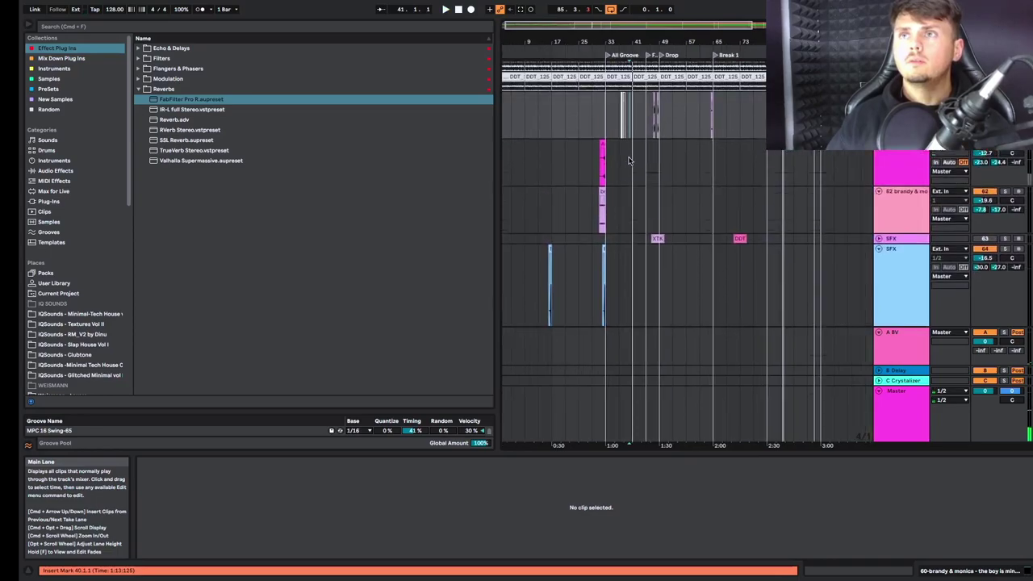
Step: Copy the one-bar Rev-Whistle clip before the All Groove marker to bar 48, leading into the Drop
scroll(674, 218, down, 3)
scroll(673, 219, up, 5)
scroll(673, 219, down, 3)
scroll(592, 272, up, 5)
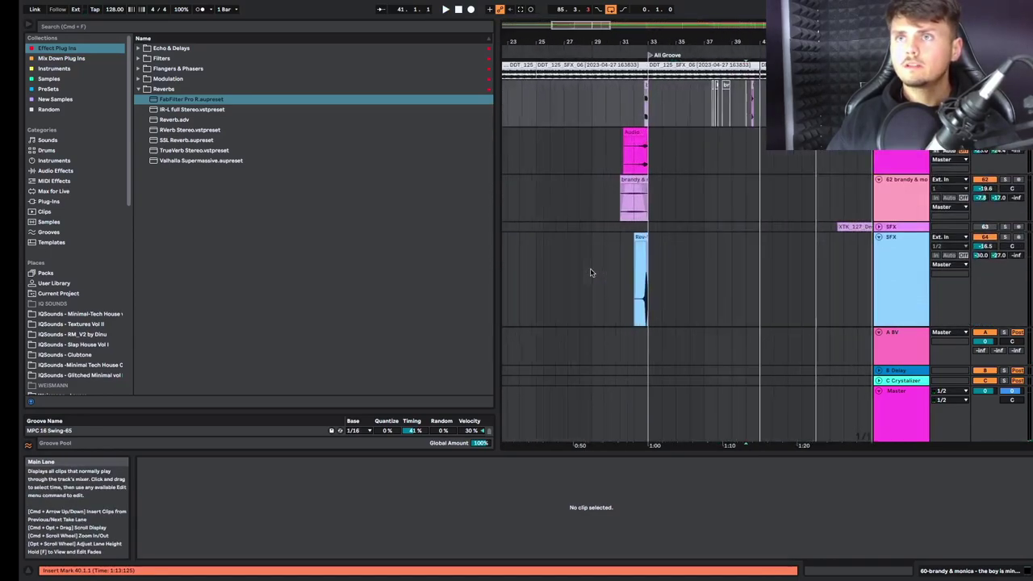
click(637, 235)
scroll(638, 233, right, 5)
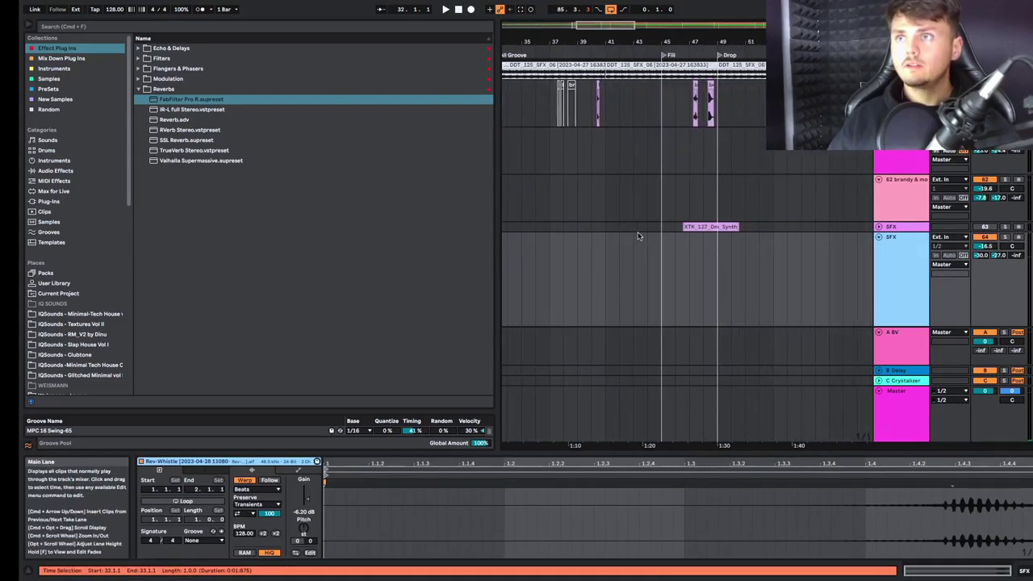
click(671, 253)
key(super+v)
Step: Copy the brandy & monica clip that leads into All Groove and place the copy at bars 47 to 49, ending at the Drop
scroll(669, 253, left, 2)
scroll(645, 238, left, 2)
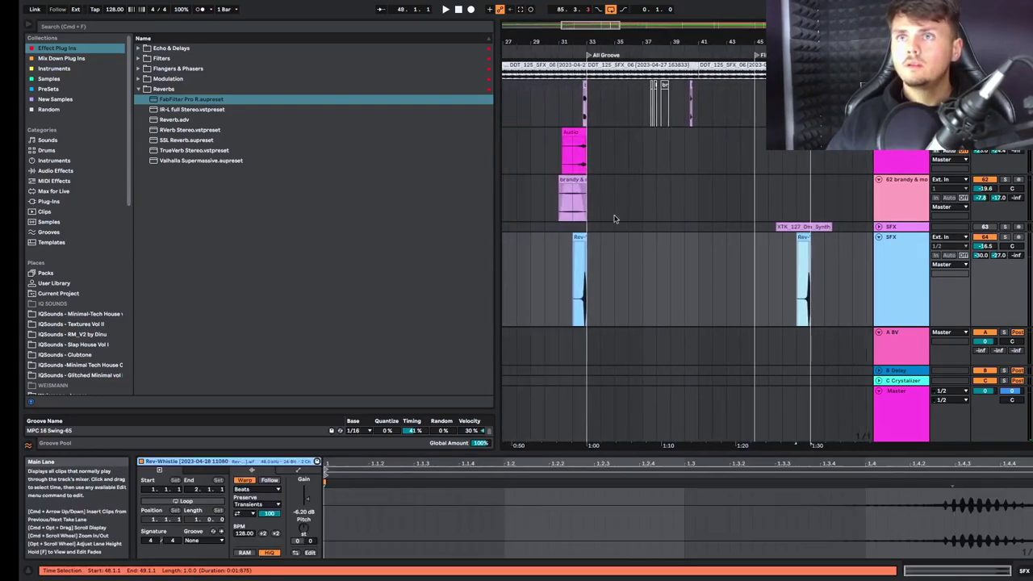
click(565, 177)
key(super+c)
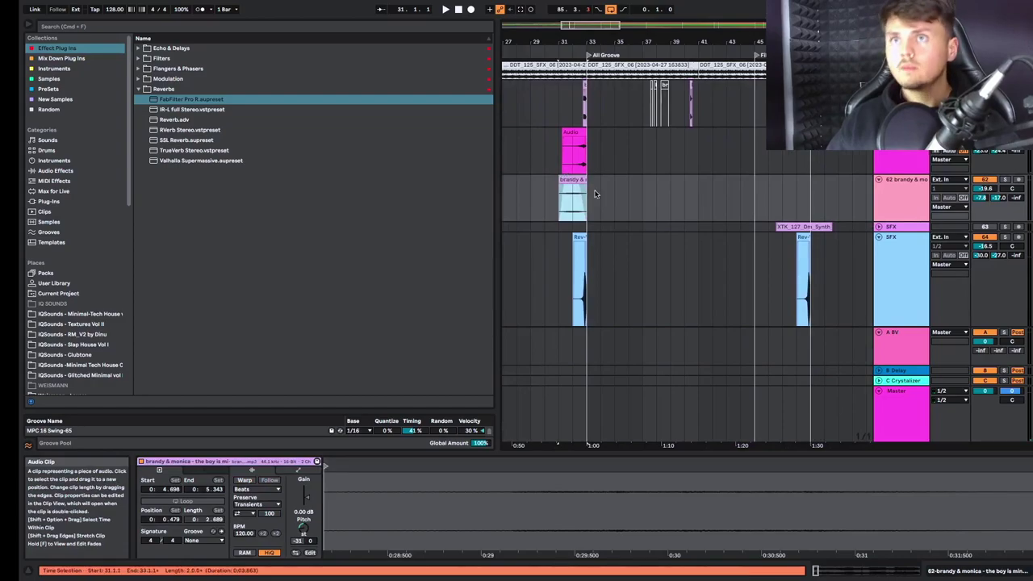
scroll(598, 193, right, 2)
click(672, 190)
key(super+v)
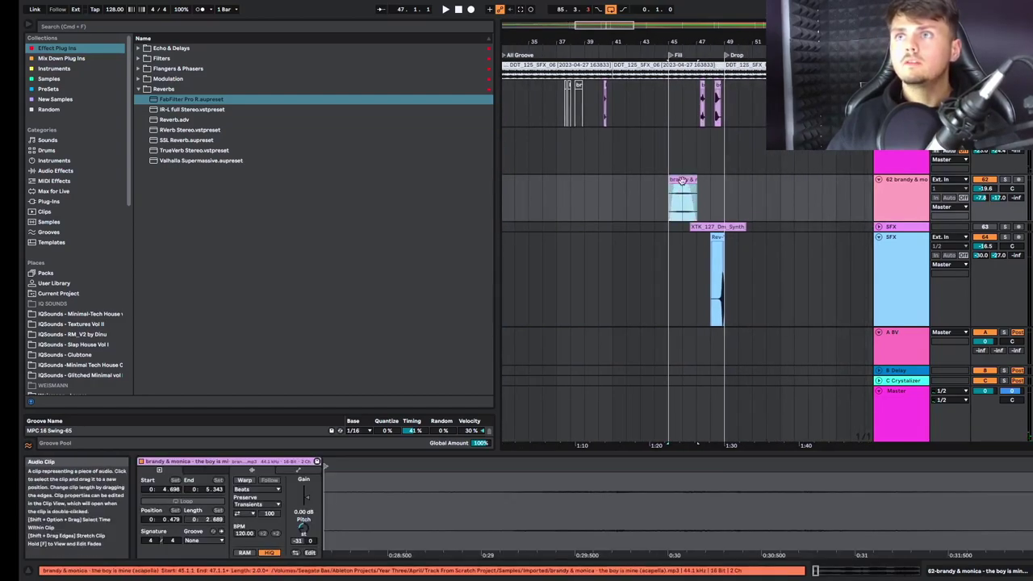
drag(673, 199, 700, 199)
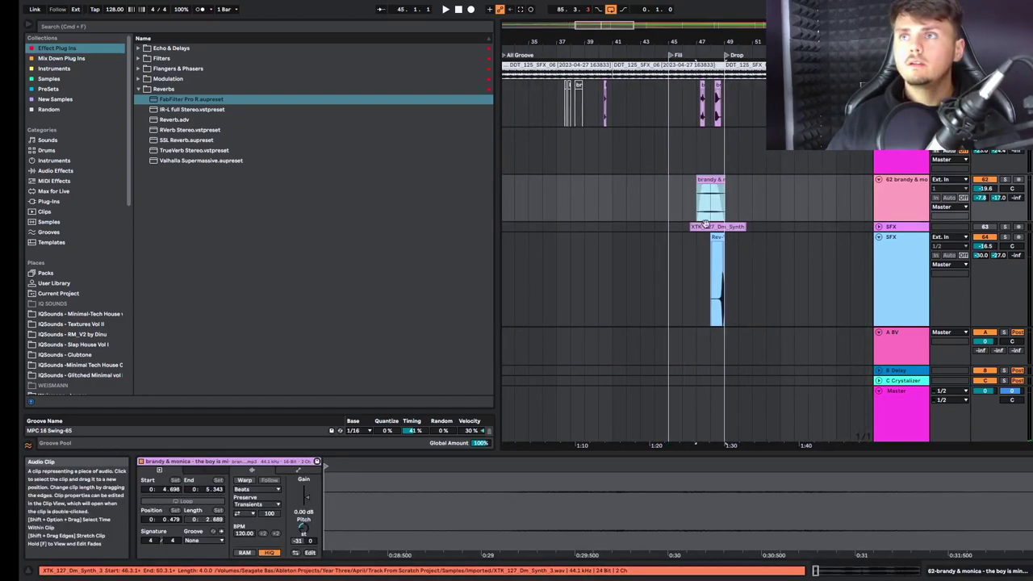
Step: Move the XTK_127_Dm_Synth_3 clip to start at the Fill marker on bar 45
click(711, 228)
drag(709, 229, 703, 228)
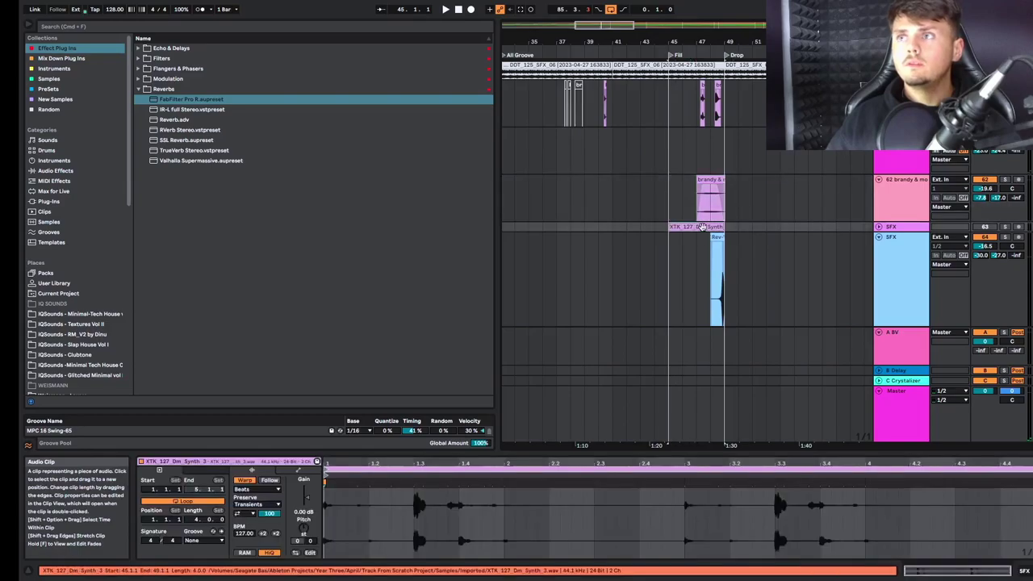
scroll(704, 229, down, 6)
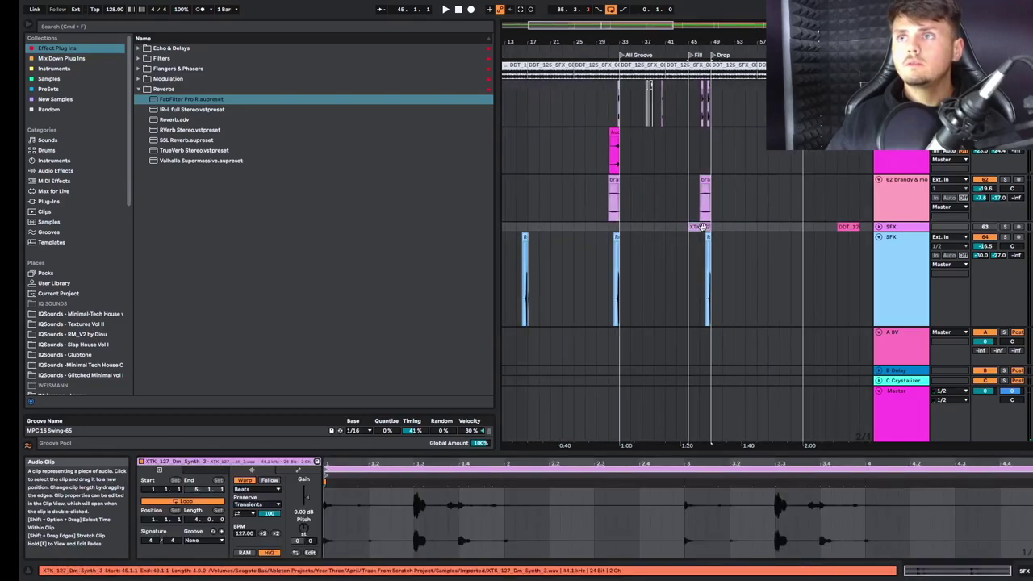
Step: Insert an audio track below the upper SFX track, move the XTK_127_Dm_Synth_3 clip onto it and set the track volume to -12.5 dB
right_click(900, 228)
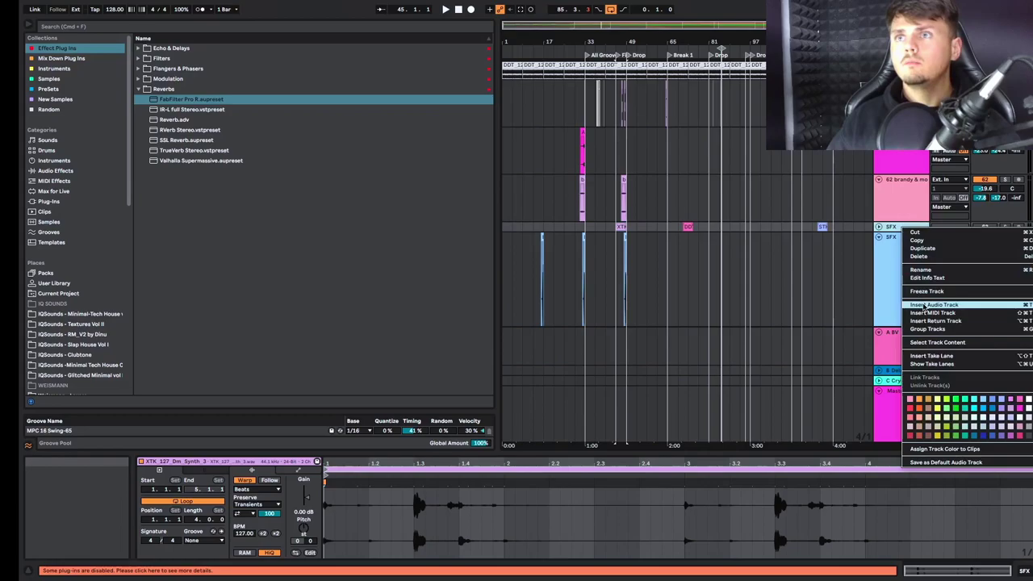
drag(620, 227, 622, 249)
scroll(618, 247, down, 1)
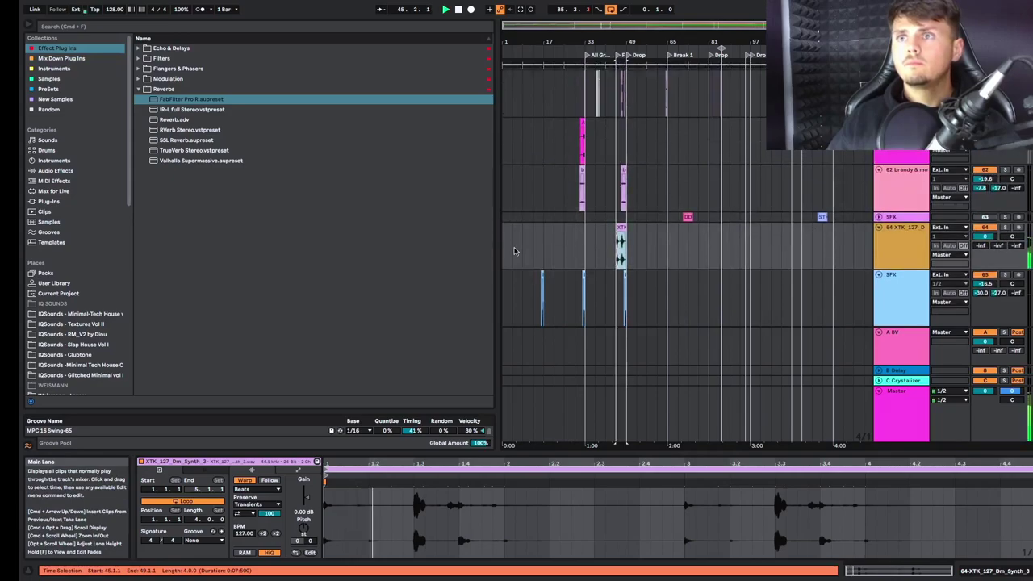
super+scroll(584, 240, up, 3)
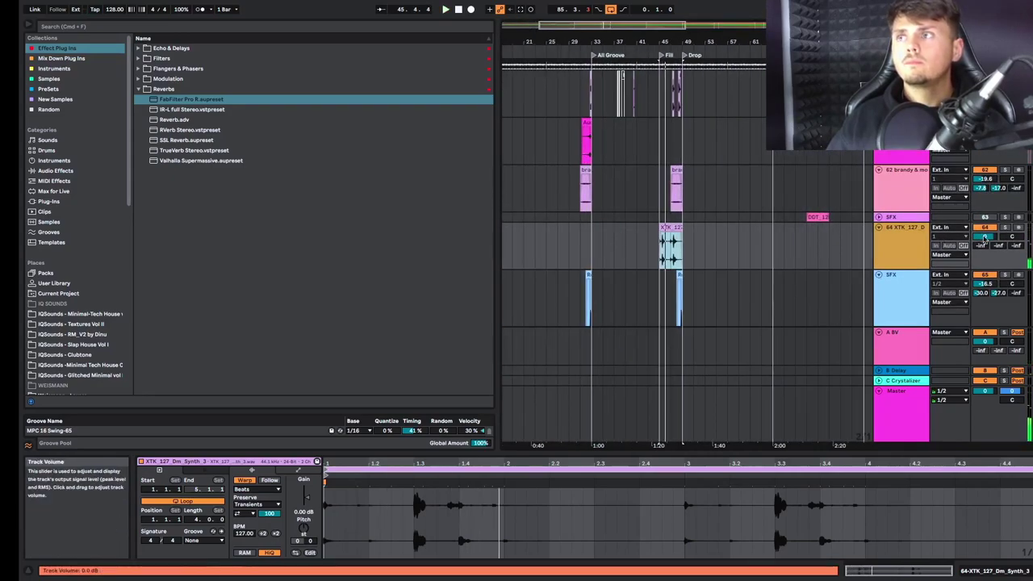
Step: Copy the reversed Audio clip on track 61 from before All Groove to bar 47 in the fill
scroll(636, 198, left, 3)
scroll(639, 186, up, 3)
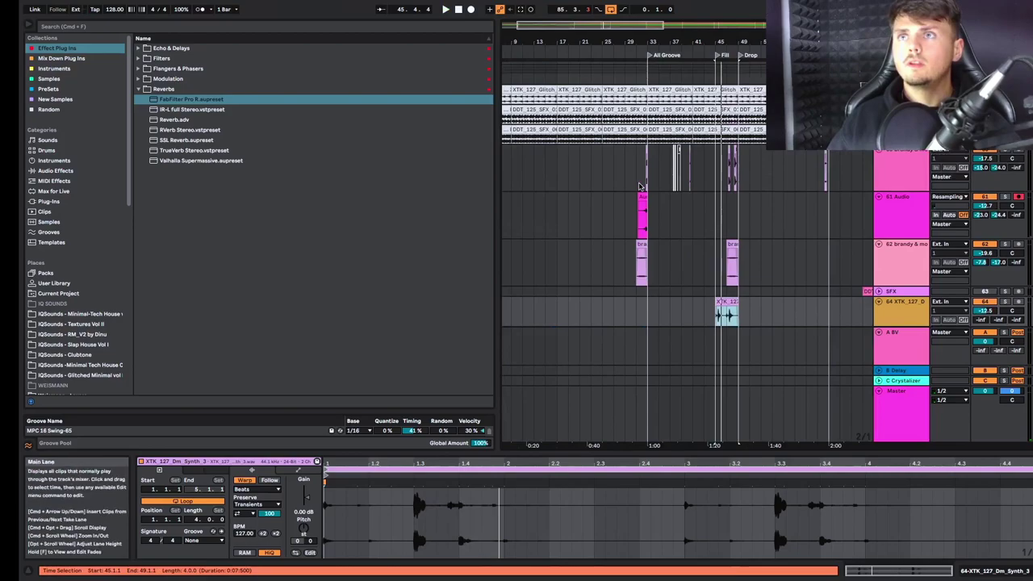
click(645, 206)
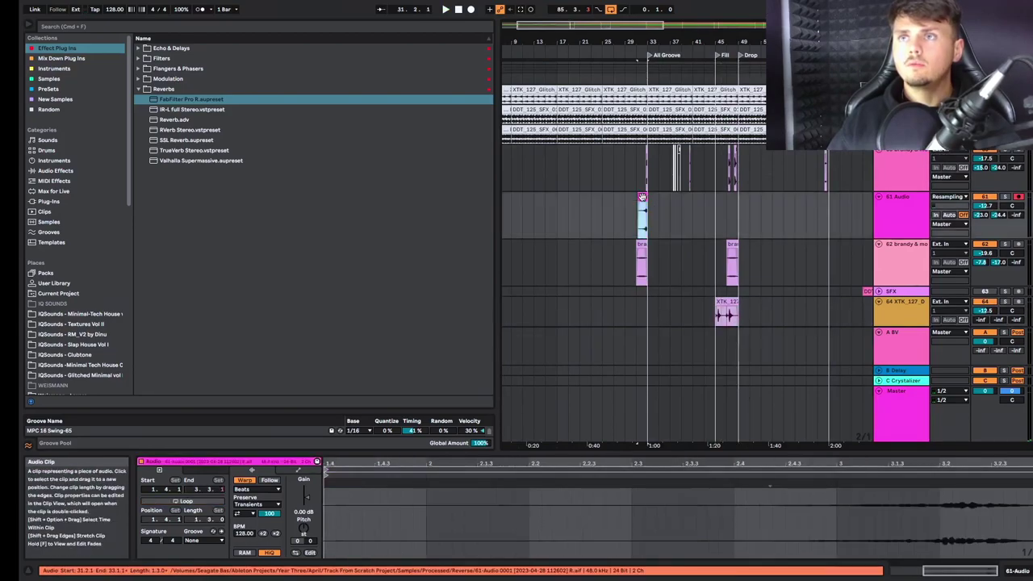
click(733, 223)
key(ctrl+v)
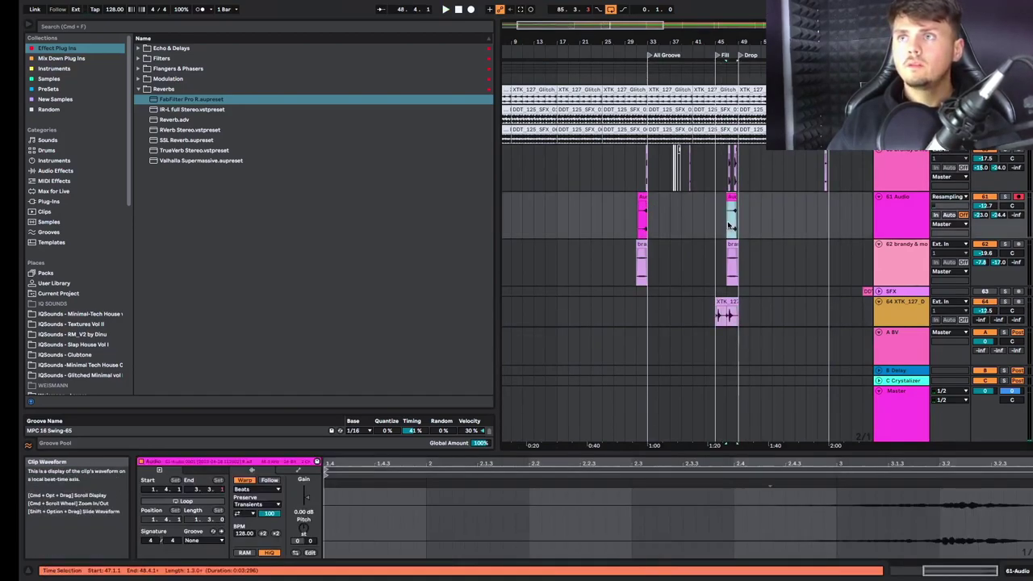
Step: Play the fill from bar 47 into the Drop and check how the copied transition clips line up
scroll(737, 223, down, 5)
scroll(737, 223, up, 3)
scroll(735, 234, up, 4)
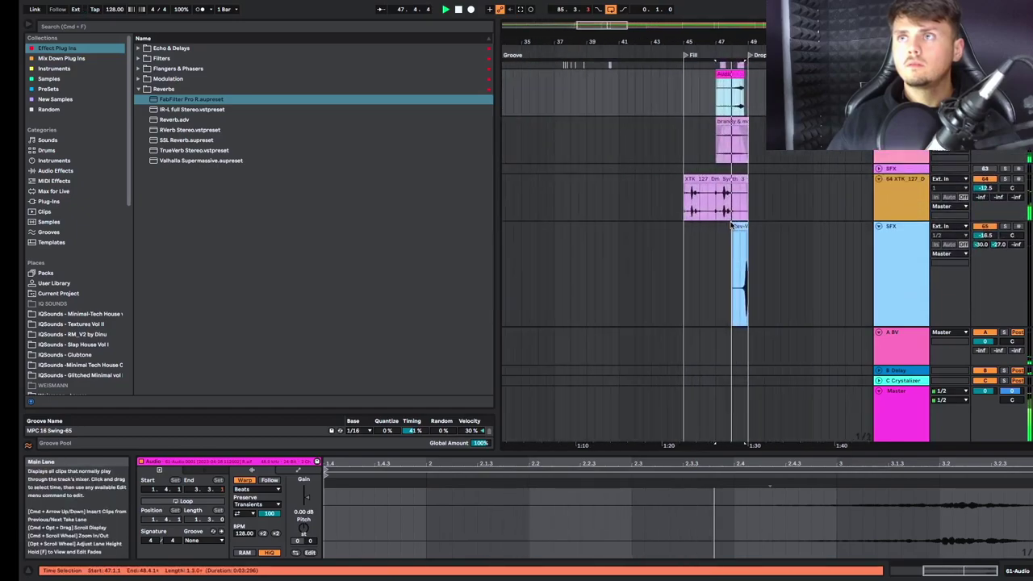
scroll(733, 218, up, 2)
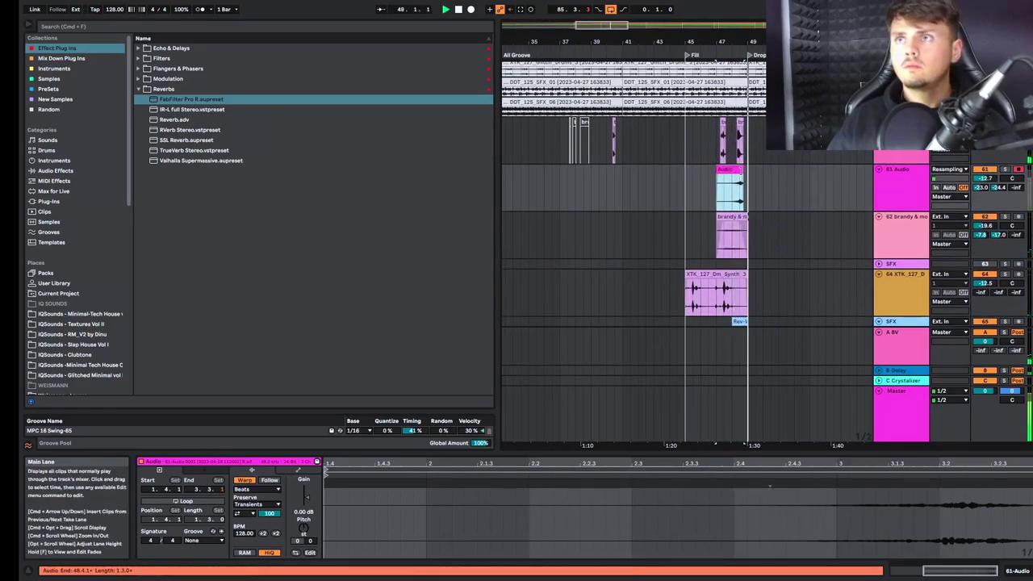
scroll(737, 171, left, 3)
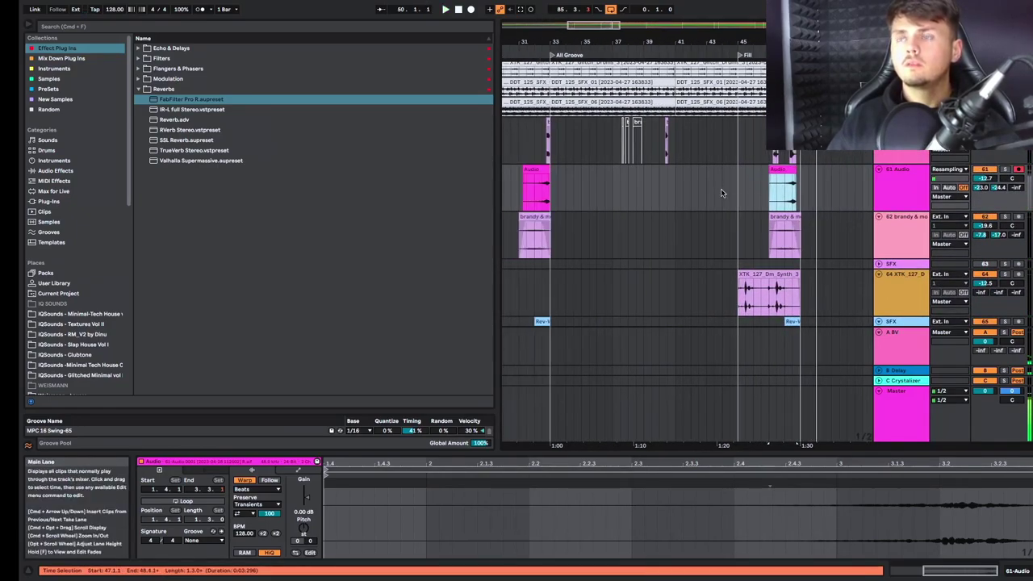
Step: Delete the Whistle 1 clip at the Drop, spanning bars 49 to 53, from the Whistle track
scroll(721, 193, down, 5)
scroll(721, 193, right, 3)
scroll(721, 193, up, 6)
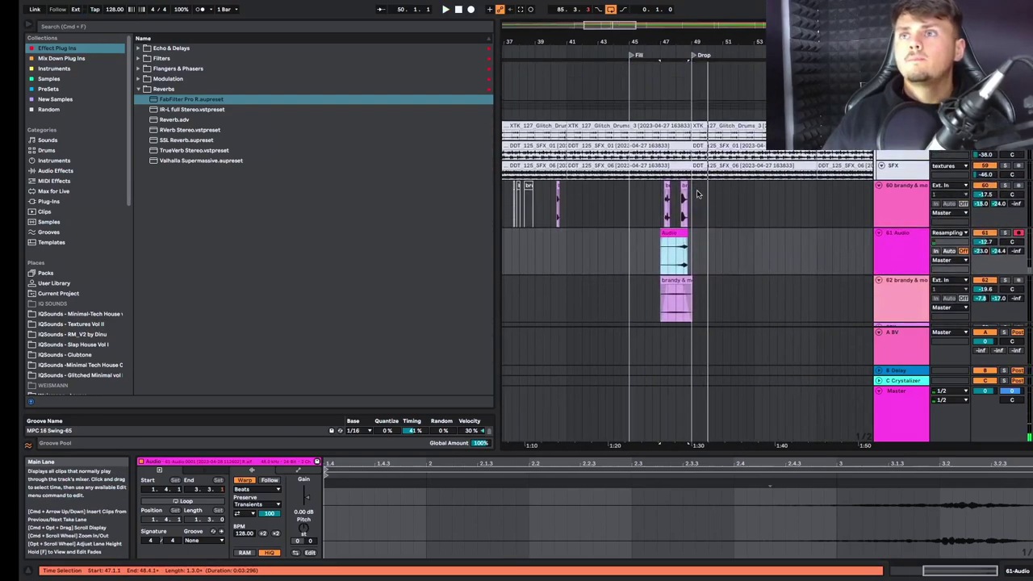
scroll(698, 194, up, 10)
scroll(698, 194, right, 3)
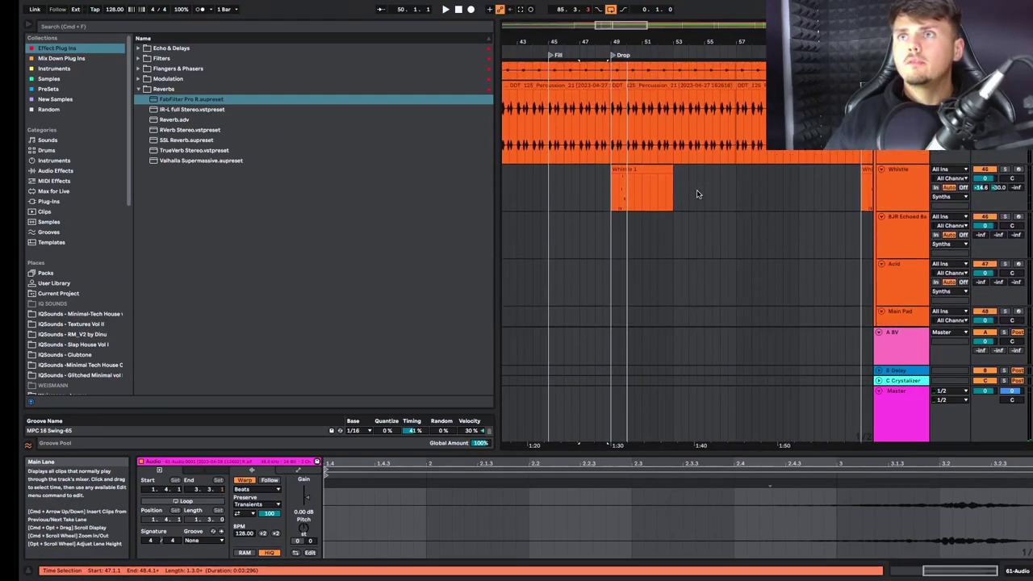
scroll(698, 193, up, 1)
click(641, 184)
key(Delete)
Step: Extend the Whistle 2 clip before All Groove into a two-bar clip running from bar 29 to bar 31
scroll(641, 184, left, 5)
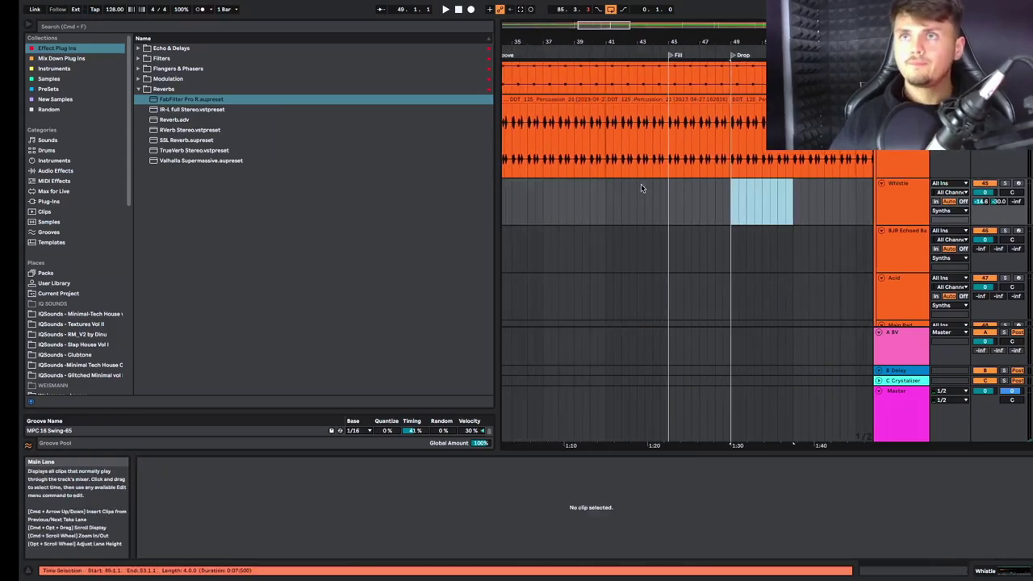
scroll(641, 188, left, 5)
double_click(587, 185)
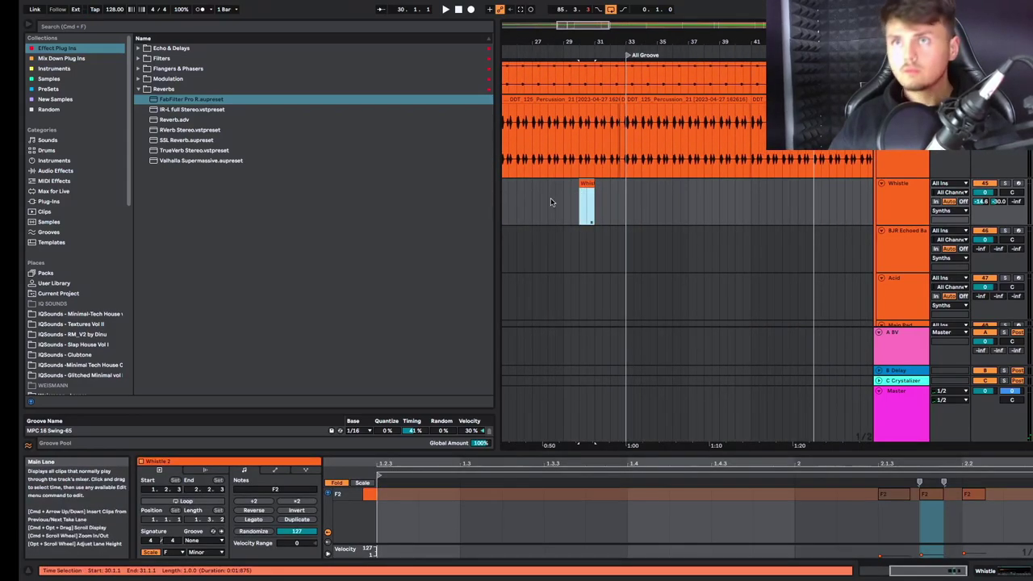
click(564, 199)
click(595, 186)
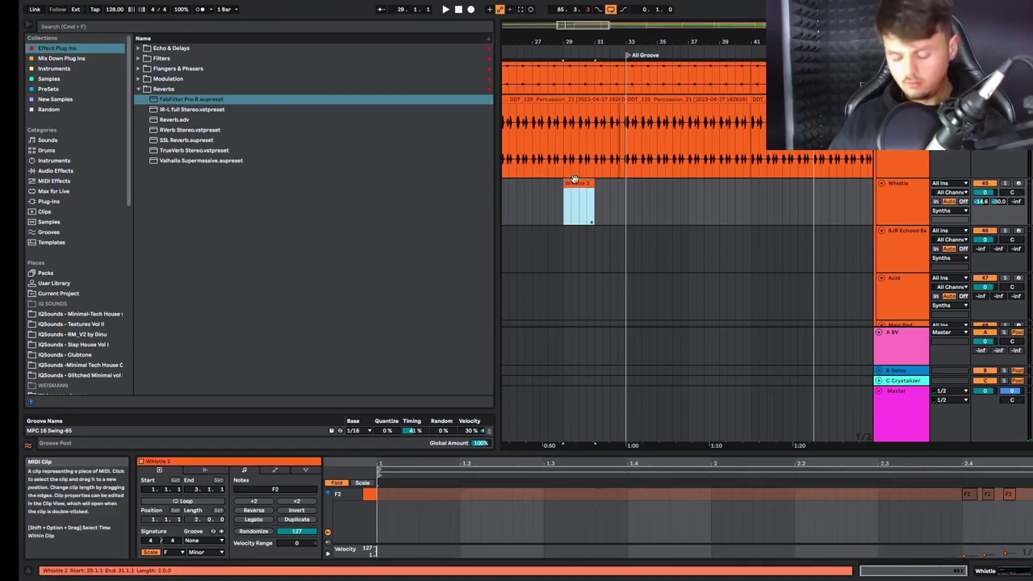
Step: Paste a copy of the two-bar Whistle 2 clip at bar 43, ending at the Fill marker
scroll(575, 180, right, 3)
click(682, 192)
key(super+v)
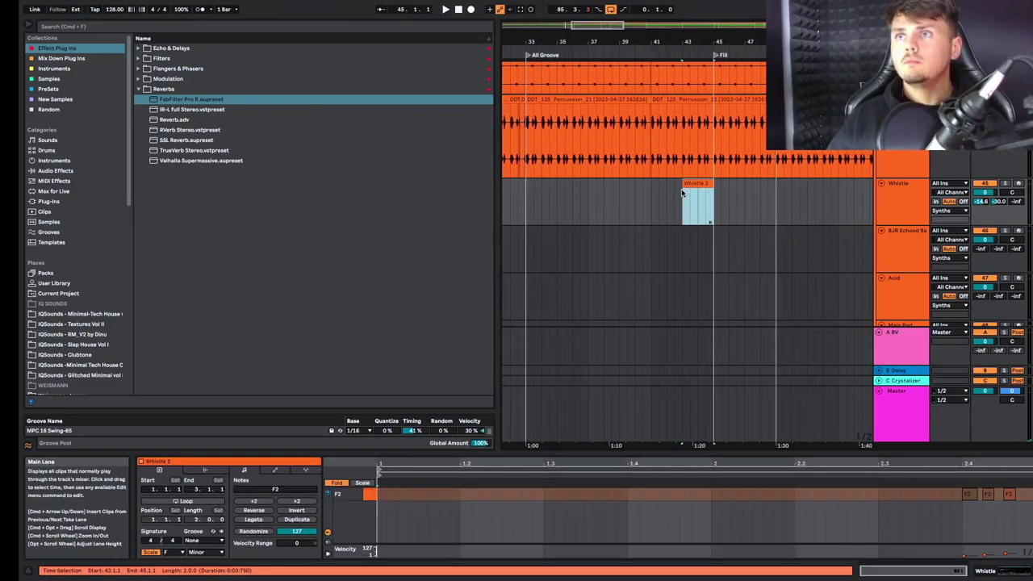
Step: Unfold the note rows of the copied Whistle 2 clip and try its last note an octave higher at F3
click(705, 184)
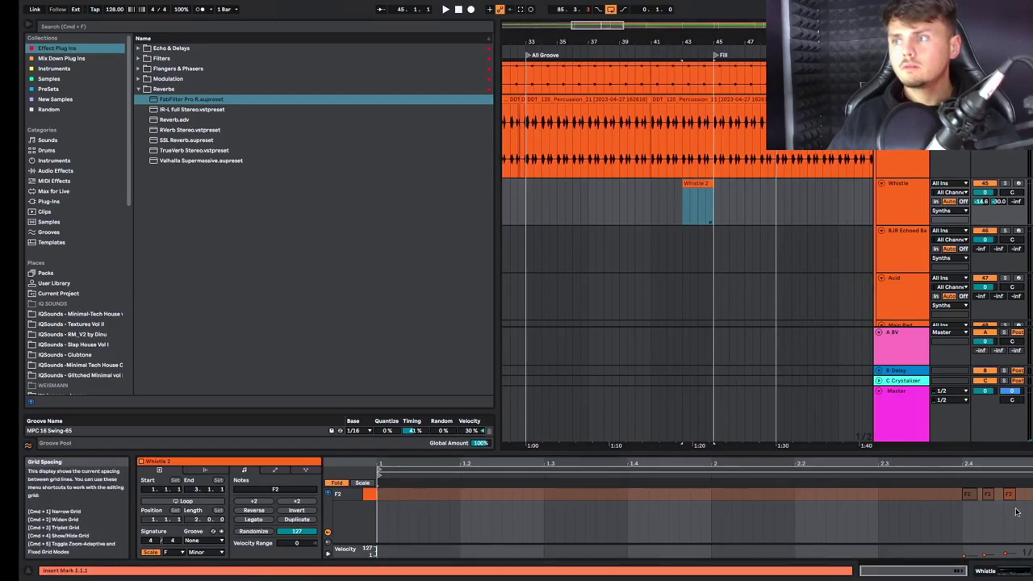
click(337, 483)
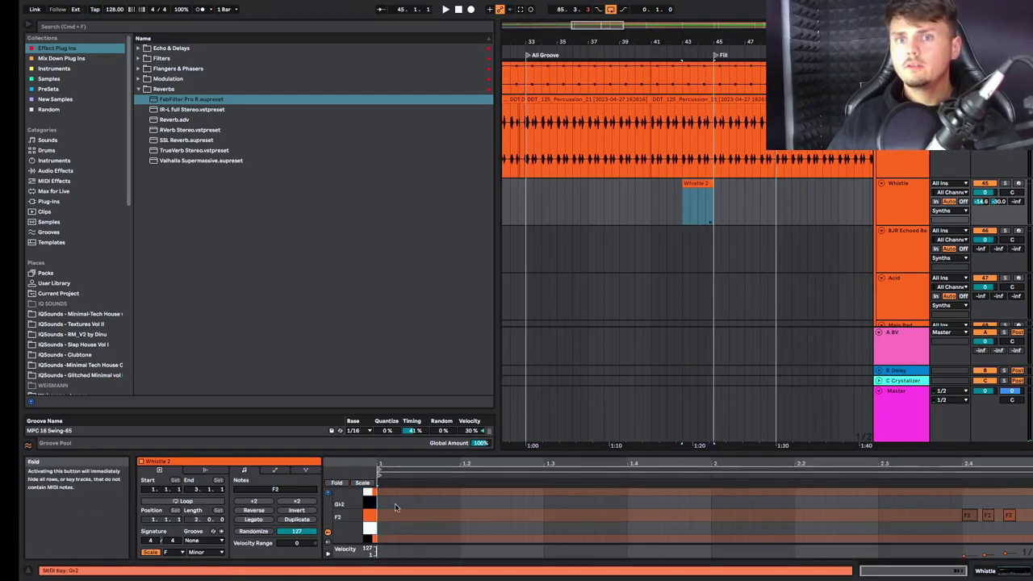
click(1006, 529)
scroll(1011, 521, up, 2)
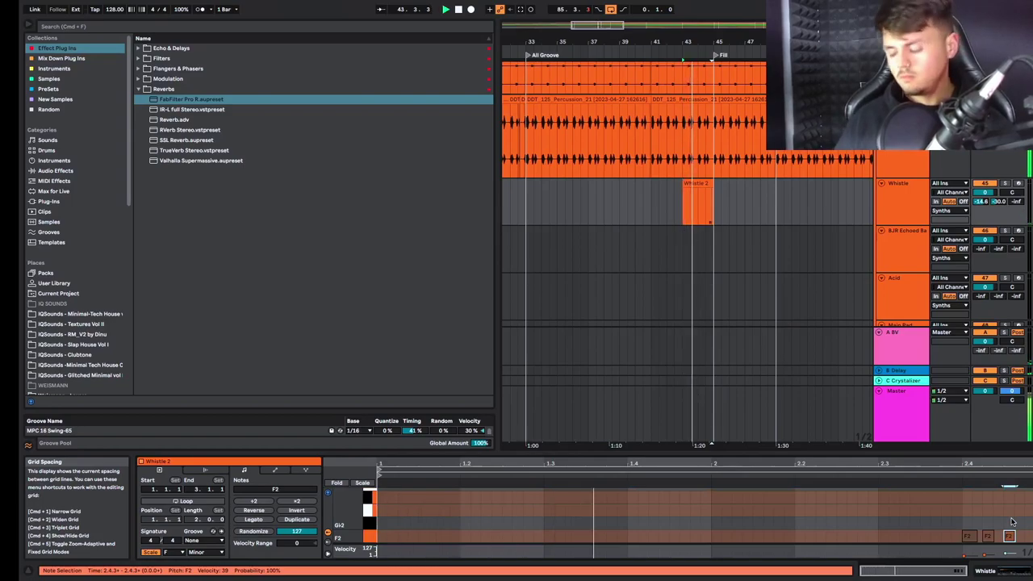
key(shift+Up)
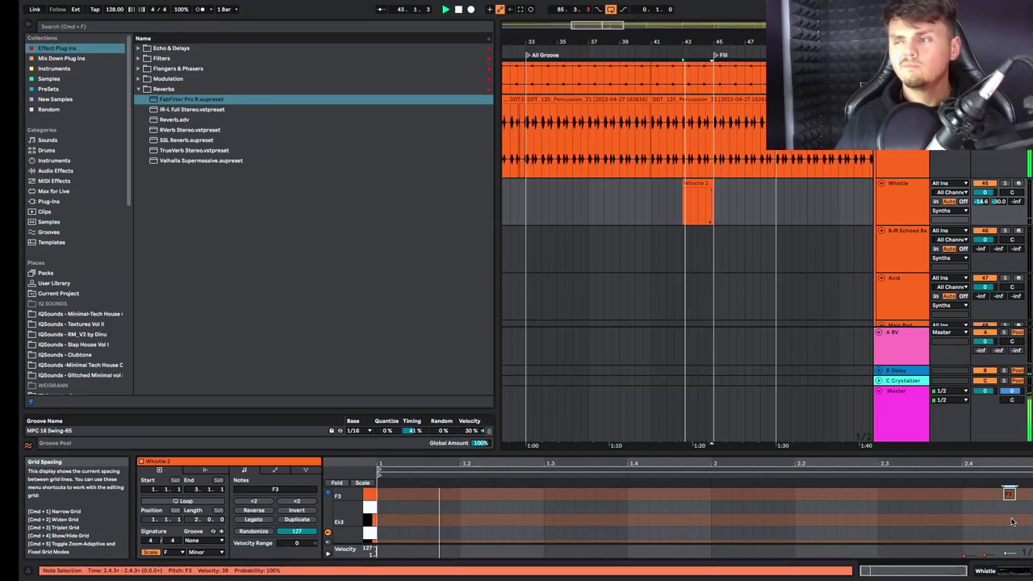
key(shift+Down)
Step: Rearrange the closing F2 notes of the copied Whistle 2 clip into four hits at about 2.3.3, 2.4, 2.4.3 and 2.4.4, and hide the clip view
click(987, 536)
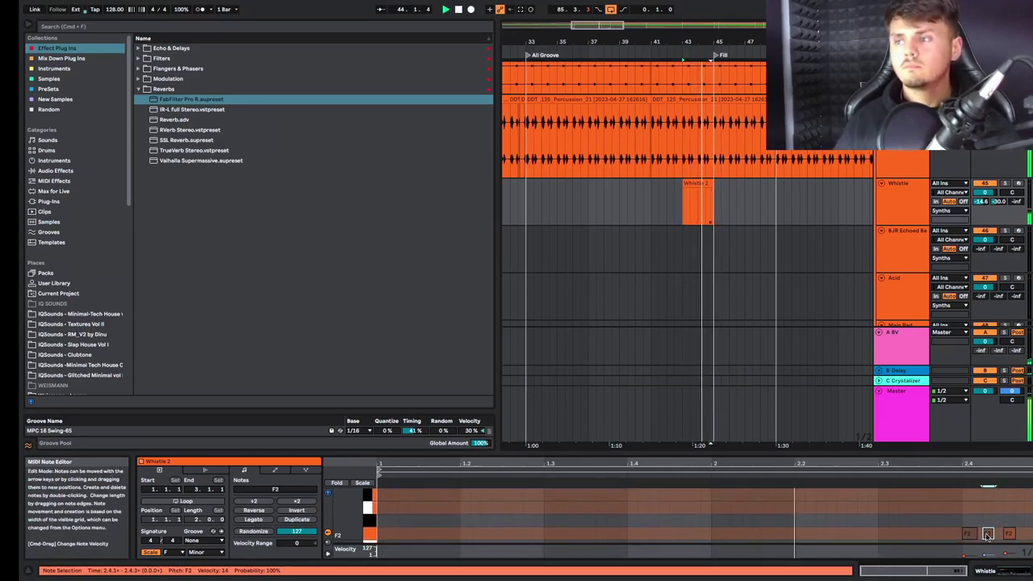
key(Down)
key(Down)
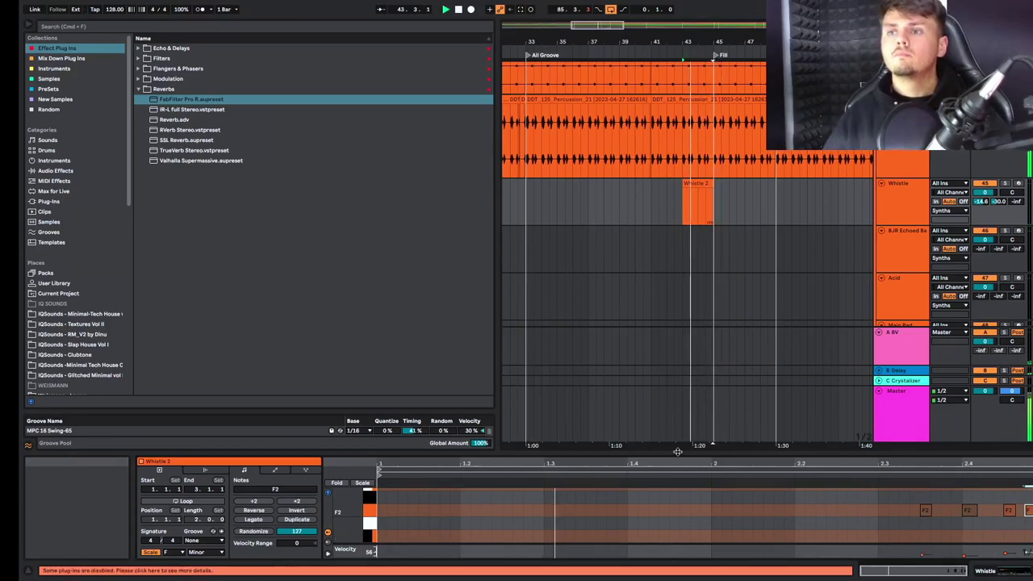
click(1031, 571)
Step: Trim the start of the XTK_127_Dm_Synth_3 clip to 45.2.1 and play the fill from just before bar 45
scroll(708, 224, up, 1)
scroll(709, 224, up, 10)
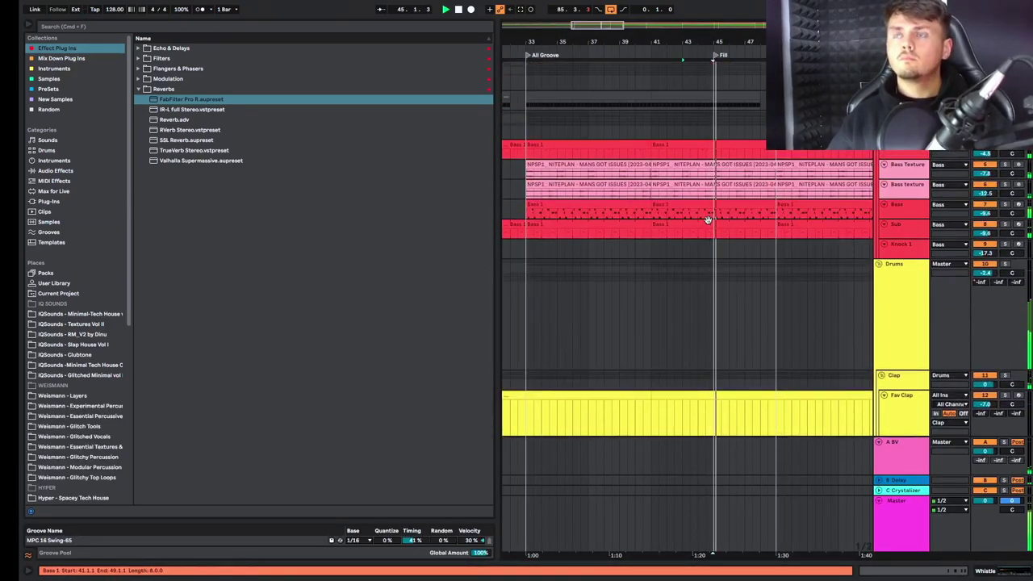
scroll(703, 293, down, 10)
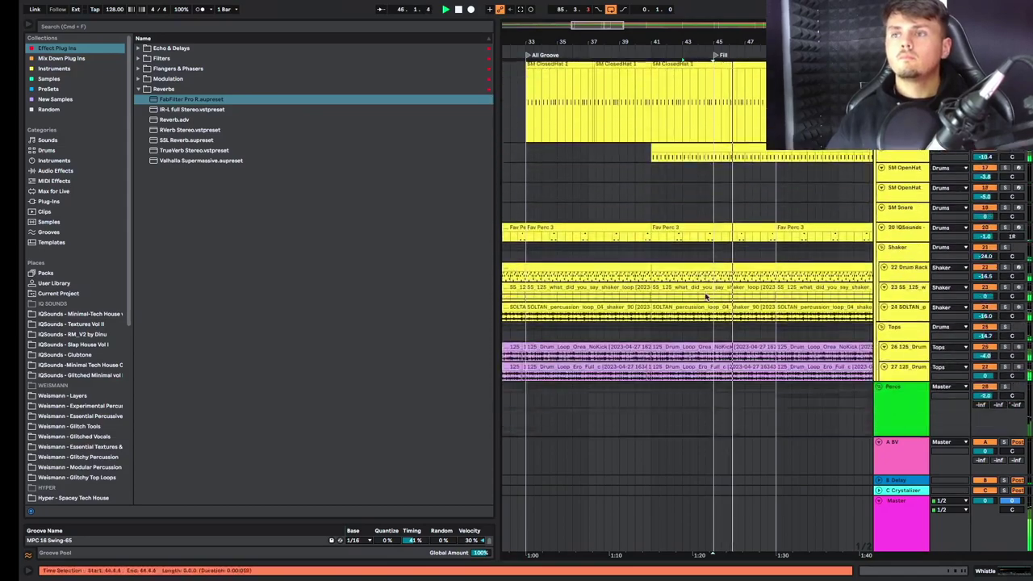
scroll(705, 297, down, 12)
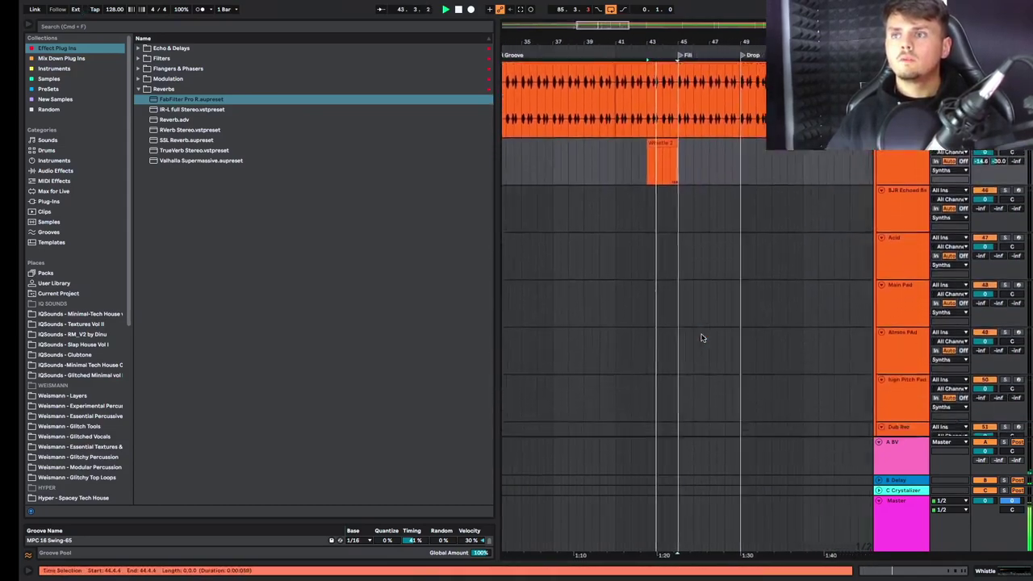
scroll(702, 338, down, 15)
scroll(665, 281, up, 5)
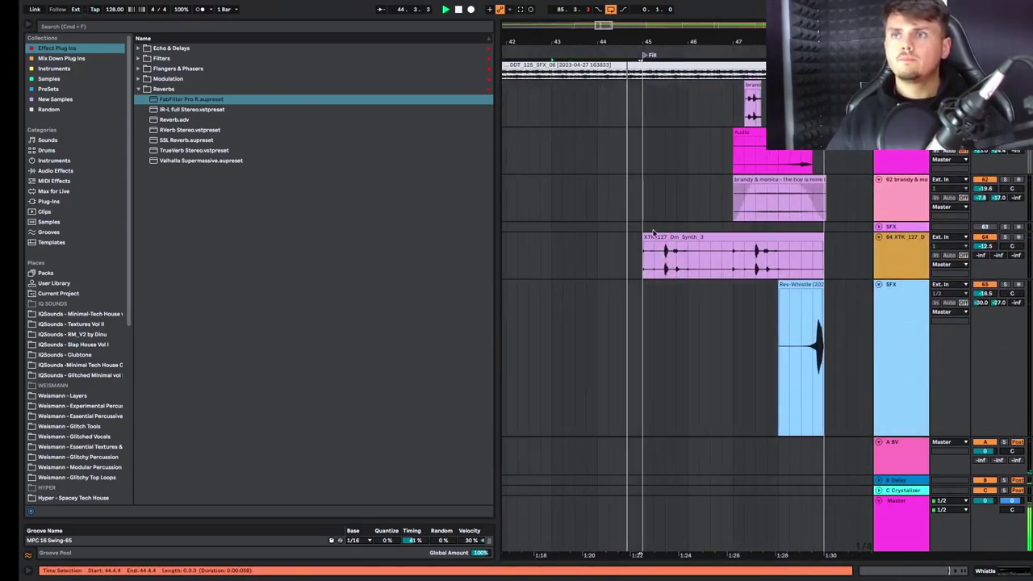
key(space)
drag(645, 239, 658, 240)
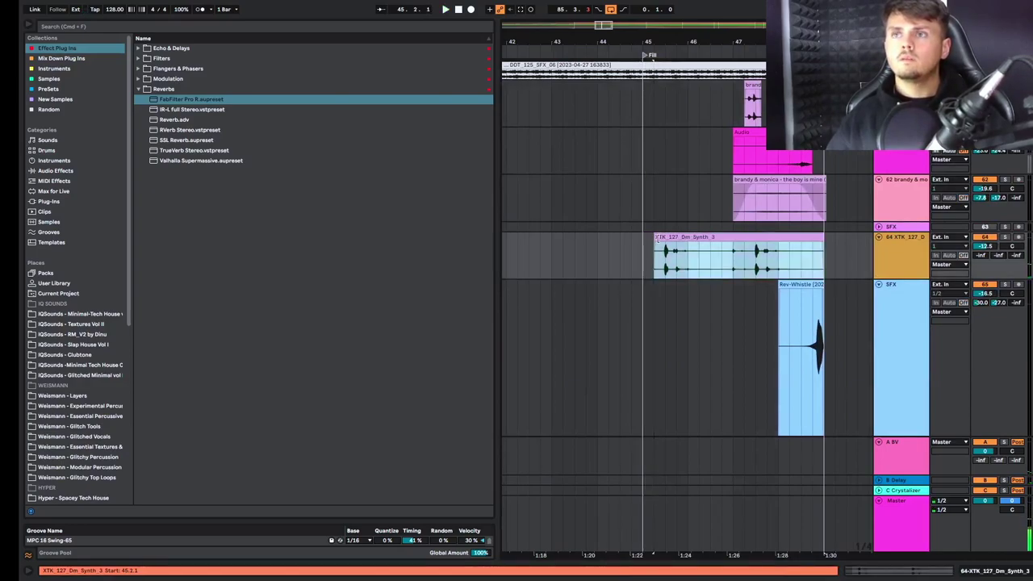
click(629, 247)
key(space)
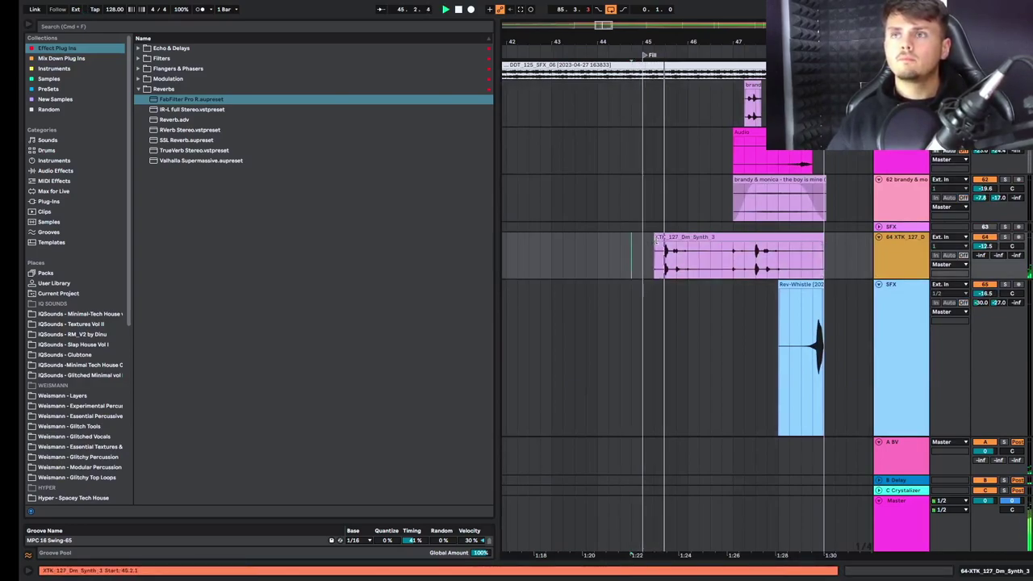
Step: Set the start of the XTK_127_Dm_Synth_3 clip to 45.1.1 and lower its track volume to -15.7 dB
drag(656, 238, 671, 237)
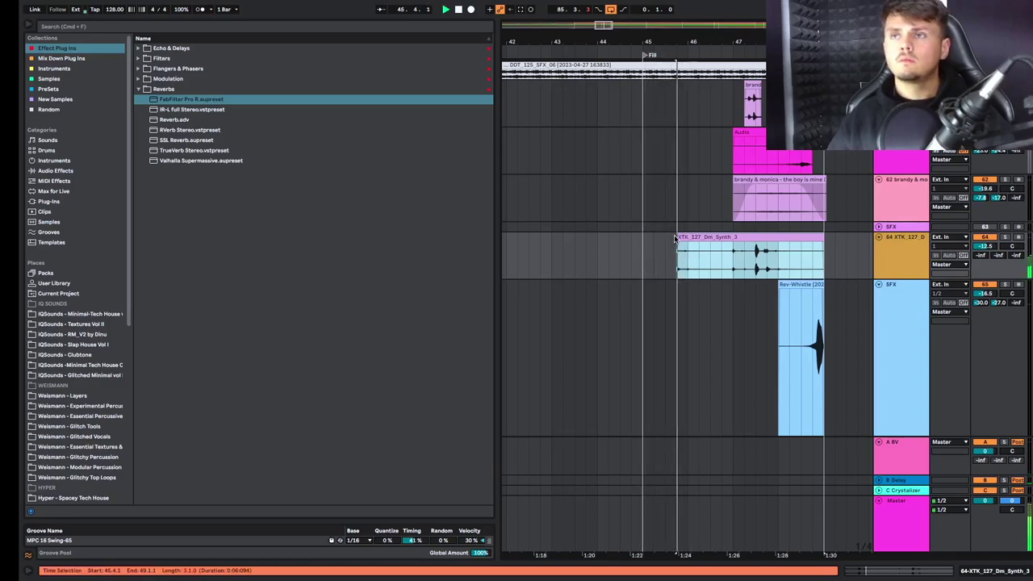
drag(674, 239, 647, 238)
scroll(658, 242, up, 2)
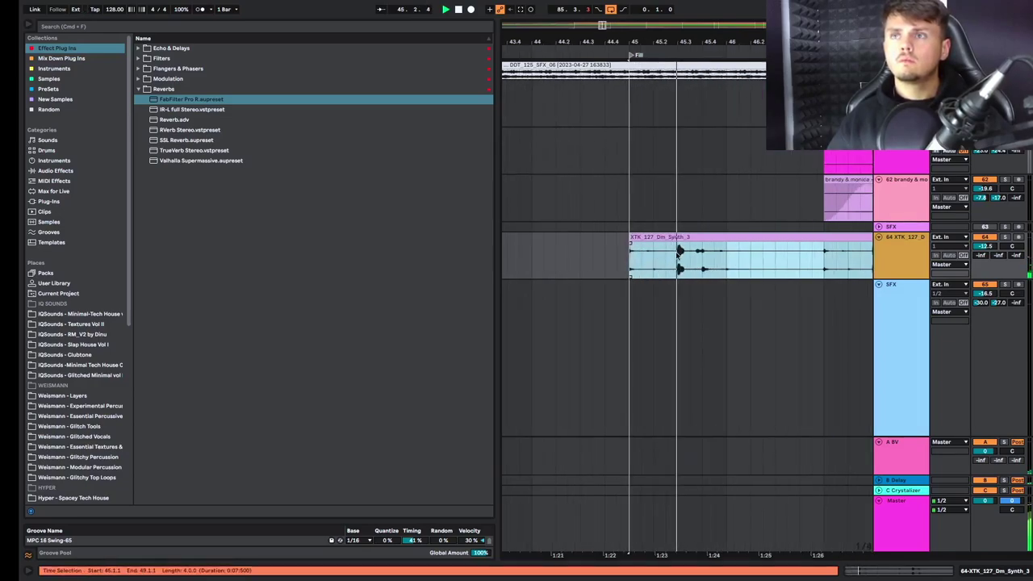
click(677, 255)
click(616, 261)
scroll(656, 242, down, 2)
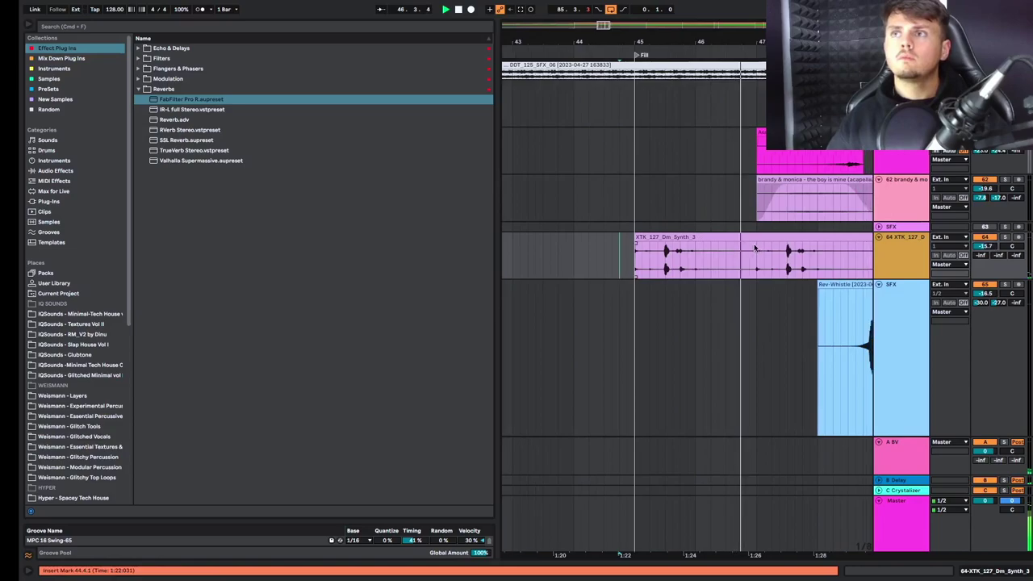
Step: Place the DDT_125_SFX_13 riser from the Break 1 section on a new audio track, spanning 45.1.1 to 49.1.1
scroll(756, 249, down, 3)
scroll(755, 246, up, 2)
scroll(754, 245, down, 2)
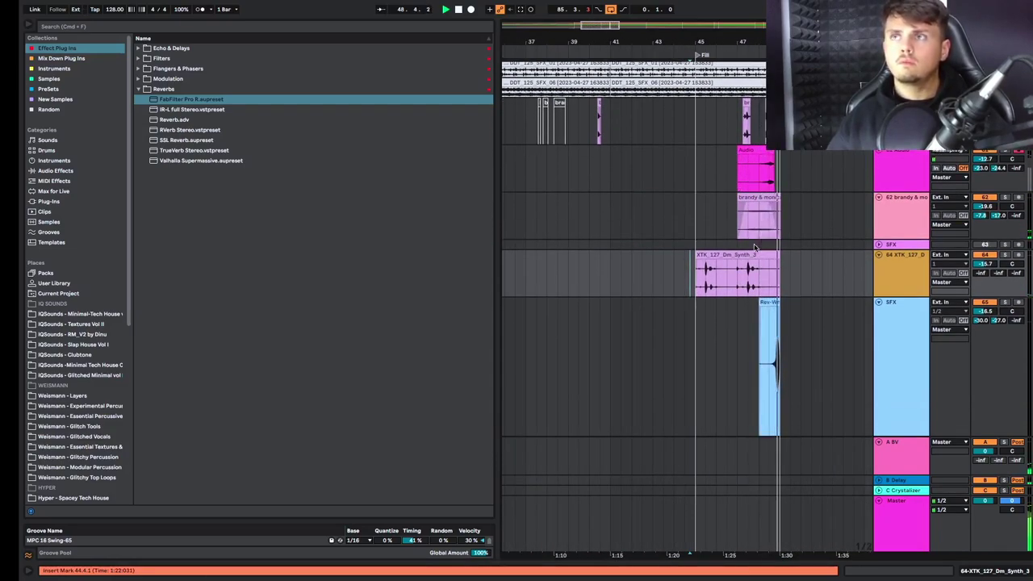
scroll(692, 327, down, 5)
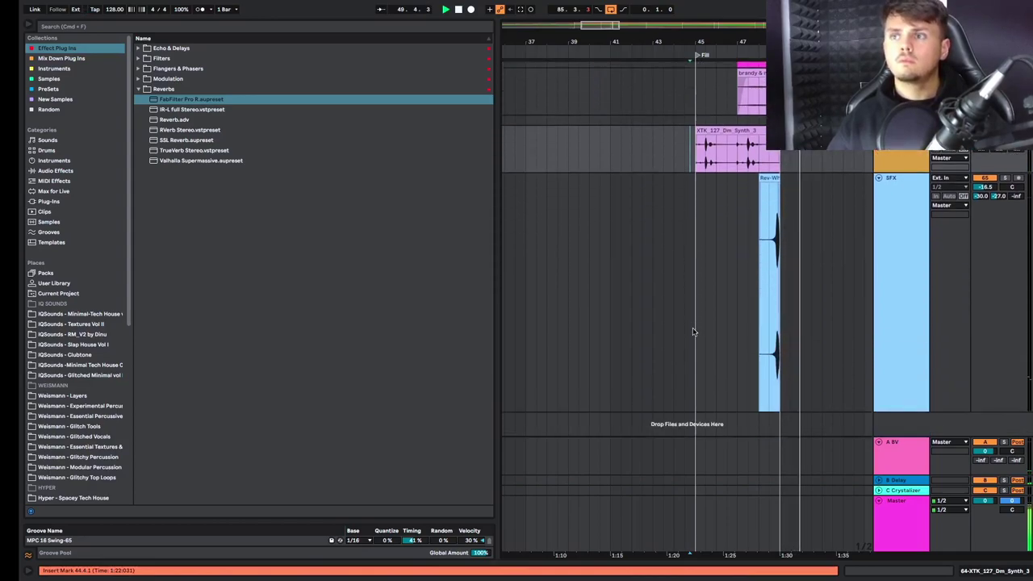
scroll(695, 327, down, 3)
scroll(702, 320, right, 15)
scroll(703, 320, up, 2)
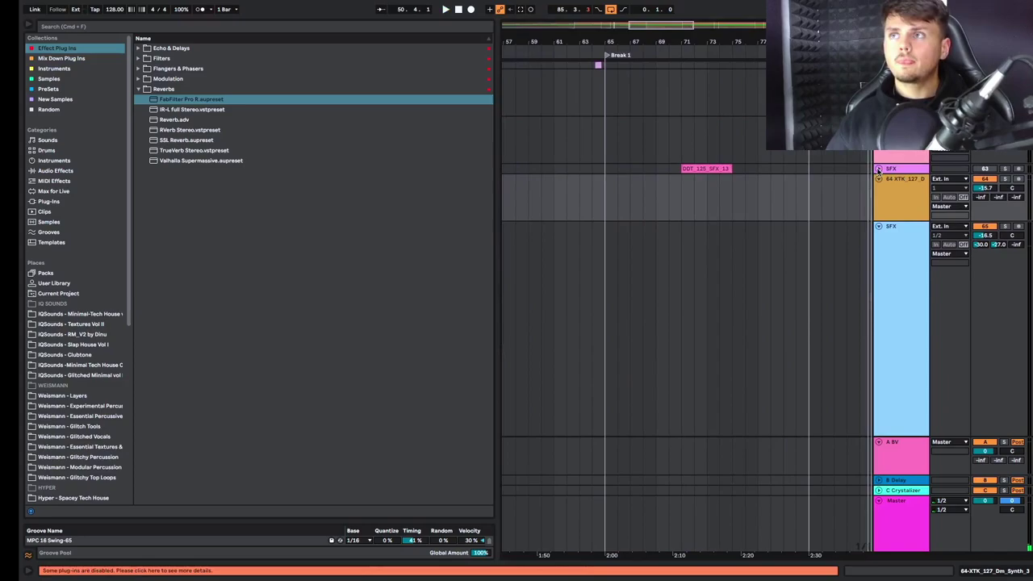
click(878, 169)
key(space)
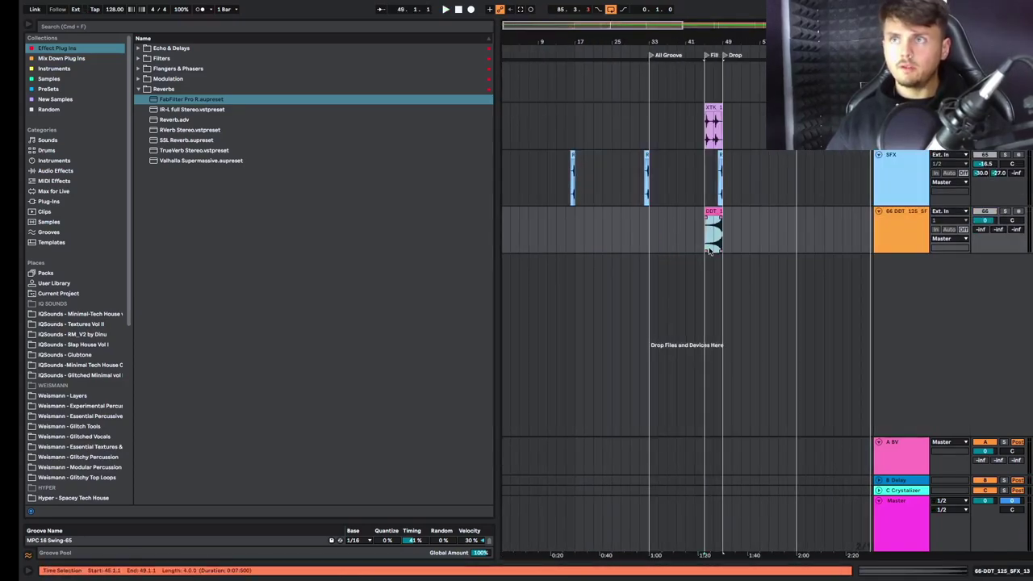
key(plus)
Step: Set the DDT_125_SFX_13 track volume to -44.0 dB and play the fill from 45.1.1 and from 44.3.1
click(696, 240)
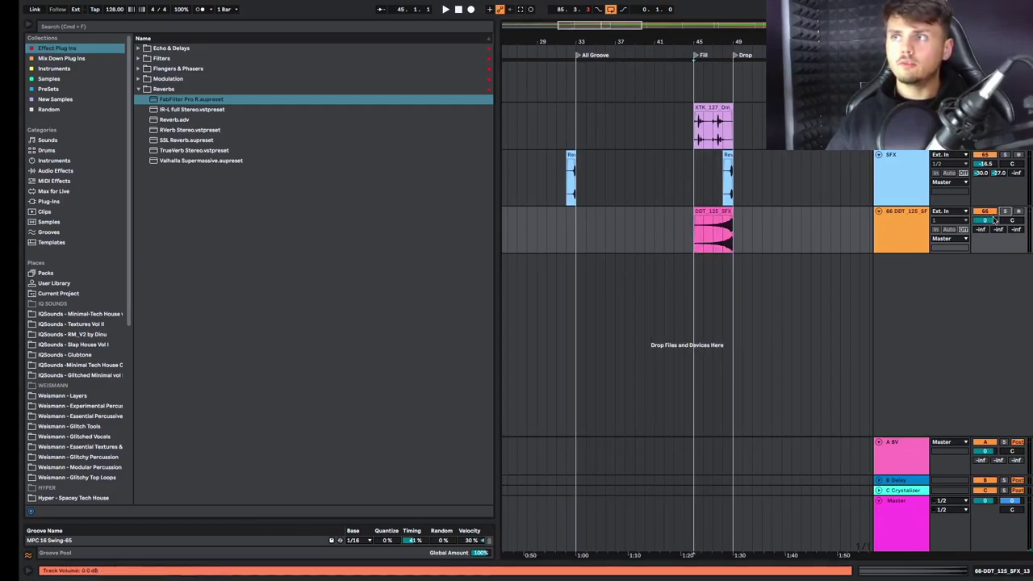
mouse_move(996, 220)
mouse_down()
mouse_move(996, 242)
mouse_move(986, 217)
mouse_up()
scroll(721, 242, up, 2)
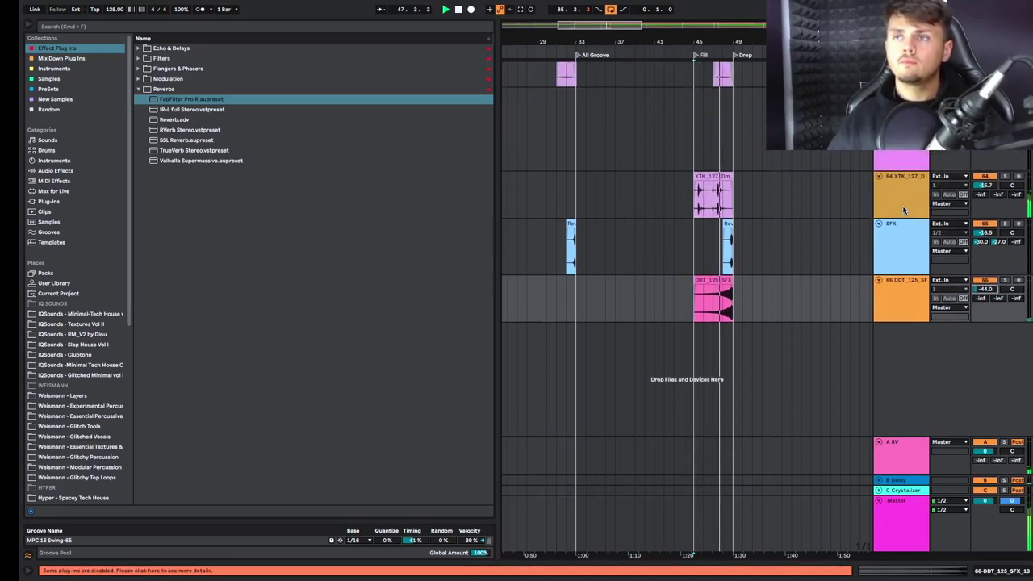
click(693, 242)
key(space)
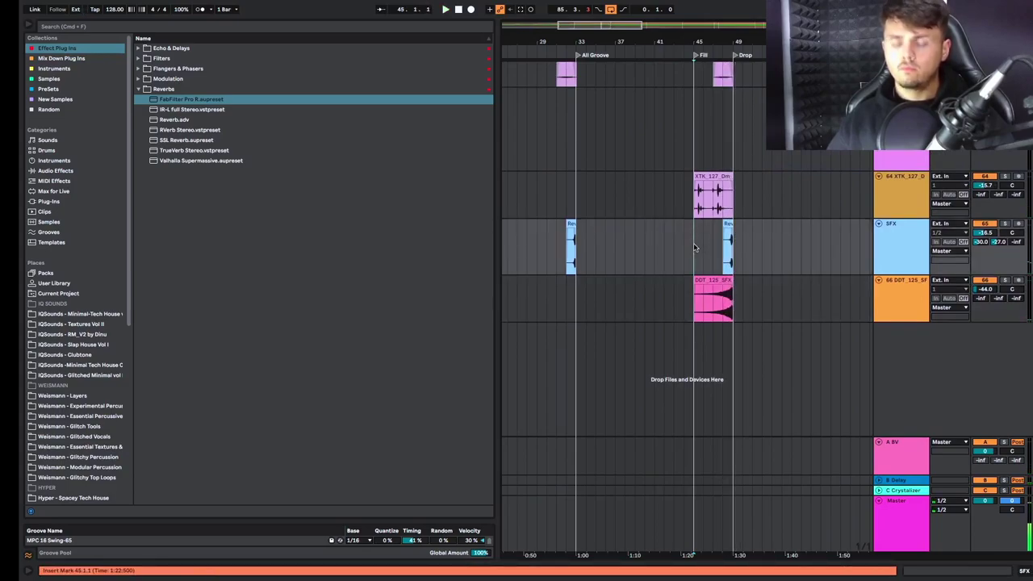
scroll(710, 238, up, 2)
scroll(710, 240, up, 2)
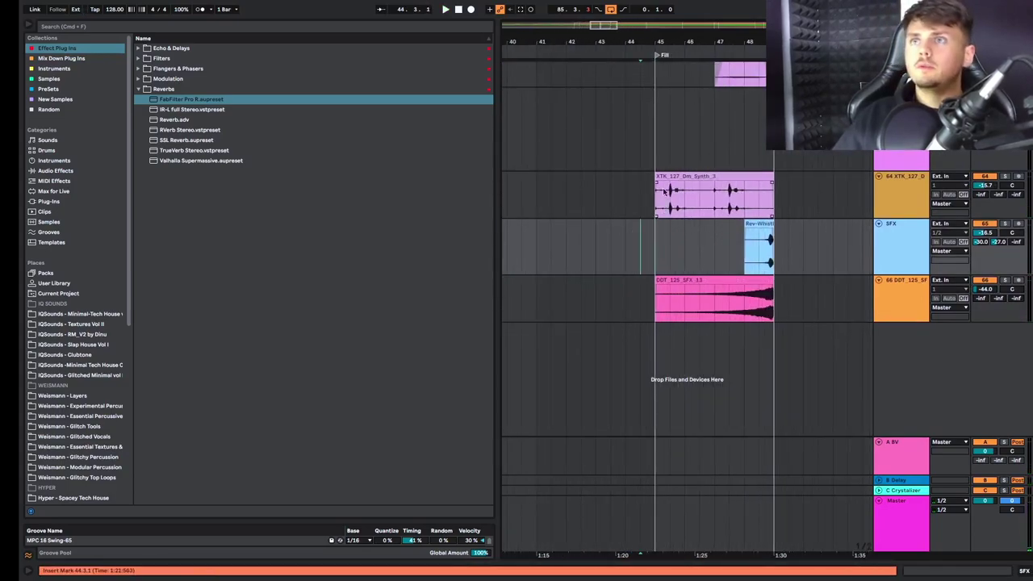
click(640, 206)
key(space)
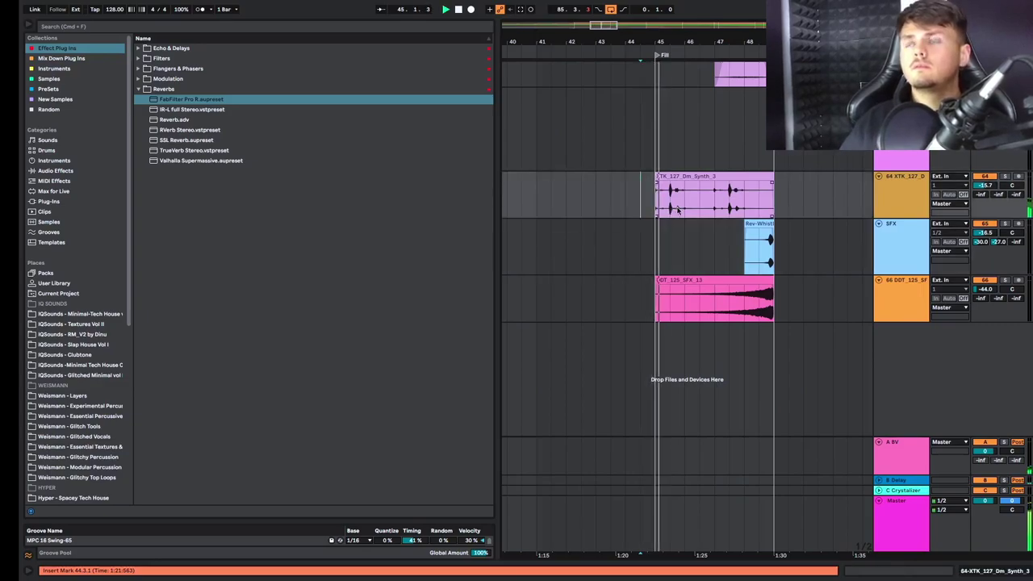
key(space)
key(space)
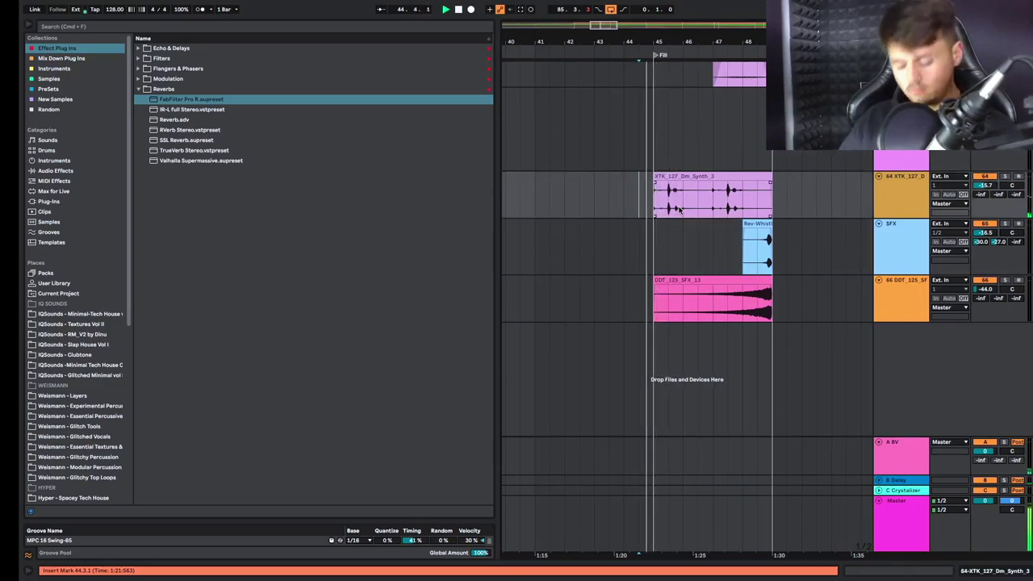
Step: Split the XTK_127_Dm_Synth_3 clip at about 45.3.3 and trim the second part to start at about 46.3.3
scroll(678, 208, up, 2)
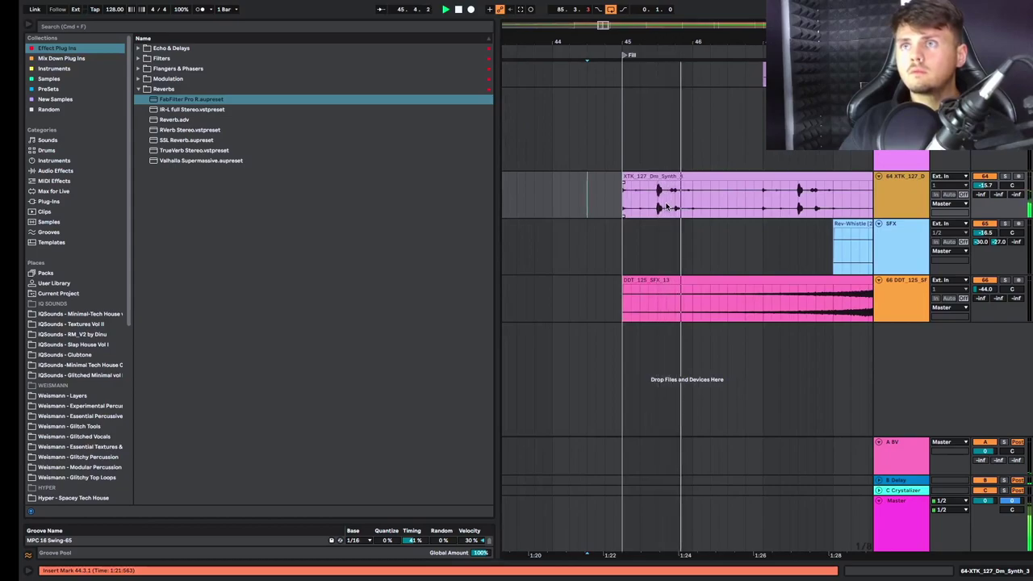
click(667, 207)
drag(668, 176, 737, 177)
key(space)
click(620, 199)
key(space)
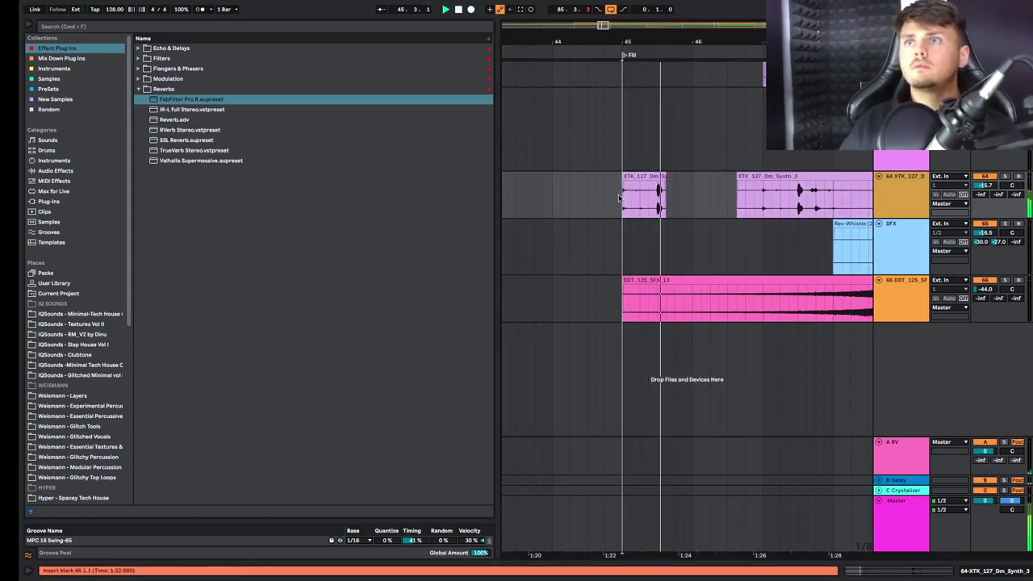
key(space)
key(space)
key(space)
Step: Load the Echo.adv preset from Echo & Delays onto the XTK_127_Dm_Synth_3 track and play the fill
double_click(915, 197)
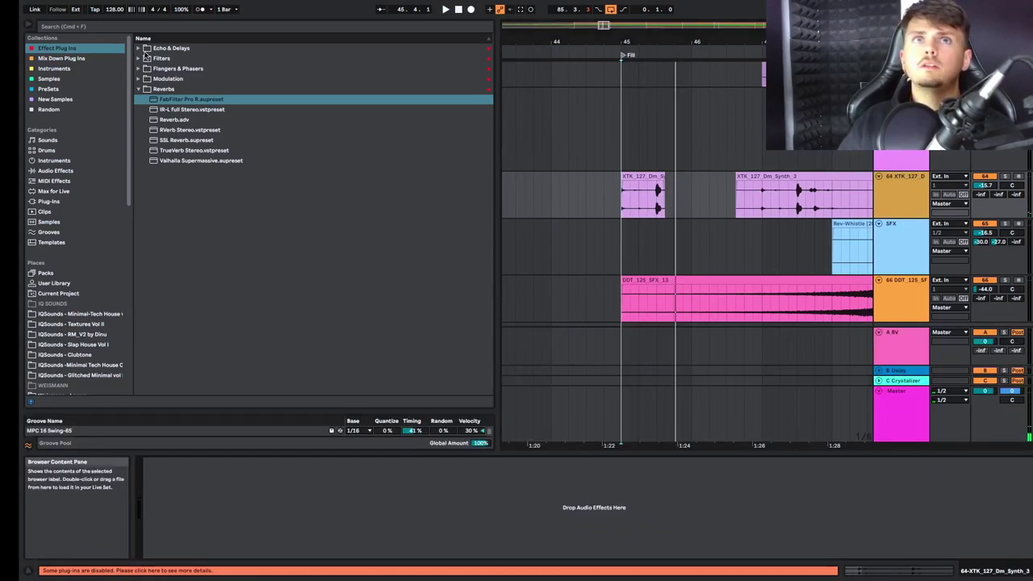
click(145, 50)
click(166, 69)
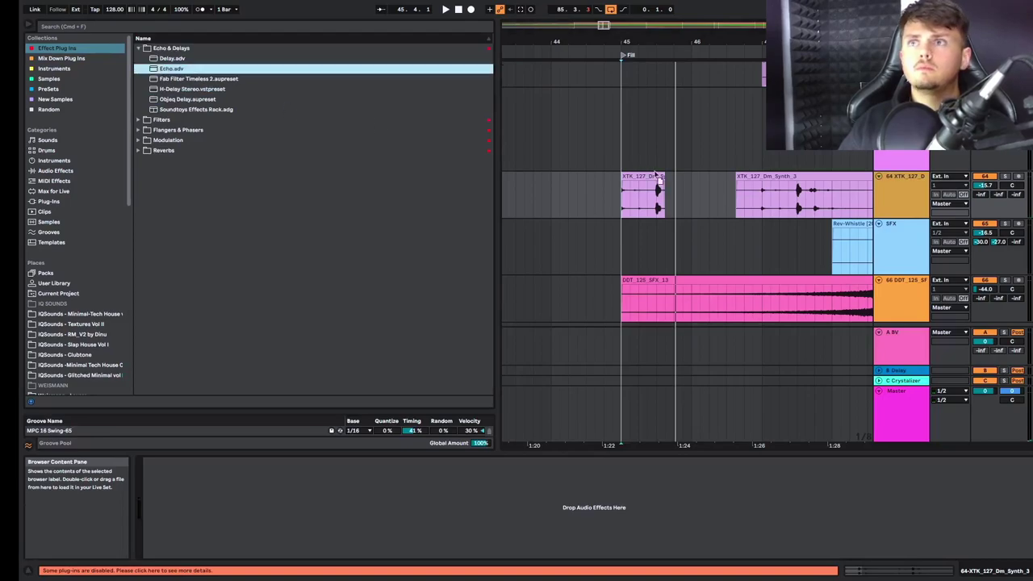
drag(679, 296, 680, 300)
key(space)
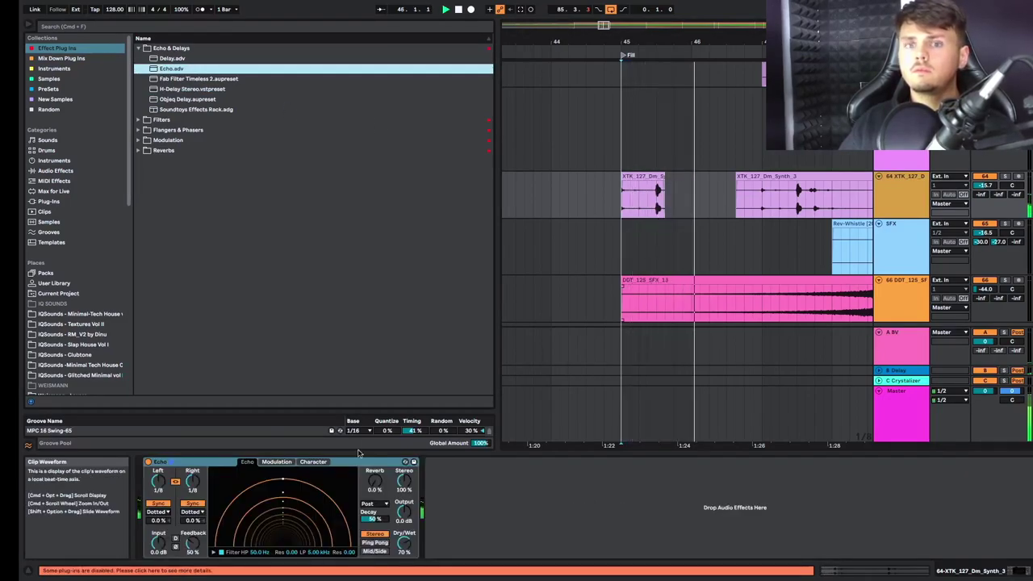
Step: Set the Echo's reverb to 39%, both delay times to 1/4 and Dry/Wet to 29%
drag(374, 481, 375, 460)
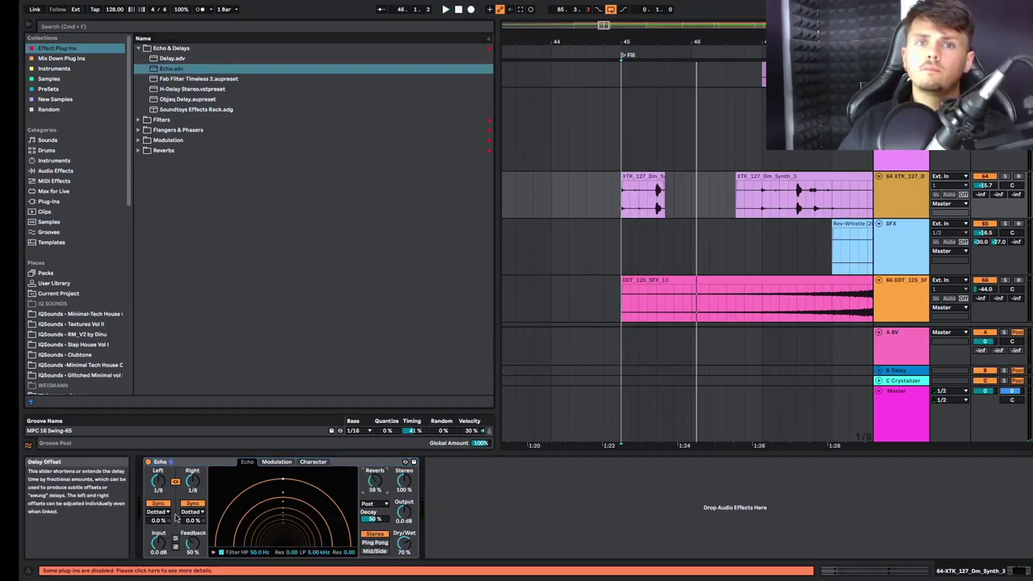
key(space)
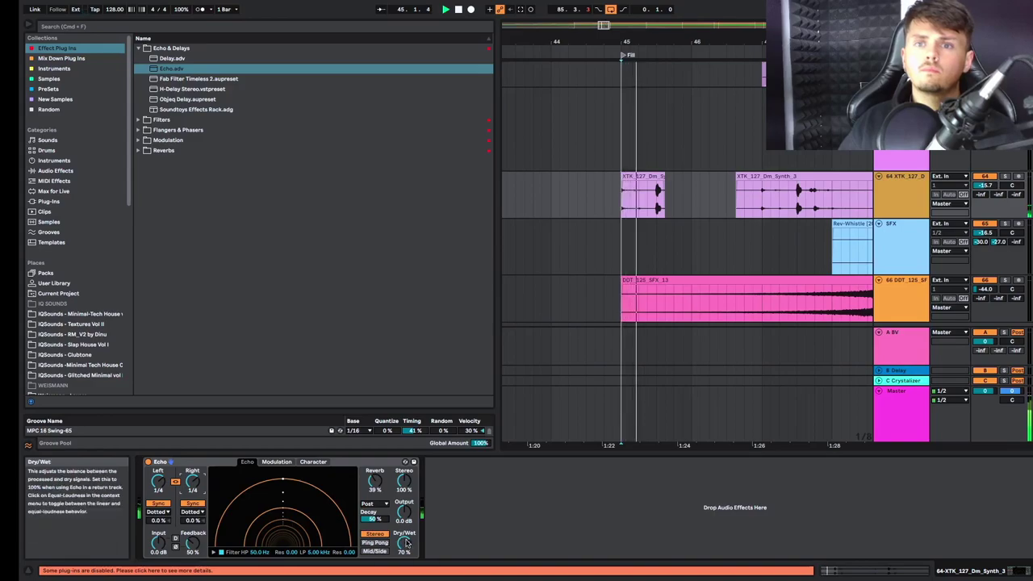
drag(406, 543, 406, 569)
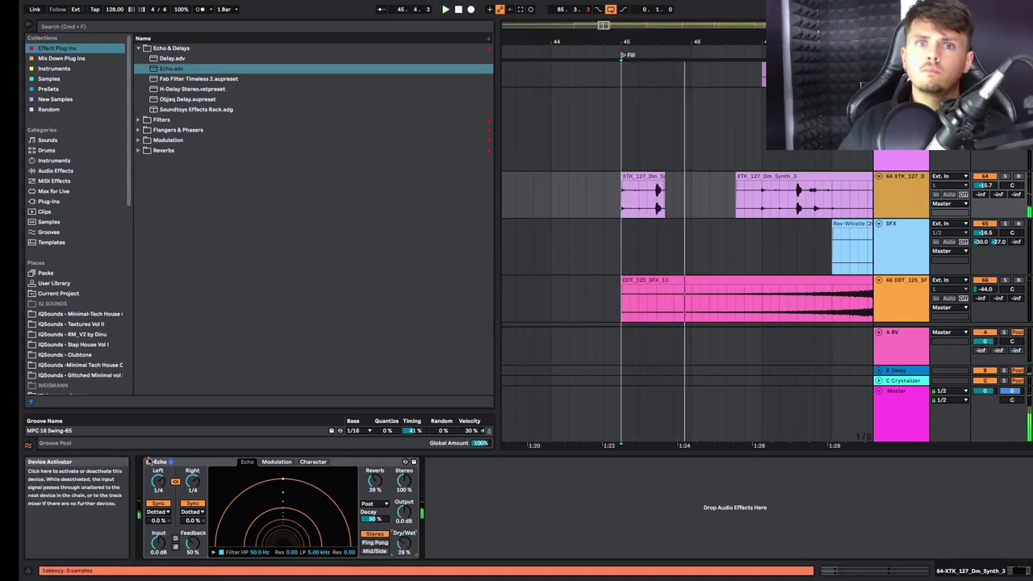
Step: Bypass the Echo and set the synth track's send A to -16.2 dB and send B to -7.8 dB
drag(1000, 194, 1000, 114)
key(space)
drag(1000, 196, 1000, 207)
key(space)
key(space)
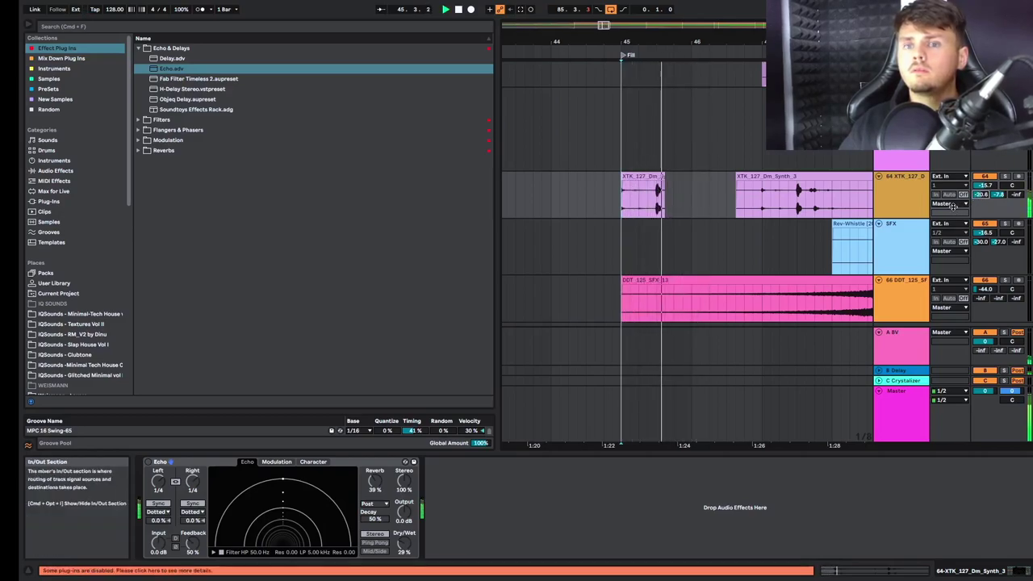
drag(954, 218, 958, 209)
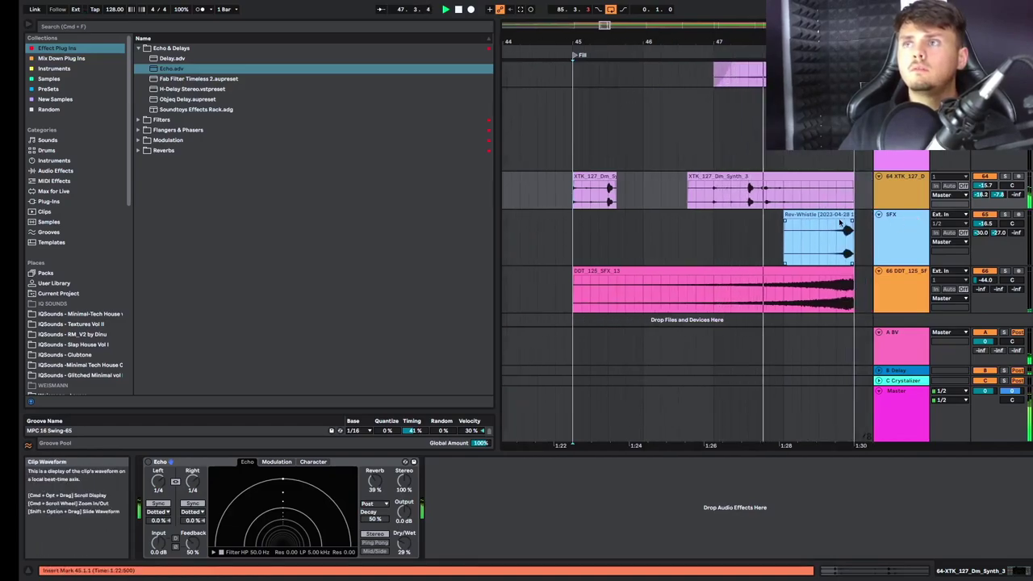
Step: Split the second XTK_127_Dm_Synth_3 clip at about 47.3.3 and move its tail to start at 48.1.1
click(721, 192)
key(super+e)
drag(749, 185, 777, 184)
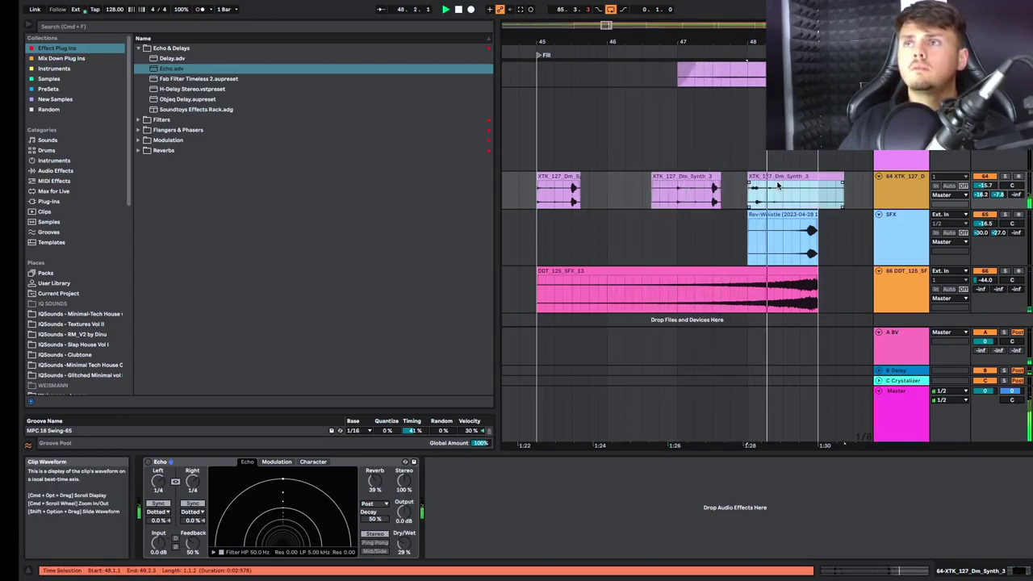
Step: Play the synth clips from 47.1.3, and solo the XTK_127_Dm_Synth_3 track to hear the tail at bar 48
click(688, 202)
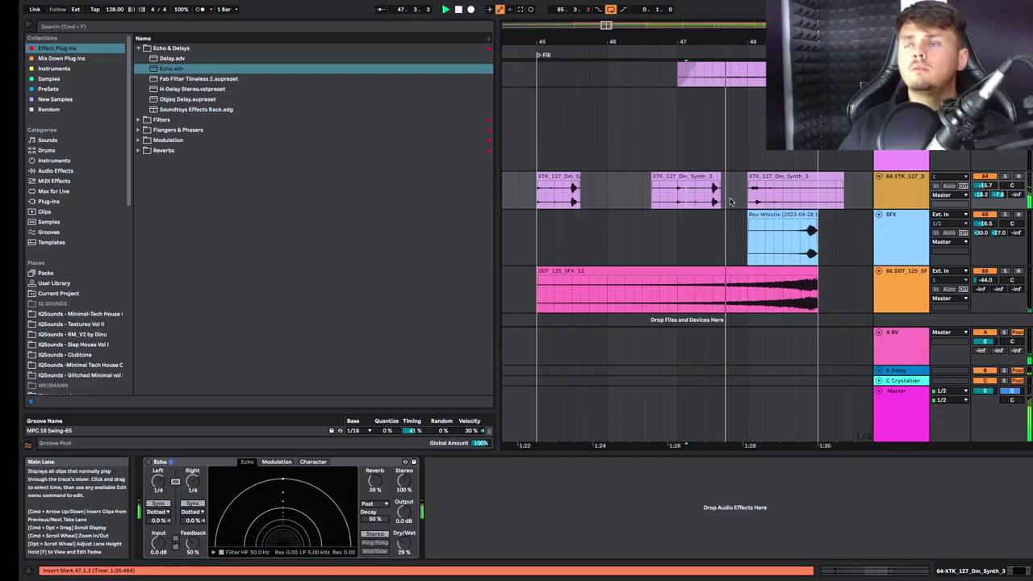
key(space)
key(space)
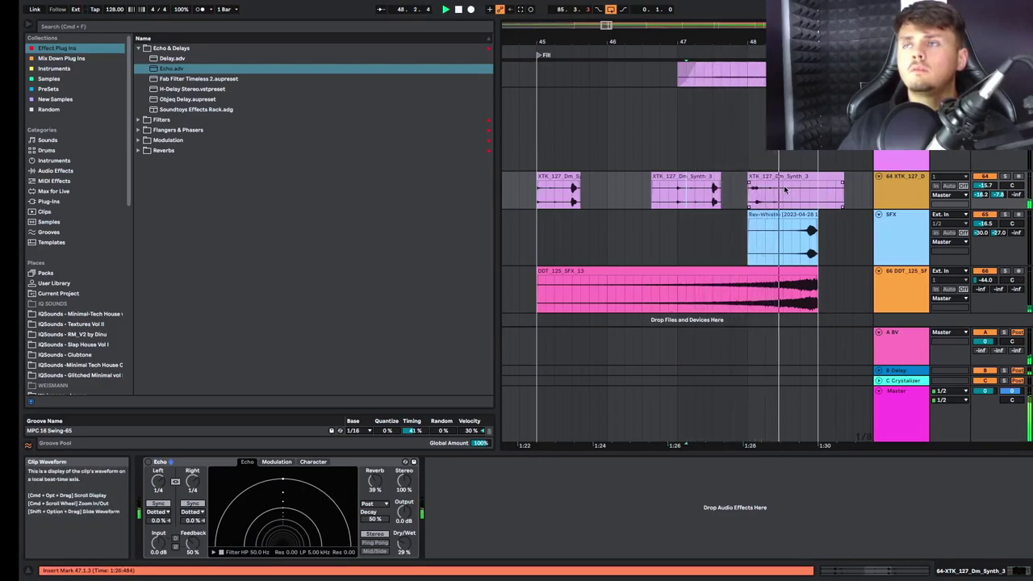
key(space)
click(1006, 176)
key(space)
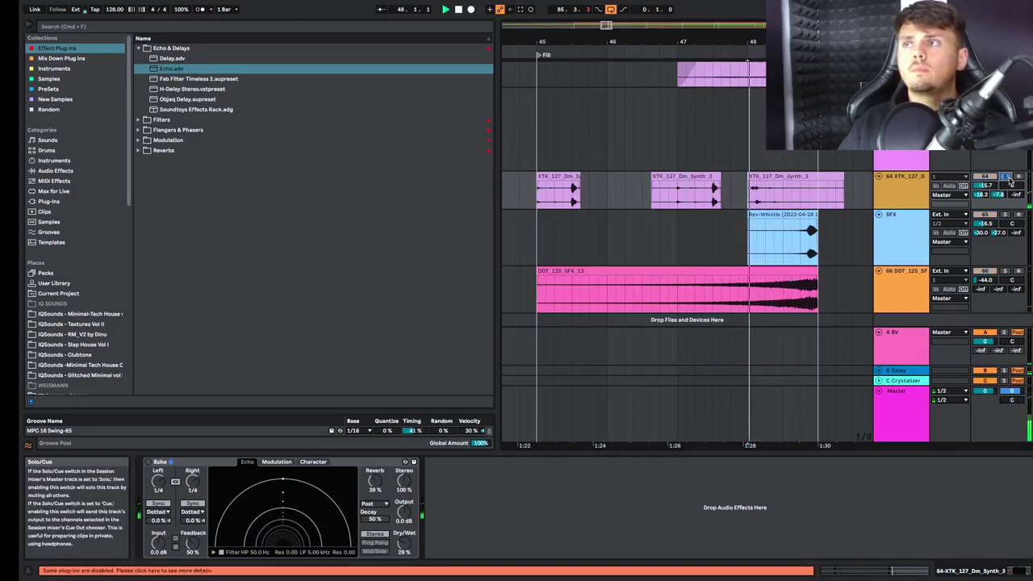
key(space)
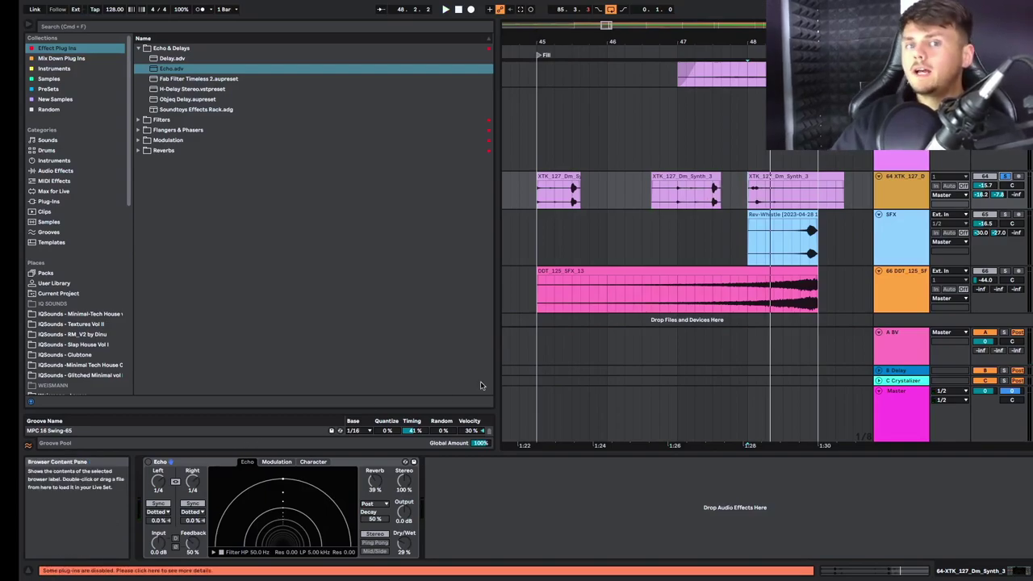
Step: Delete the synth tail clip at 48.1.1 and trim the start of the preceding synth clip to about bar 47
click(763, 176)
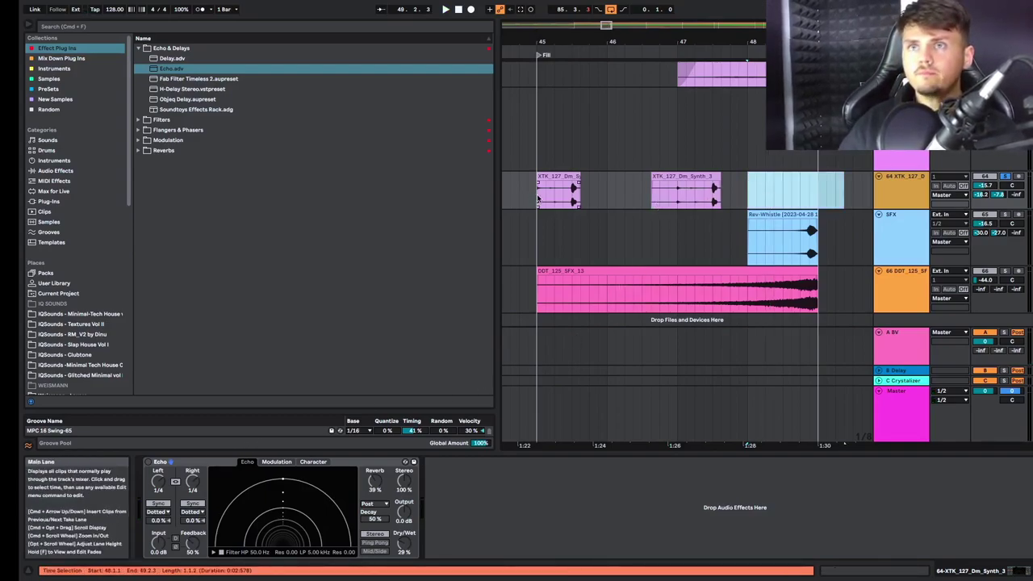
key(Delete)
key(space)
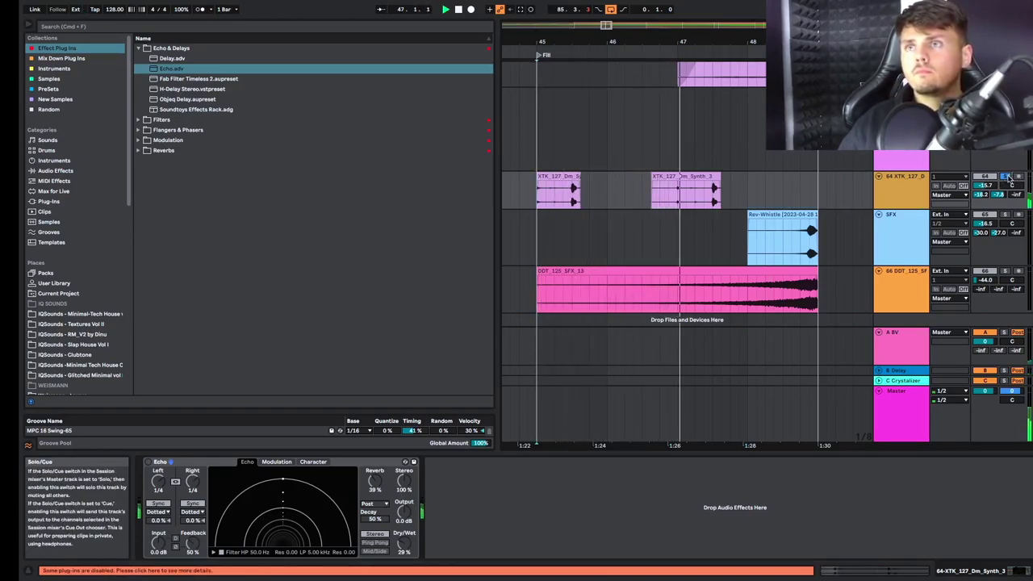
drag(653, 182, 678, 181)
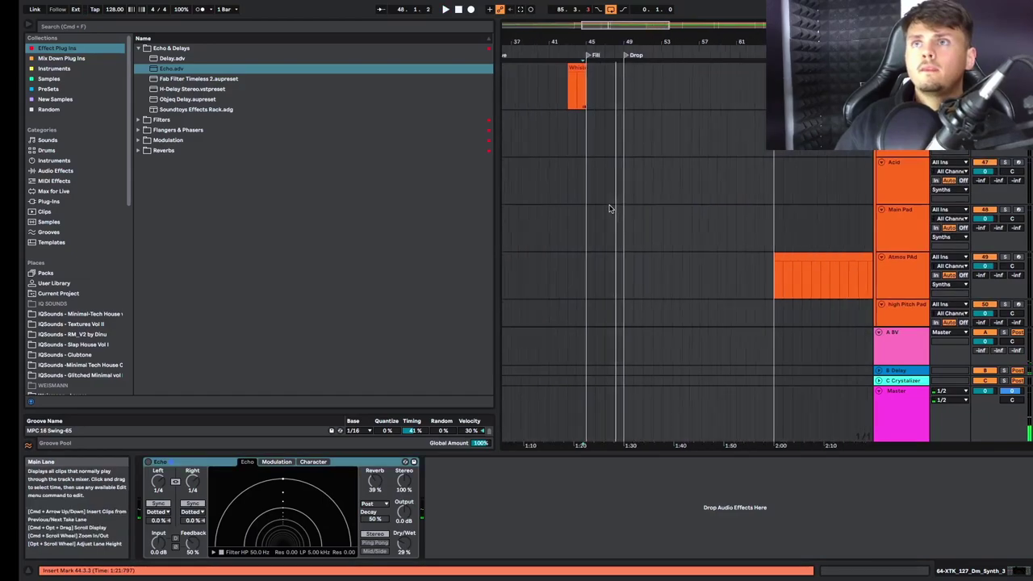
Step: Move the eight-bar Dub Rez clip from the Break 1 marker to 45.1.1 at the Fill marker and play it
scroll(610, 208, up, 3)
scroll(609, 208, right, 2)
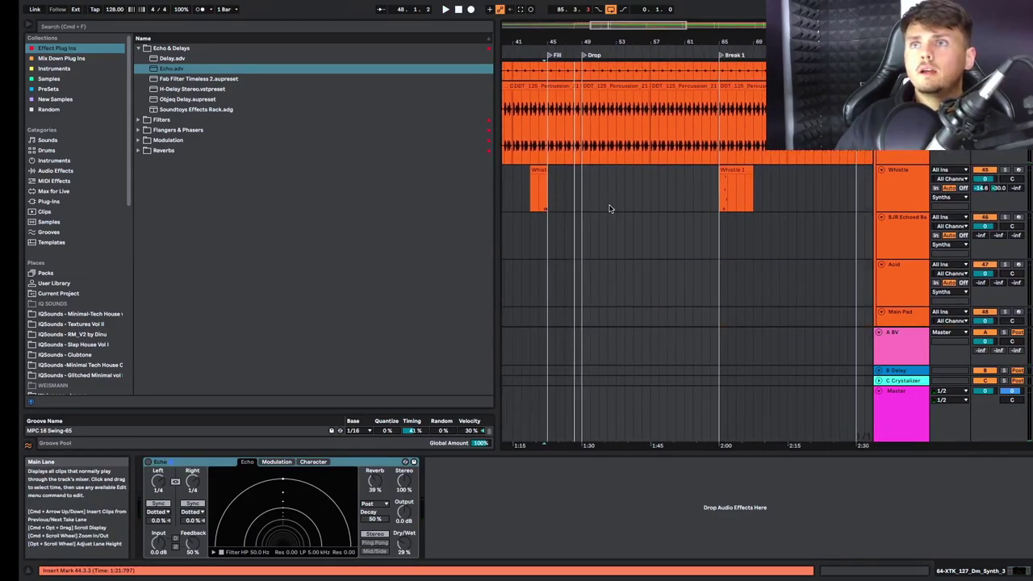
scroll(609, 209, down, 5)
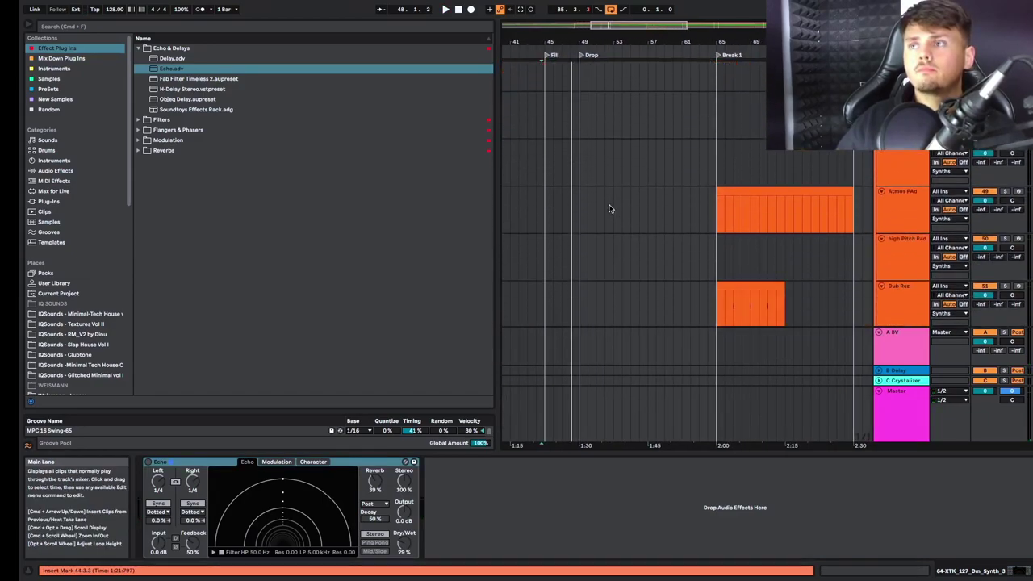
scroll(609, 208, down, 3)
scroll(722, 226, left, 1)
click(764, 228)
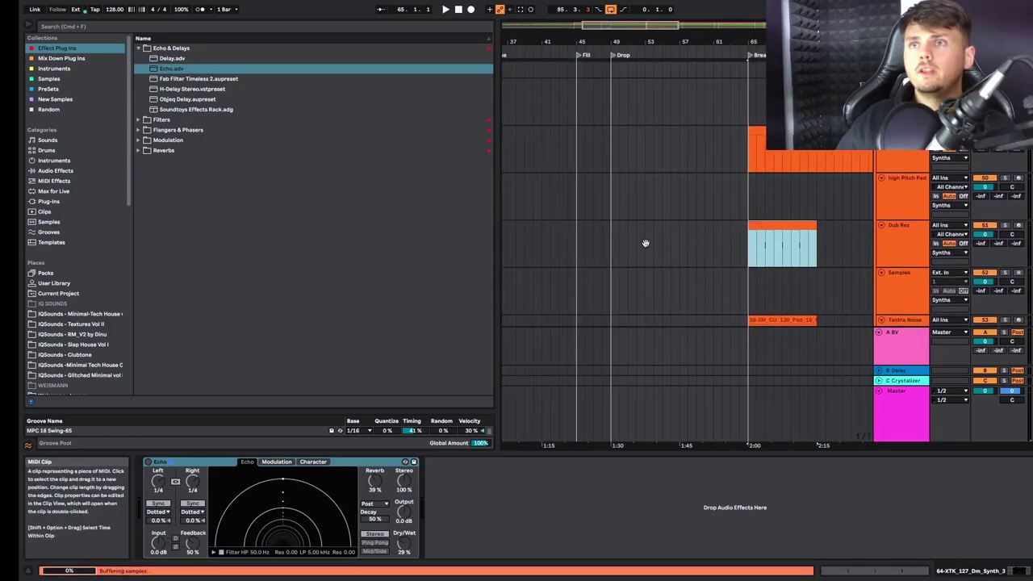
drag(634, 231, 597, 234)
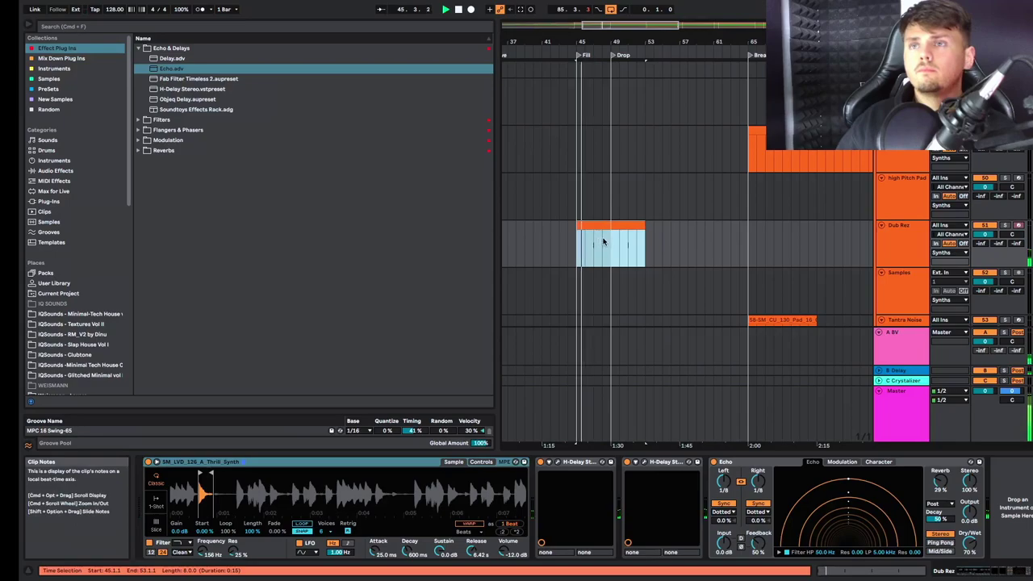
Step: Place only the first two bars of the Dub Rez clip at 49.1.1 on the Drop, moving the split-off remainder to bar 65
drag(594, 224, 628, 223)
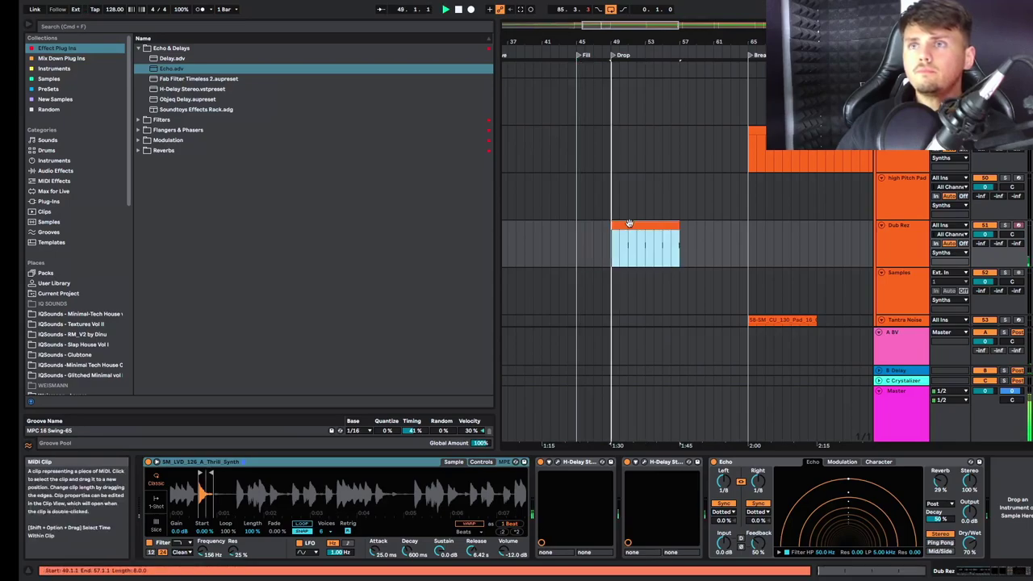
scroll(647, 240, up, 3)
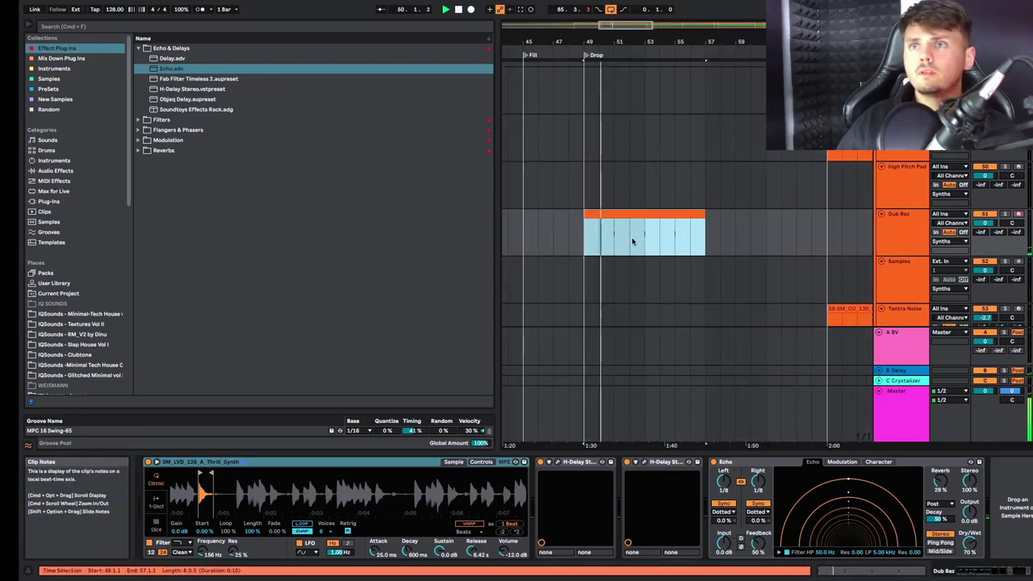
click(615, 237)
key(super+e)
drag(635, 215, 835, 218)
Step: Automate the Drums group's A-BV send to rise from -inf dB at 45.1.1 until about 48.4, then fall to -inf dB at 49.1.1
scroll(570, 239, down, 3)
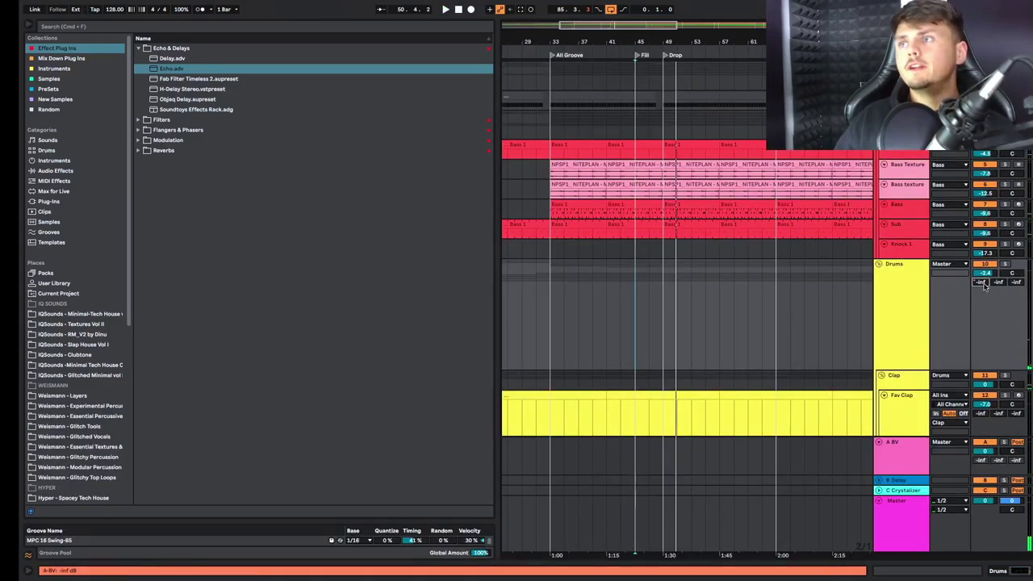
right_click(984, 284)
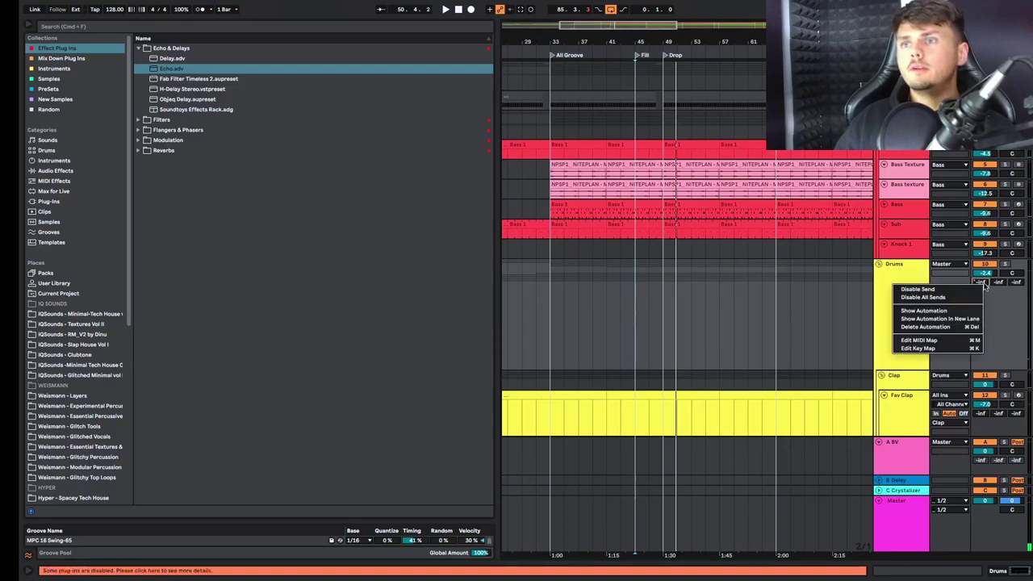
click(961, 313)
key(plus)
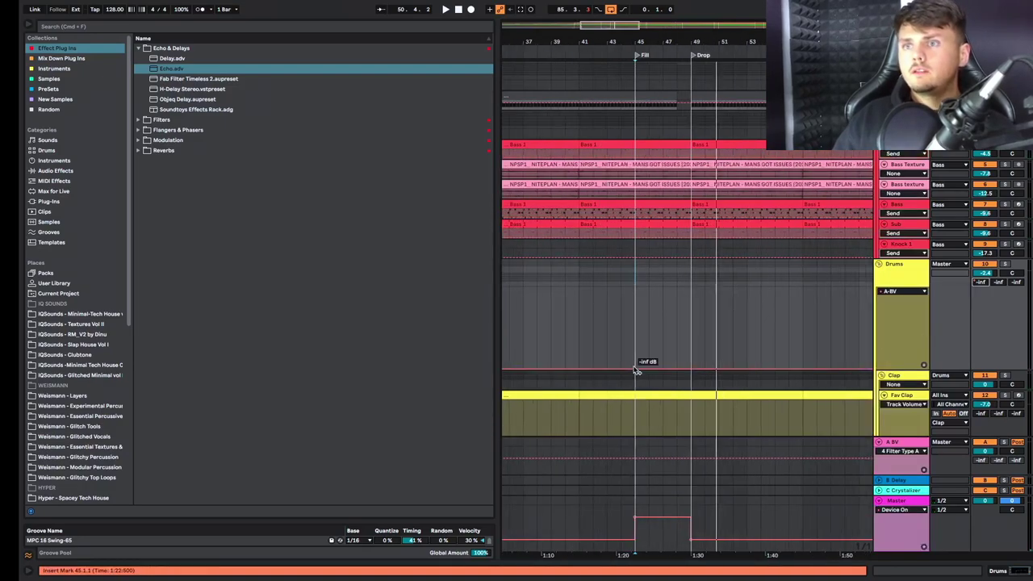
scroll(683, 370, up, 3)
drag(690, 370, 707, 356)
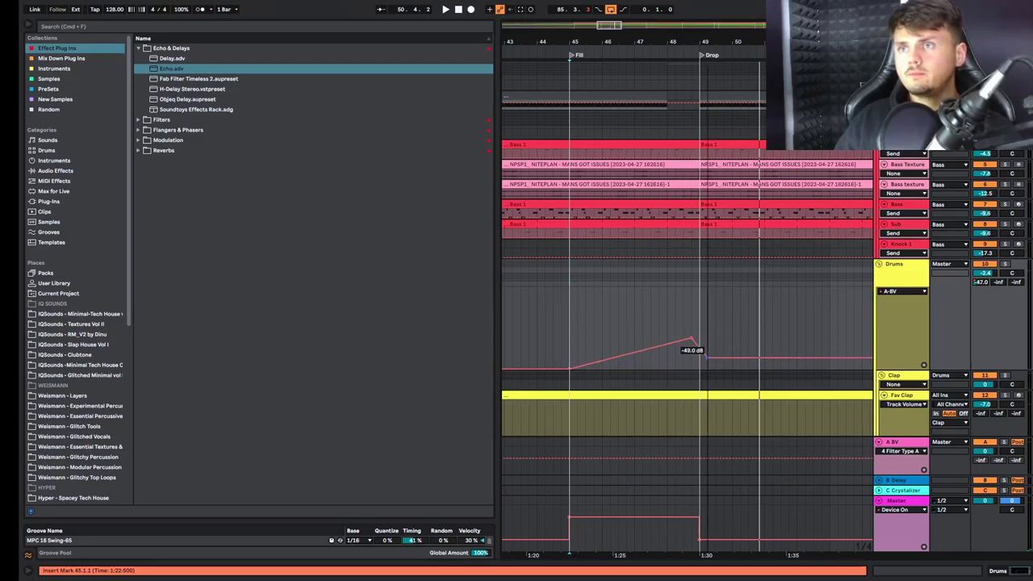
Step: Play the fill from 45.1.1 and solo the Drums group briefly to hear the rising send
key(space)
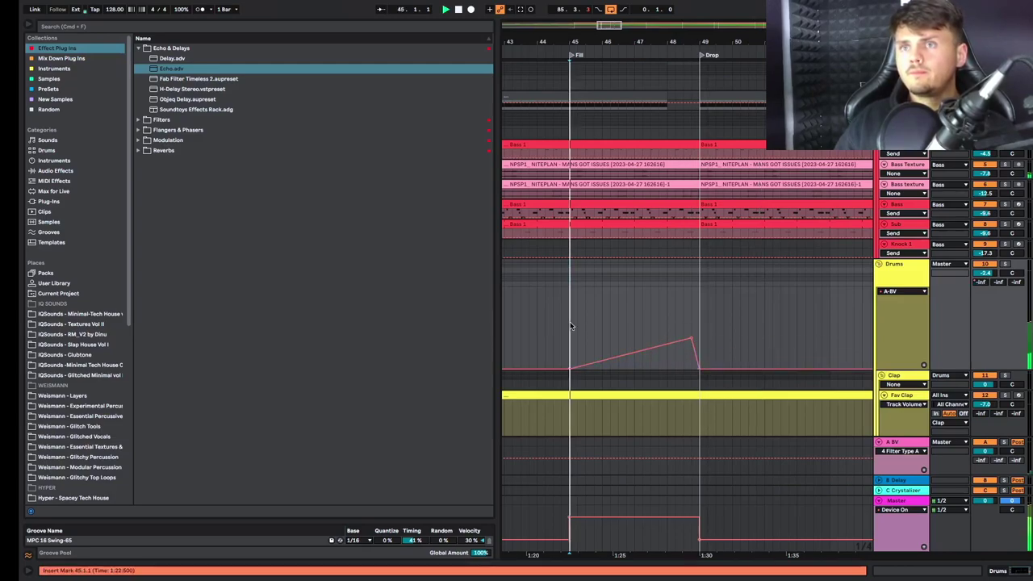
scroll(778, 331, down, 6)
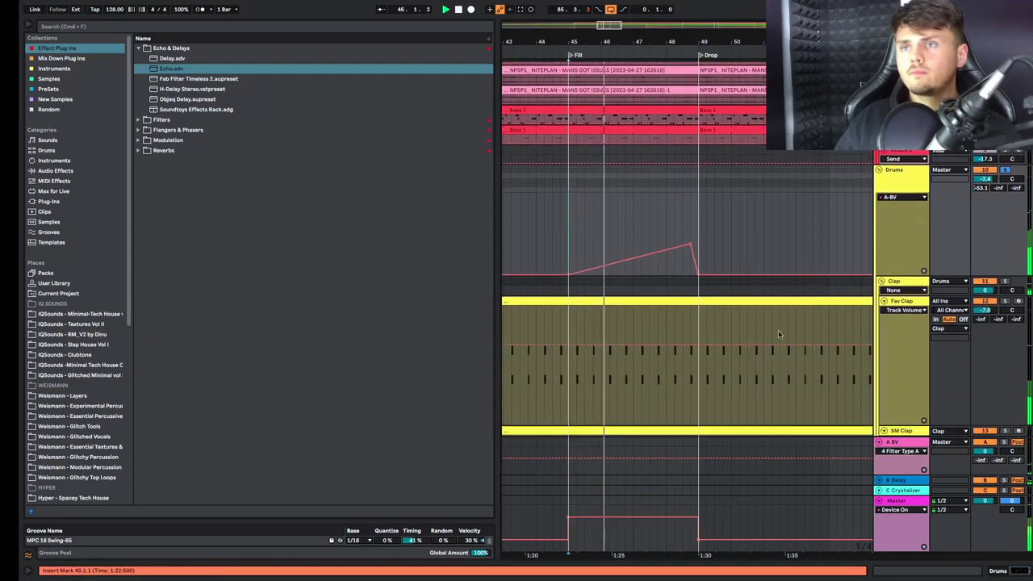
scroll(720, 330, down, 3)
scroll(720, 333, down, 10)
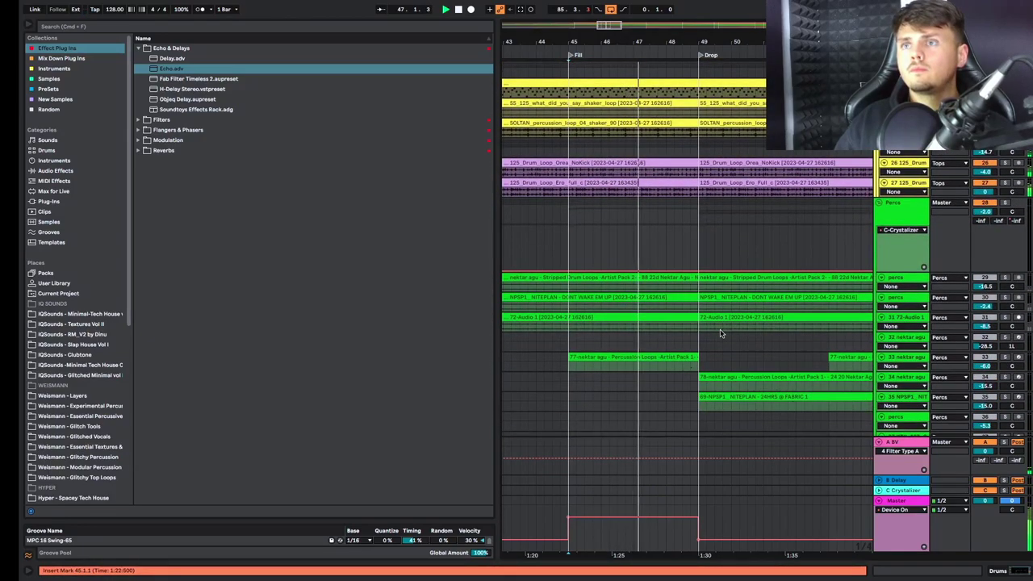
scroll(720, 334, down, 6)
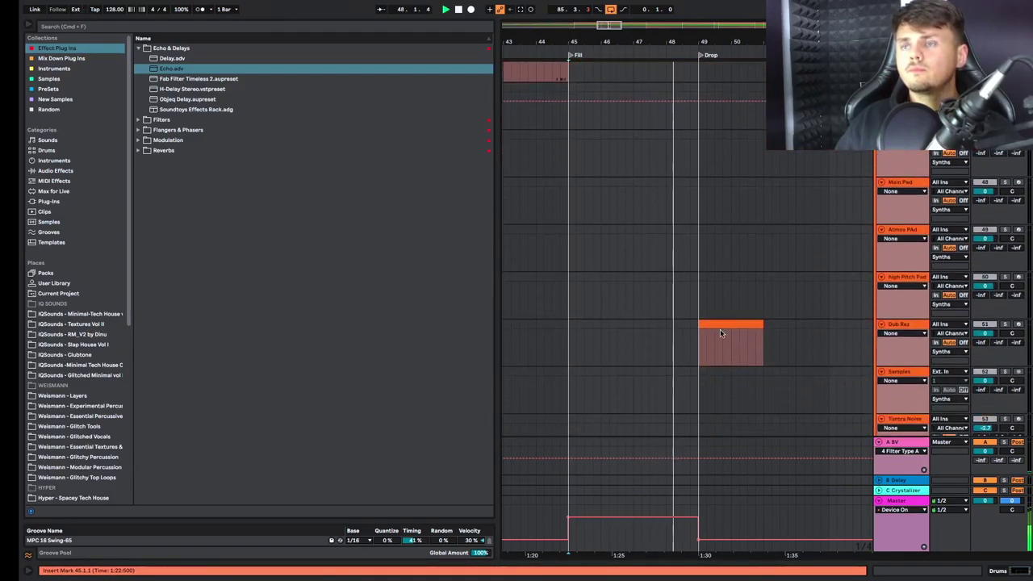
scroll(718, 334, up, 20)
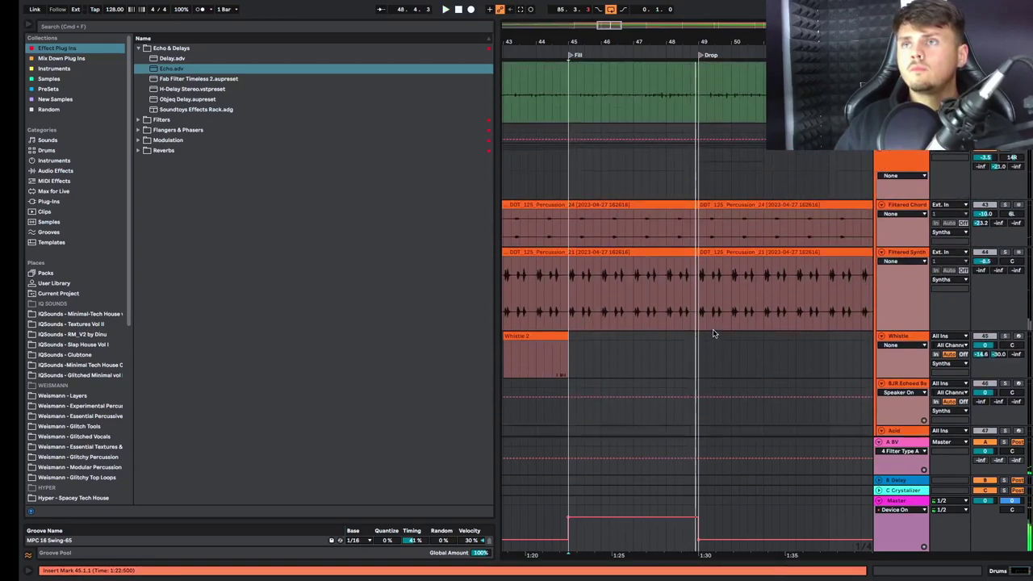
Step: Delete the last beat before the drop, 48.4.1 to 49.1.1, from the drum tracks from SM Clap downward
scroll(694, 315, up, 5)
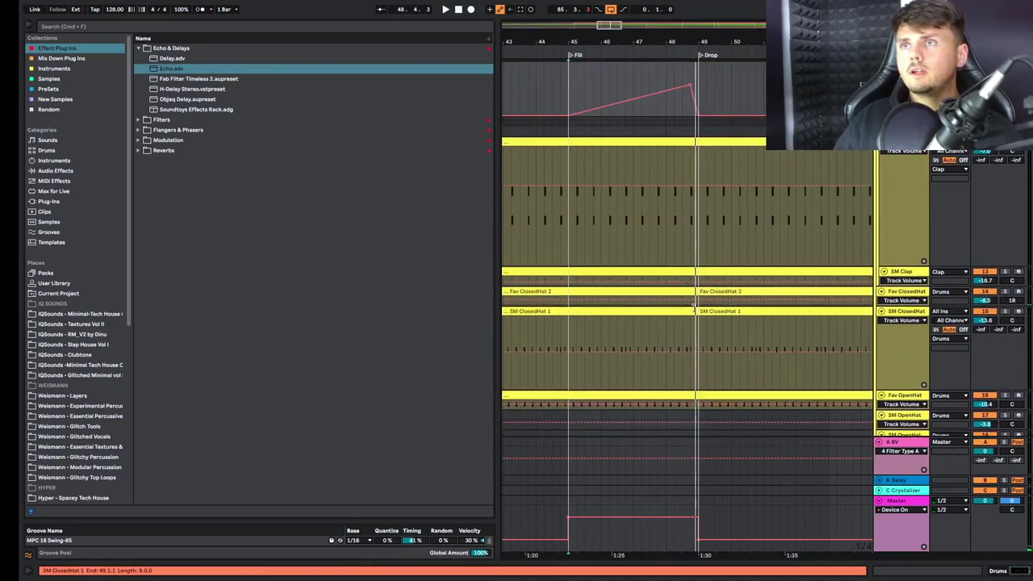
scroll(693, 309, up, 4)
scroll(687, 281, up, 4)
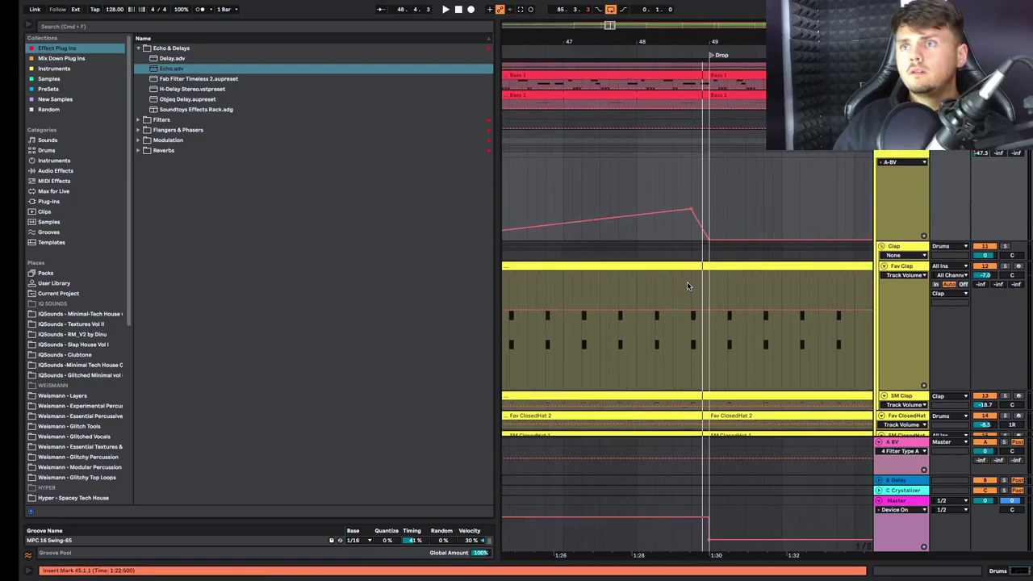
click(689, 287)
key(space)
scroll(687, 287, down, 6)
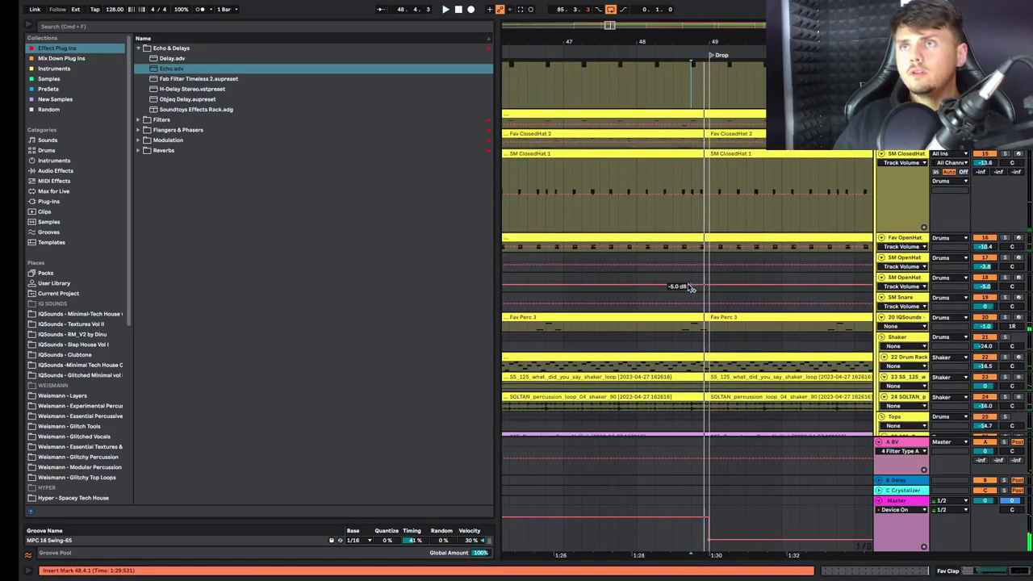
scroll(690, 287, down, 3)
drag(693, 342, 698, 334)
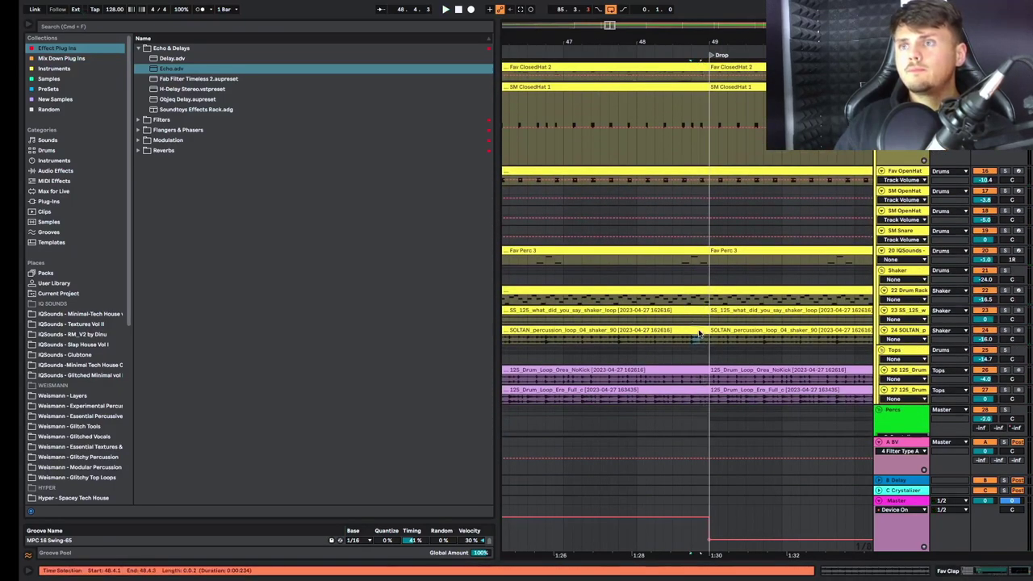
drag(709, 239, 707, 180)
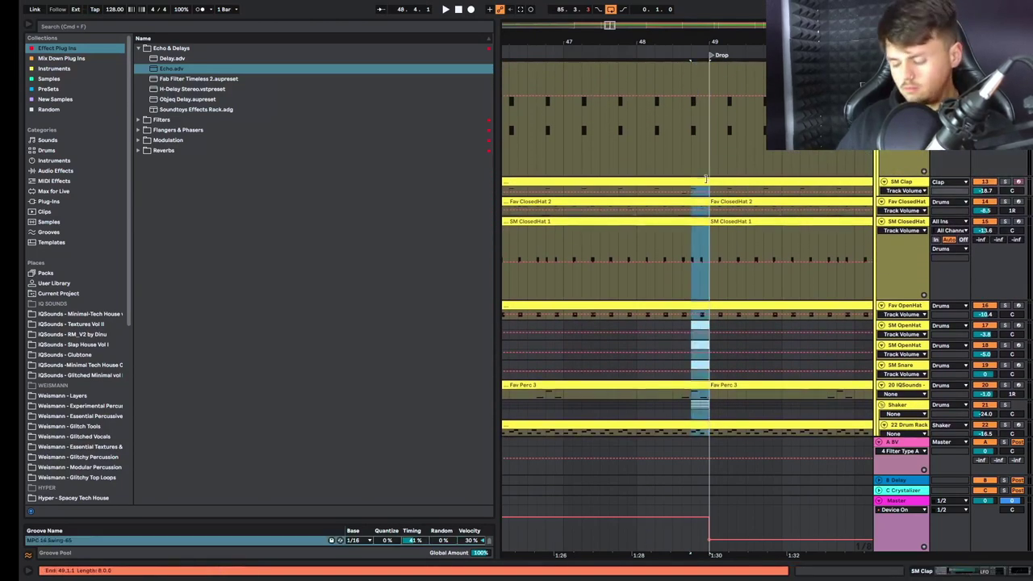
scroll(707, 186, down, 3)
scroll(707, 185, up, 3)
scroll(707, 185, left, 3)
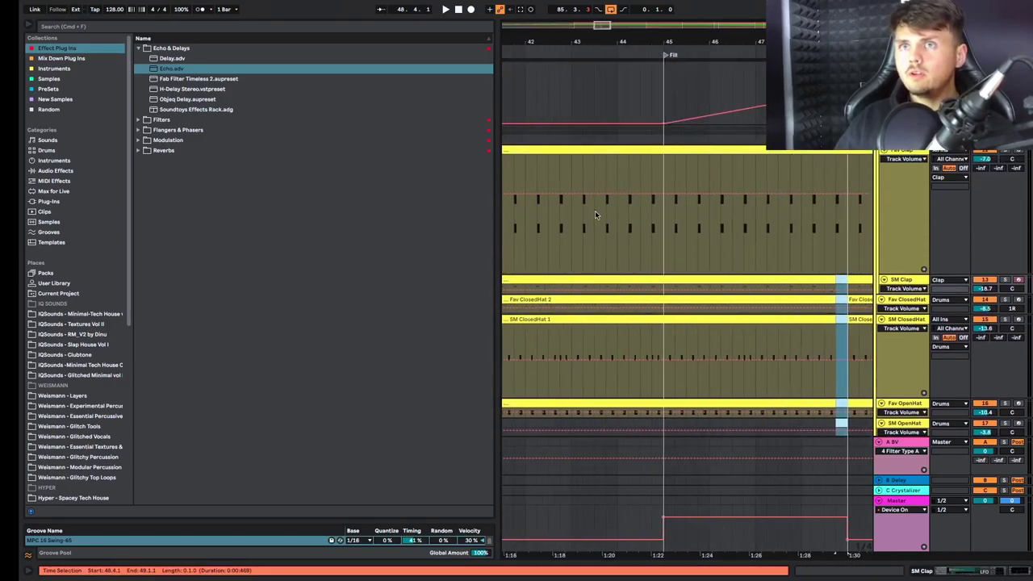
key(Delete)
Step: Play the fill from 44.4.1 and again from 48.1.1 to hear the one-beat drum gap before the drop
click(649, 249)
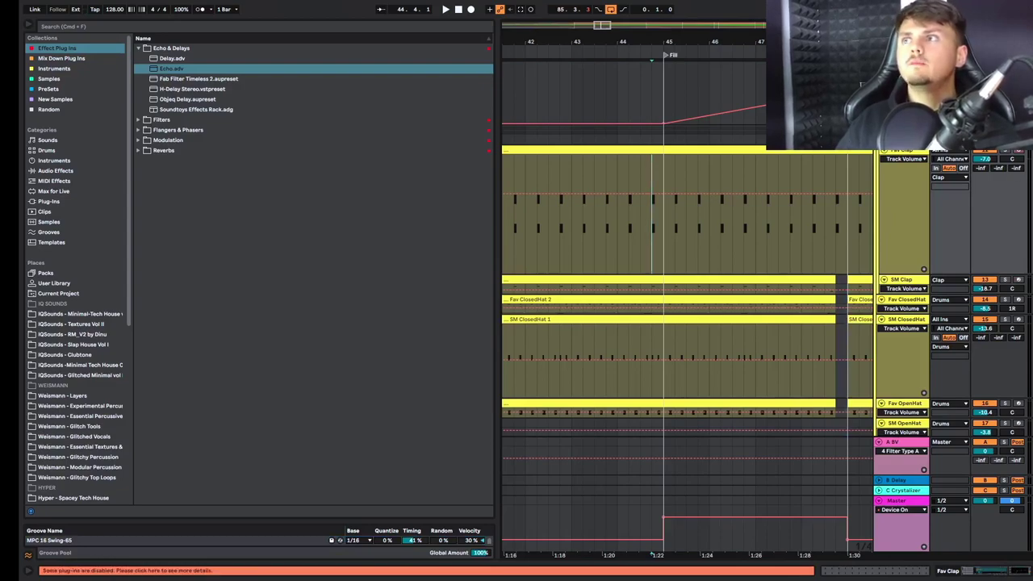
key(space)
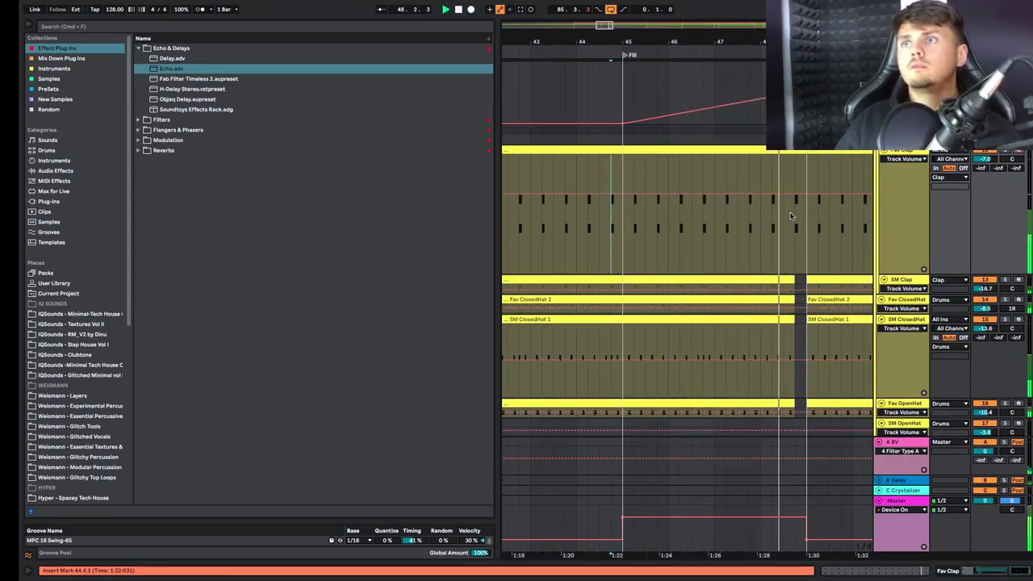
click(725, 139)
scroll(687, 306, up, 1)
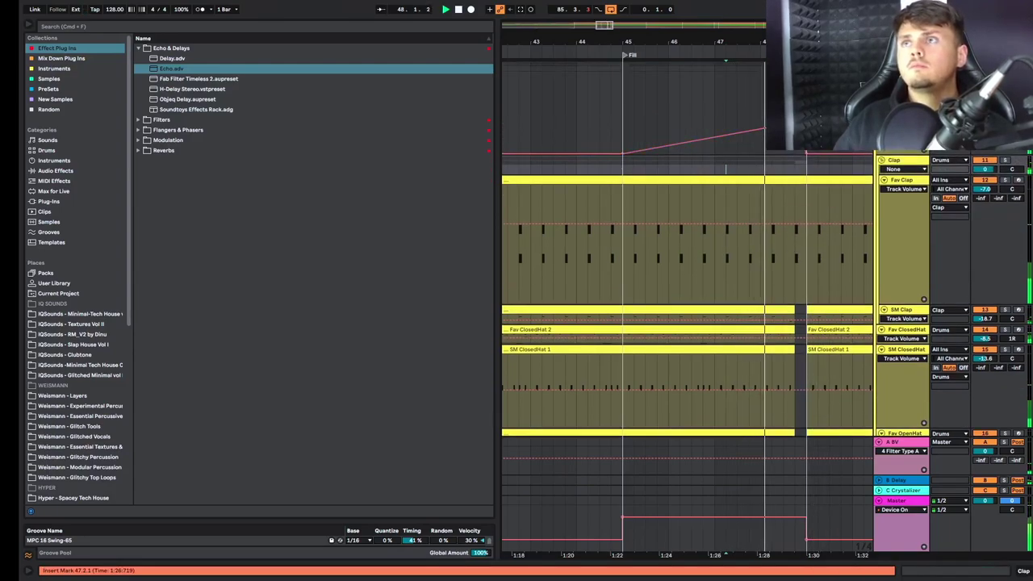
key(space)
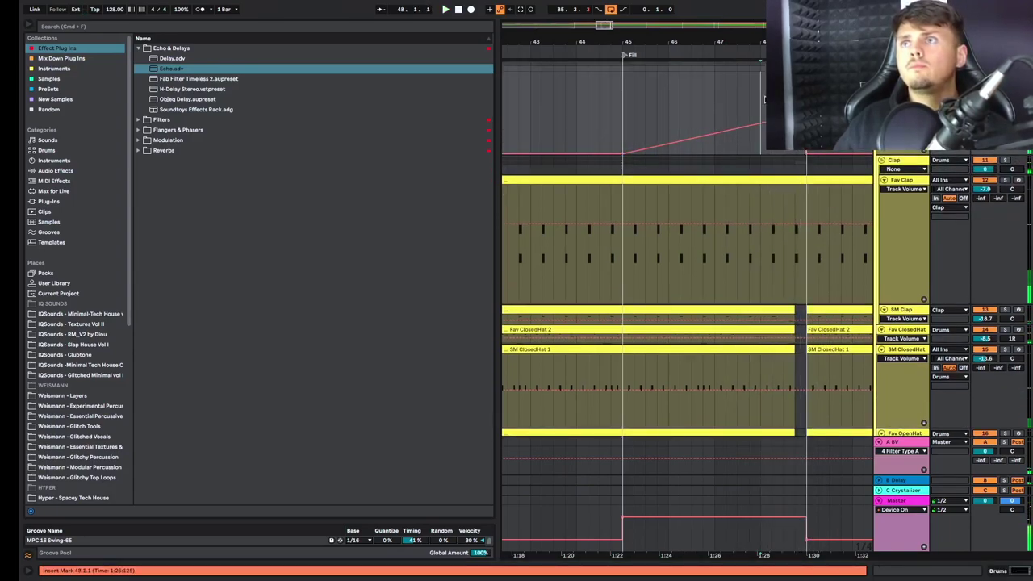
scroll(726, 161, up, 1)
click(759, 145)
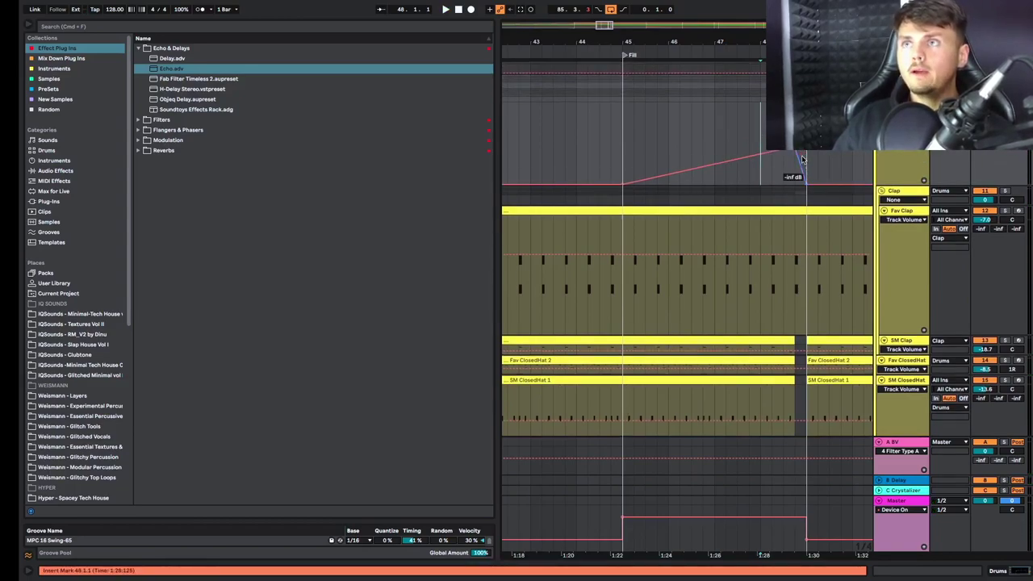
key(space)
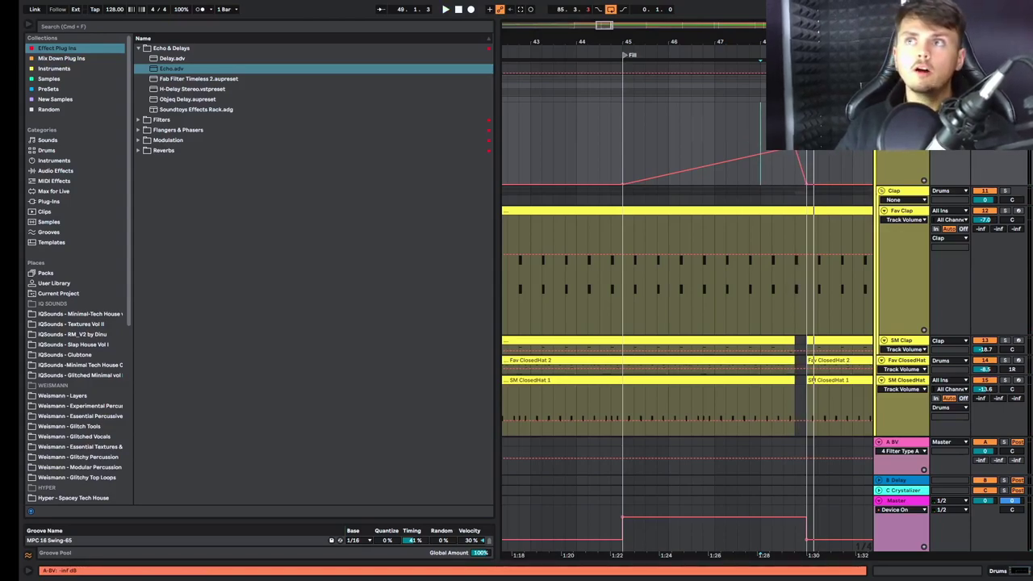
key(space)
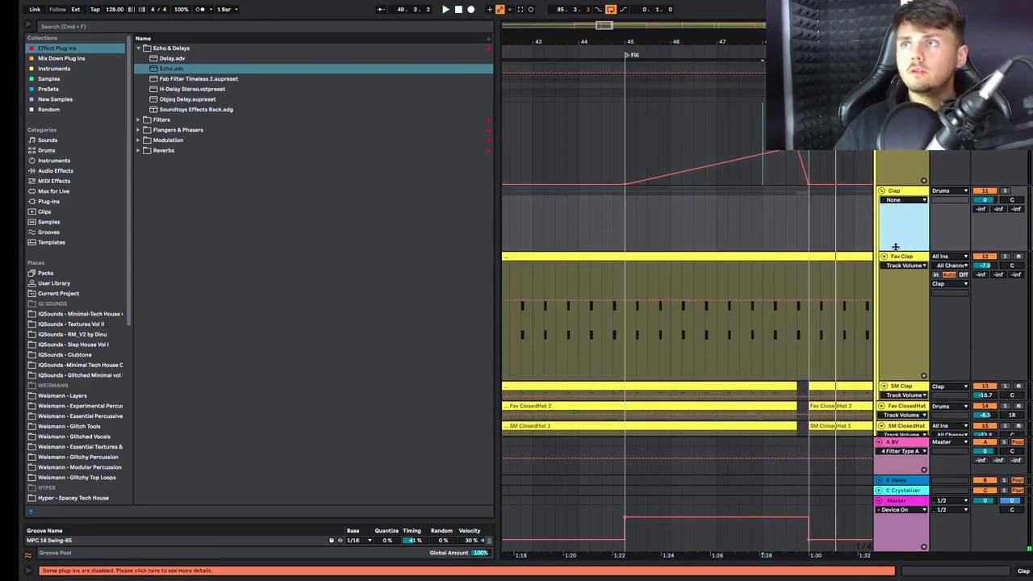
Step: Automate the Clap group's A-BV send to about -17 dB between 48.4.1 and 49.1.1, and play it from 48.1.1
right_click(979, 209)
click(939, 237)
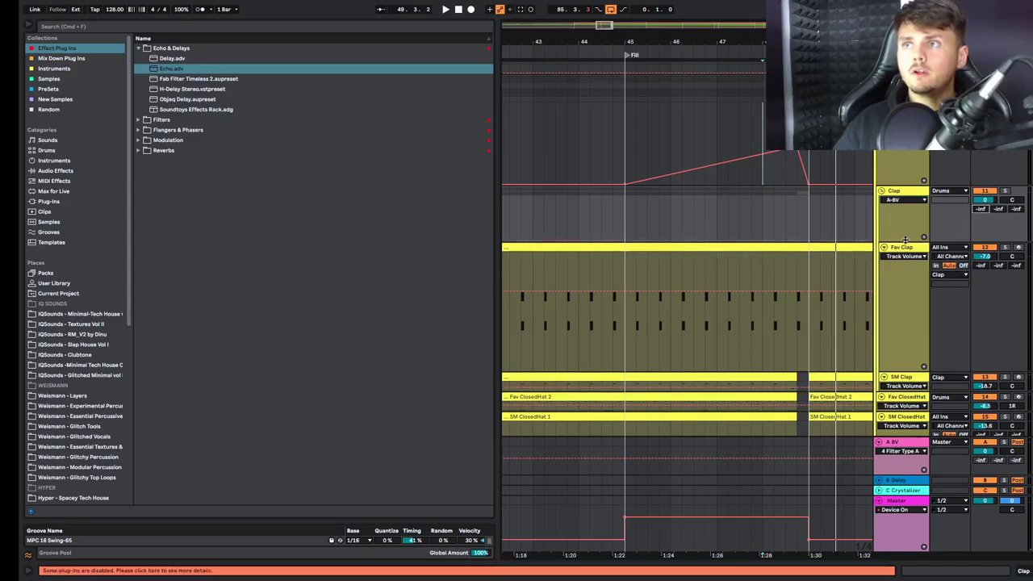
scroll(798, 247, up, 5)
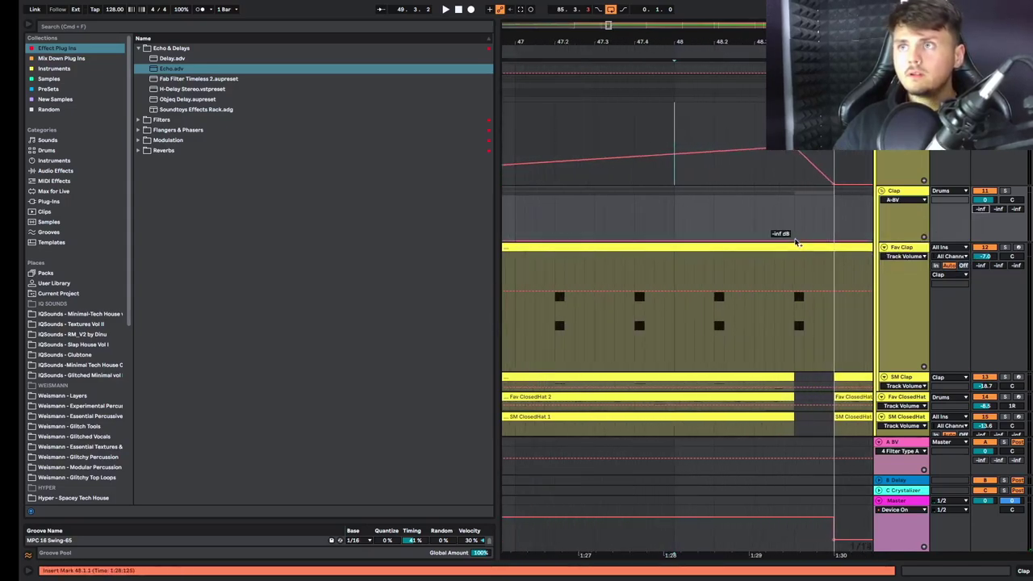
drag(806, 241, 806, 215)
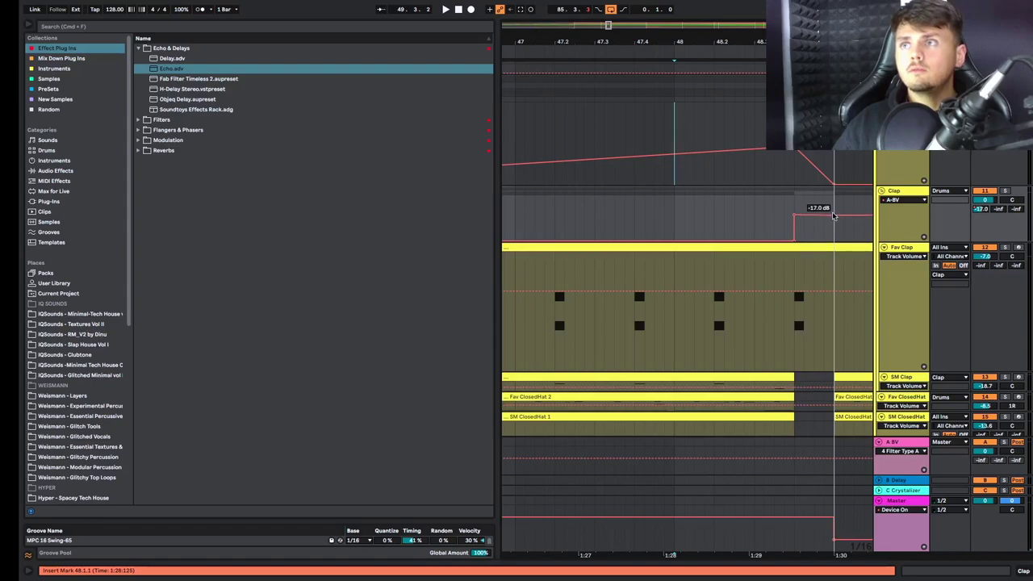
key(space)
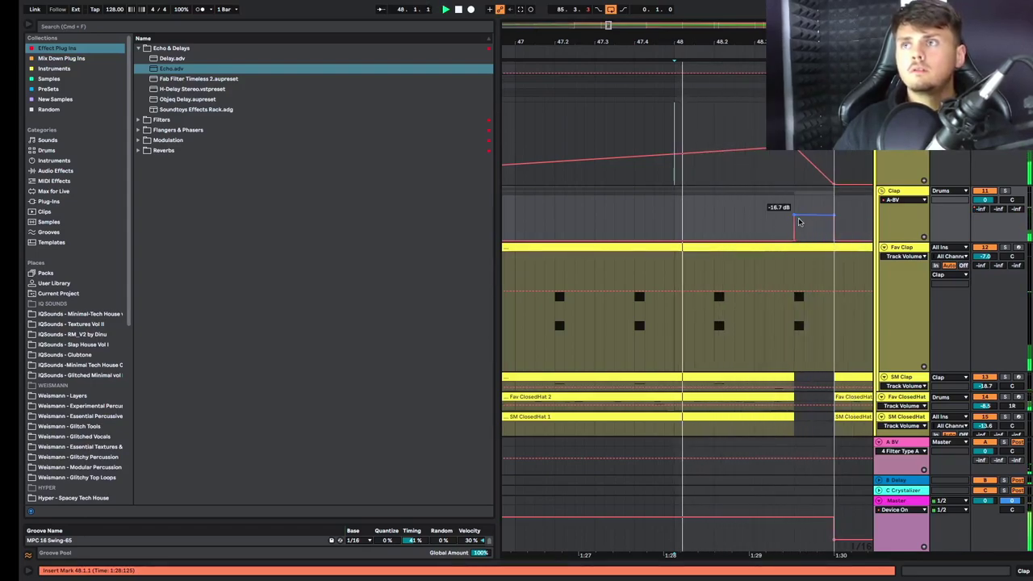
Step: Lower the Clap send automation to about -29.6 dB at 48.4.1, sloping down to about -40 dB at 49.1.1
drag(811, 215, 814, 234)
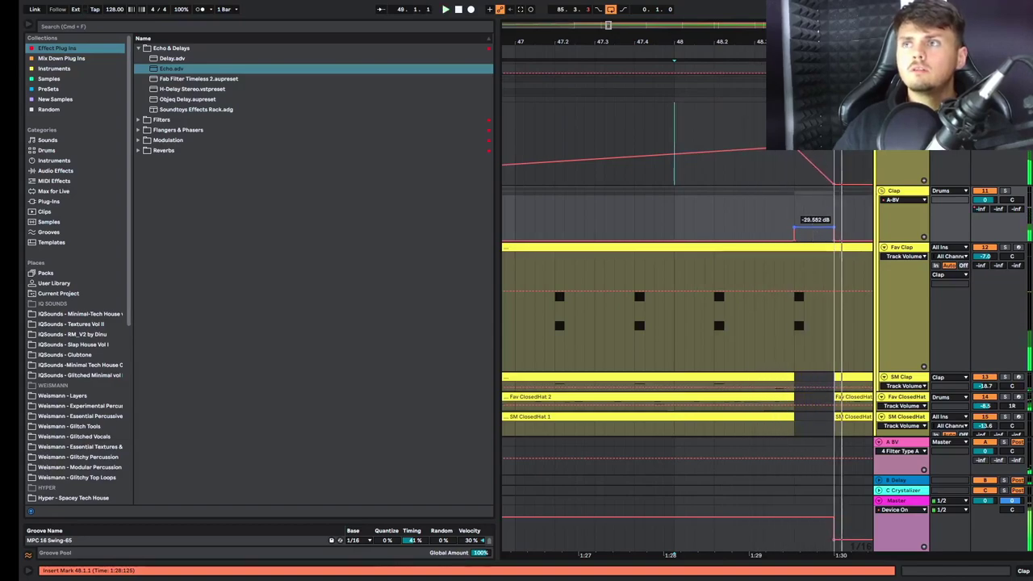
click(1006, 191)
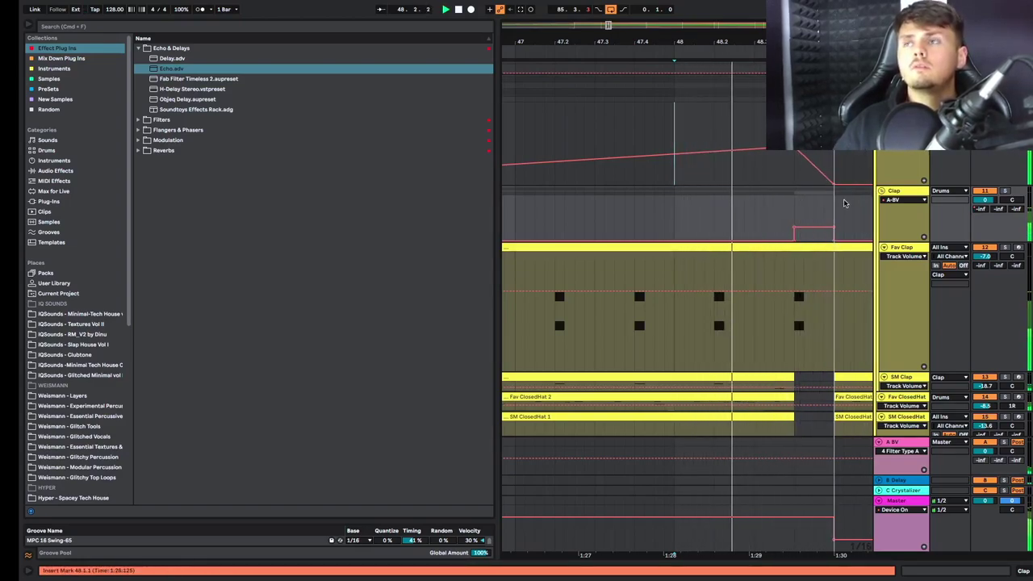
drag(834, 228, 836, 235)
Step: Play the transition from 44.4.1 to hear the Drums and Clap send automation in the fill
scroll(834, 236, down, 5)
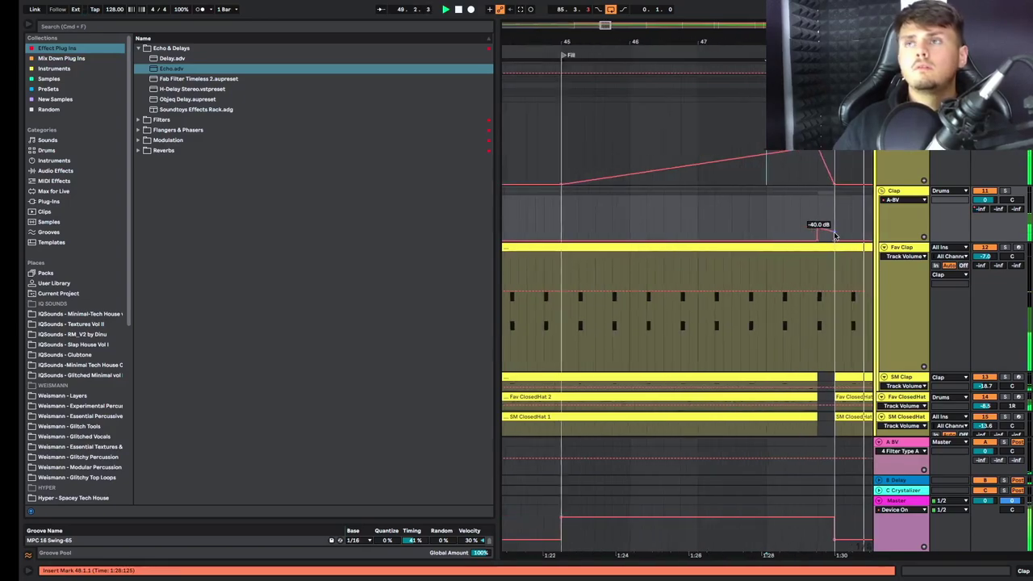
click(689, 233)
key(space)
key(space)
scroll(706, 232, down, 10)
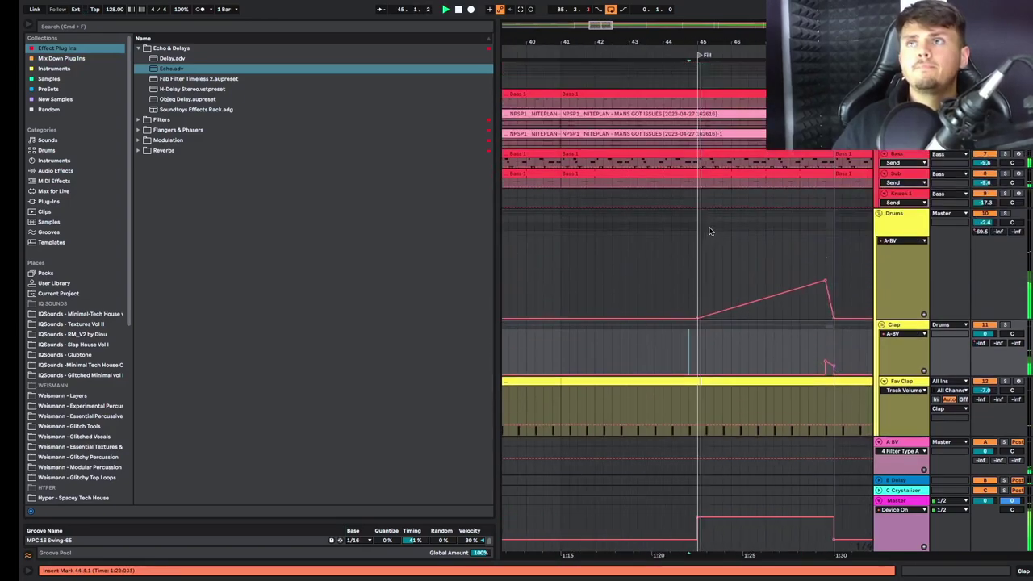
Step: Move the two-bar Dub Rez clip from the Drop marker to start at 53.1.1
scroll(714, 202, right, 4)
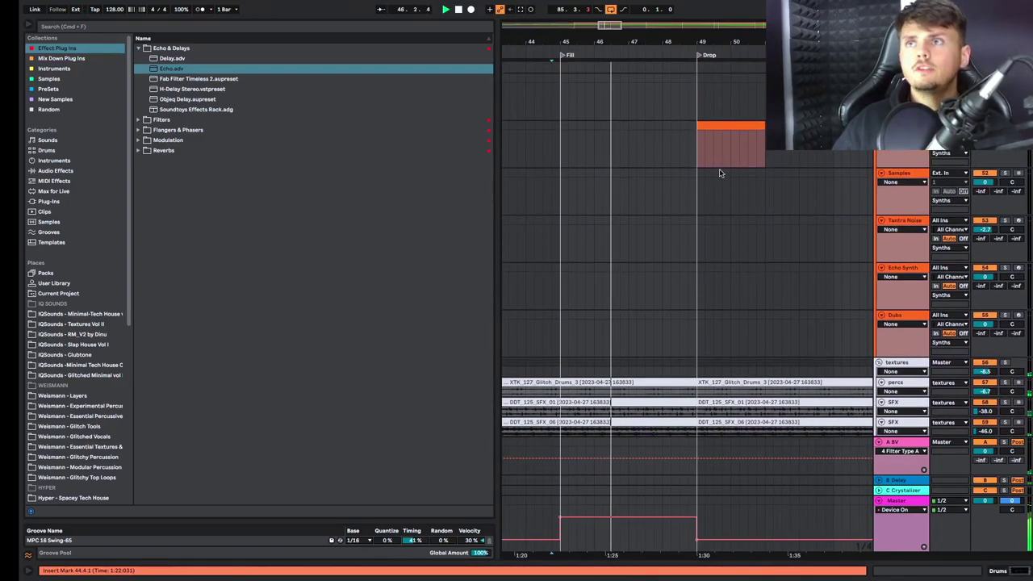
click(721, 128)
scroll(721, 129, right, 4)
scroll(662, 148, down, 5)
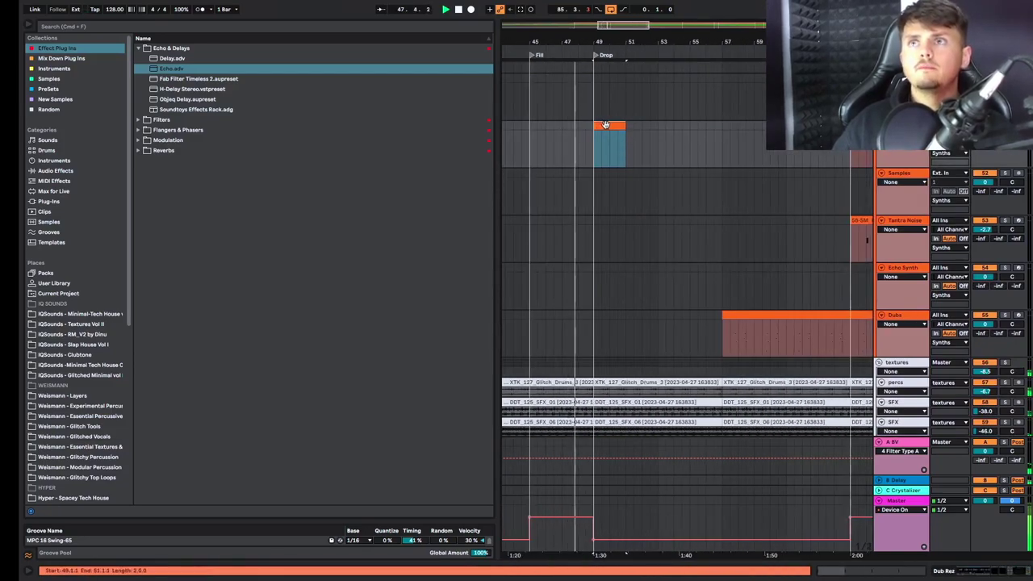
drag(599, 121, 675, 151)
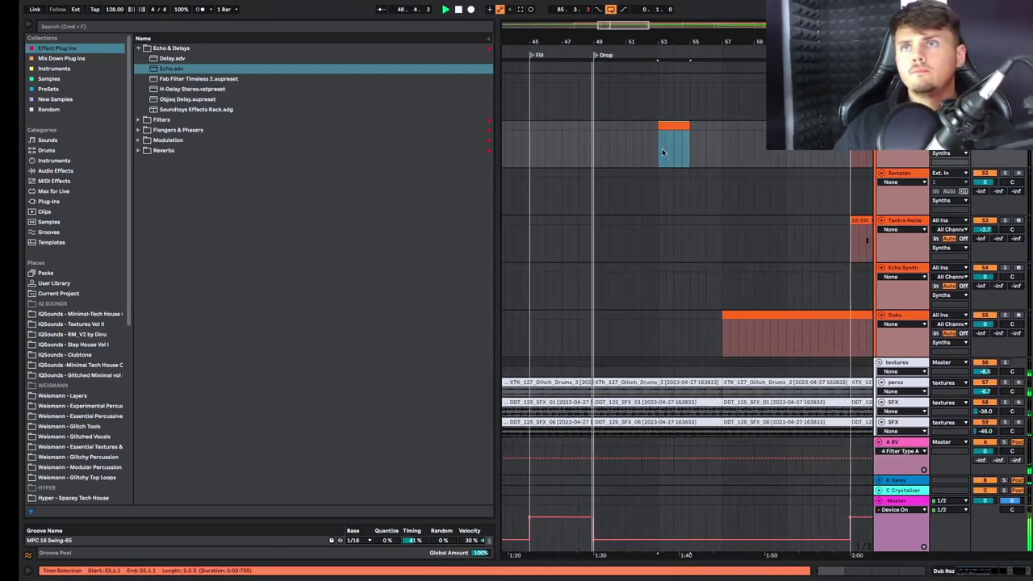
Step: Stop playback and place the insert marker at 44.3.1 on the Whistle track, just before the Fill marker
scroll(661, 150, left, 5)
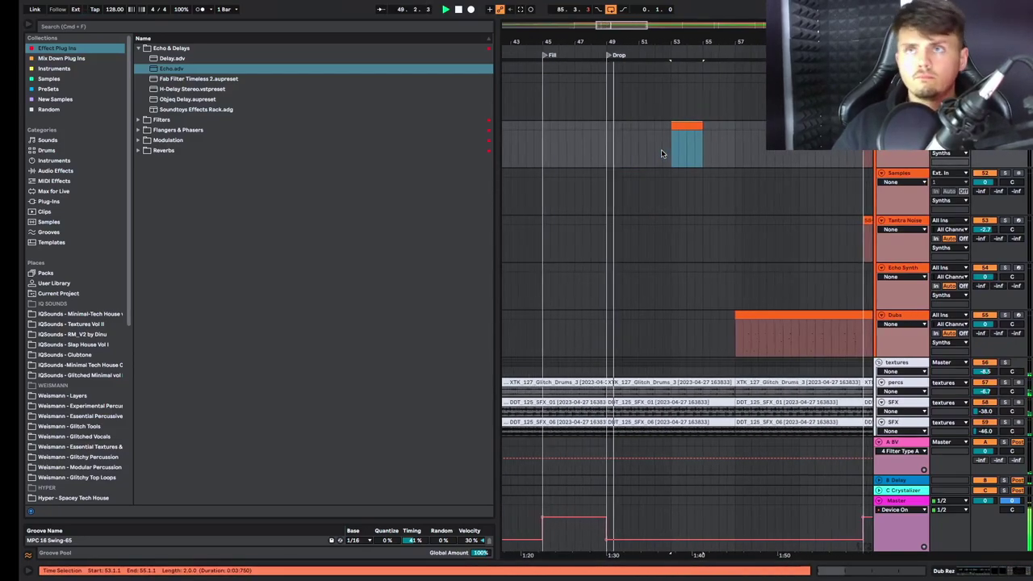
click(604, 177)
scroll(636, 175, up, 8)
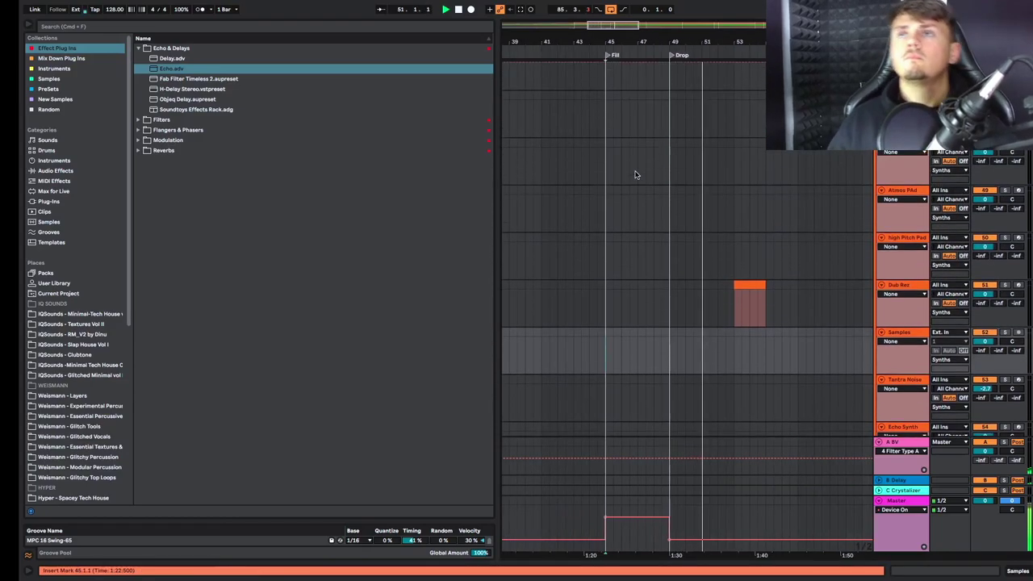
key(space)
click(590, 258)
click(598, 252)
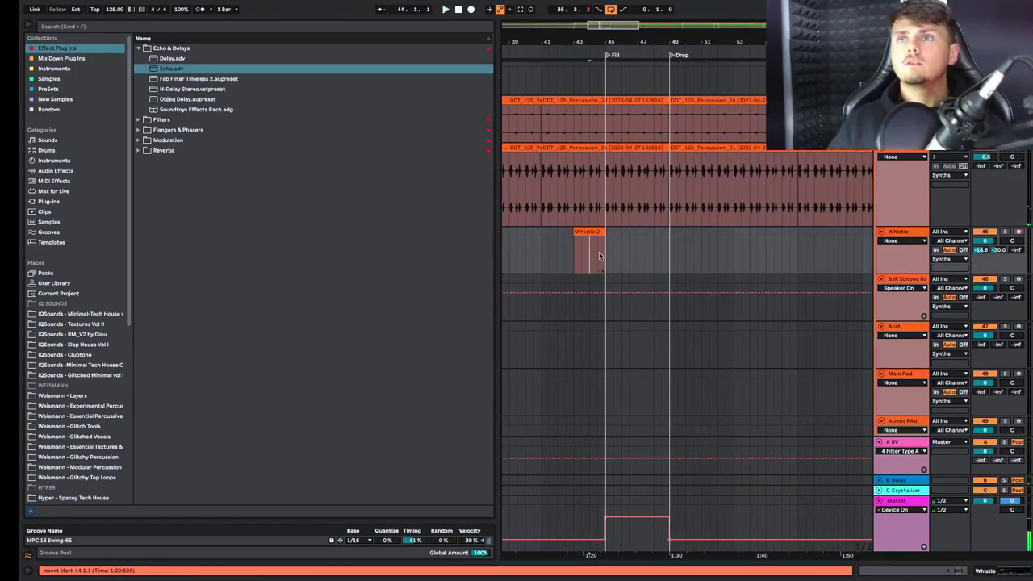
Step: Solo the IQSounds - Slap - Perc 11 track in the Drums group and play it in the fill from 46.3.1
scroll(604, 242, up, 8)
scroll(609, 230, up, 10)
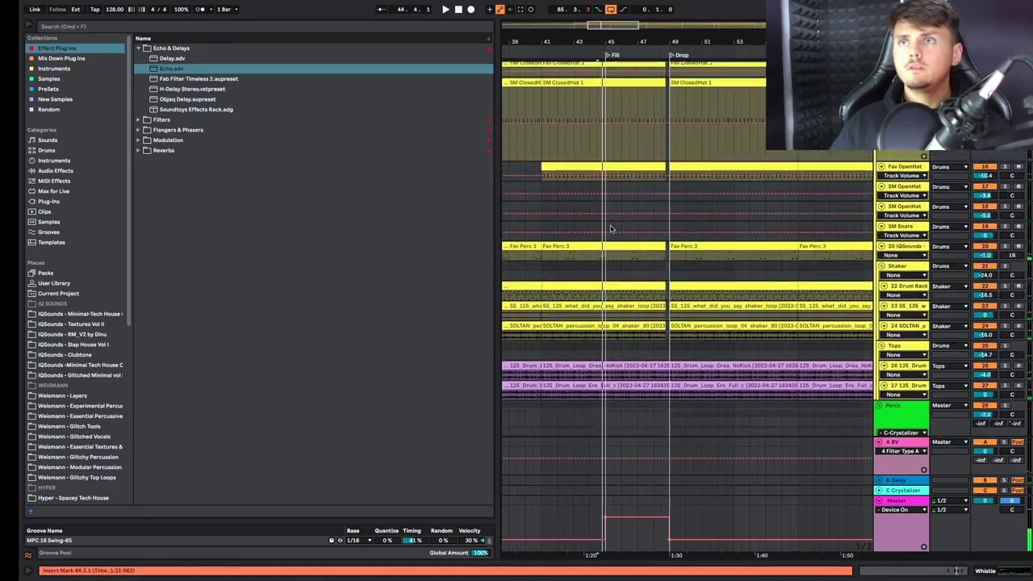
scroll(894, 234, up, 1)
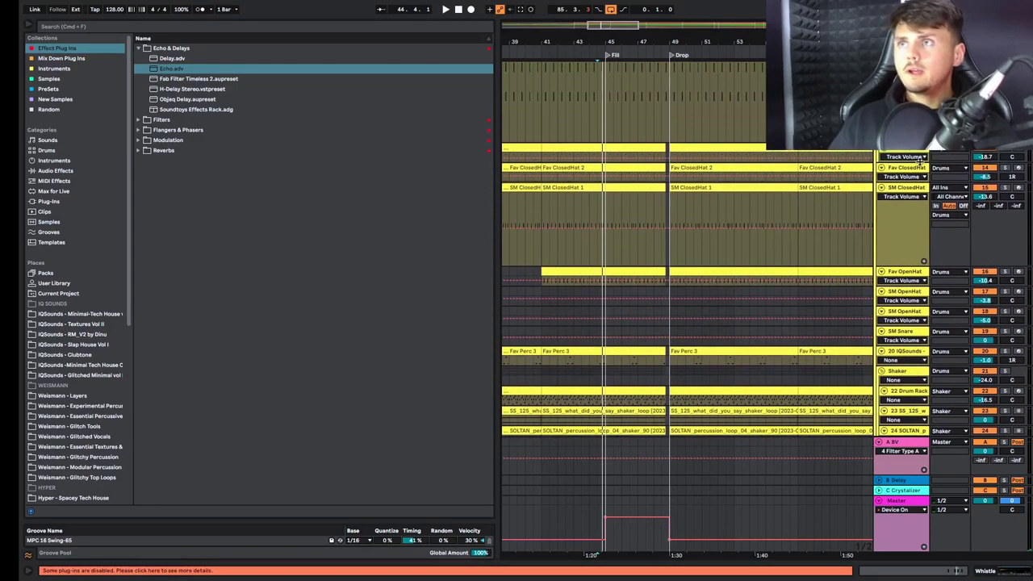
click(918, 167)
scroll(956, 286, down, 4)
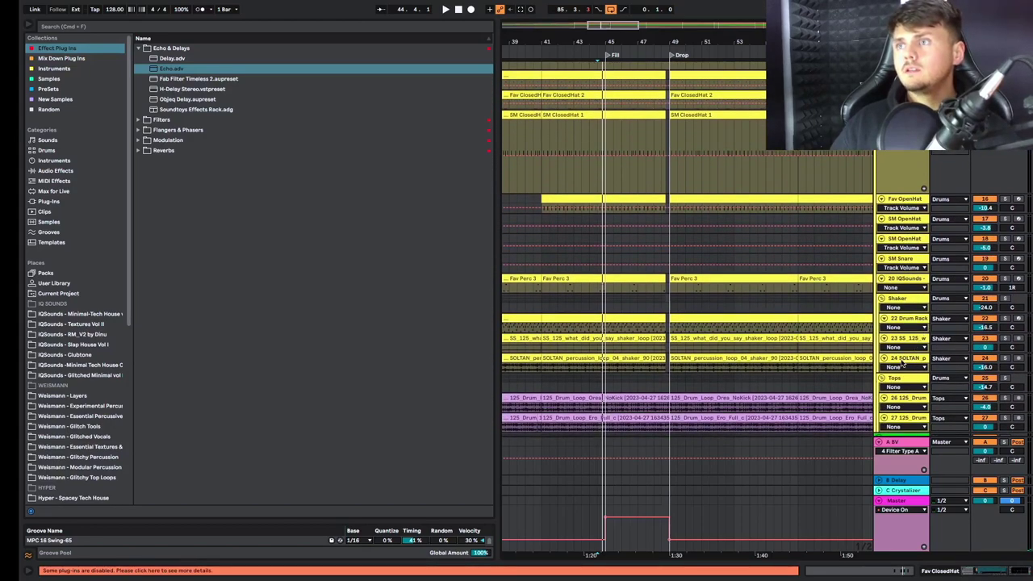
click(902, 363)
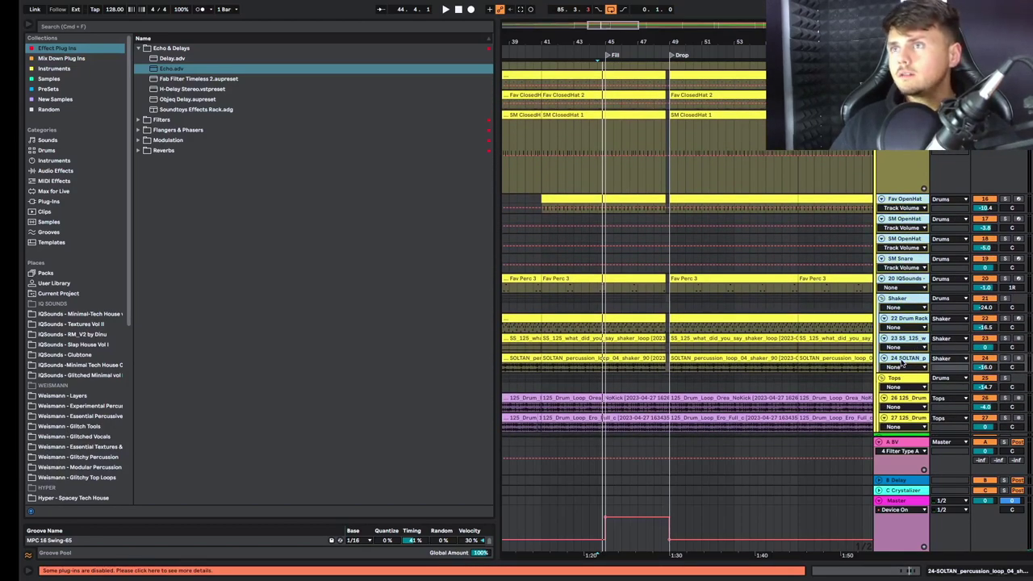
click(905, 281)
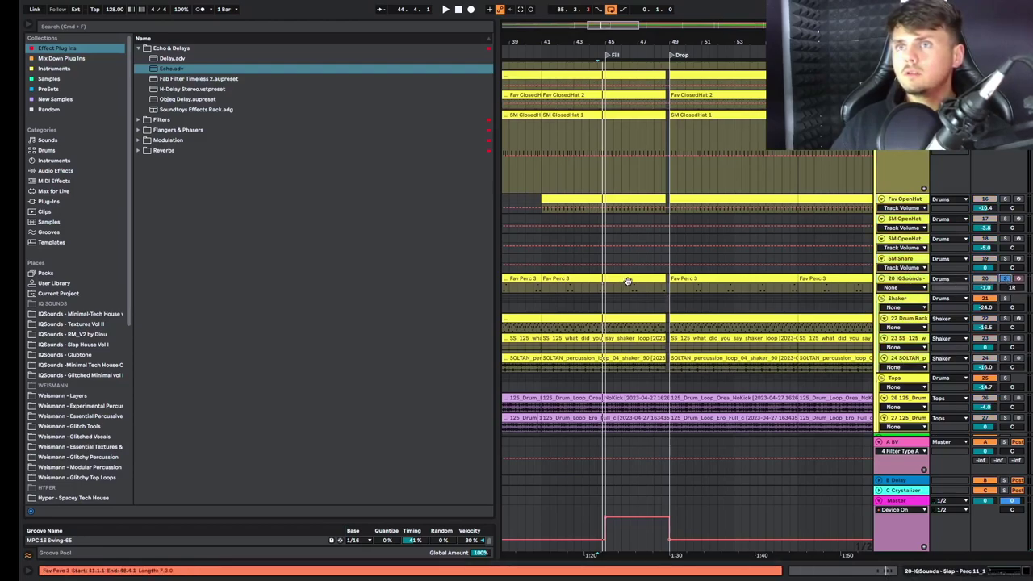
key(space)
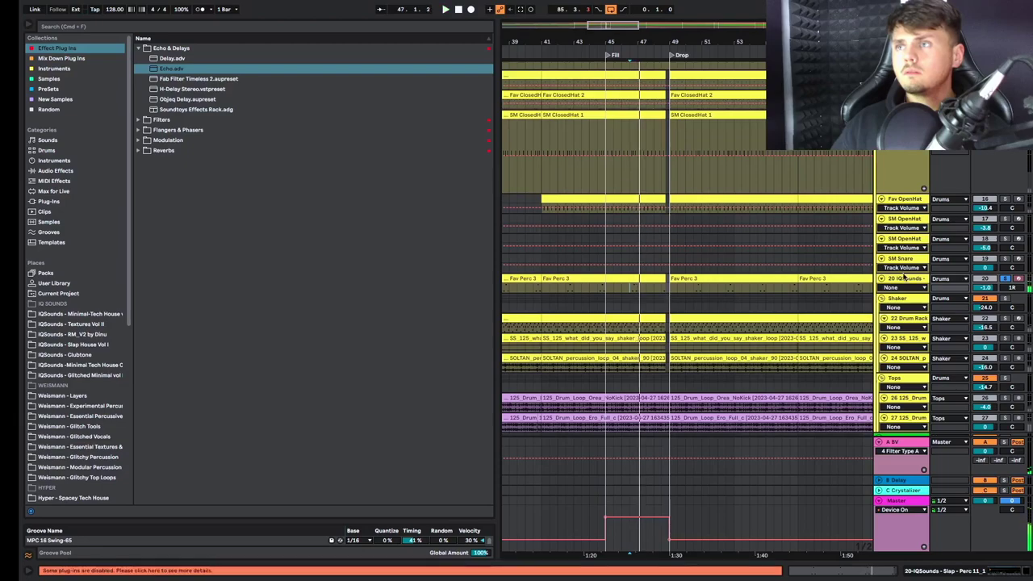
Step: Move the IQSounds - Slap - Perc 11 track out of the Drums group into the Synths group, above Filtered Chord
scroll(903, 283, down, 2)
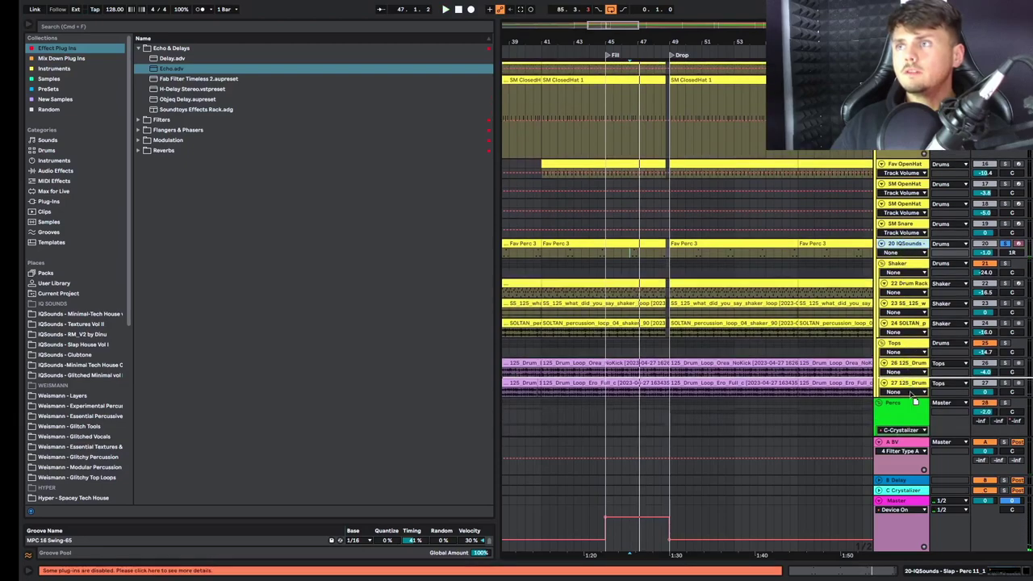
scroll(908, 347, down, 6)
scroll(915, 457, down, 10)
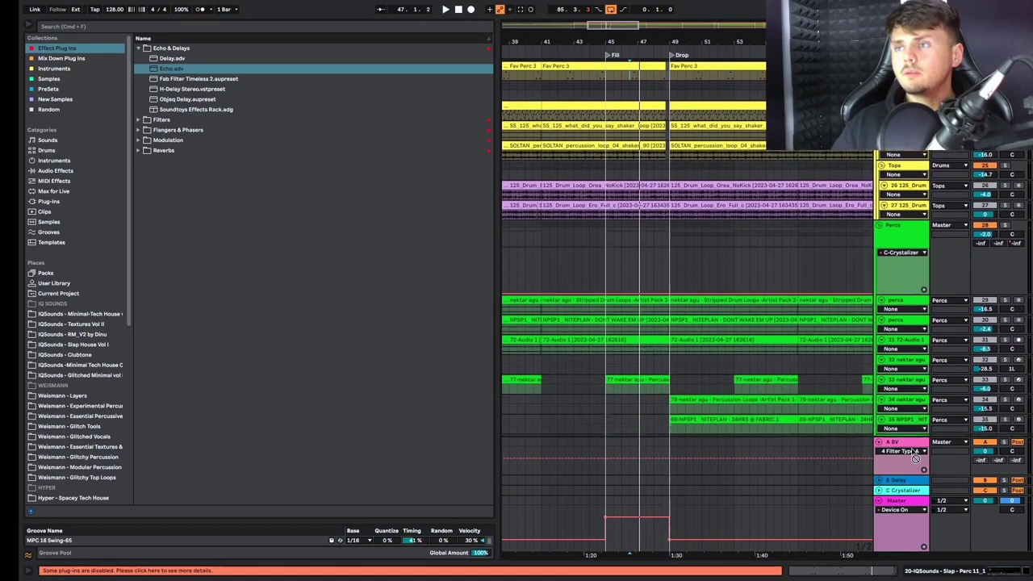
scroll(915, 458, down, 8)
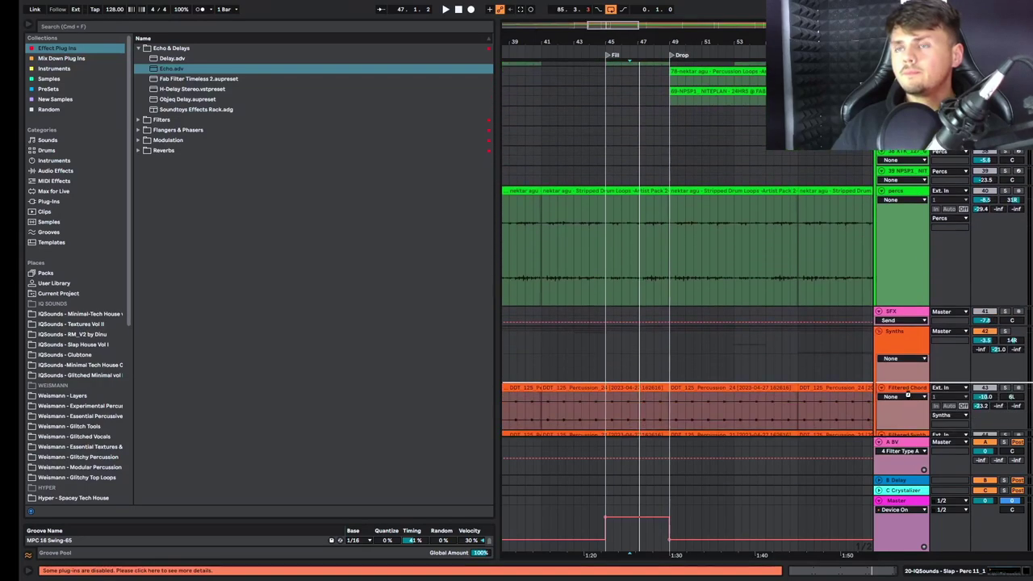
scroll(605, 278, up, 20)
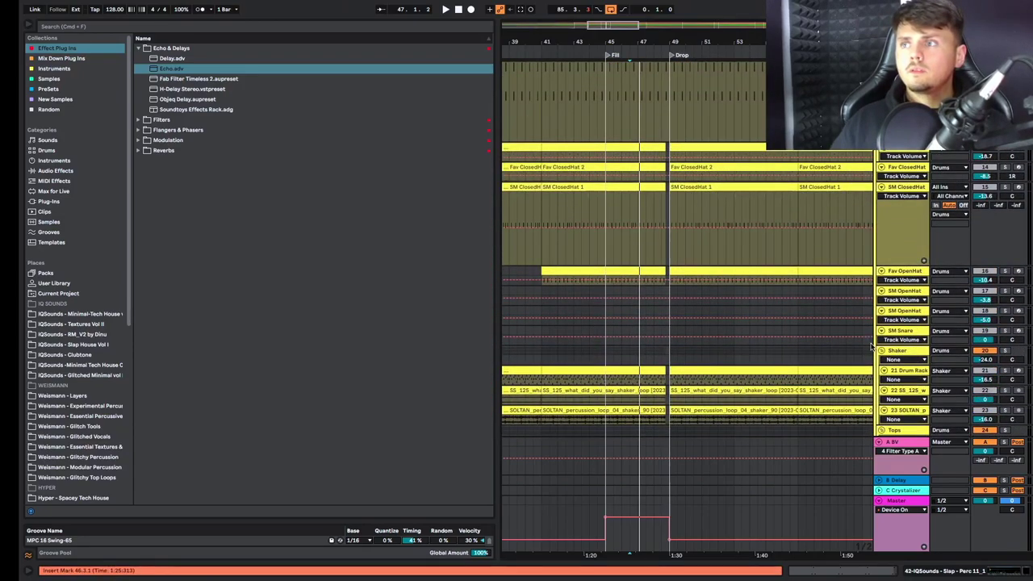
Step: Fold the Shaker, Tops and Clap groups, and listen to Tops soloed in the fill
click(882, 351)
click(881, 361)
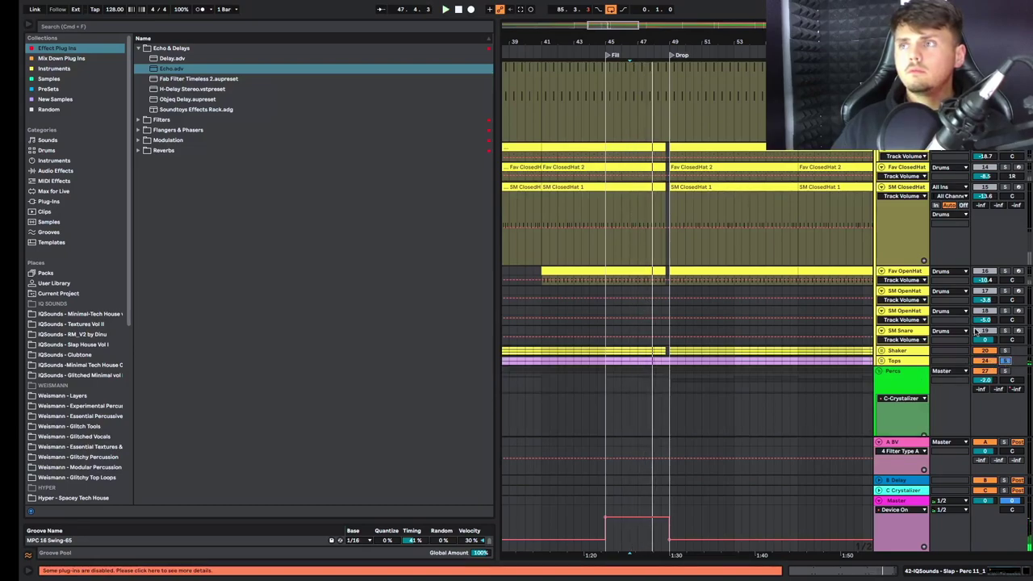
scroll(978, 330, up, 4)
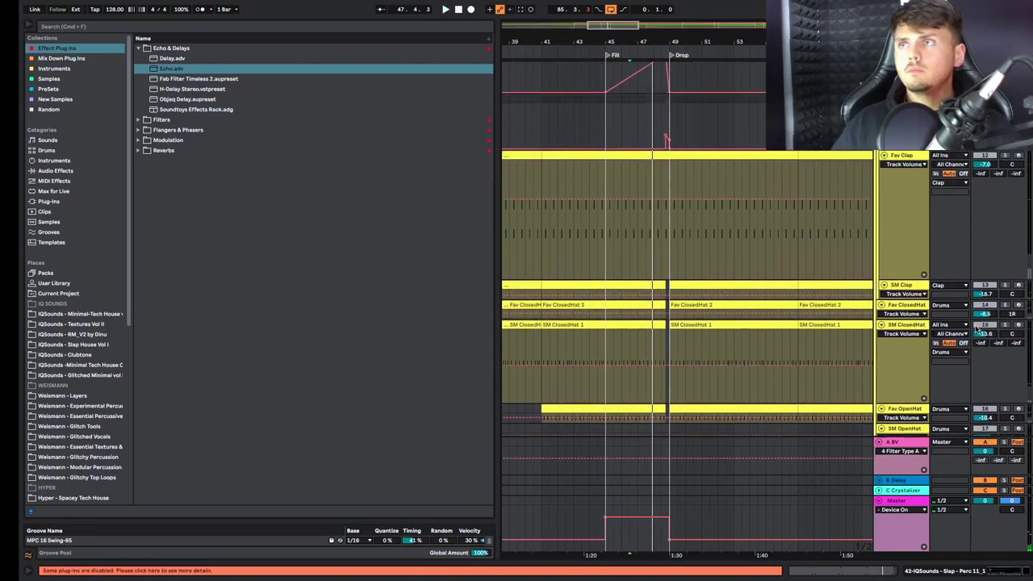
click(883, 155)
Step: Group the tracks from Fav ClosedHat through Tops inside Drums and name the new group Hats
scroll(686, 290, down, 2)
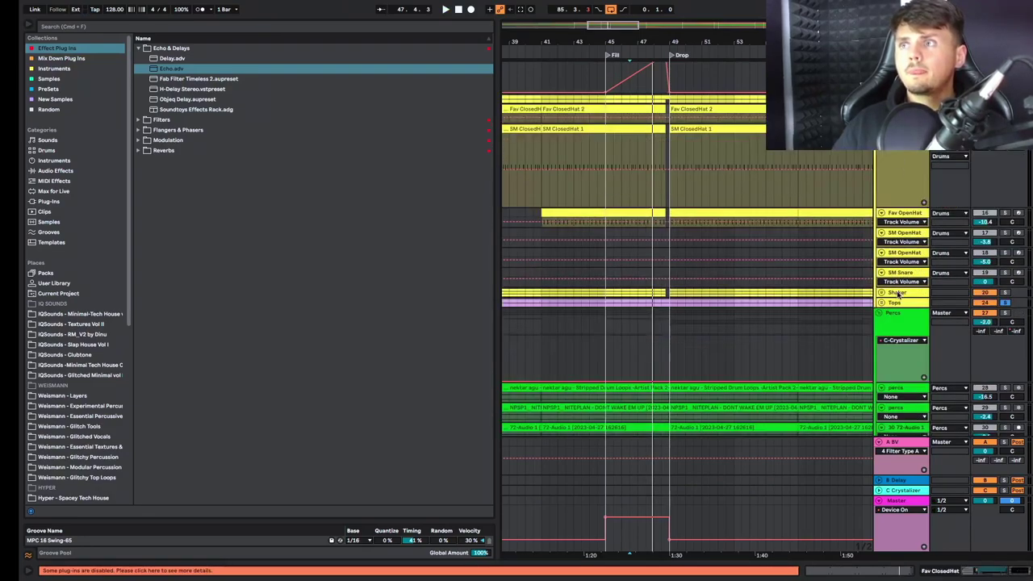
drag(899, 294, 899, 302)
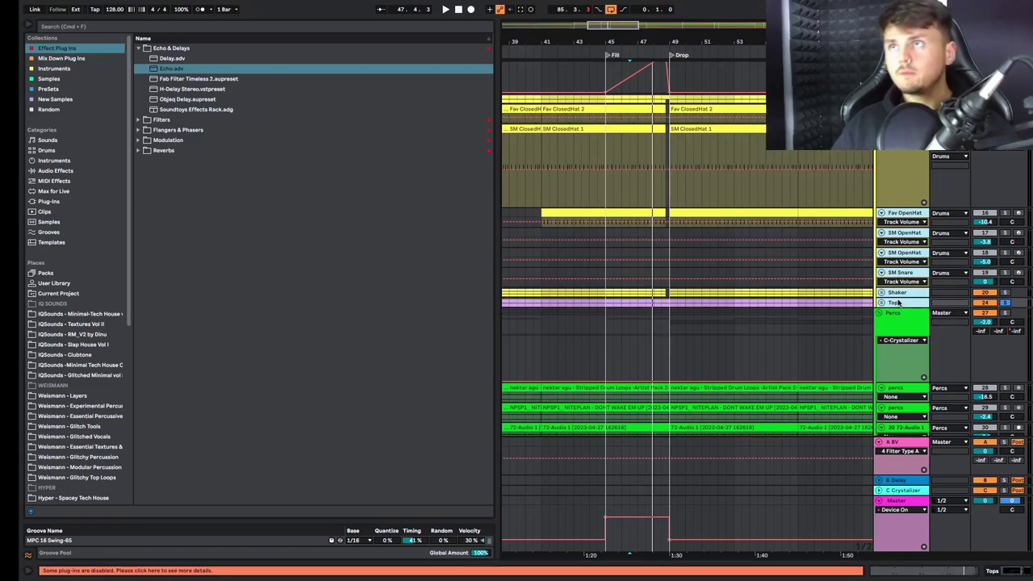
key(super+g)
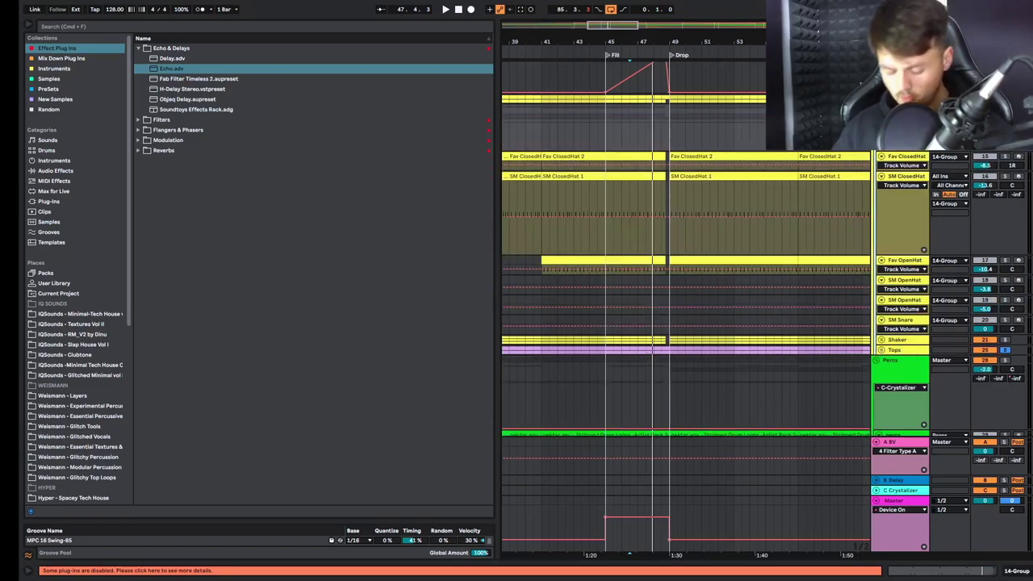
Step: Insert a new return track below C Crystalizer and load Saturn.aupreset from the Saturation collection folder onto it
right_click(898, 491)
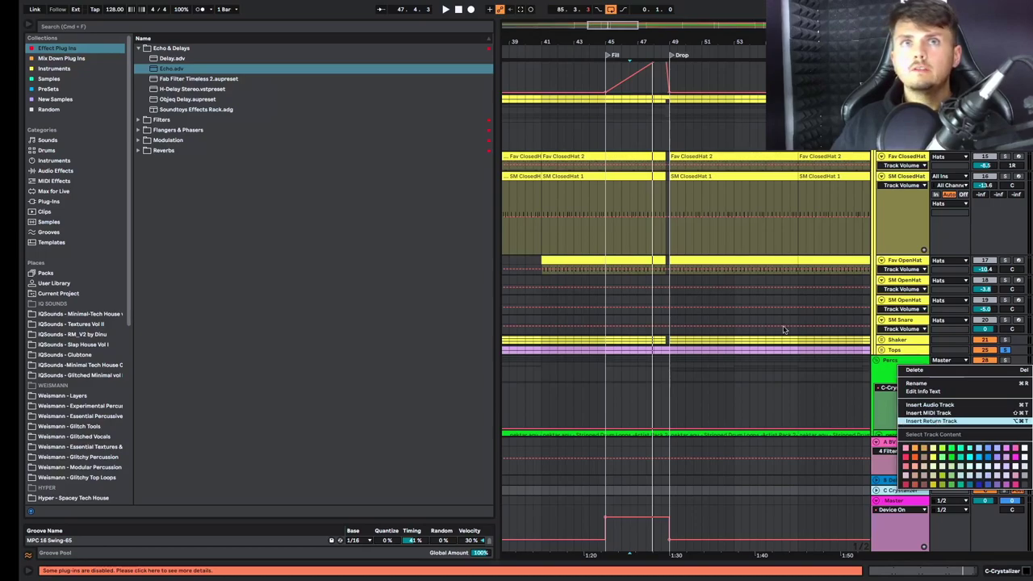
click(931, 421)
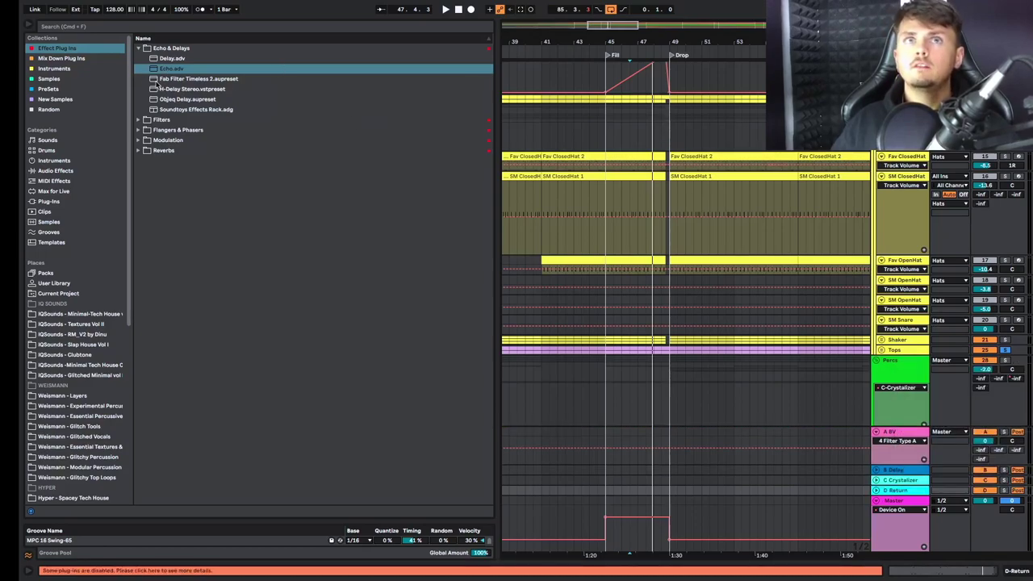
click(180, 71)
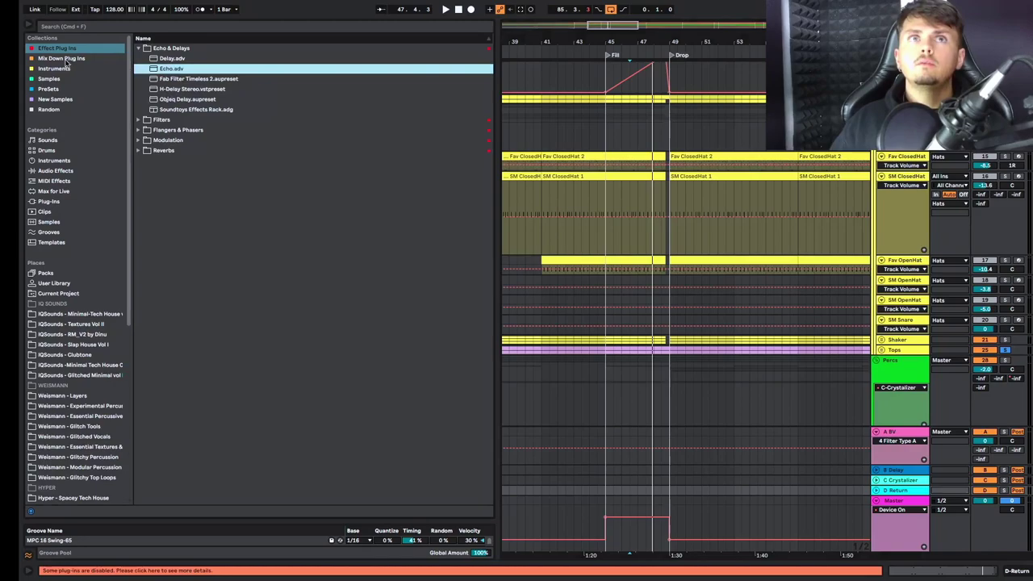
click(138, 141)
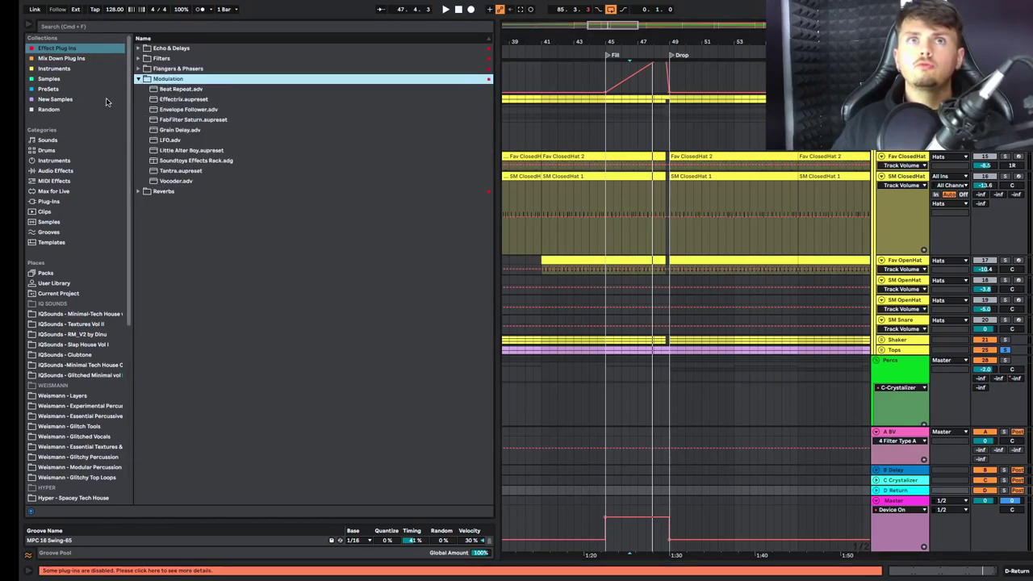
click(55, 68)
click(81, 59)
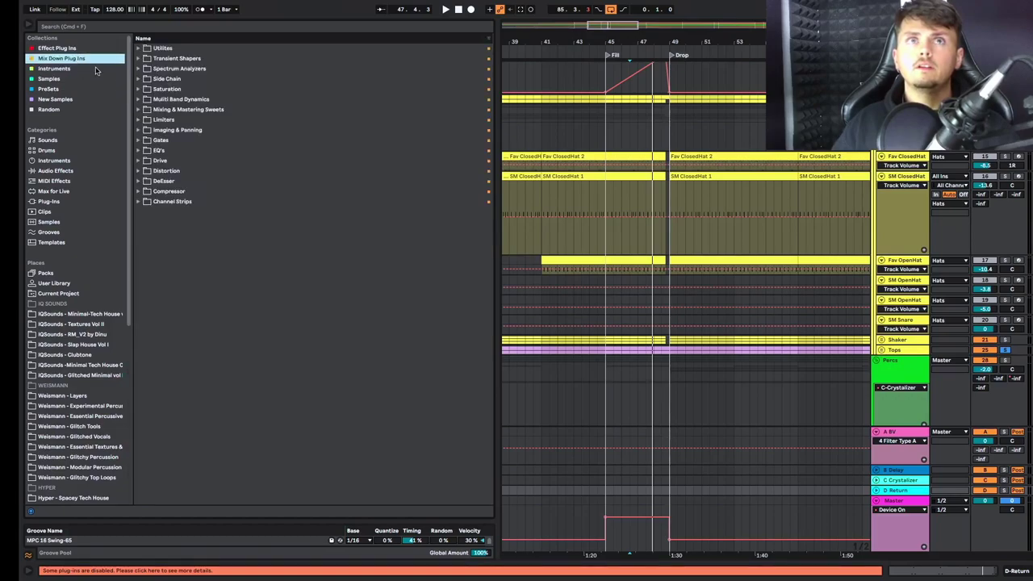
click(138, 89)
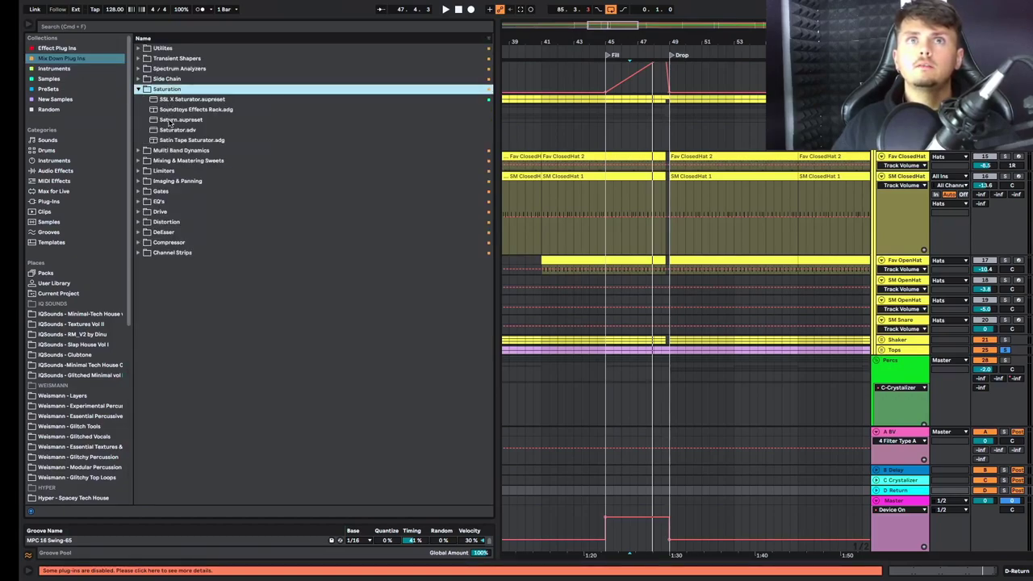
click(169, 121)
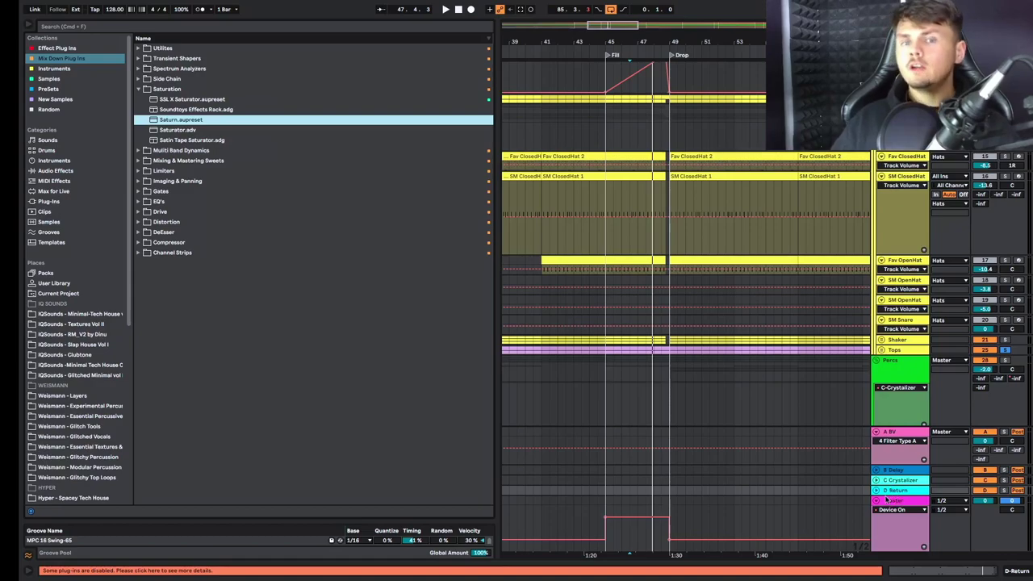
drag(886, 497, 887, 492)
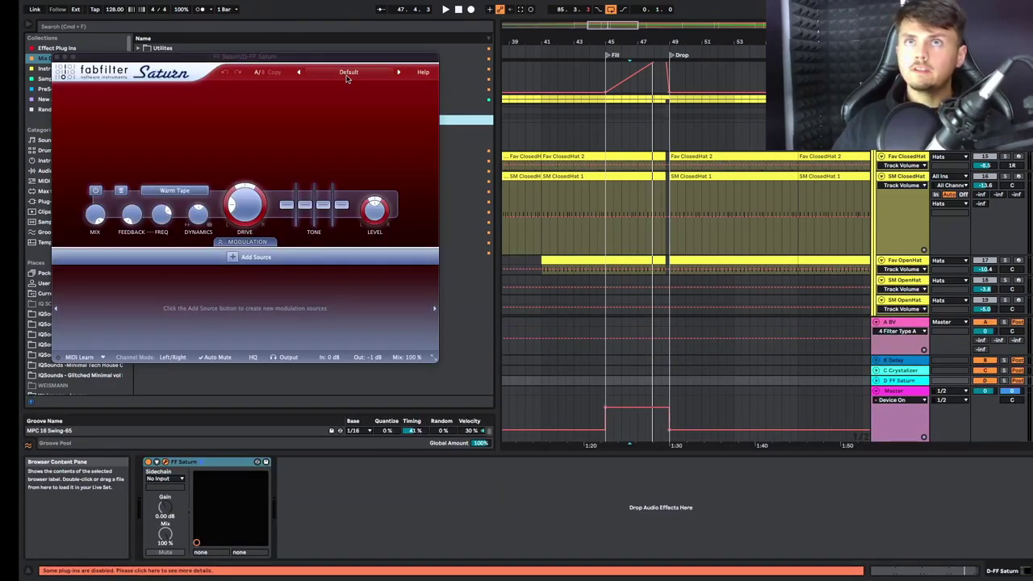
Step: Load the FX preset Glitch Beat 01 bM in FabFilter Saturn and close the plug-in window
click(348, 75)
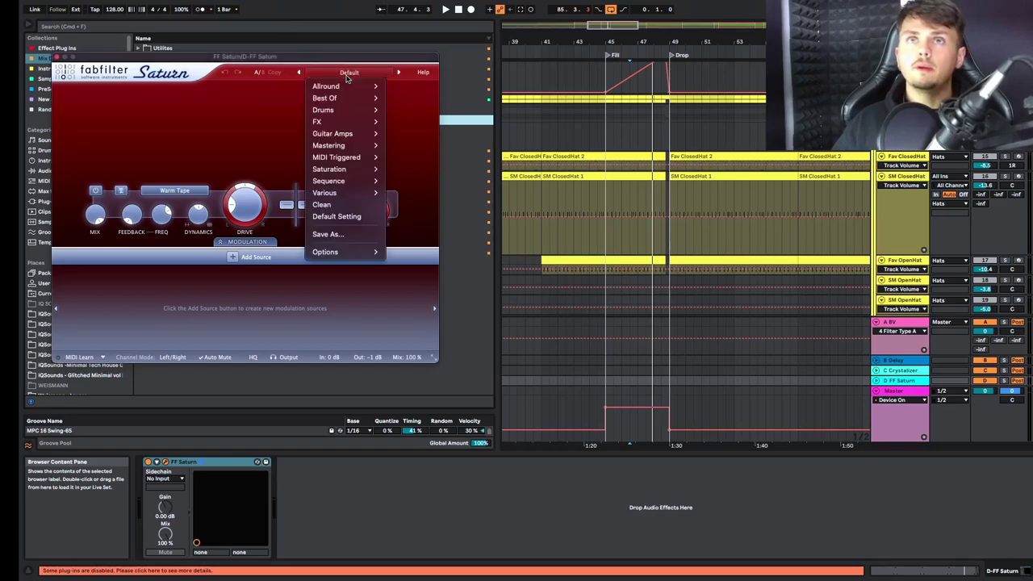
mouse_move(344, 131)
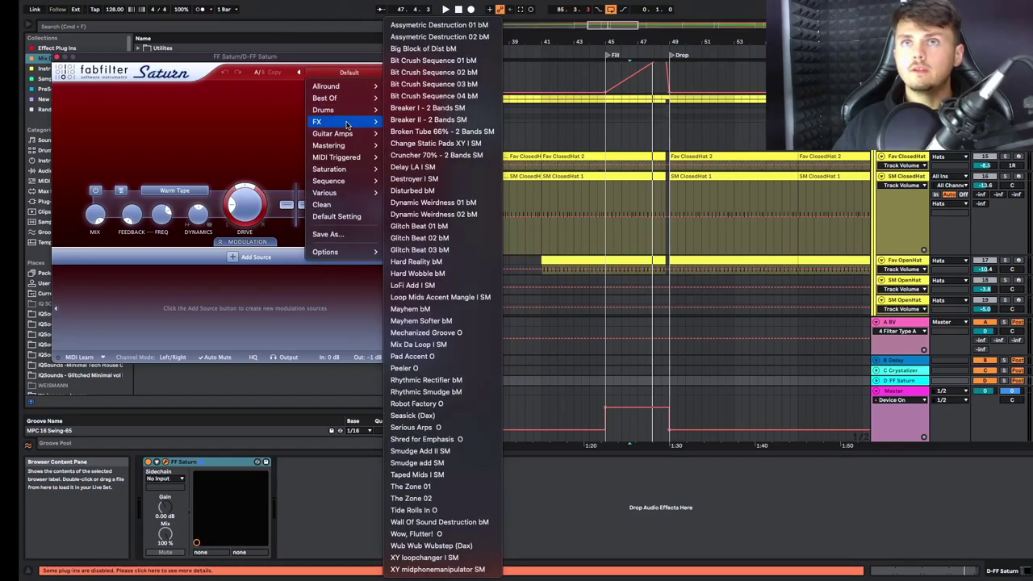
click(456, 226)
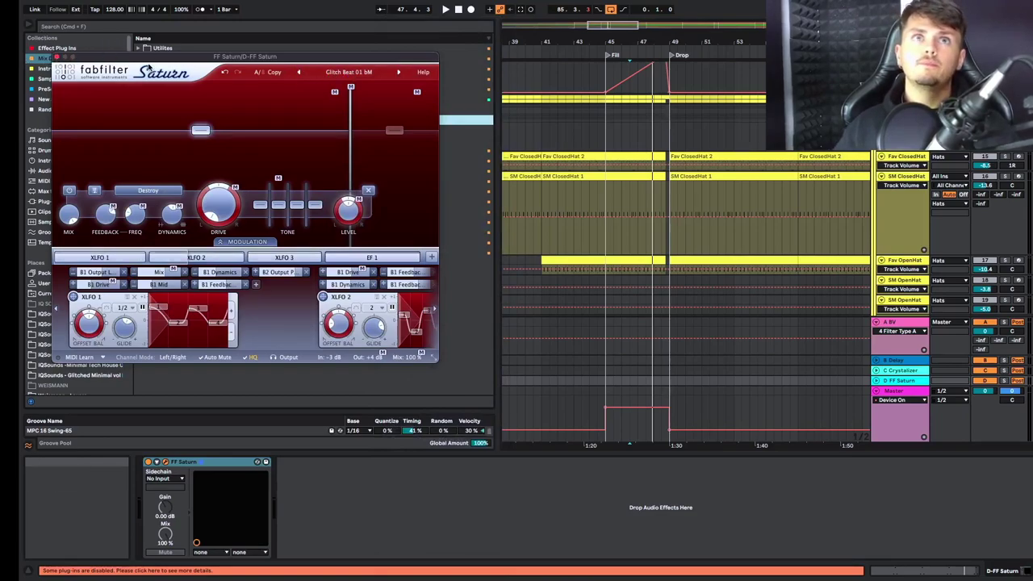
drag(151, 62, 224, 55)
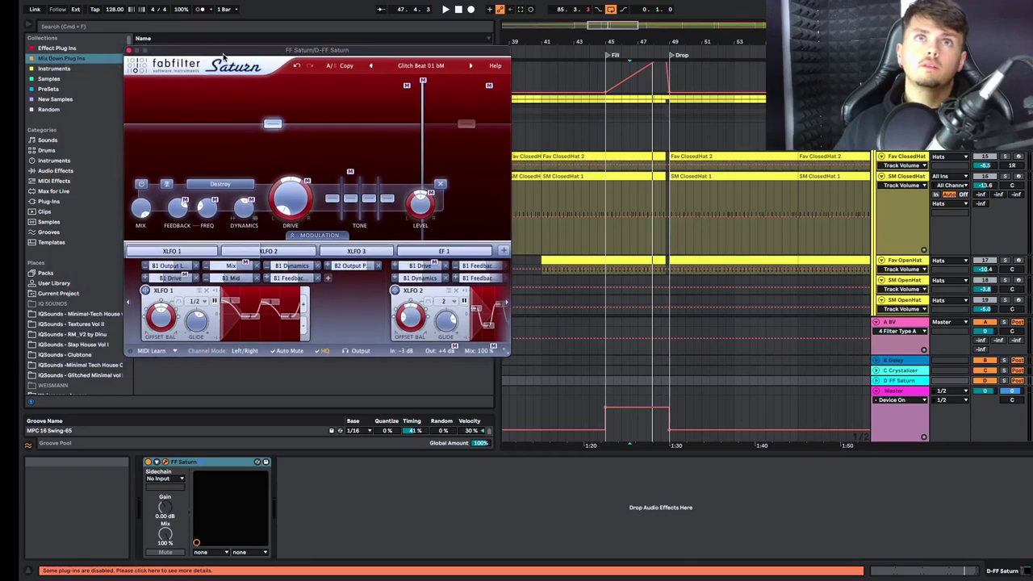
click(130, 50)
Step: Show the D-FF Saturn send automation on the Hats group and draw a ramp rising from the fill marker to the drop
scroll(710, 154, up, 3)
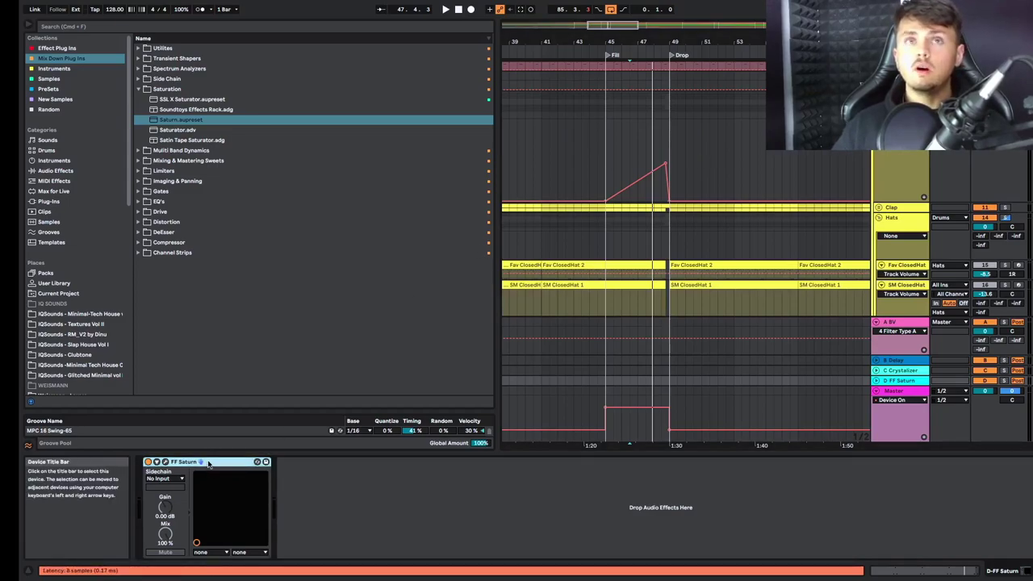
click(68, 49)
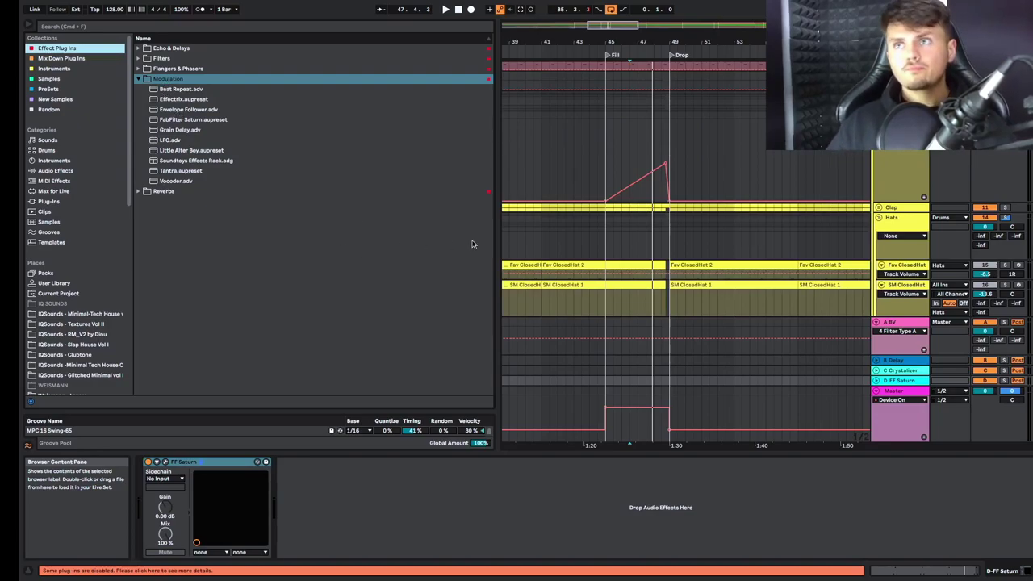
click(669, 203)
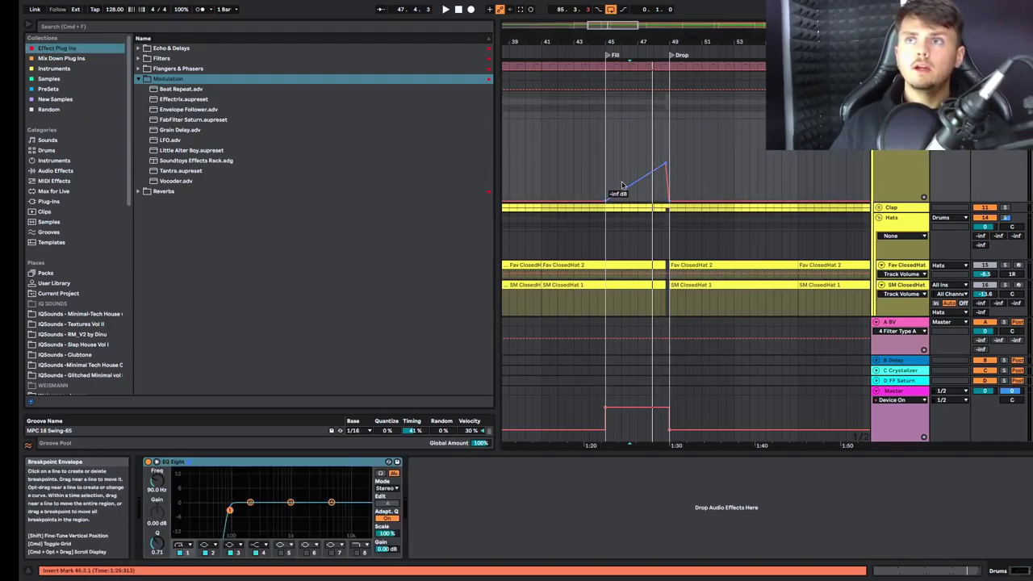
scroll(871, 245, down, 1)
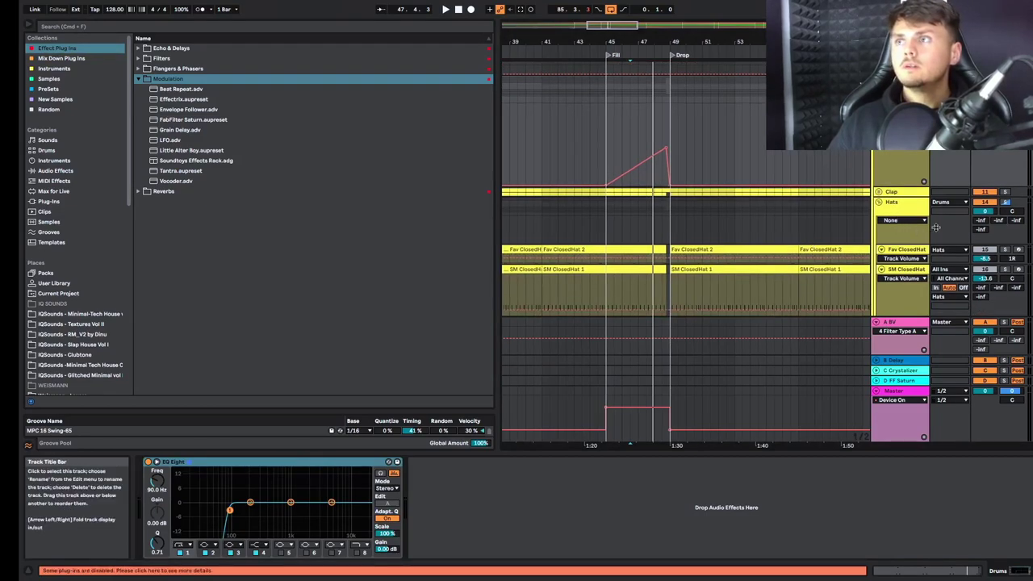
right_click(981, 230)
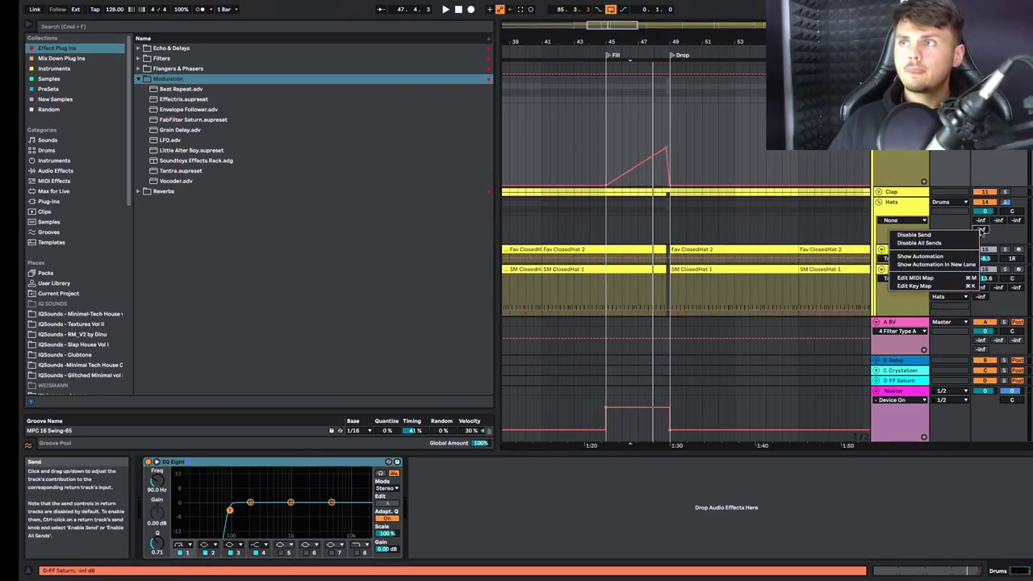
click(937, 257)
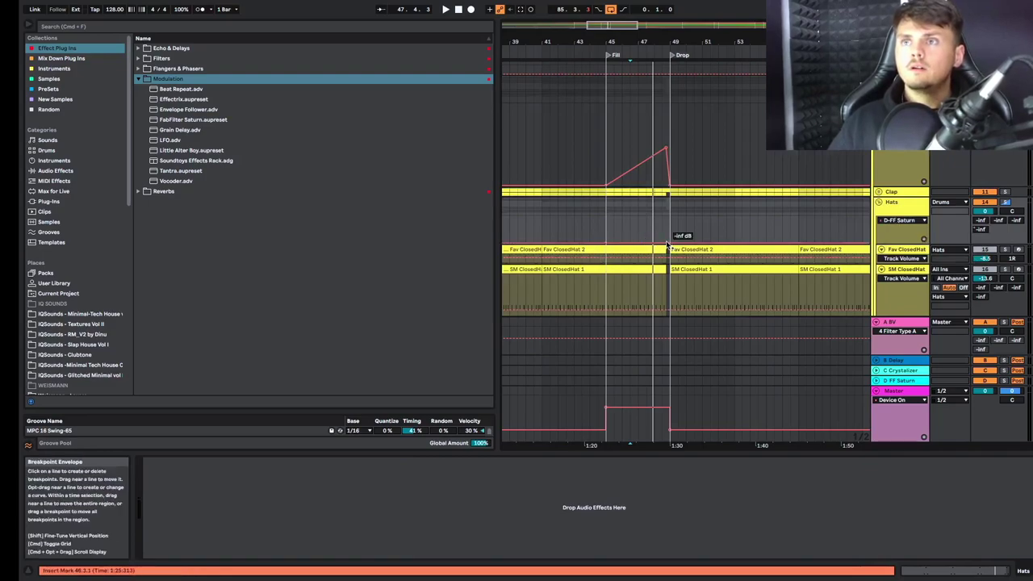
drag(674, 229, 676, 241)
click(624, 226)
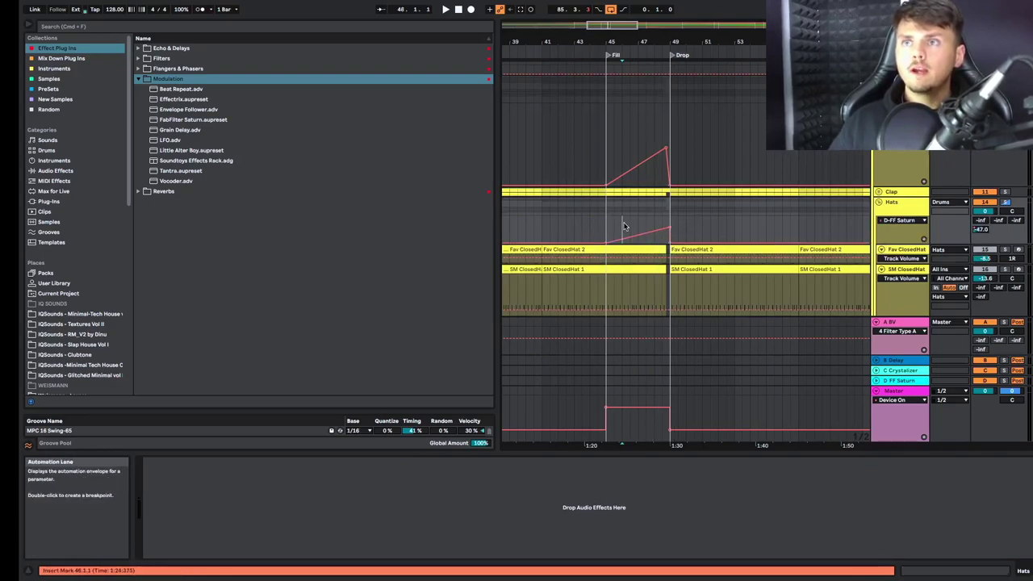
Step: Listen to the fill, toggling solo on the Hats group to check the Saturn send
scroll(761, 231, left, 1)
scroll(761, 232, down, 1)
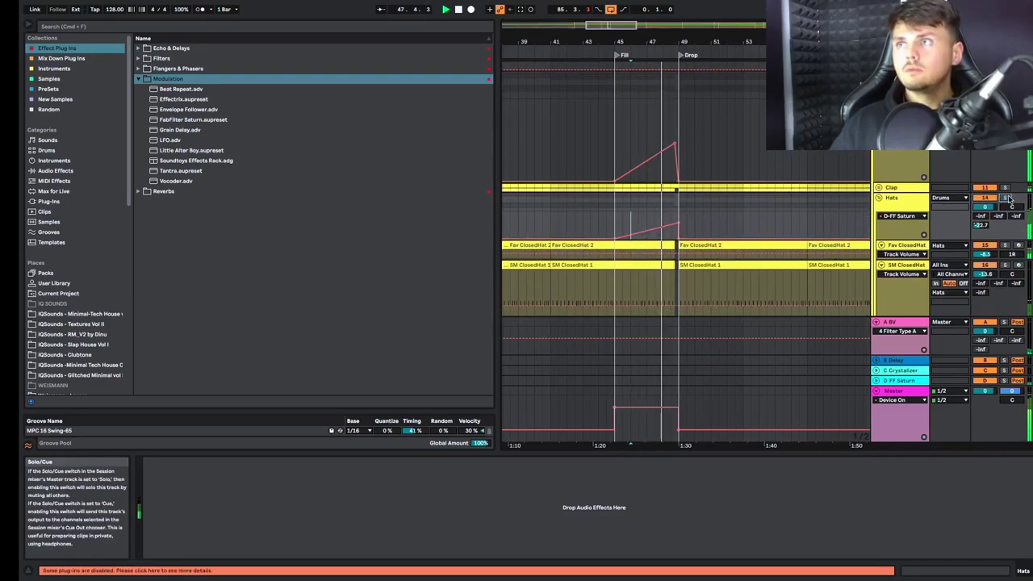
click(1008, 198)
key(space)
key(space)
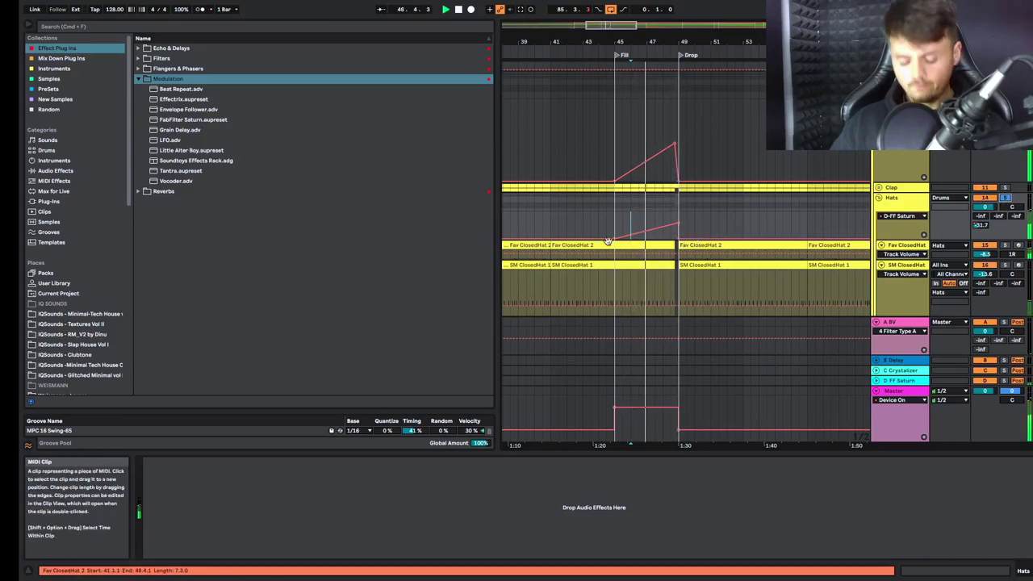
Step: Move the peak of the Hats Saturn send ramp earlier to where the hat clips end, at about -10.4 dB
scroll(611, 237, down, 4)
scroll(660, 197, up, 2)
scroll(660, 199, up, 3)
scroll(660, 198, up, 1)
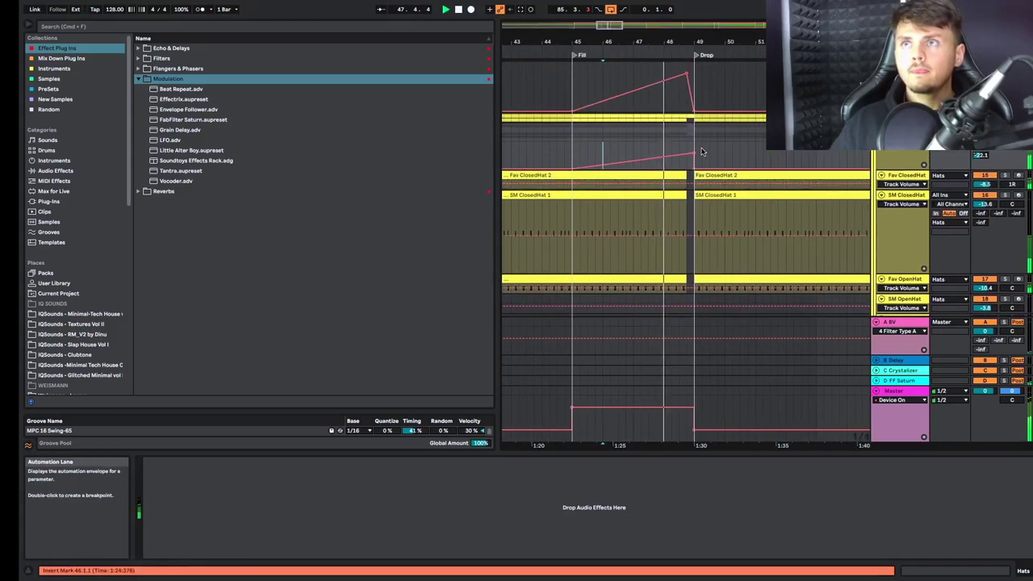
drag(694, 151, 679, 150)
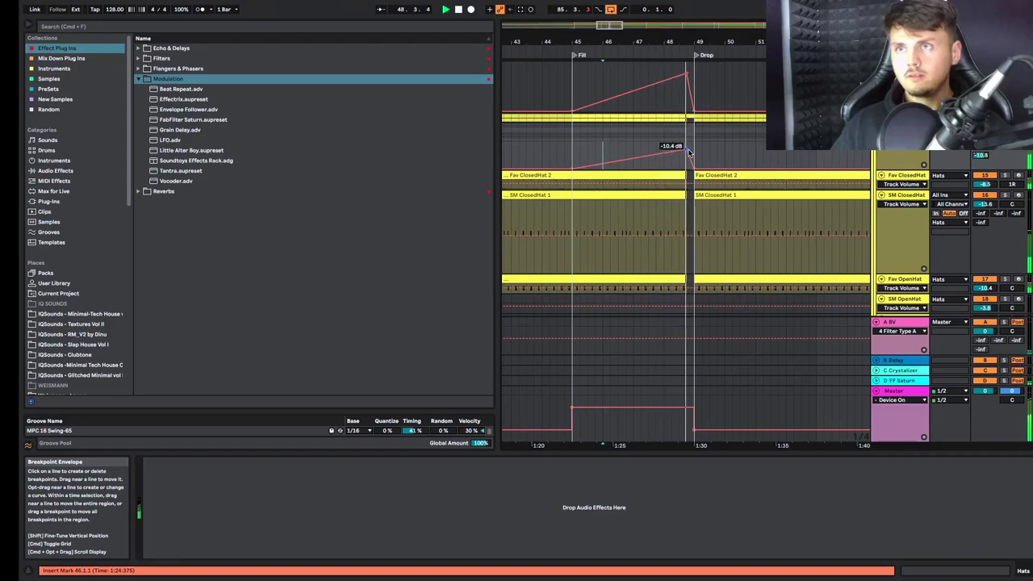
key(space)
Step: Look over the Drums, Hats and Percs tracks around the fill
scroll(659, 184, down, 10)
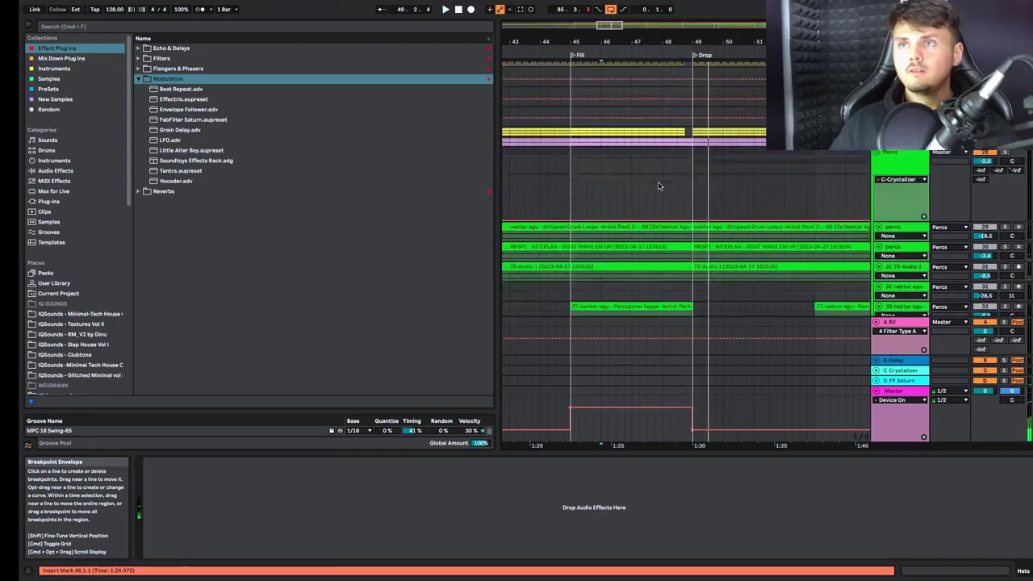
scroll(659, 185, up, 9)
click(563, 125)
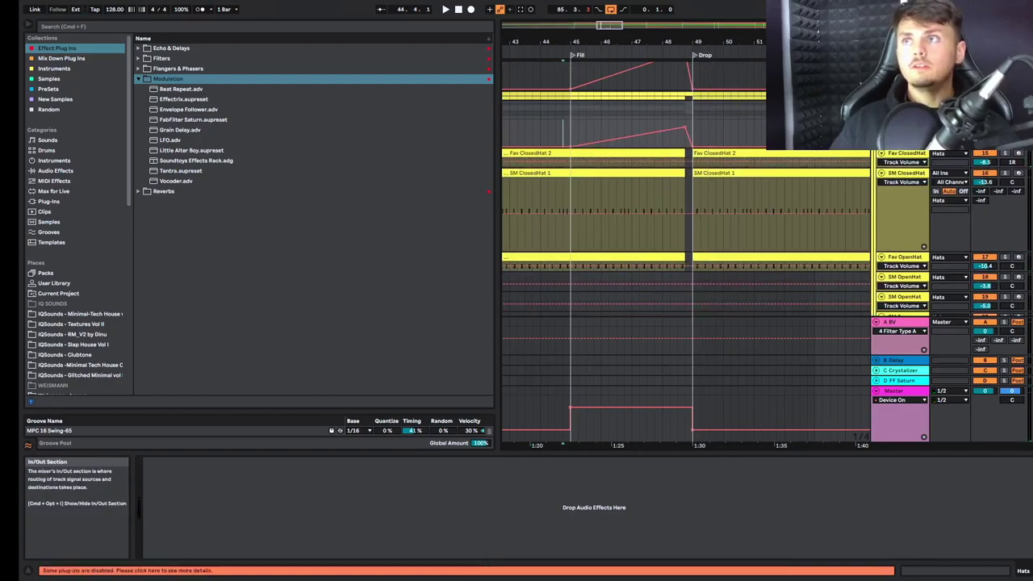
scroll(660, 265, up, 5)
scroll(660, 265, down, 5)
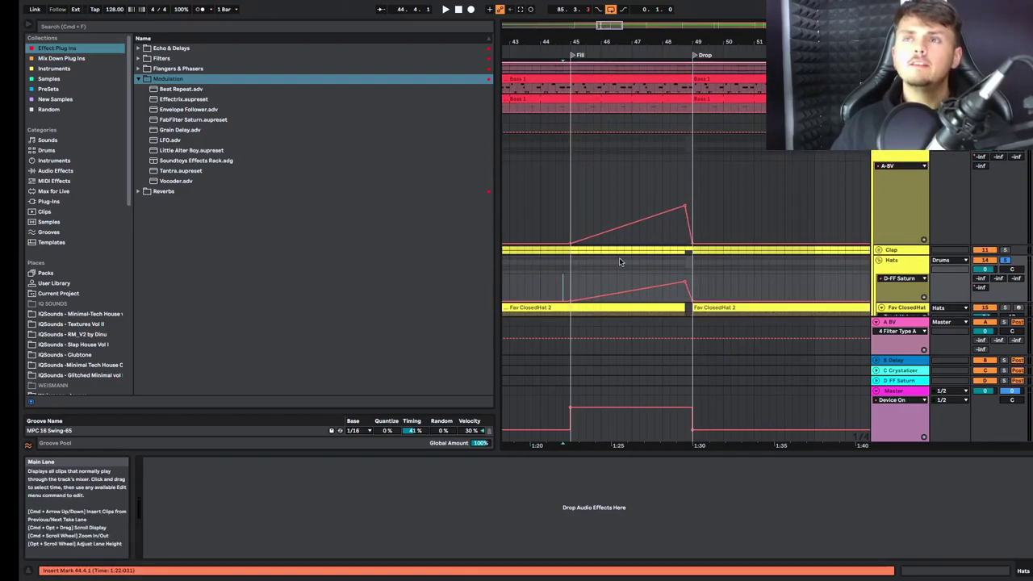
scroll(620, 262, down, 8)
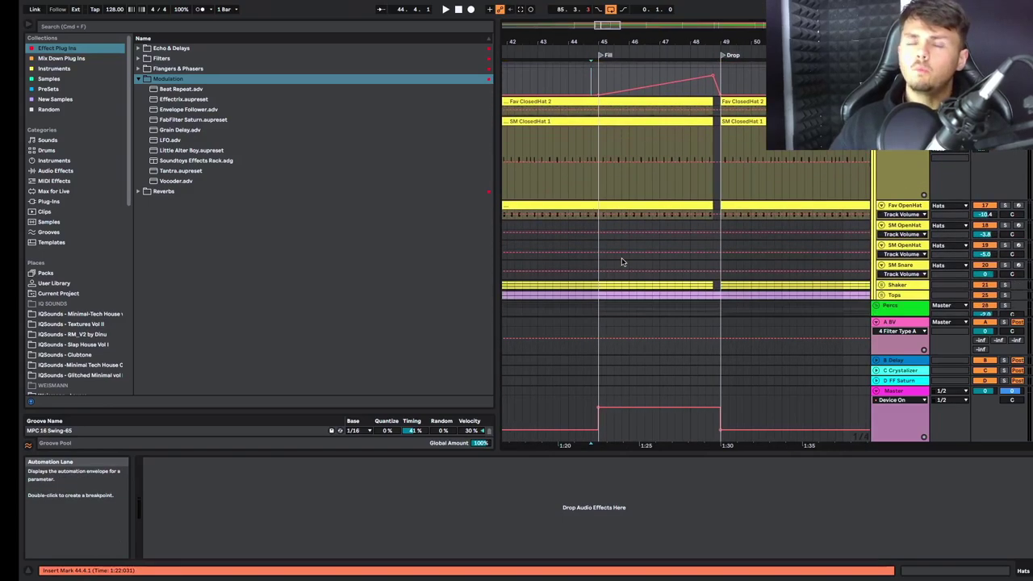
scroll(657, 247, up, 5)
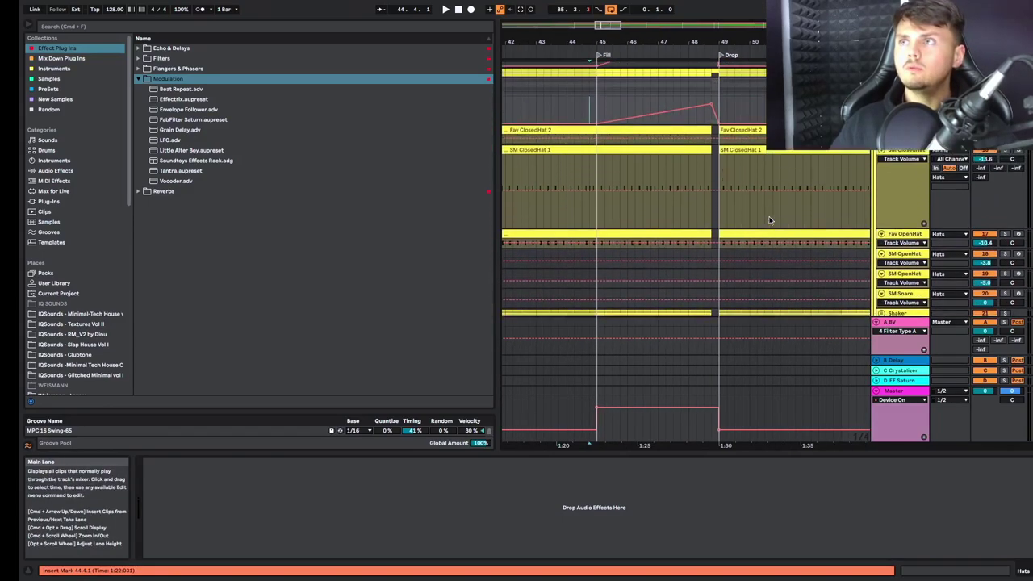
scroll(686, 242, down, 5)
scroll(685, 242, up, 5)
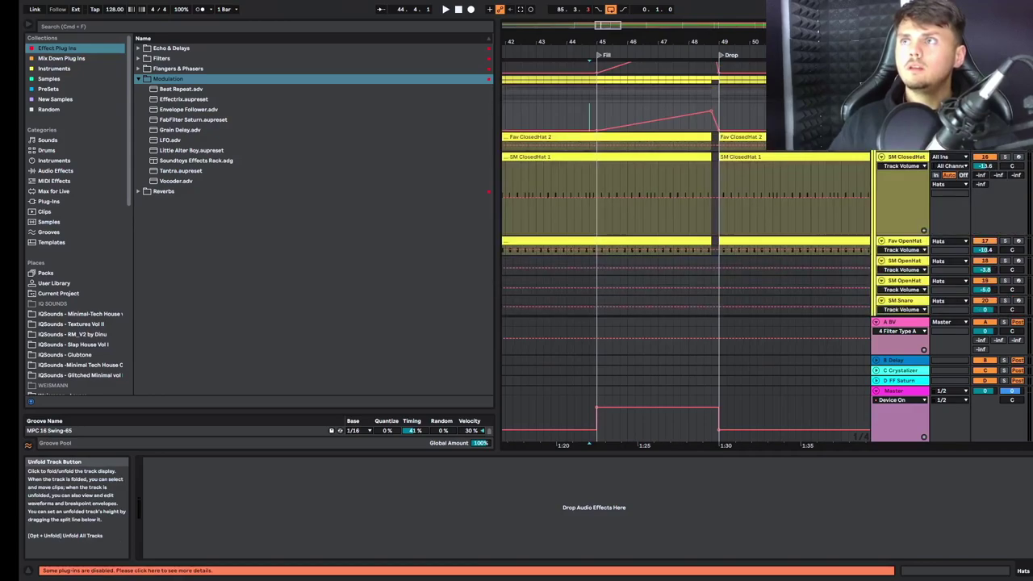
scroll(686, 242, down, 5)
scroll(671, 212, down, 2)
Step: Show the D-FF Saturn send automation on the Percs group and draw a ramp from bar 45 that peaks just before the drop
click(595, 227)
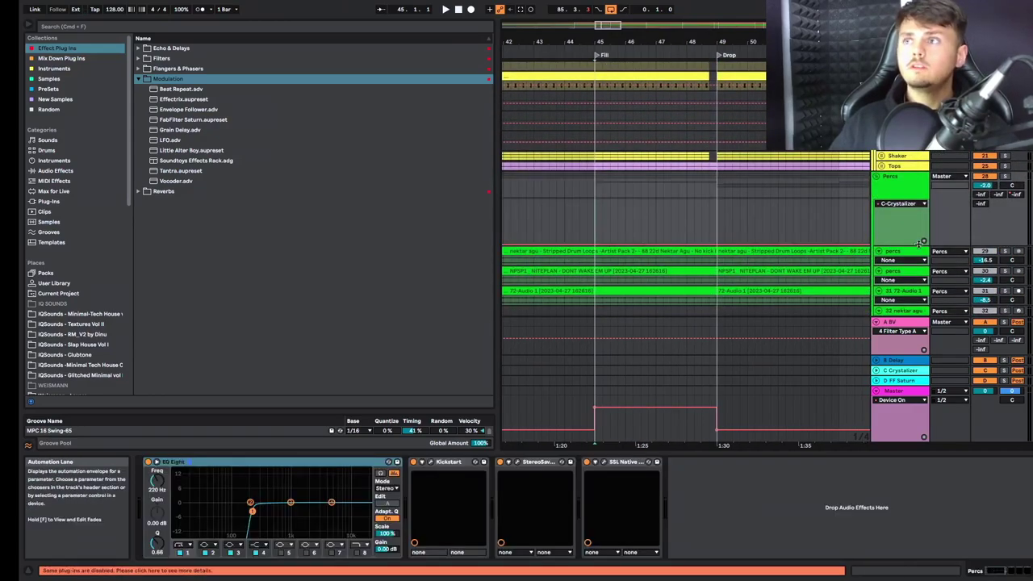
right_click(983, 206)
click(968, 234)
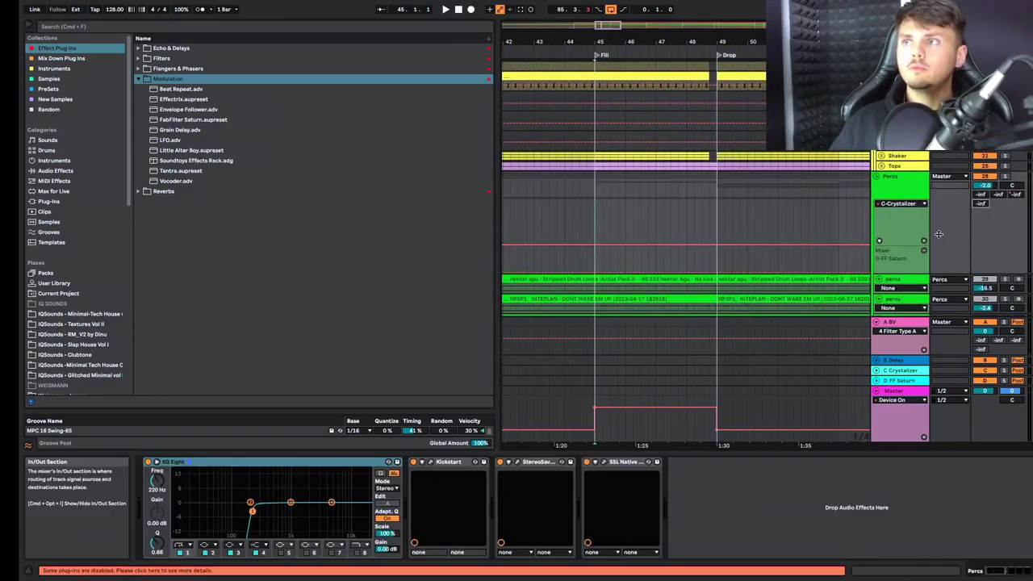
right_click(981, 206)
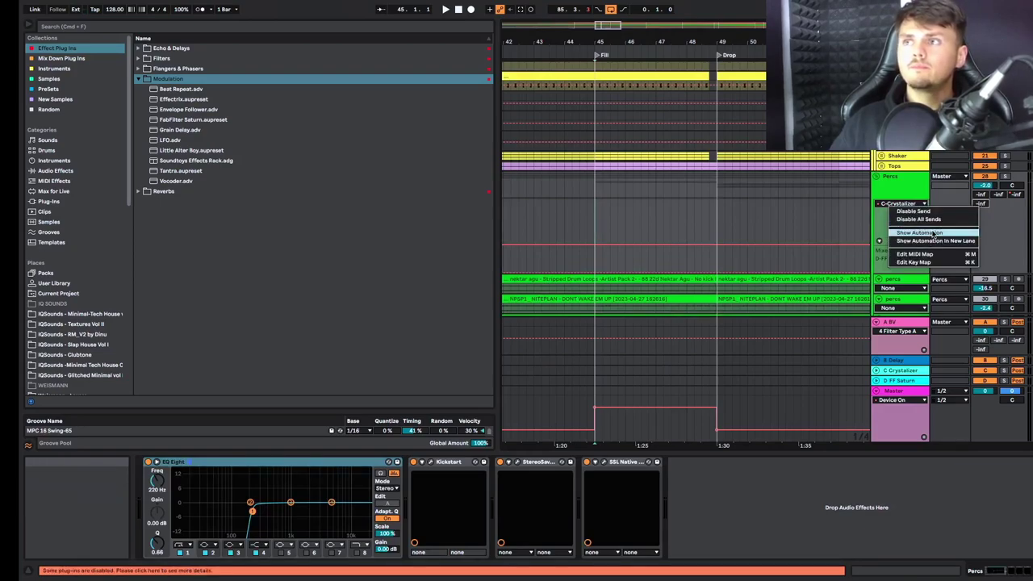
click(920, 233)
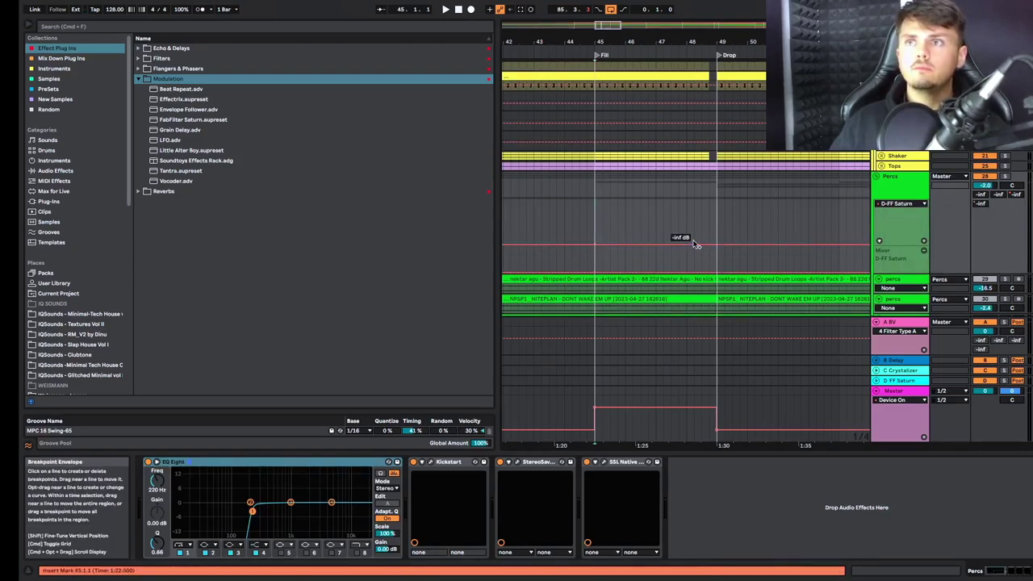
mouse_move(701, 242)
mouse_down()
mouse_move(699, 208)
mouse_move(719, 246)
mouse_up()
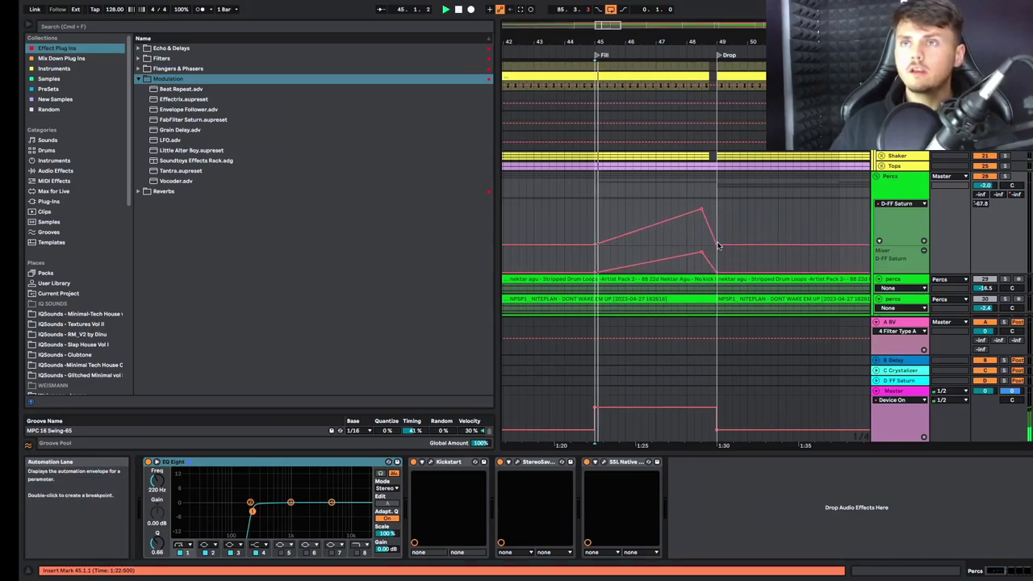
Step: Solo the Percs group, play the fill and lower the peak of its D-FF Saturn send ramp
click(1007, 177)
key(space)
drag(701, 210, 701, 203)
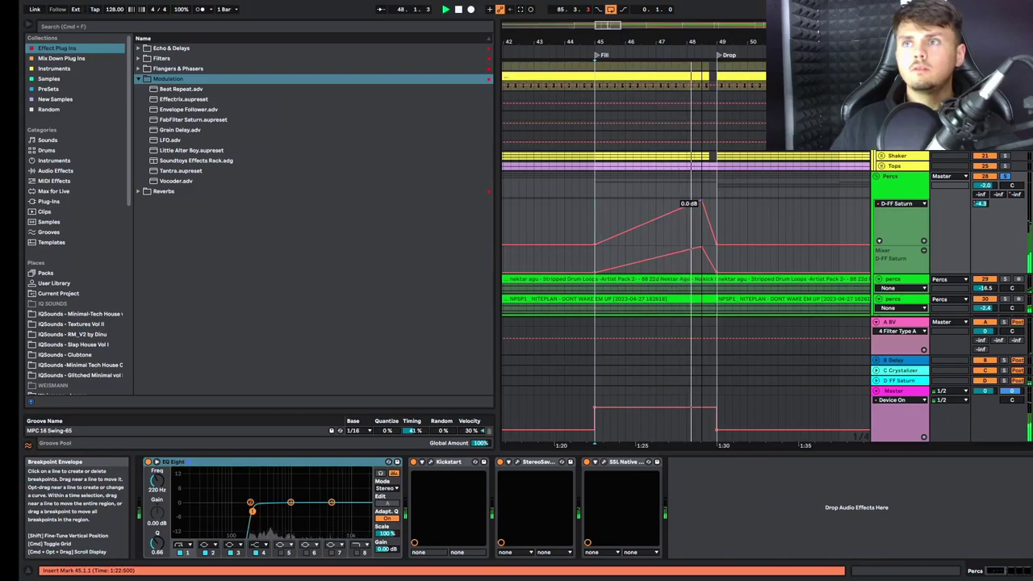
drag(700, 202, 701, 220)
key(space)
key(space)
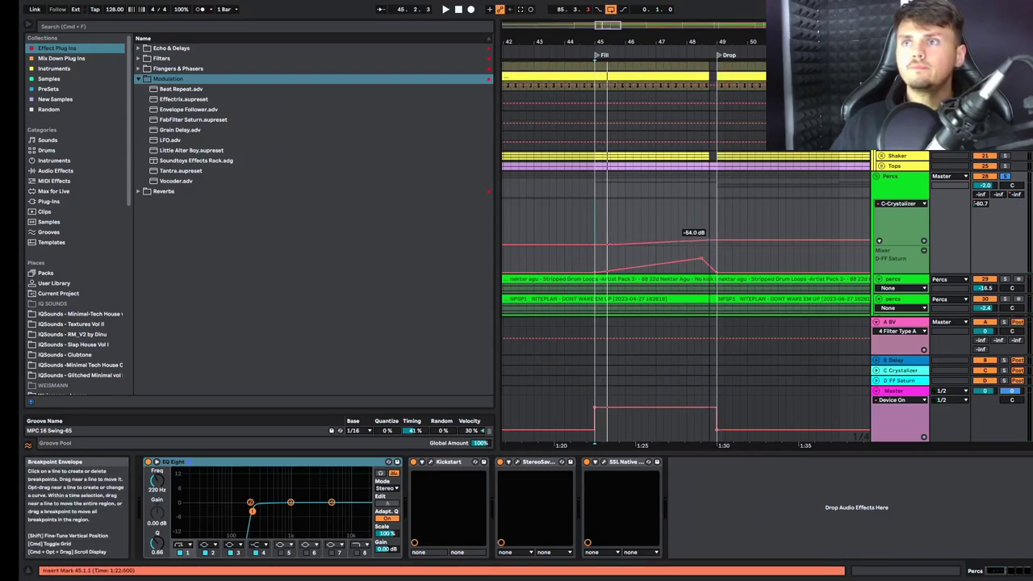
Step: Draw a C-Crystalizer send ramp on Percs peaking at about -12.4 dB before the drop, and curve the rise of both send ramps
drag(709, 216, 717, 218)
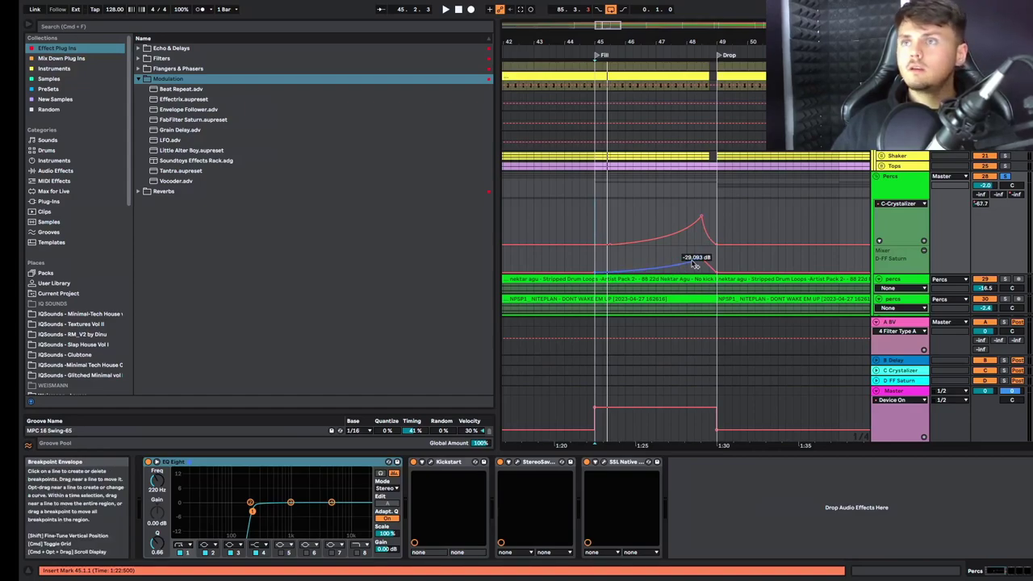
click(662, 260)
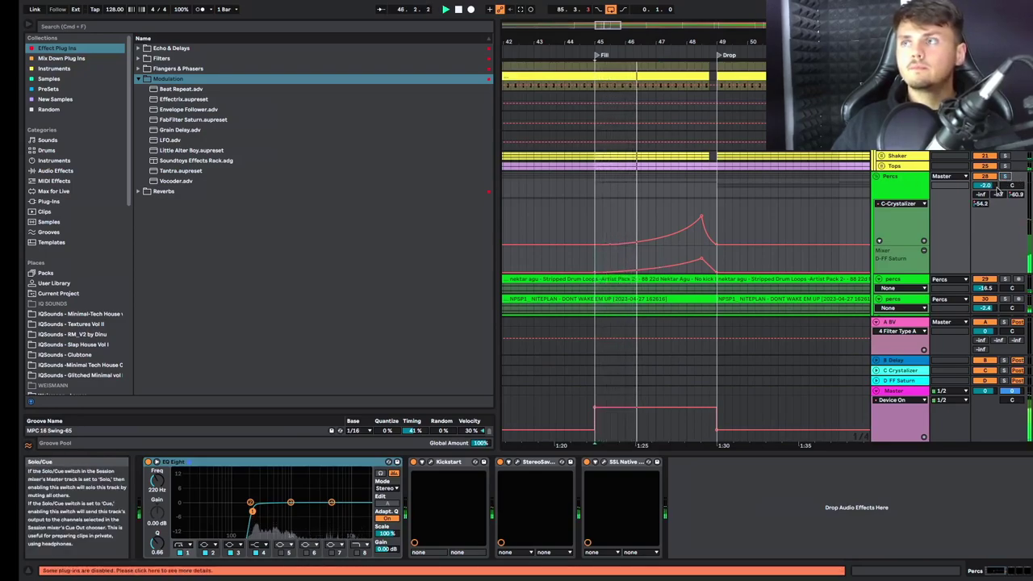
scroll(853, 221, down, 1)
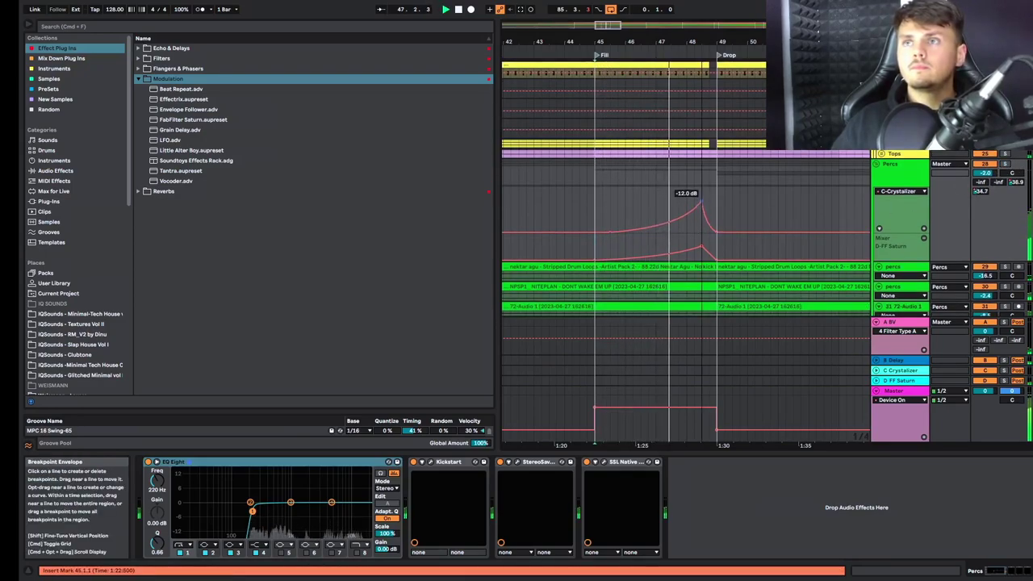
drag(699, 205, 698, 199)
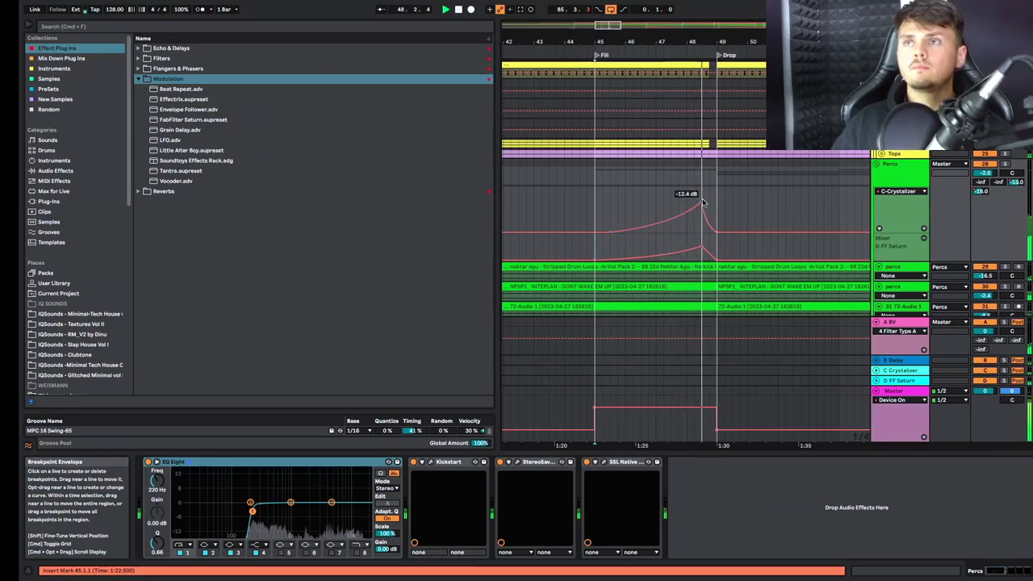
Step: Play the fill and move the two brandy & monica vocal chops on track 61 earlier, to start at 46.2.1 and 48.1.2
click(586, 219)
key(space)
key(space)
scroll(607, 220, down, 20)
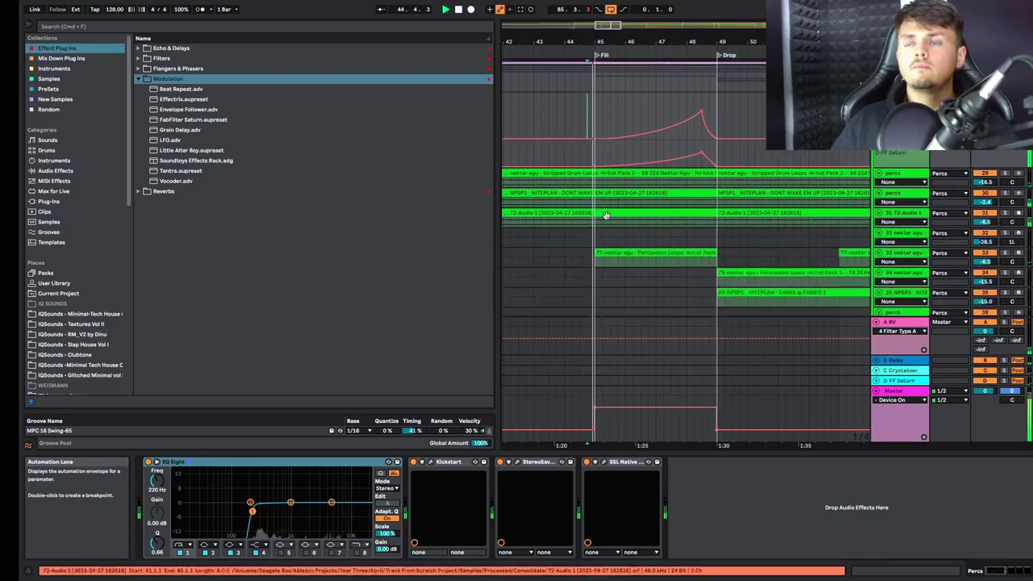
scroll(623, 221, down, 15)
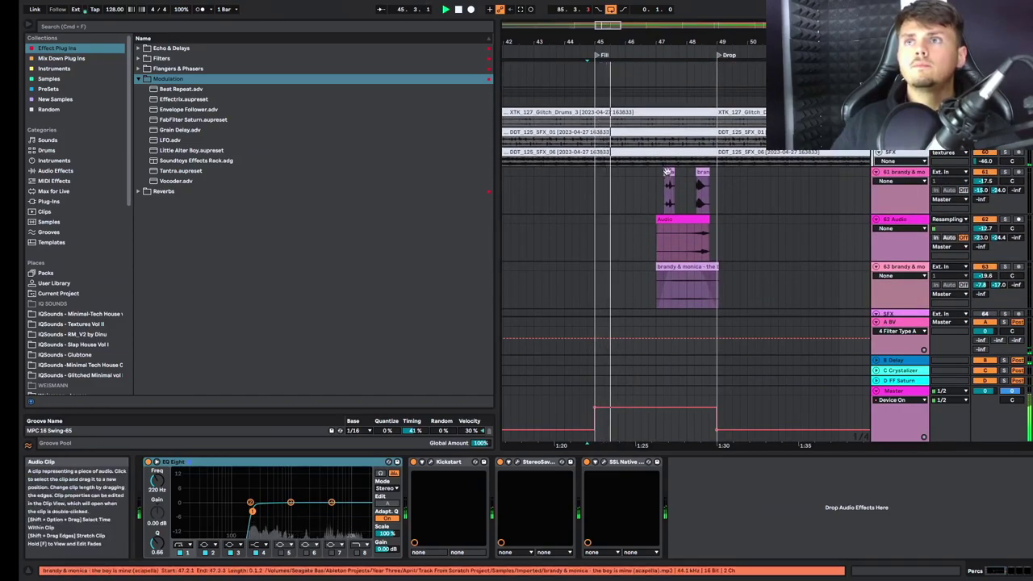
drag(665, 186, 635, 182)
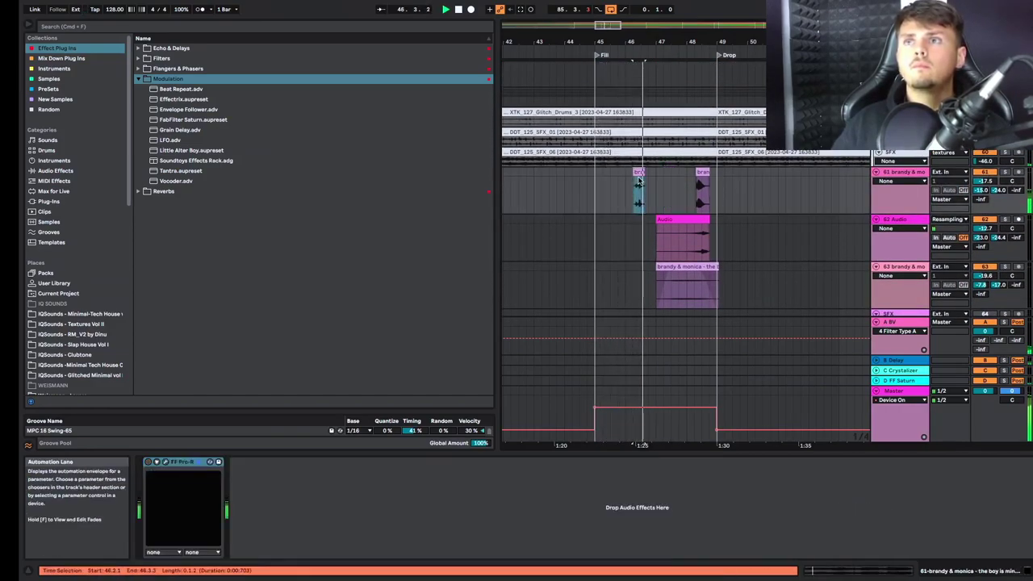
drag(703, 182, 696, 180)
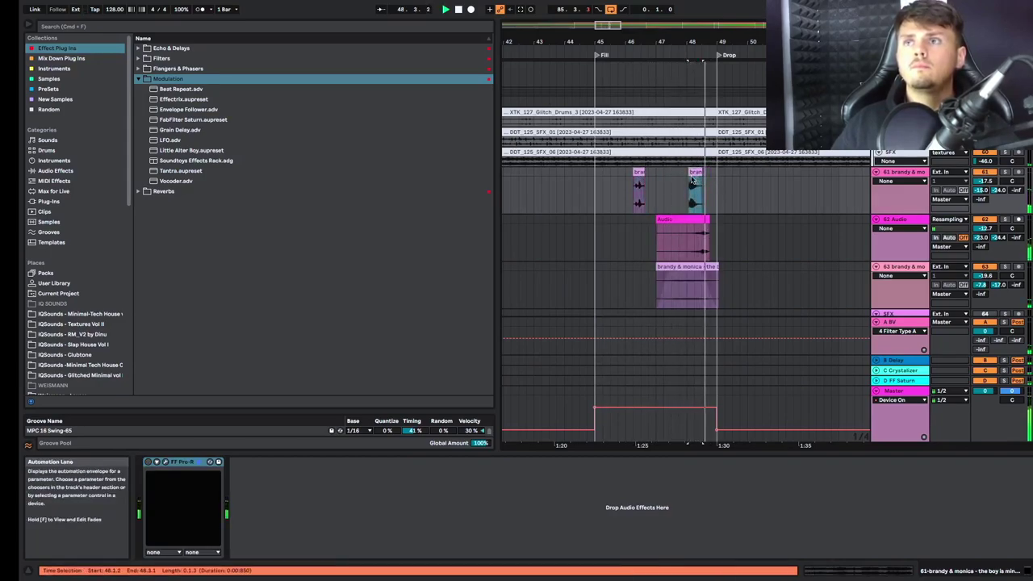
Step: Play the fill from bar 45 to check the new vocal chop timing
click(593, 192)
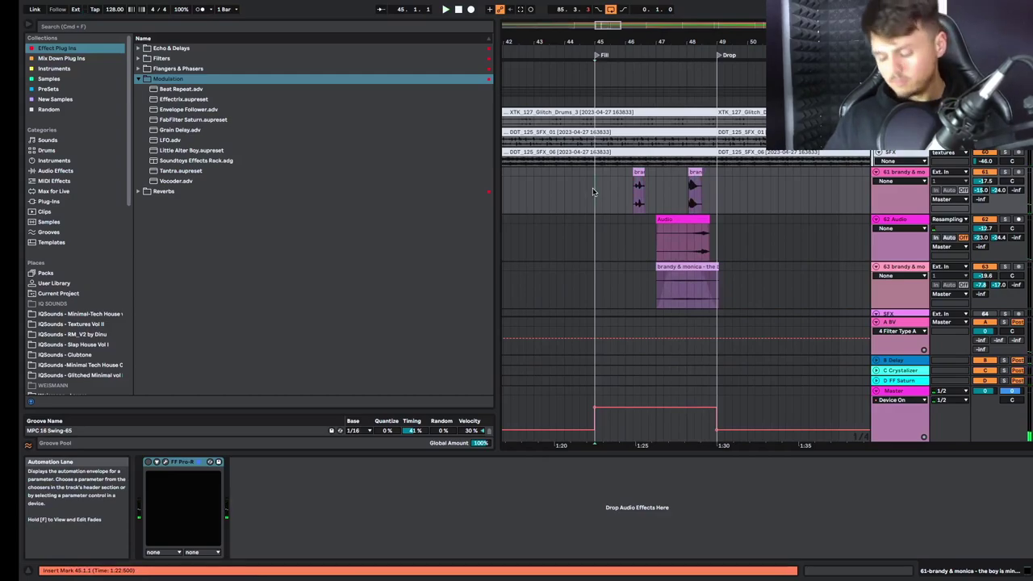
key(space)
scroll(606, 192, up, 2)
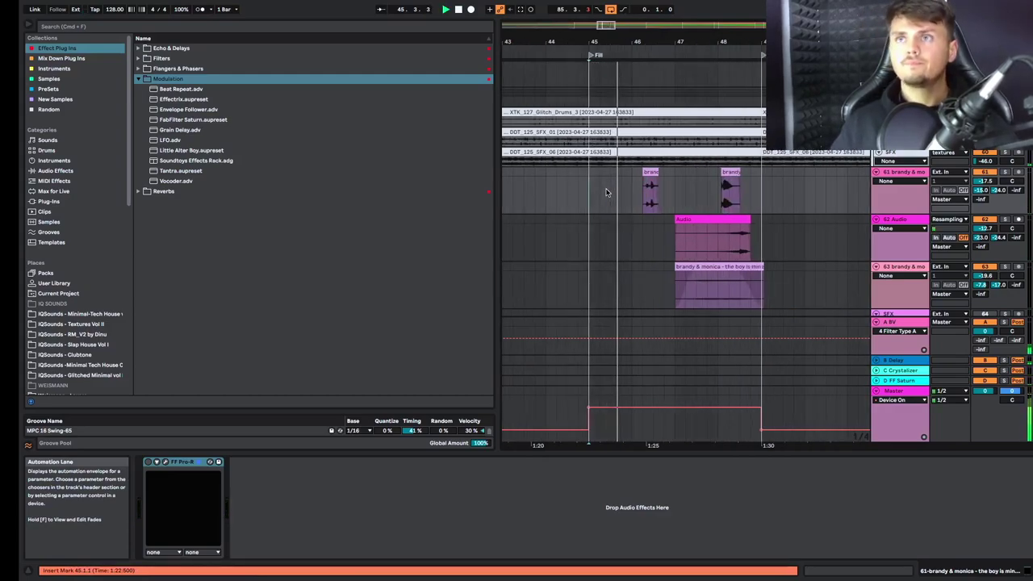
scroll(606, 192, down, 2)
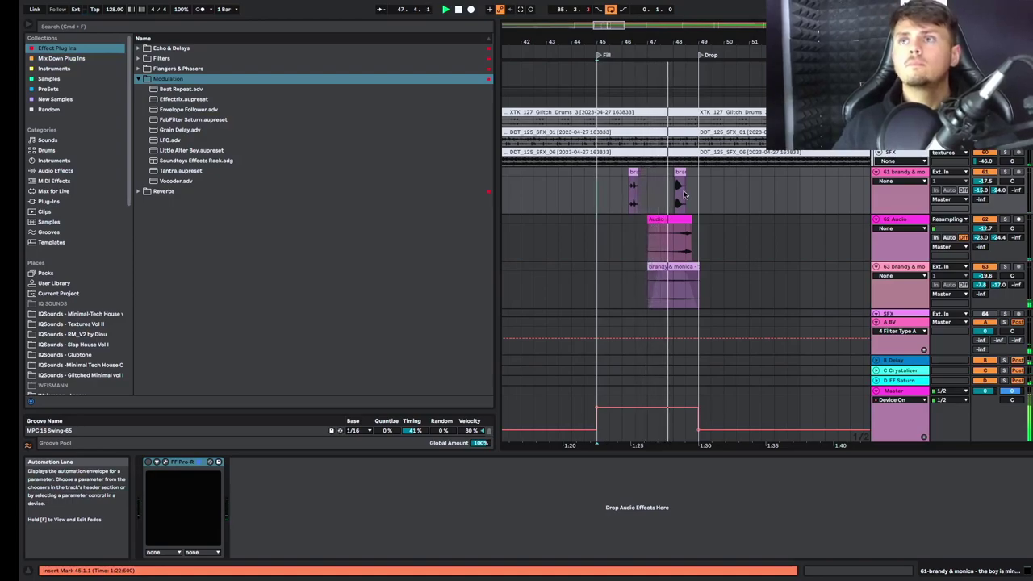
Step: Move the second vocal chop on track 61 earlier to start at 47.4.3, playing the fill from bar 45 to check its timing
scroll(683, 194, up, 3)
drag(669, 179, 661, 186)
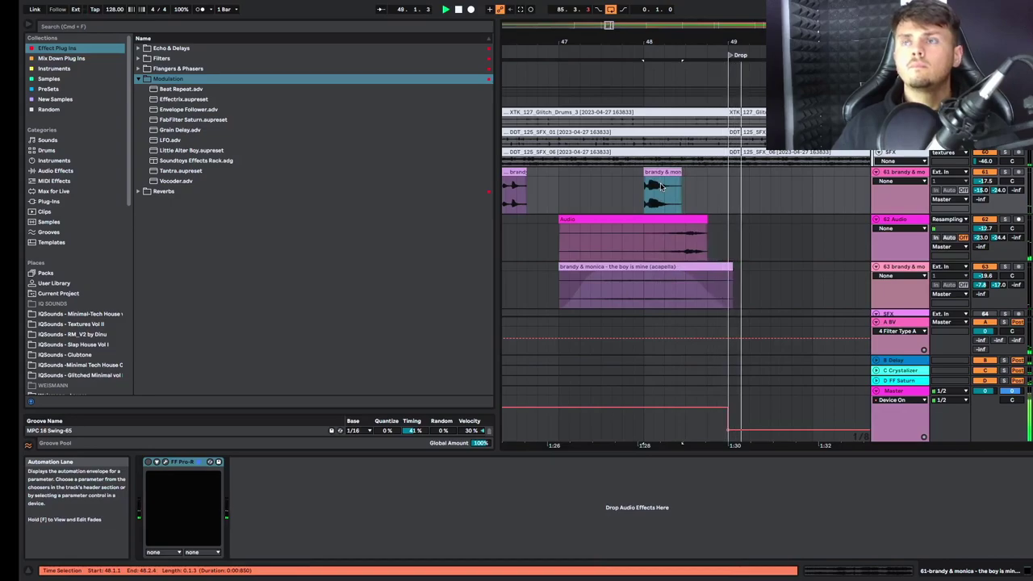
scroll(623, 195, left, 3)
scroll(542, 195, down, 2)
scroll(549, 193, left, 1)
click(530, 204)
click(705, 173)
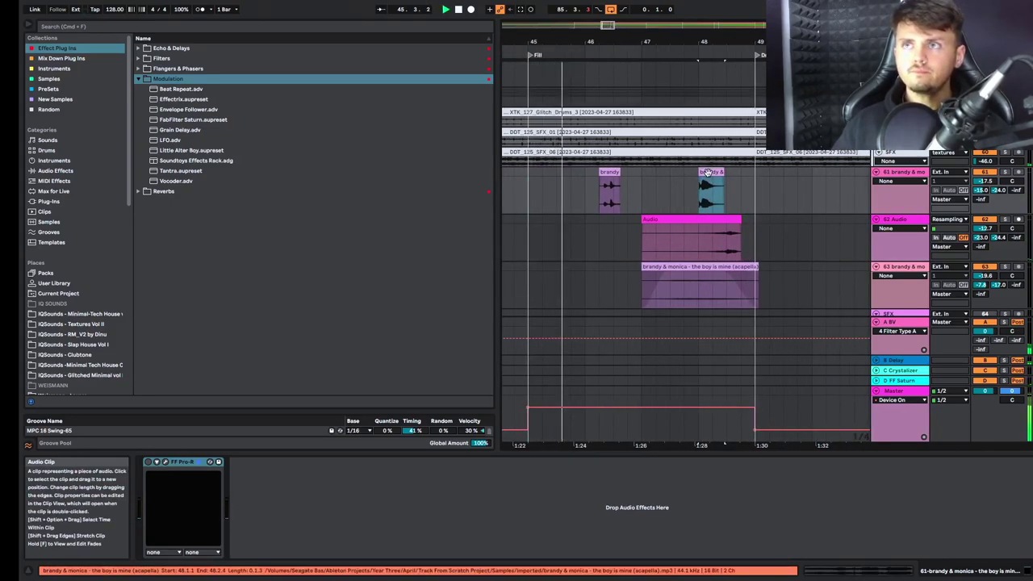
scroll(705, 172, up, 3)
drag(706, 173, 691, 179)
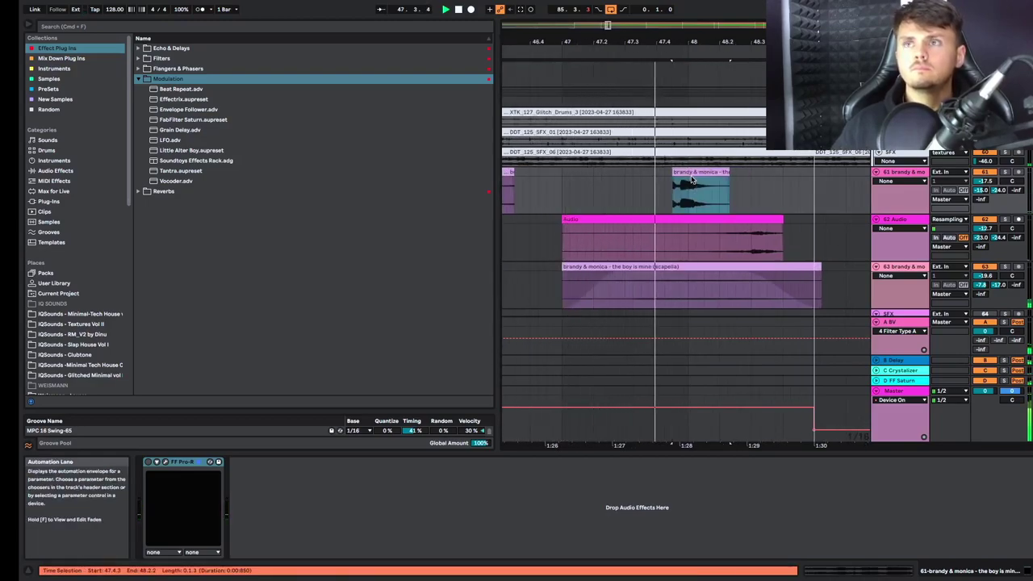
scroll(691, 179, down, 3)
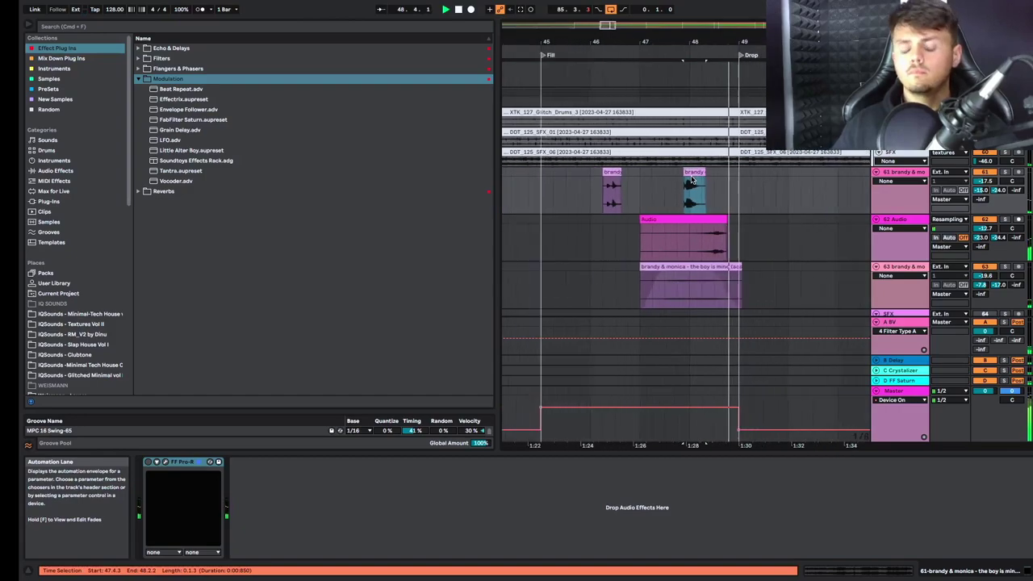
Step: Play the section from bar 40 through the fill and look over the vocal, texture and synth tracks
scroll(691, 179, down, 3)
scroll(617, 194, down, 2)
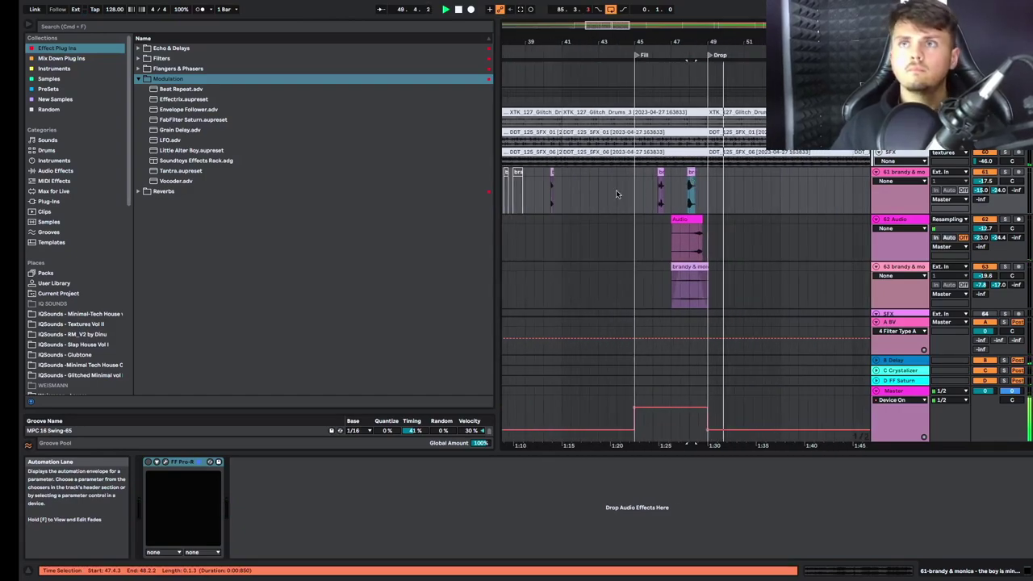
click(545, 190)
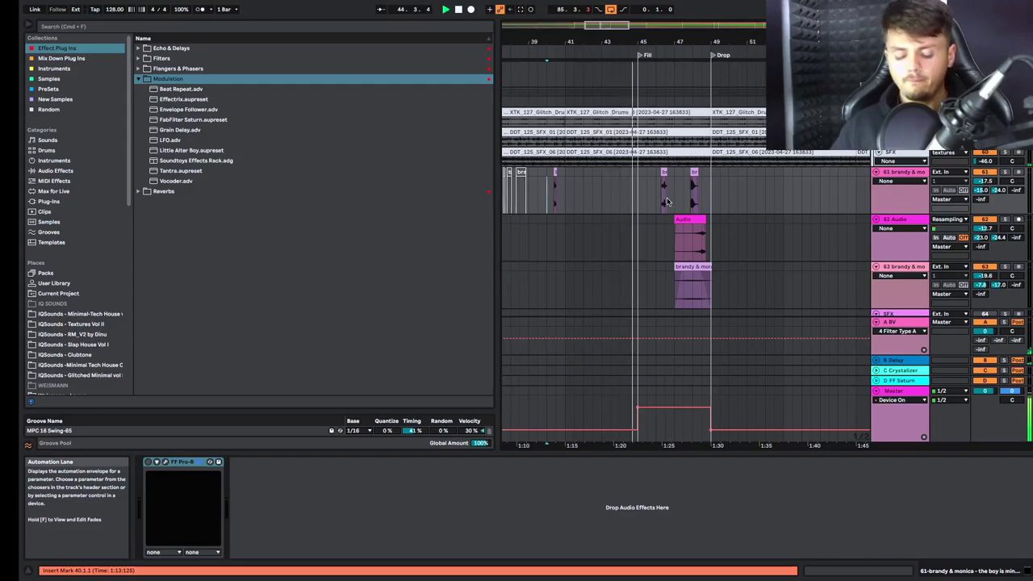
scroll(649, 216, up, 4)
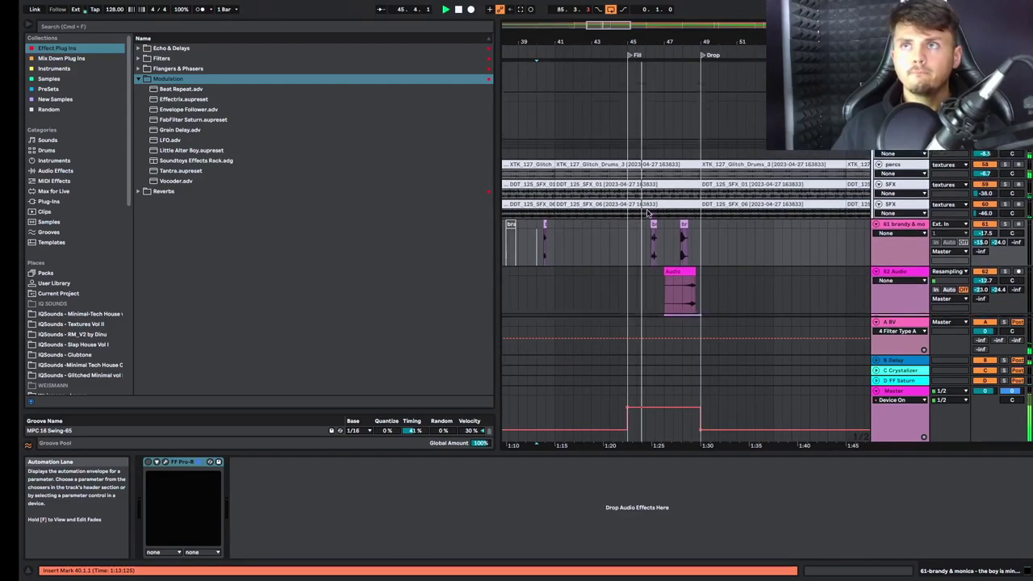
scroll(614, 220, down, 8)
key(space)
key(space)
scroll(614, 220, up, 6)
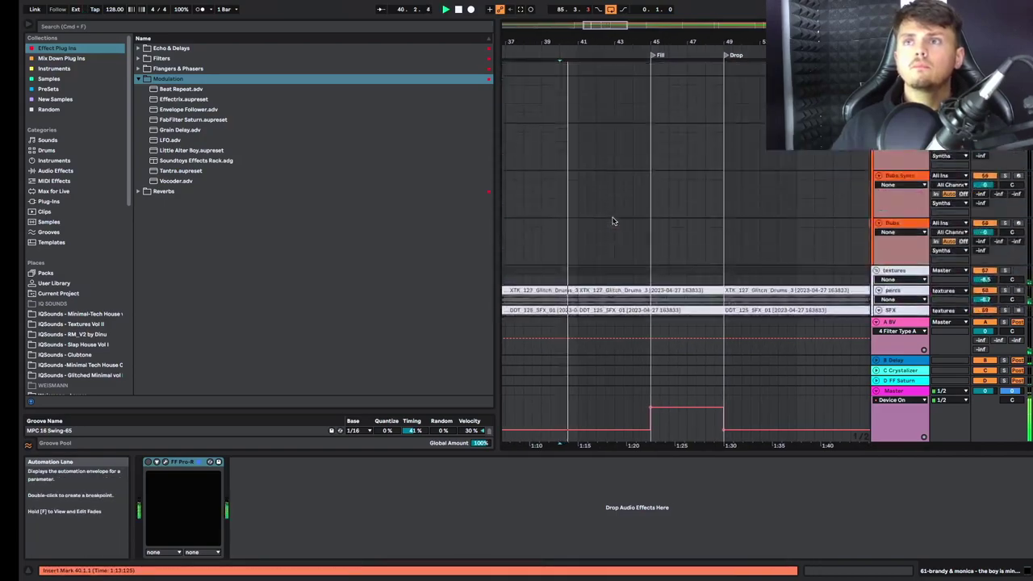
Step: Delete the notes between 2.3.1 and 2.4 in the Whistle 2 clip before the fill, and play from 44.3.1
scroll(613, 220, up, 1)
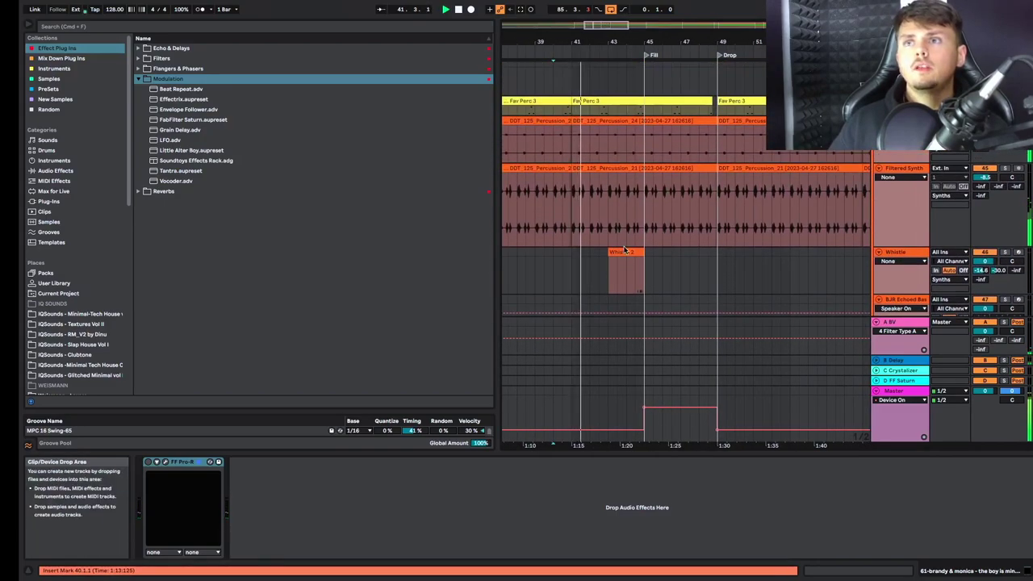
click(626, 271)
drag(885, 516, 953, 512)
key(Delete)
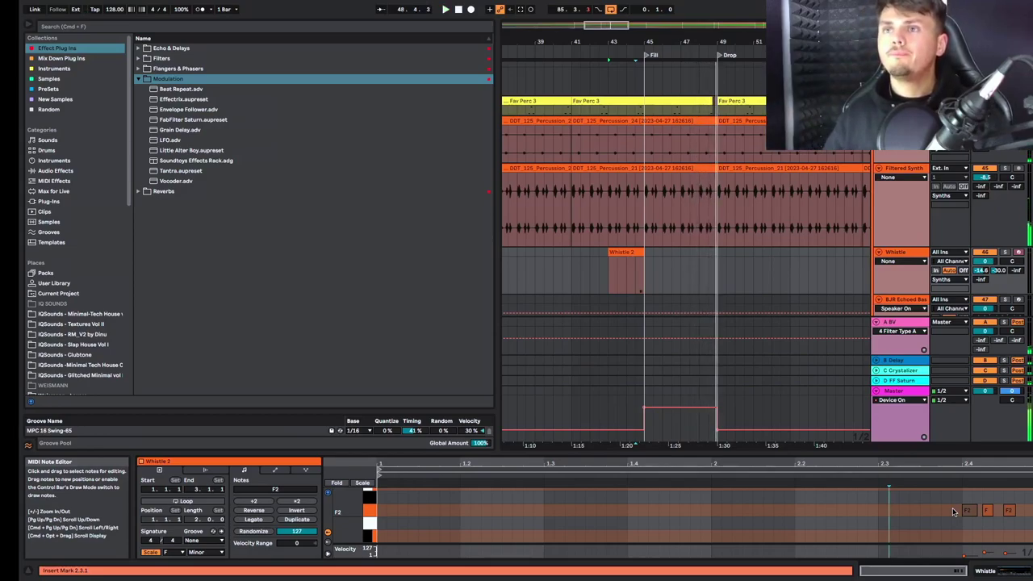
scroll(755, 304, down, 8)
scroll(619, 226, down, 10)
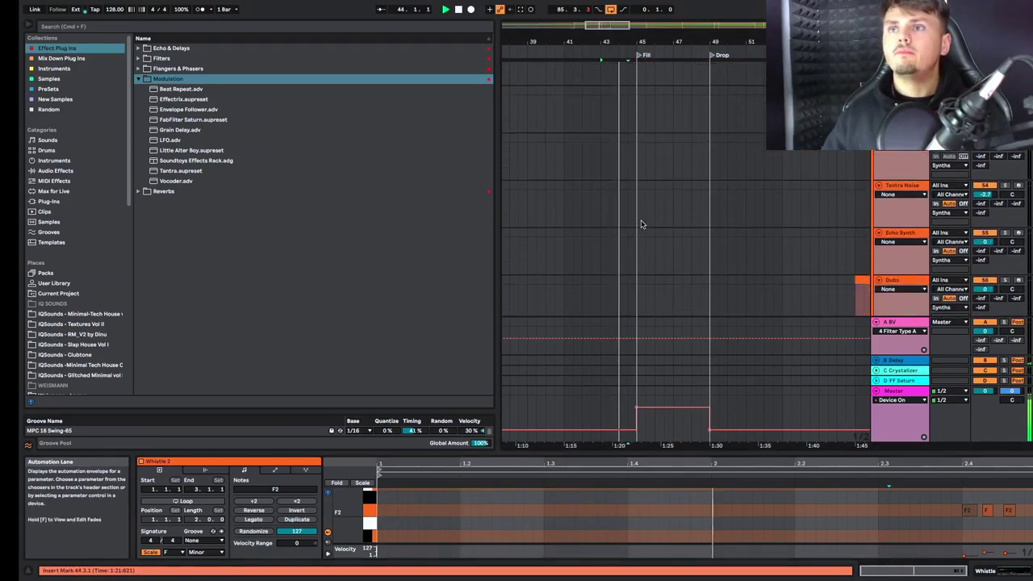
Step: Move the first vocal chop of the fill on track 61 to start at 45.2.3, checking its timing in playback
click(661, 128)
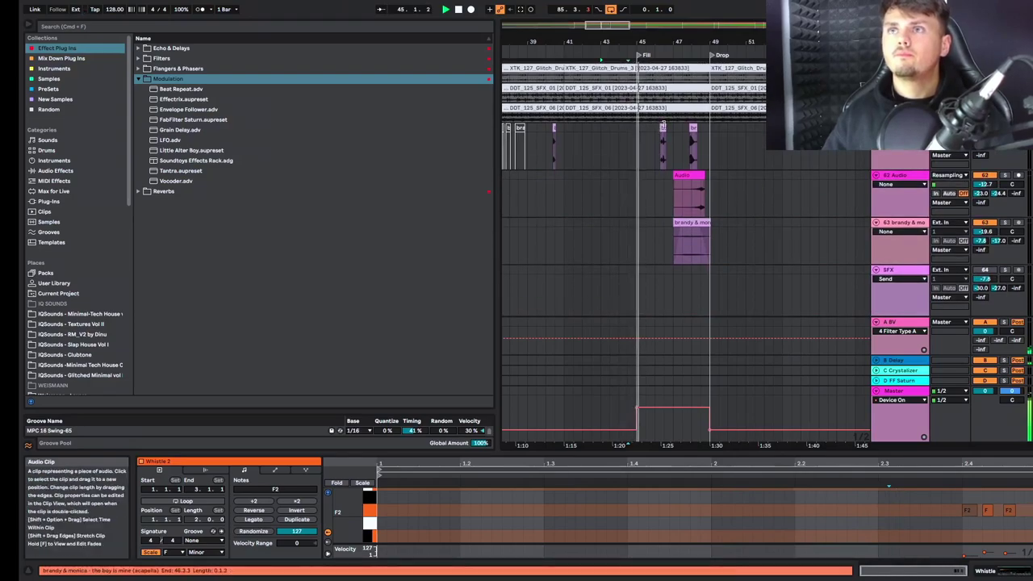
click(651, 134)
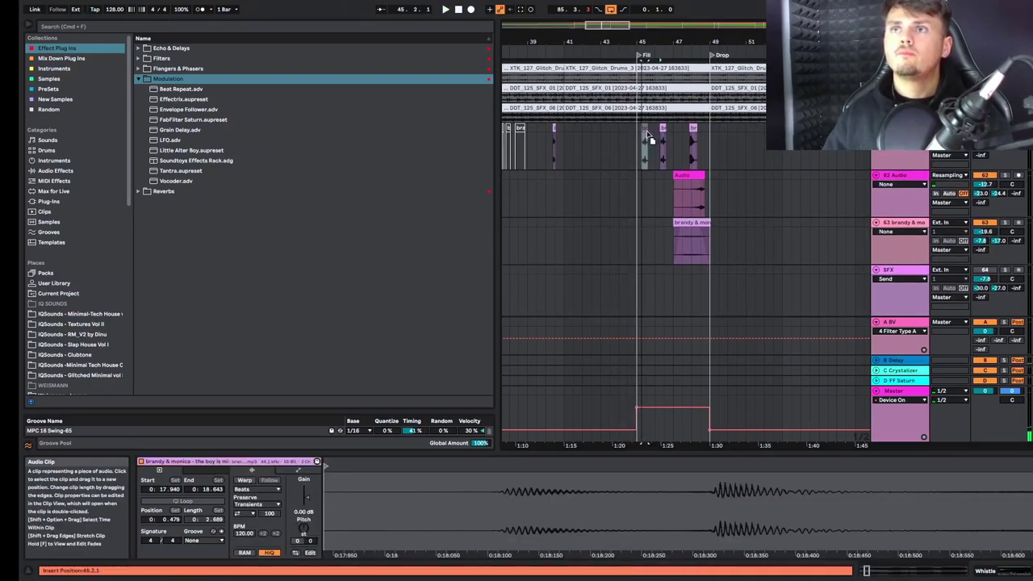
click(635, 137)
scroll(646, 140, up, 3)
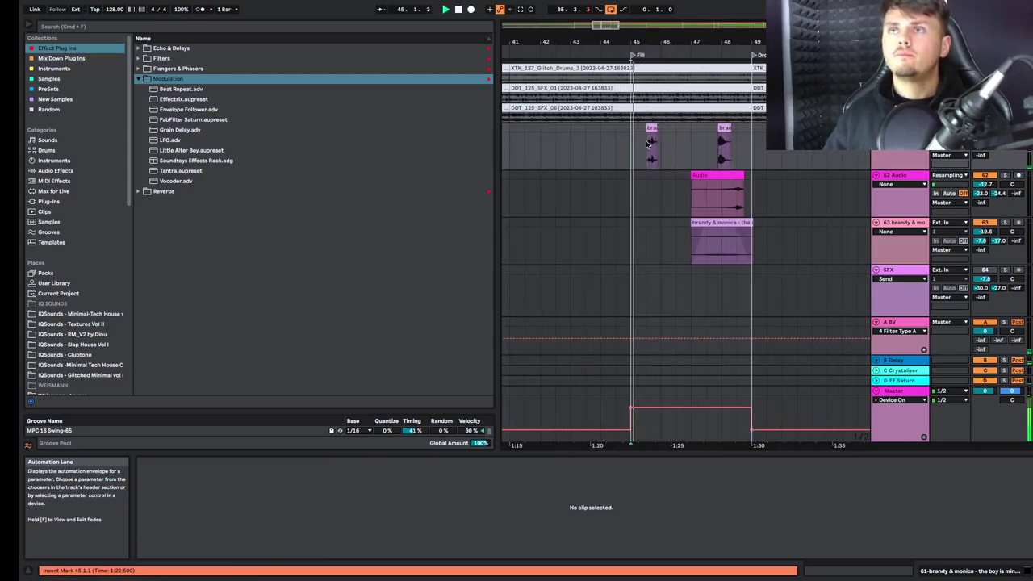
scroll(650, 140, up, 5)
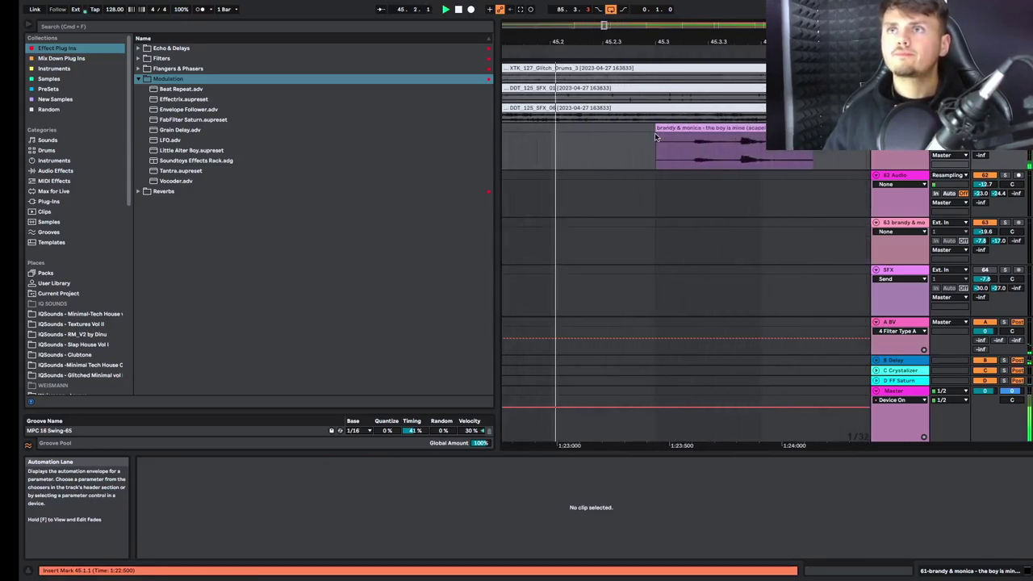
scroll(701, 140, up, 3)
drag(701, 137, 621, 148)
scroll(620, 148, down, 6)
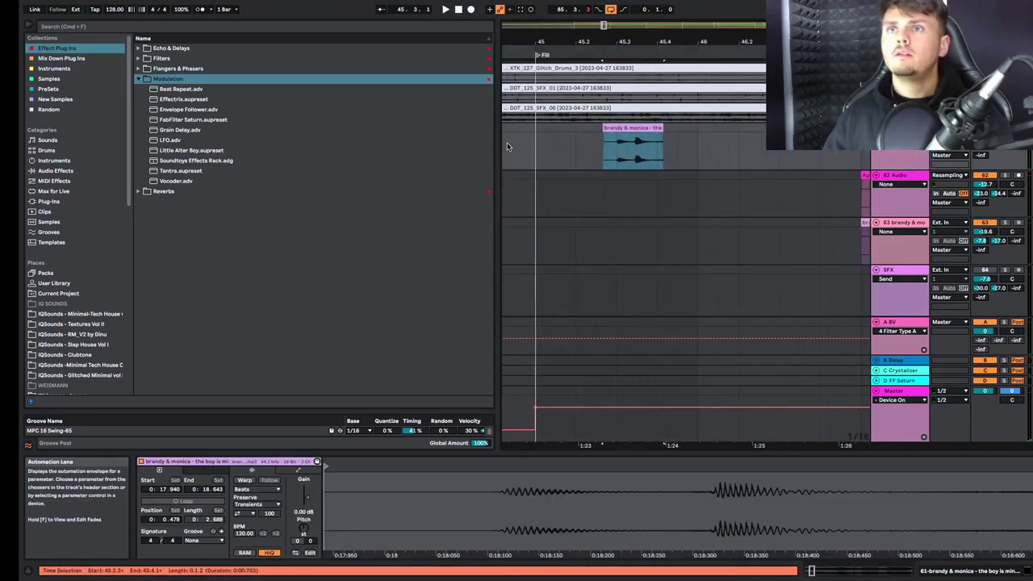
Step: Play the fill from 44.4.2 and trim the start of the first vocal chop to 45.3.1
click(506, 146)
key(space)
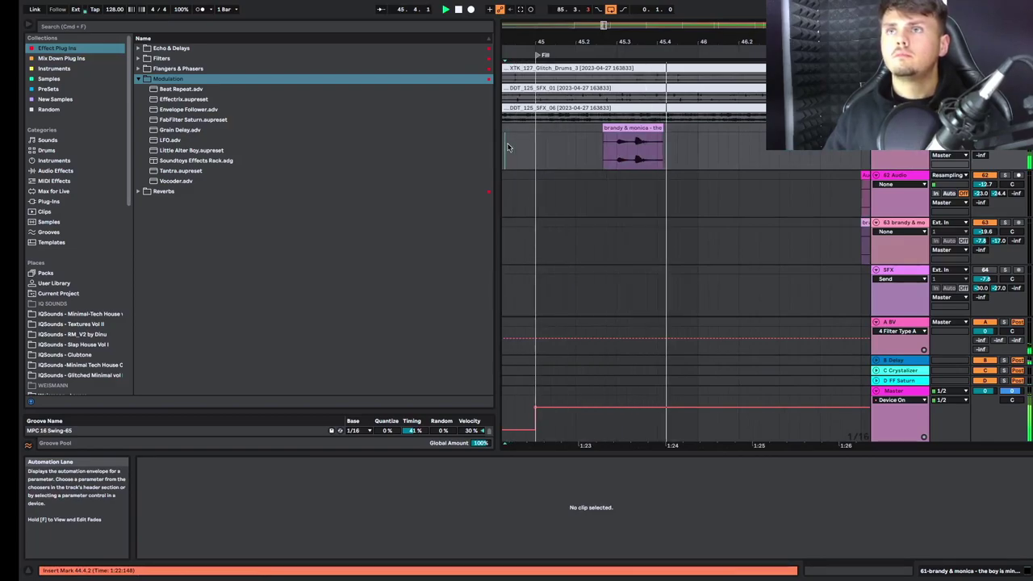
drag(604, 128, 658, 129)
scroll(658, 129, down, 5)
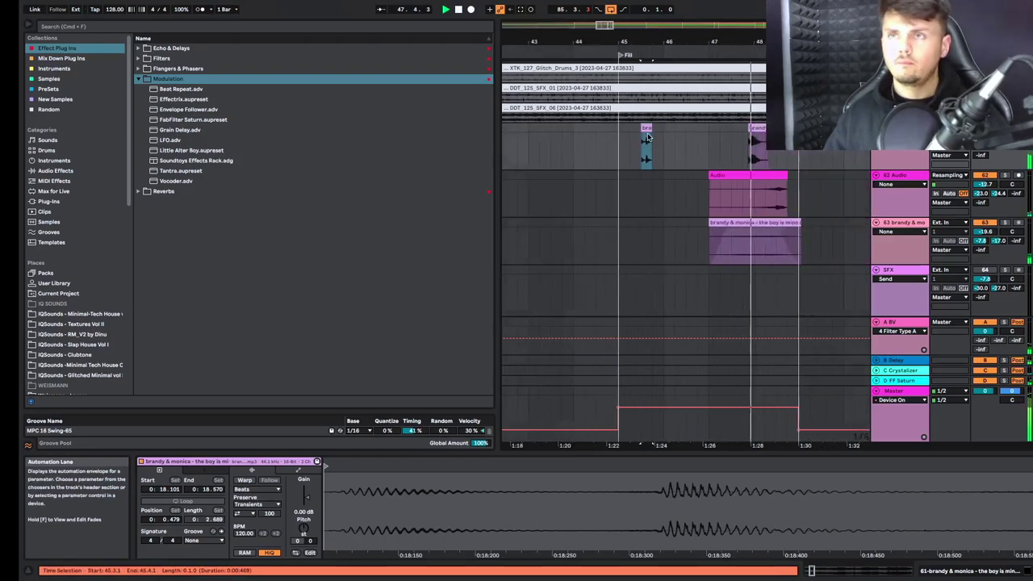
Step: Play the fill into the drop and examine the percussion, synth and hat tracks from the fill through the second drop
scroll(649, 139, up, 10)
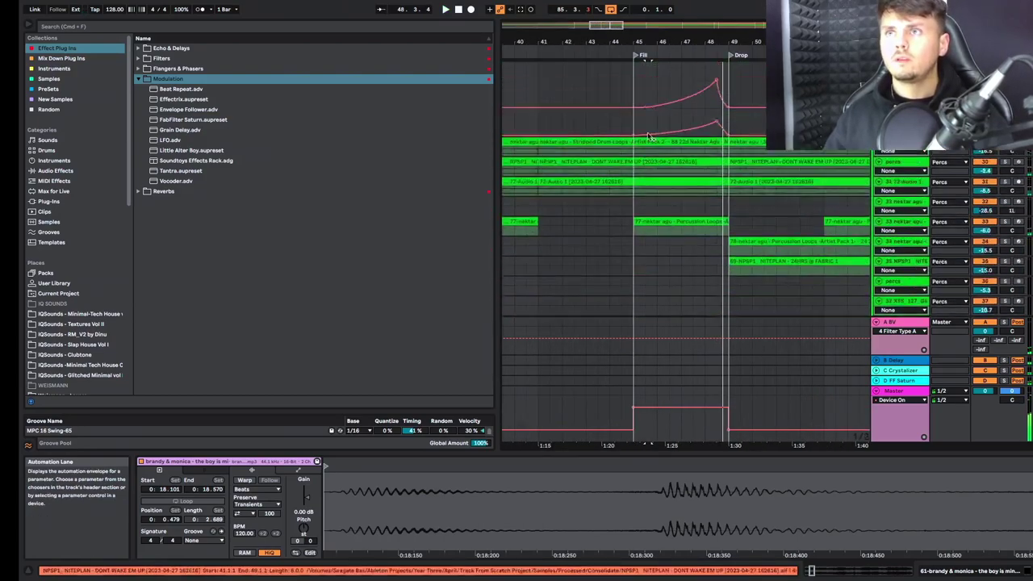
scroll(659, 142, down, 10)
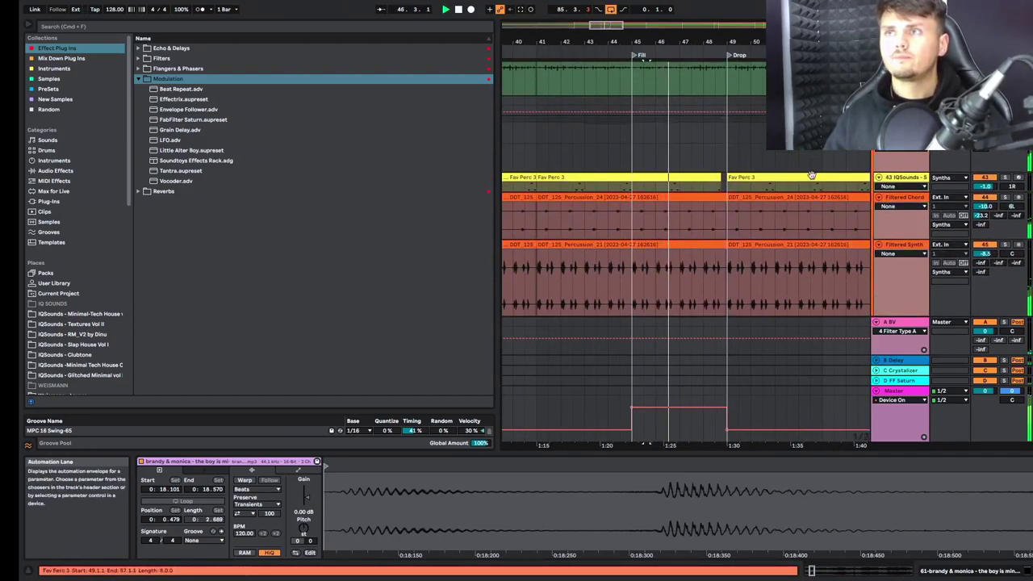
scroll(784, 224, up, 5)
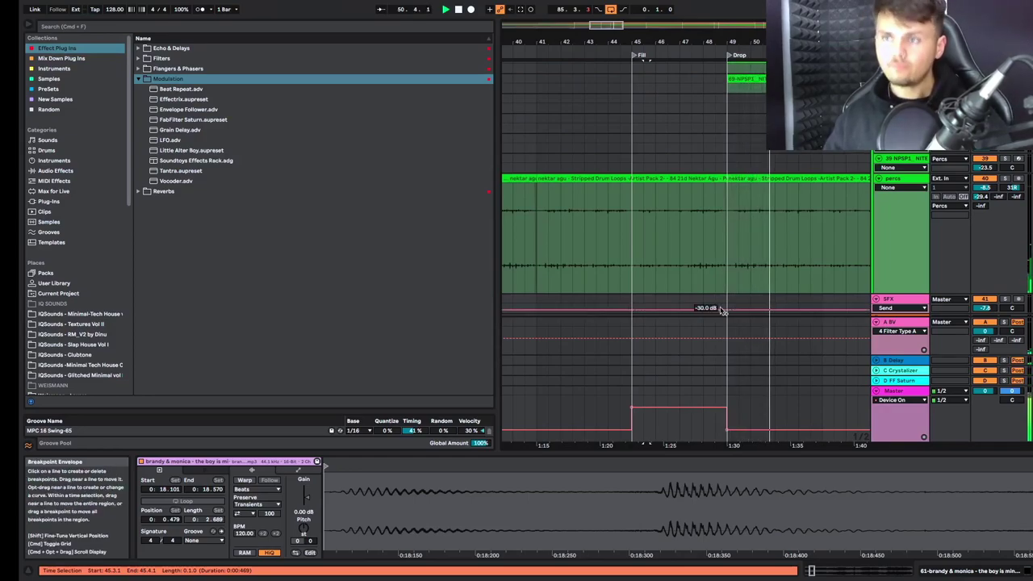
key(space)
scroll(721, 309, down, 1)
scroll(720, 274, up, 6)
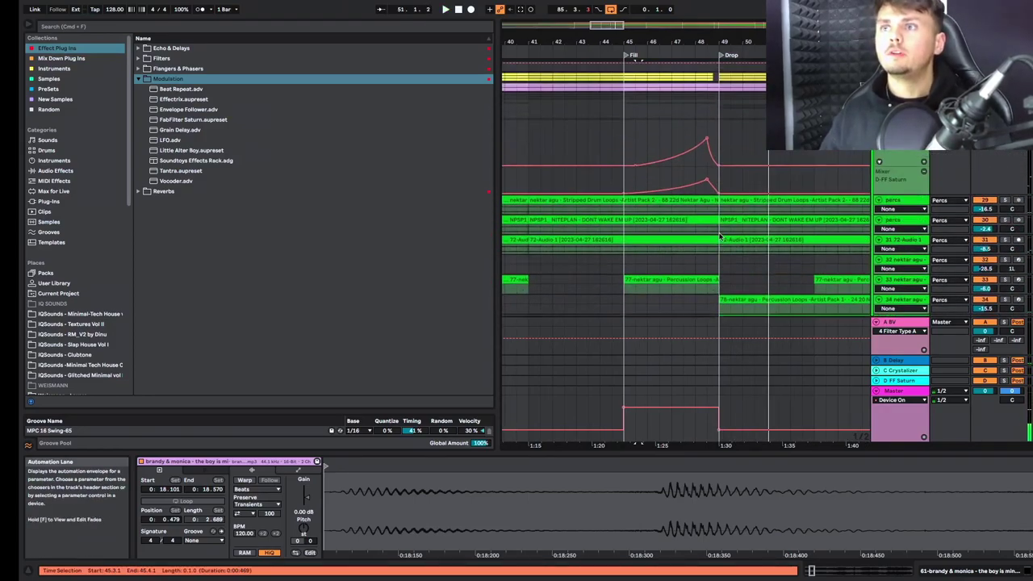
scroll(720, 236, down, 1)
scroll(720, 235, right, 1)
scroll(720, 236, down, 2)
scroll(720, 235, up, 5)
scroll(795, 212, up, 2)
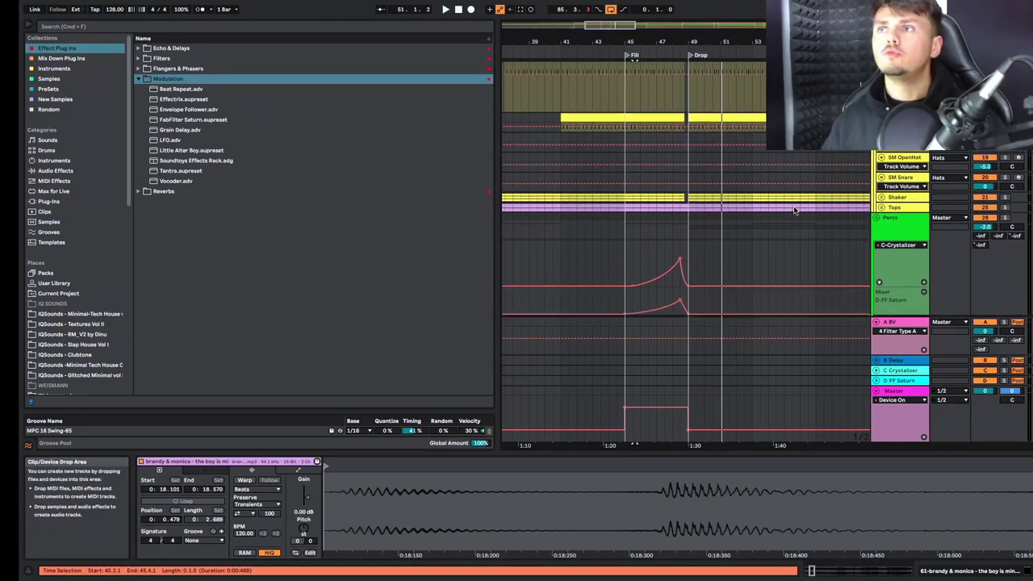
scroll(667, 225, down, 5)
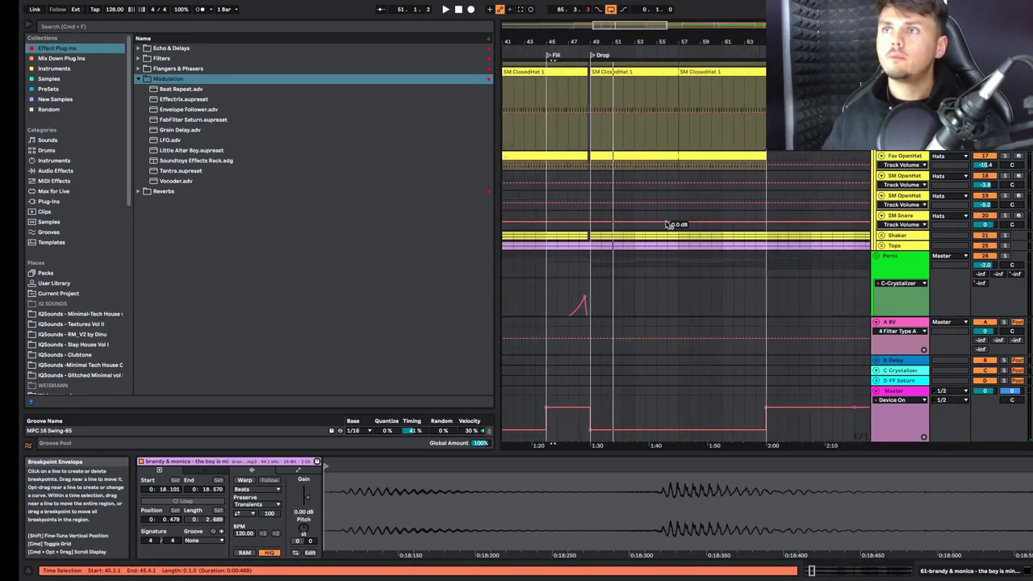
scroll(670, 225, right, 2)
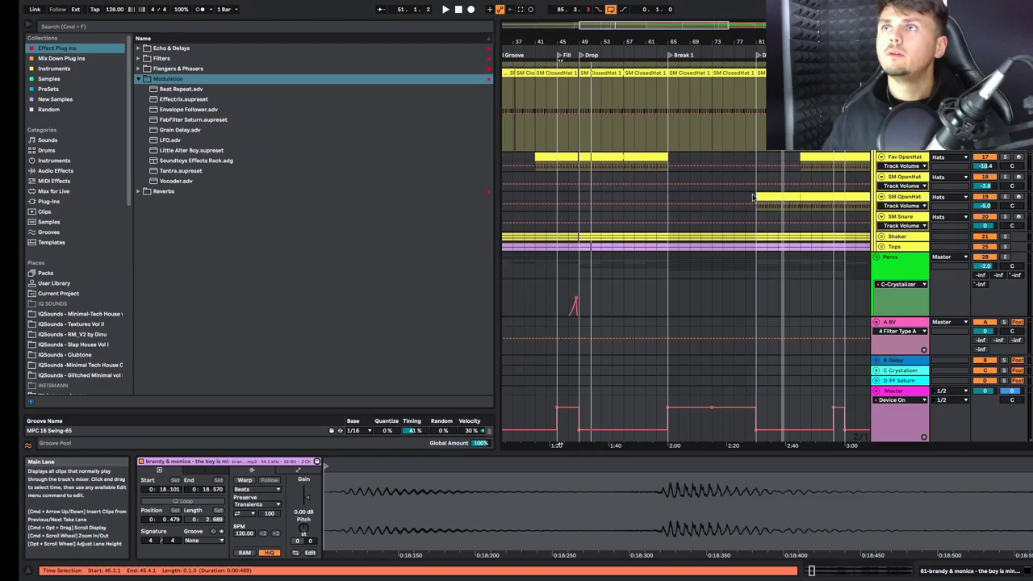
Step: Select the eight-bar SM OpenHat clip at bar 81 on track 19 and play the start of the first drop
click(763, 194)
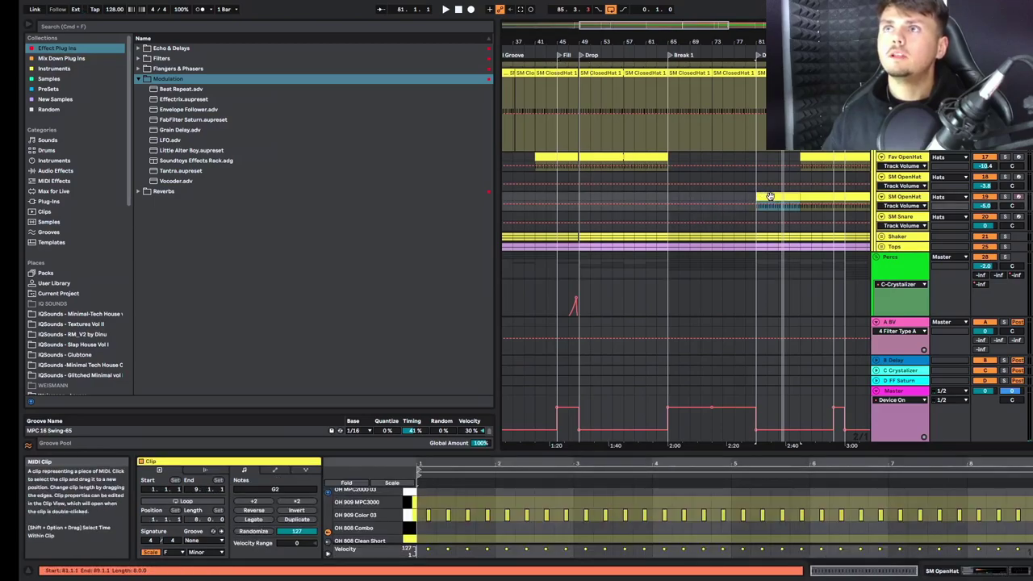
click(571, 196)
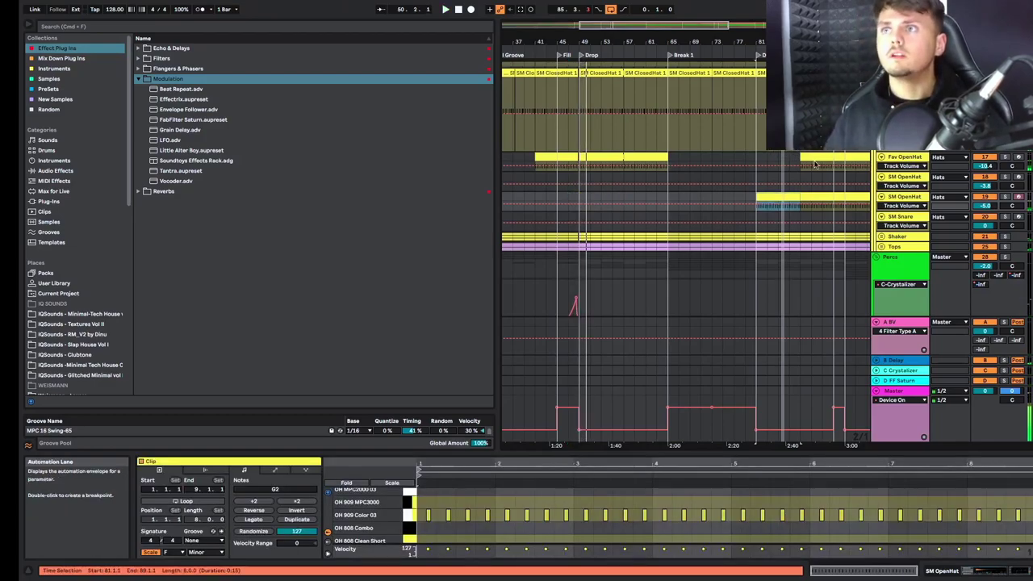
scroll(809, 177, right, 3)
scroll(810, 176, down, 3)
Step: Try a four-bar SM OpenHat clip from track 18 at the start of the first drop, bar 49, and play it
click(658, 186)
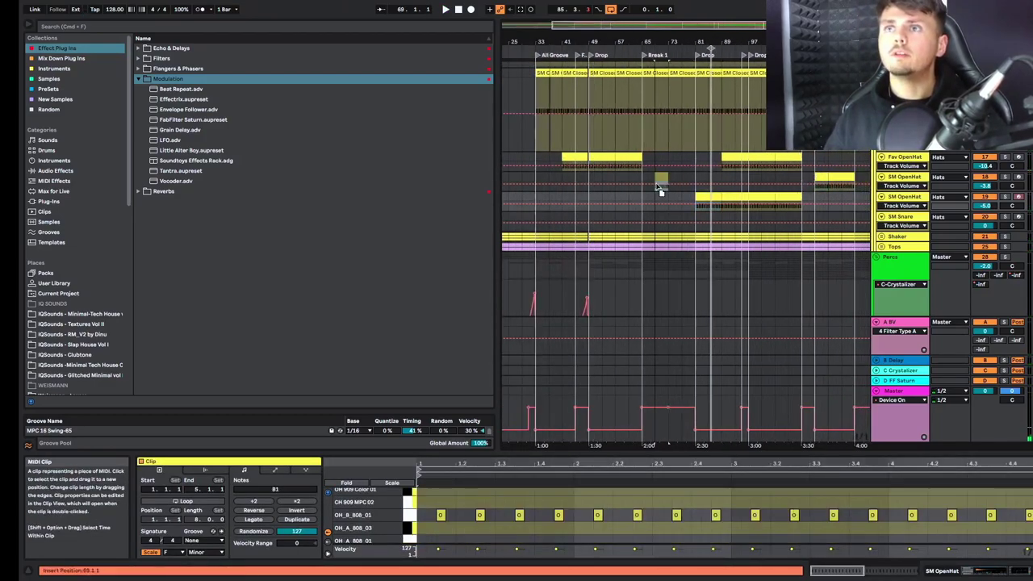
drag(600, 194, 598, 193)
key(space)
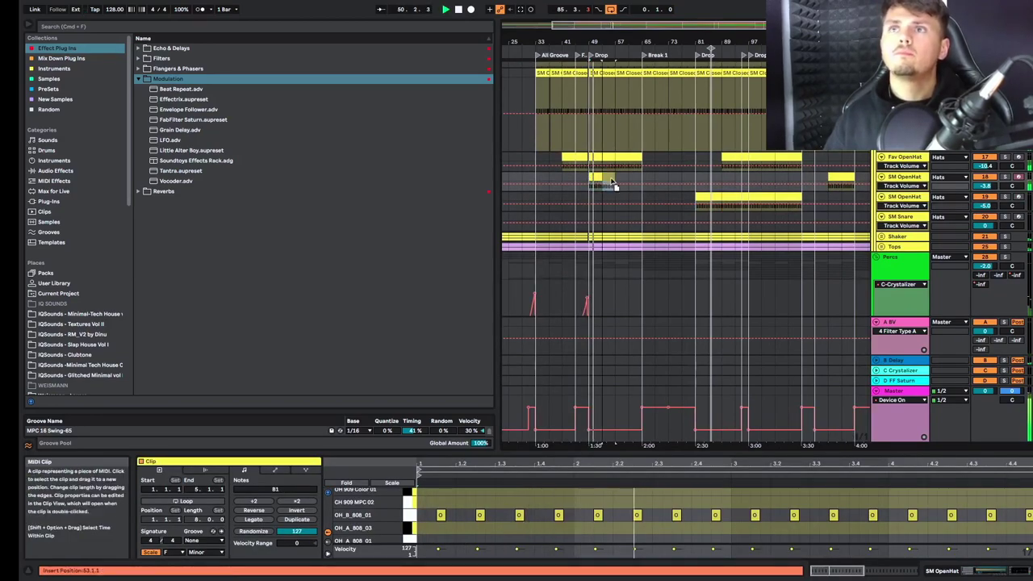
Step: Play the transition into the drop from 48.1.1 and look through the percussion and synth tracks around the drop and Break 1
scroll(586, 202, up, 10)
click(569, 200)
scroll(569, 200, down, 9)
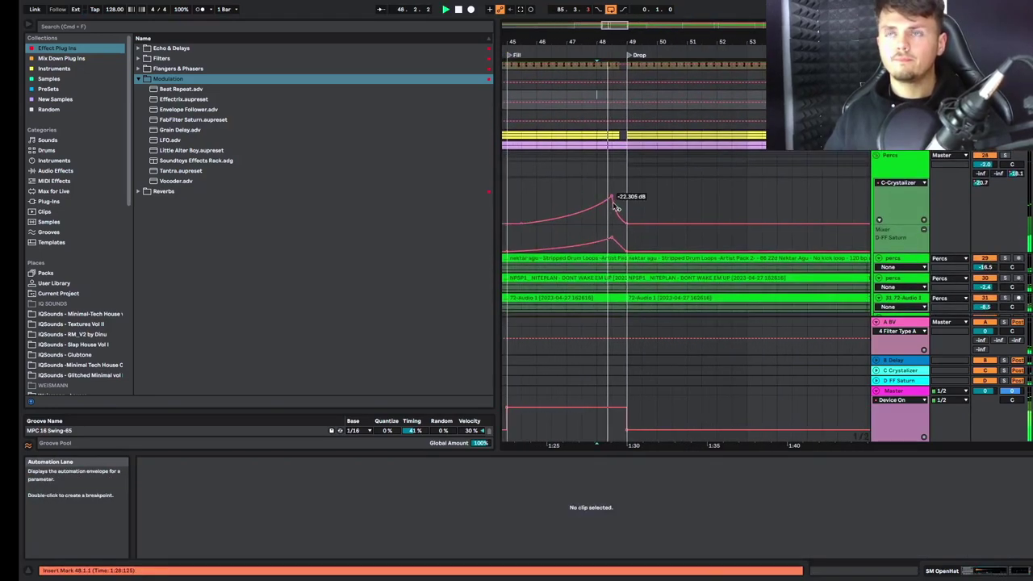
scroll(613, 206, down, 10)
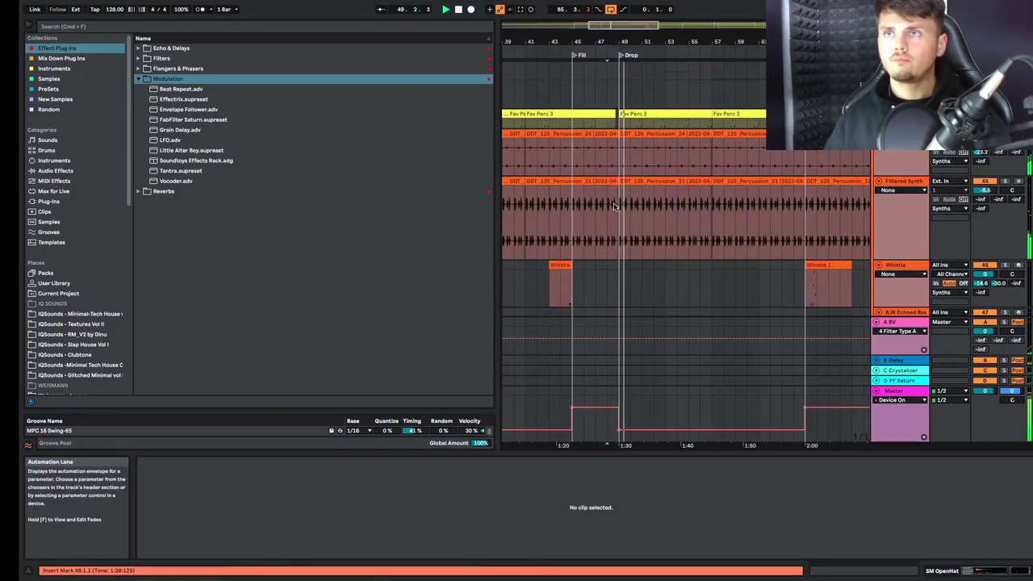
scroll(613, 208, down, 10)
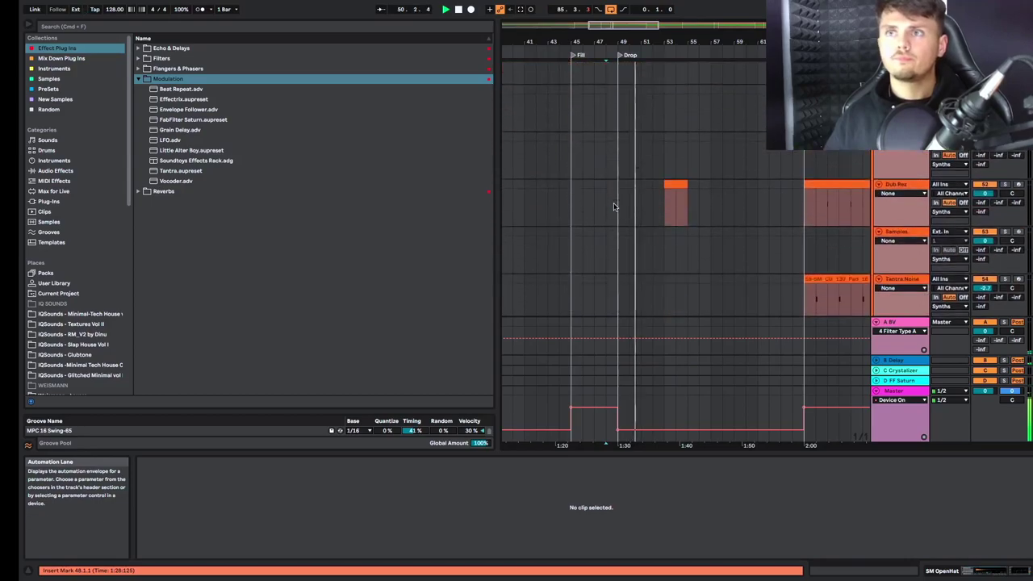
scroll(710, 229, down, 2)
scroll(729, 230, up, 10)
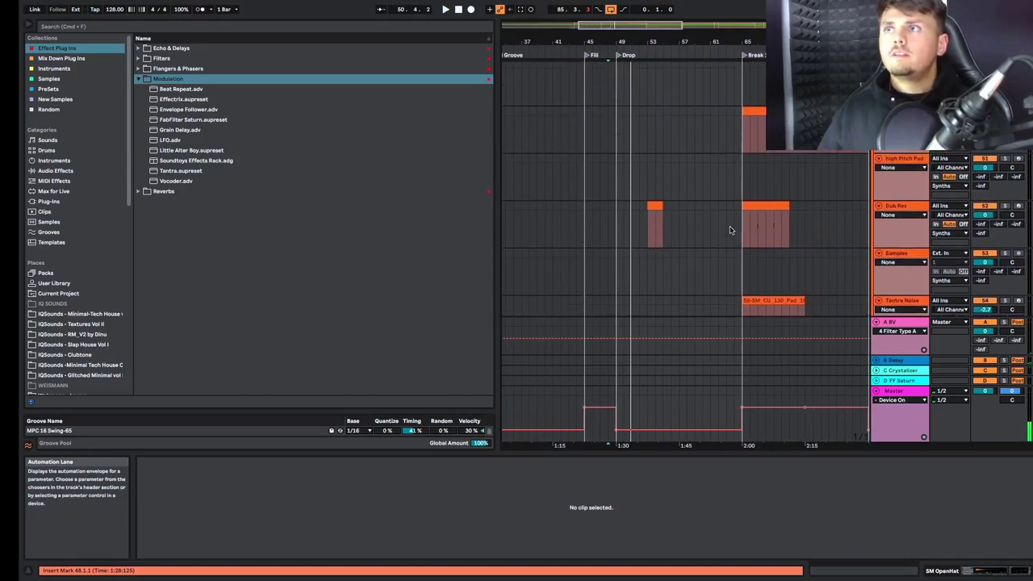
scroll(730, 230, down, 2)
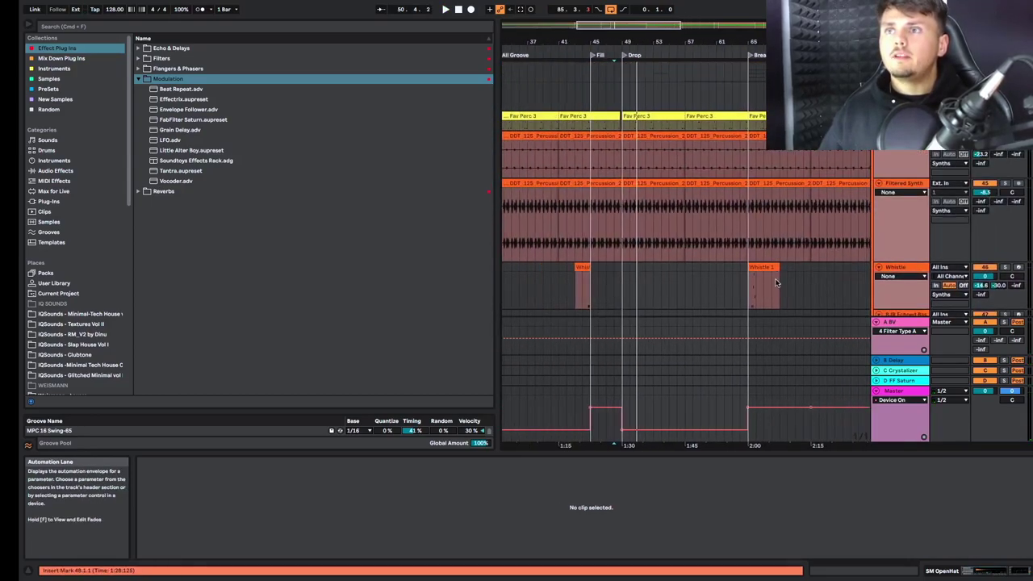
scroll(726, 243, down, 3)
scroll(784, 279, down, 1)
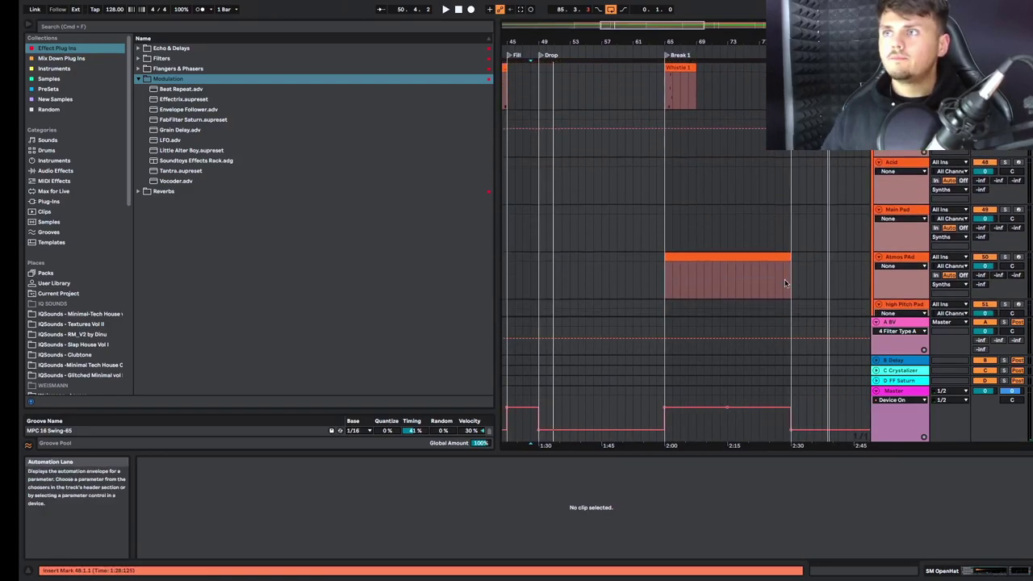
Step: Select the BJR Echoed Bass Synth track, audition its sound and mark a position inside the first drop
scroll(784, 279, right, 3)
scroll(786, 283, left, 2)
scroll(786, 283, right, 5)
scroll(785, 279, down, 3)
scroll(784, 279, right, 2)
scroll(785, 279, up, 2)
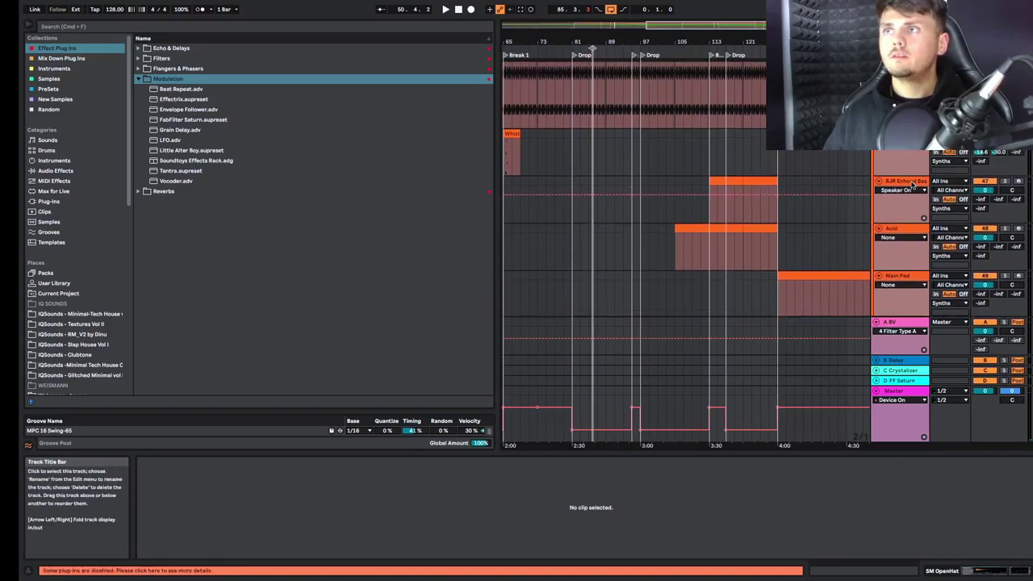
click(912, 183)
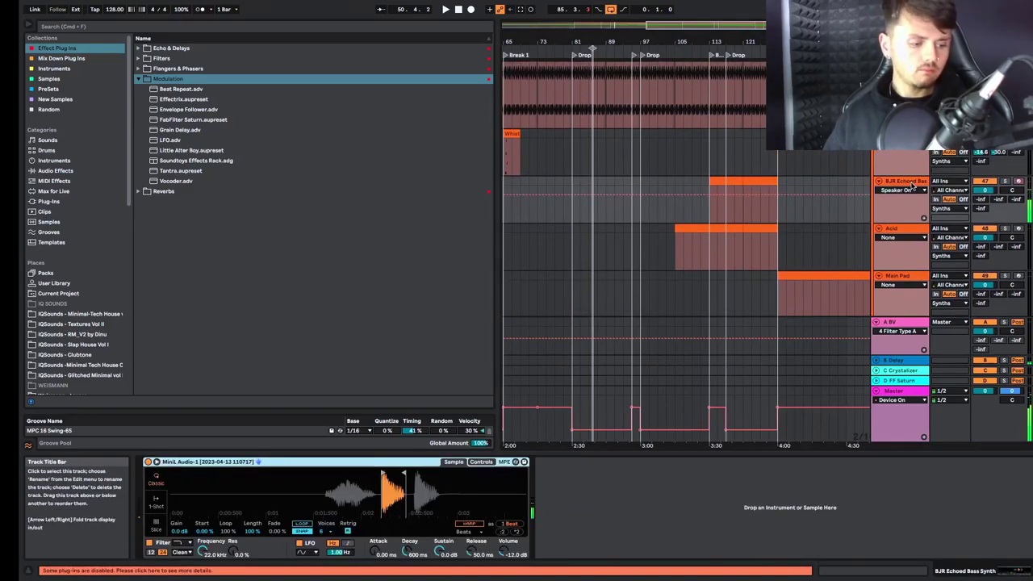
scroll(703, 224, left, 5)
click(677, 209)
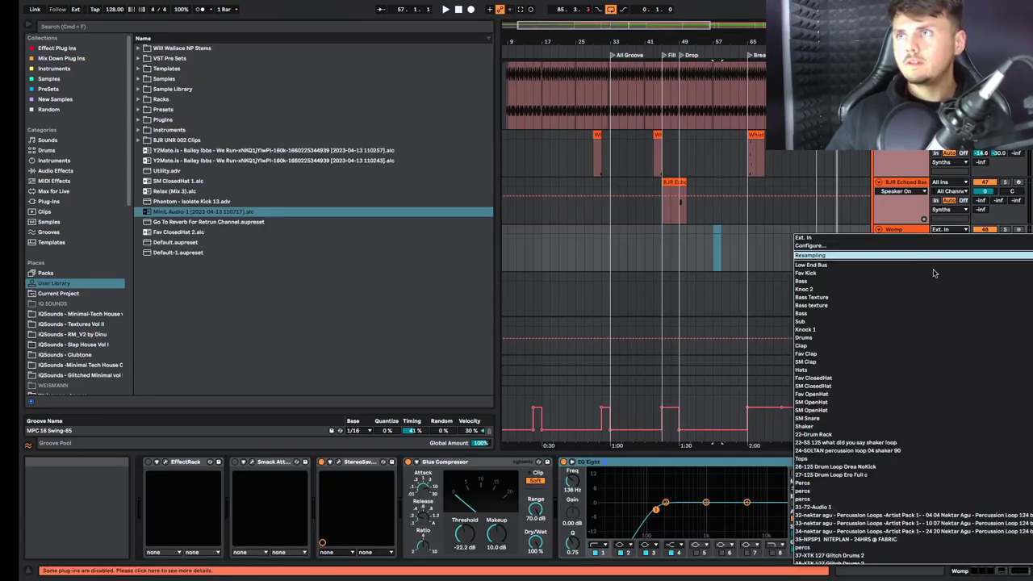
Step: Resample the BJR Echoed Bass Synth onto the Womp track at bar 49, and set its BV send to -25 dB and Delay send to -39 dB
click(928, 255)
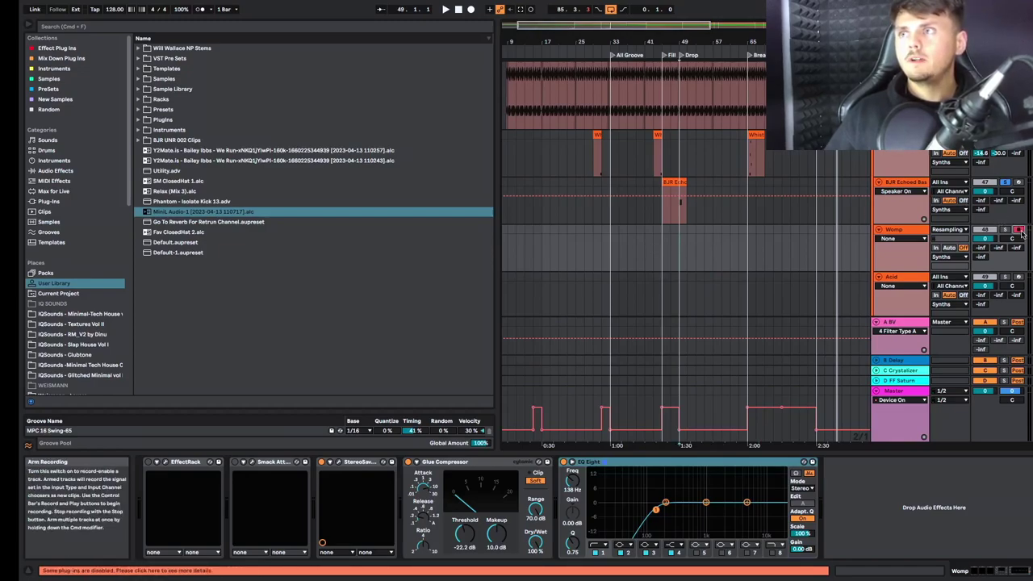
click(471, 10)
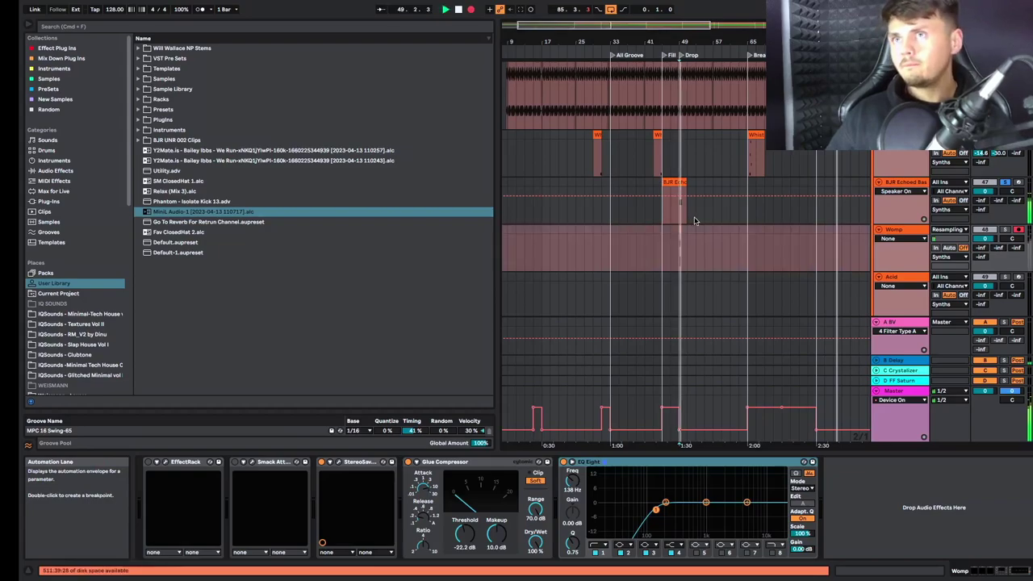
key(space)
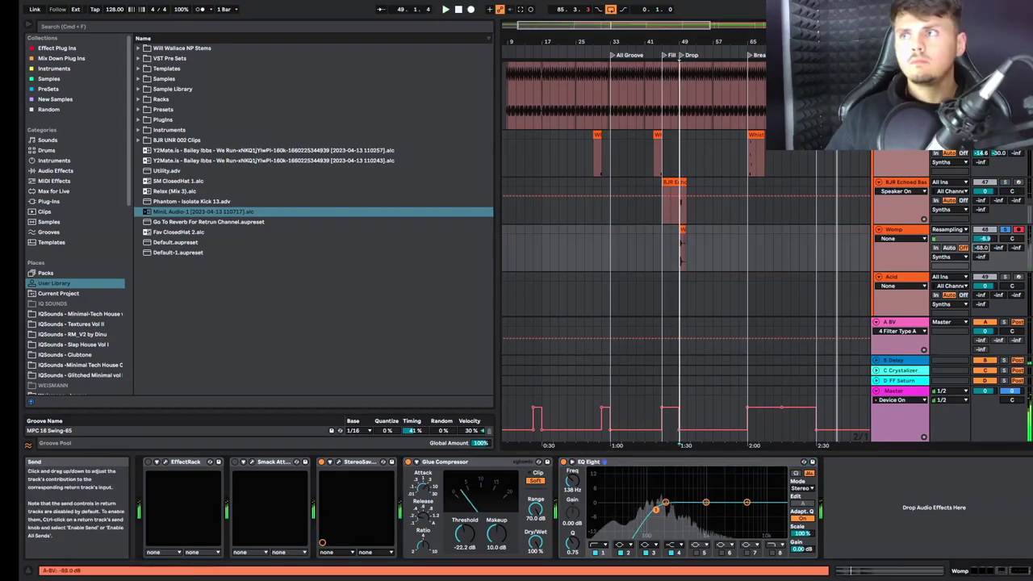
drag(993, 253, 999, 254)
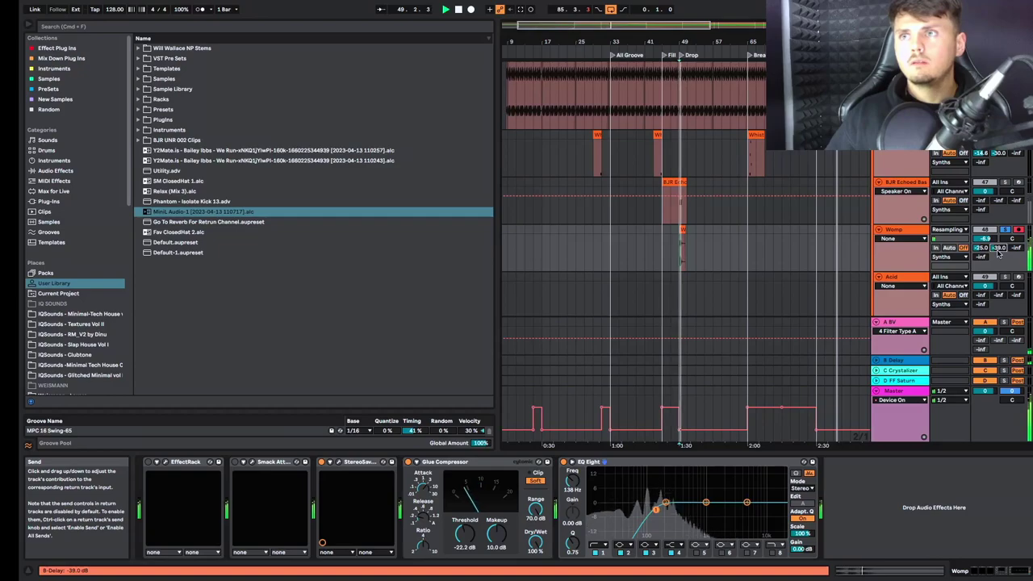
Step: Delete the BJR Echoed Bass Synth clip that spans the fill and the start of the drop, bars 45 to 50
scroll(670, 185, down, 2)
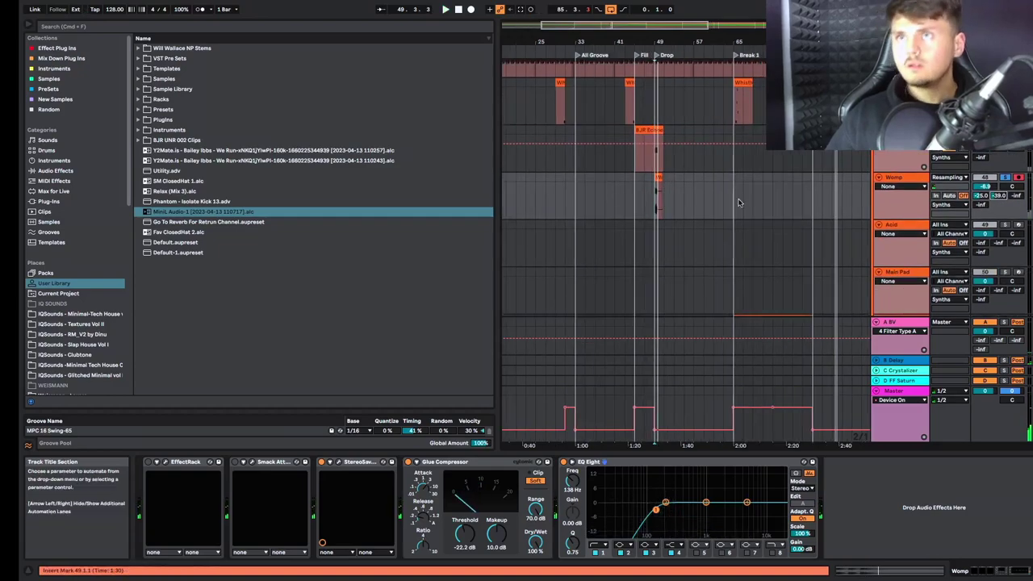
click(654, 129)
click(655, 130)
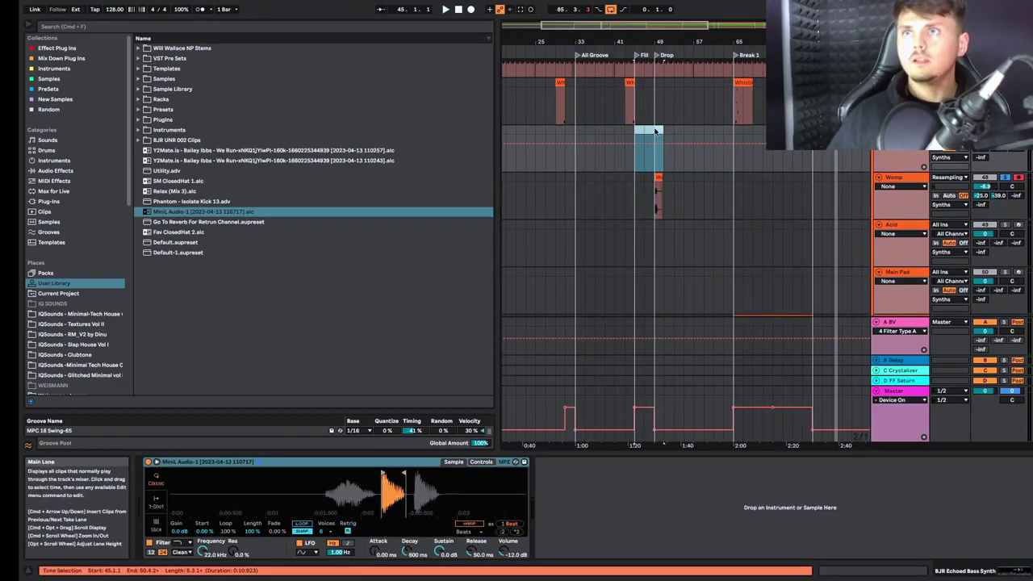
scroll(655, 130, up, 3)
key(Delete)
Step: Split the third hit of the recorded Womp clip into its own clip from 49.2.3 to 49.3.2
click(664, 196)
key(z)
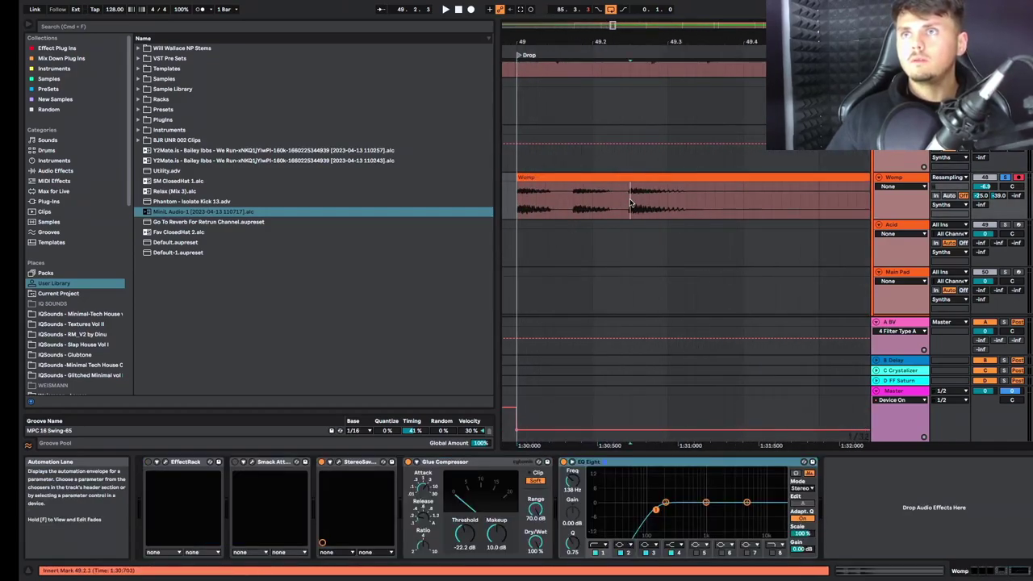
click(688, 196)
key(super+e)
click(662, 178)
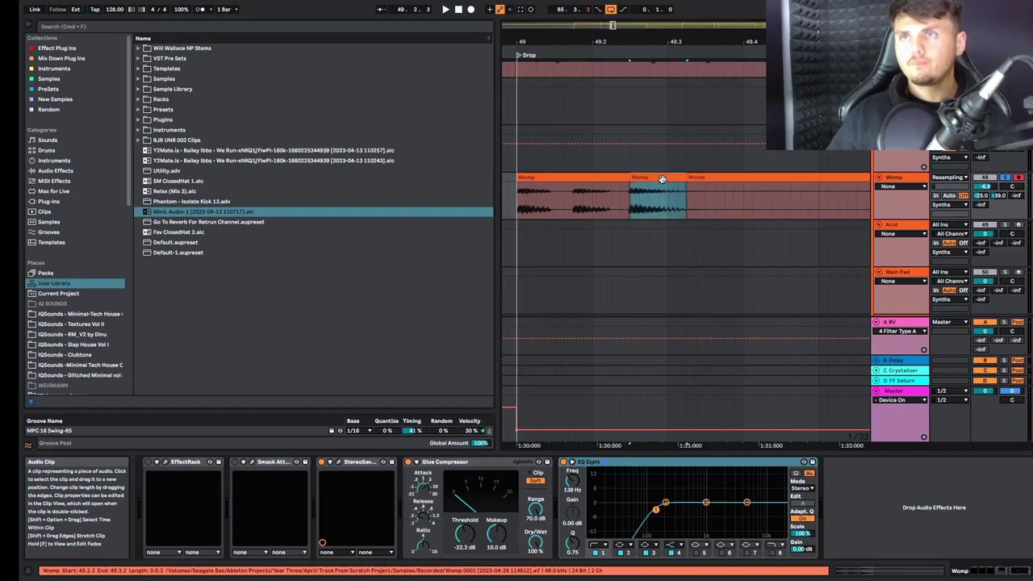
Step: Place a reversed copy of the separated Womp hit at 48.4.2 so it ends on the drop at 49.1.1, and play it
scroll(662, 179, down, 3)
click(531, 199)
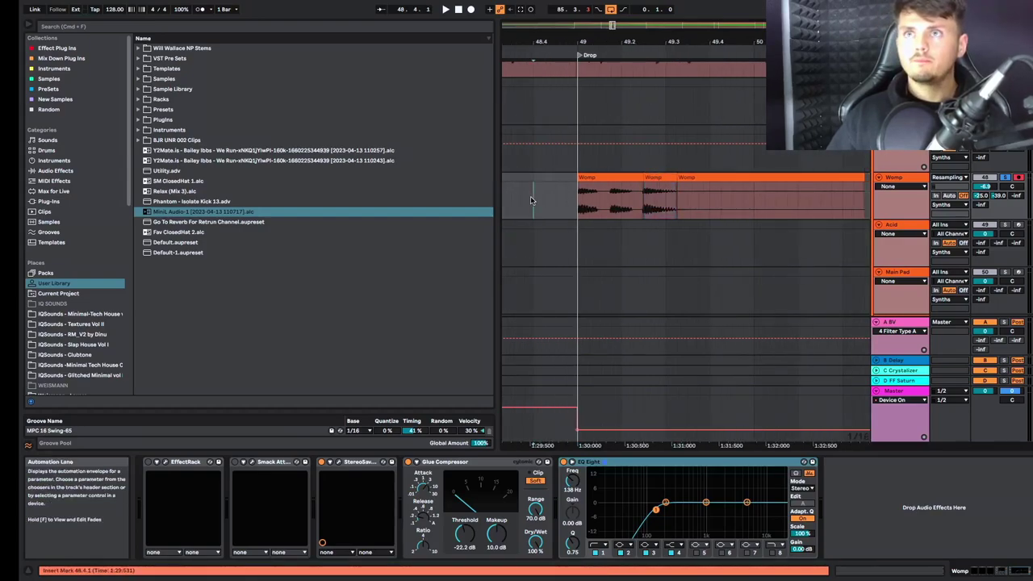
scroll(539, 199, up, 3)
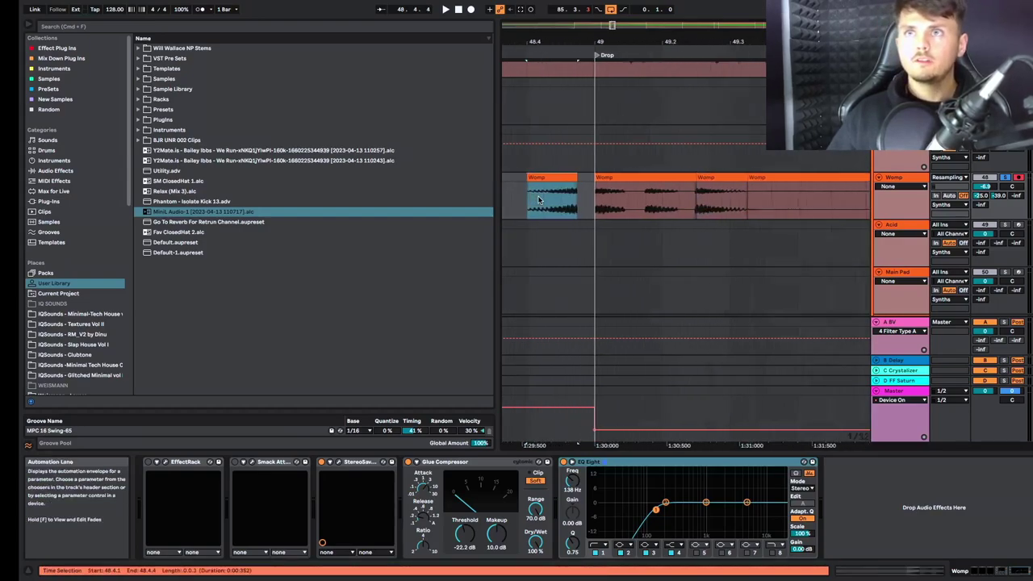
drag(576, 177, 598, 177)
key(space)
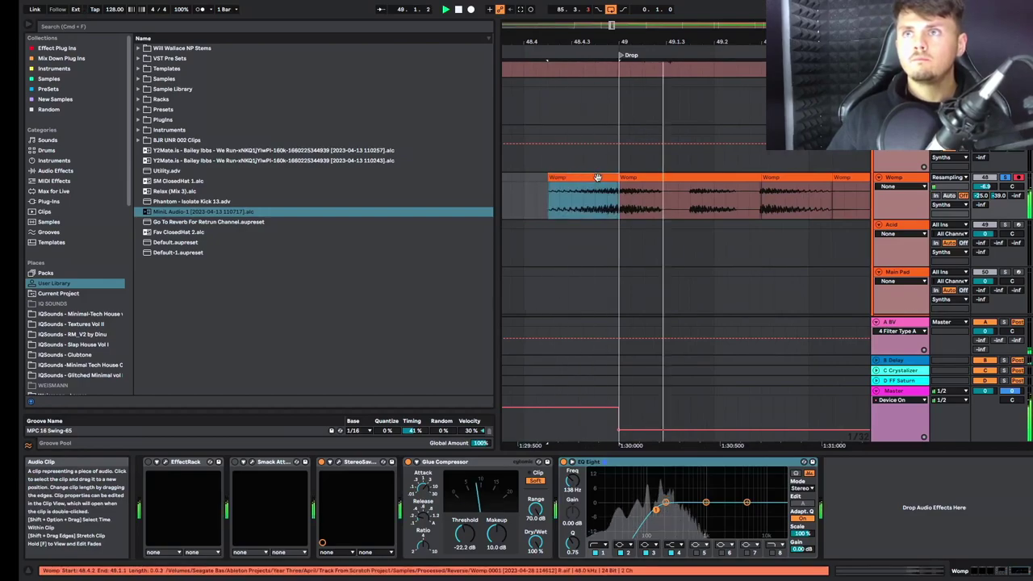
Step: Play the fill into the drop from 44.3.1 and lower the Womp track's volume to -11.1 dB
scroll(598, 177, down, 4)
scroll(598, 178, down, 2)
scroll(599, 180, left, 4)
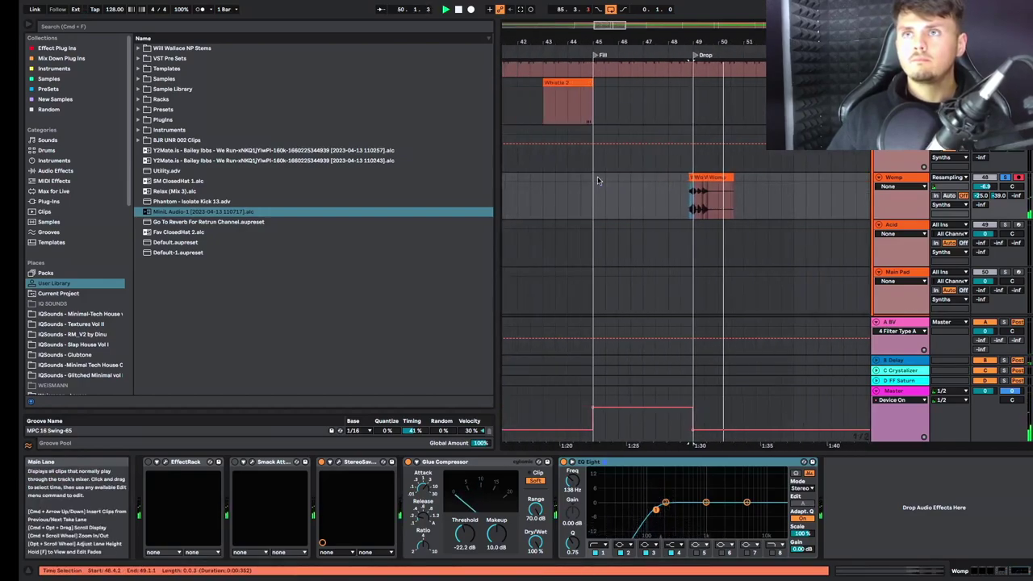
click(615, 185)
key(space)
key(space)
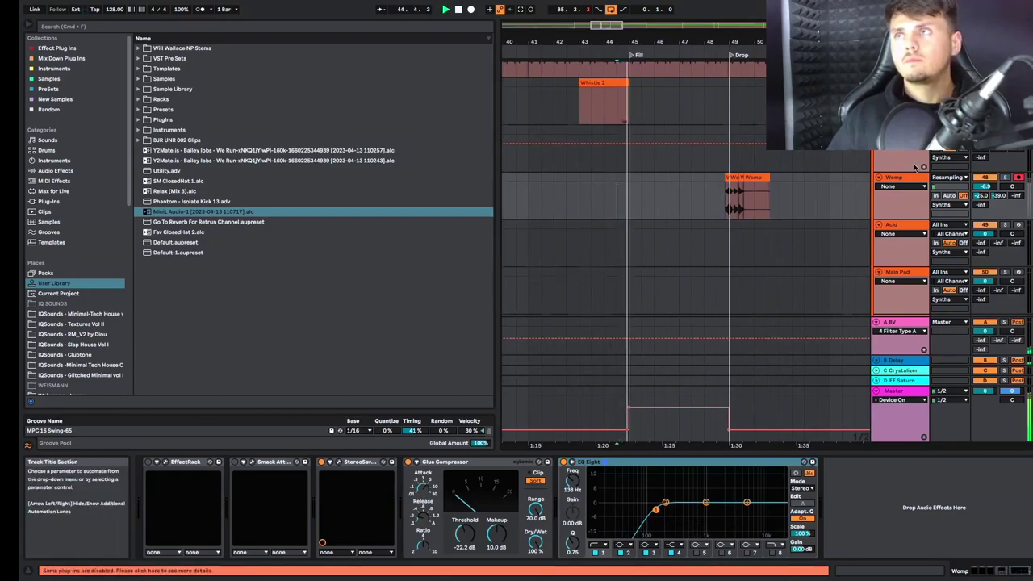
scroll(894, 224, up, 3)
scroll(894, 225, down, 1)
click(894, 225)
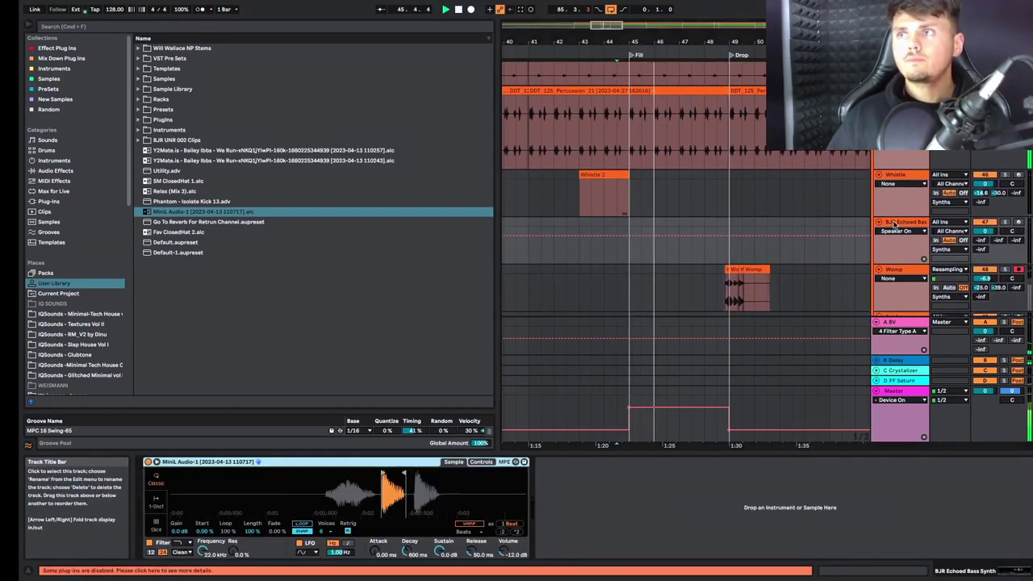
scroll(803, 199, down, 2)
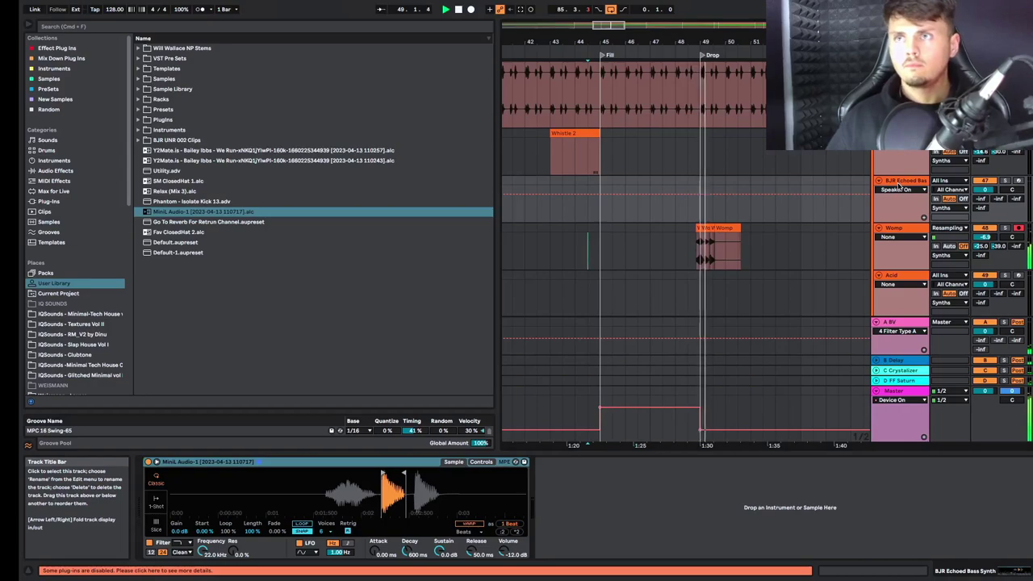
drag(985, 238, 985, 226)
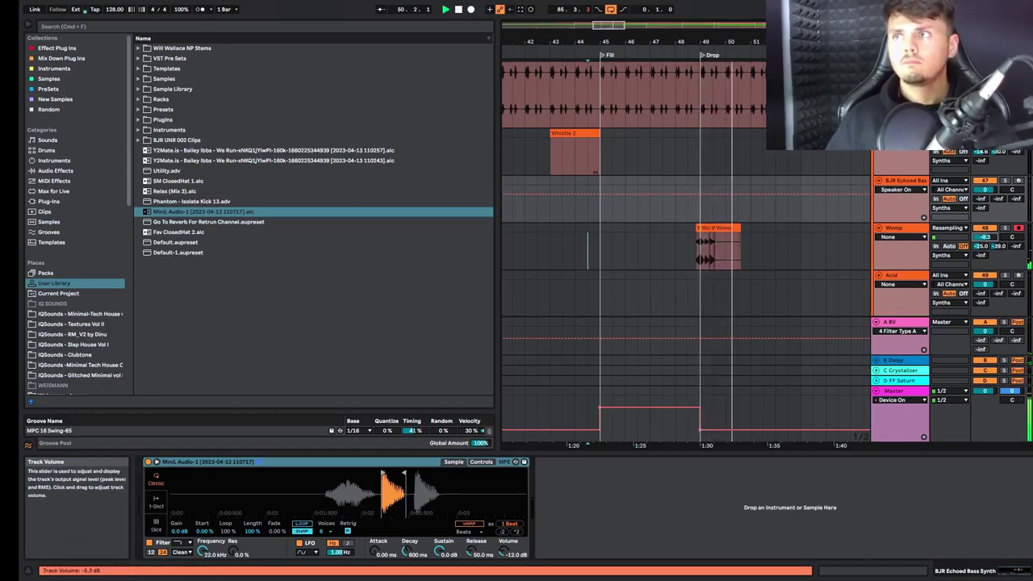
Step: Make EQ Eight band 4 on the Womp track a low-pass filter at about 1.86 kHz with a Q of about 0.93
click(896, 232)
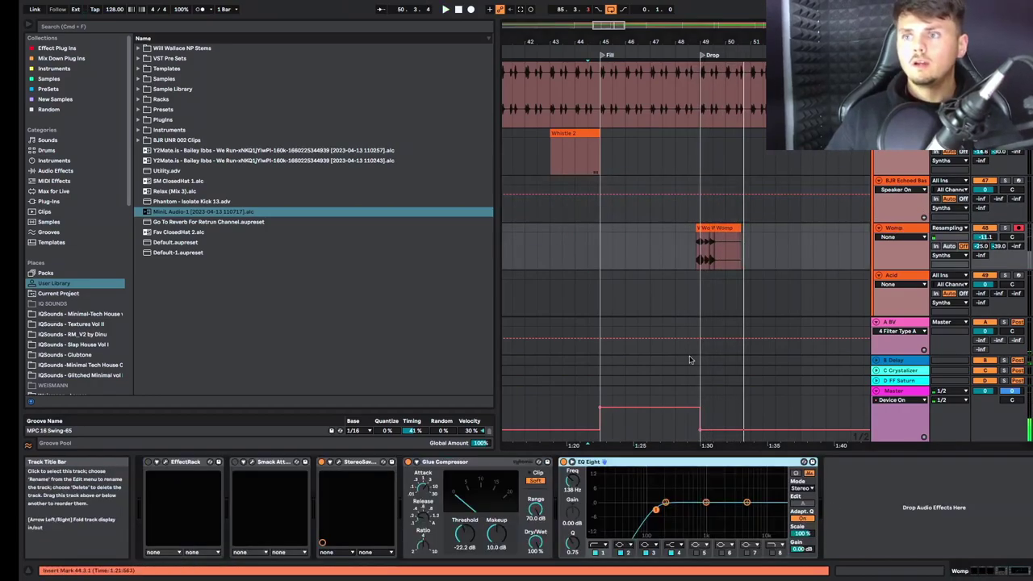
click(670, 544)
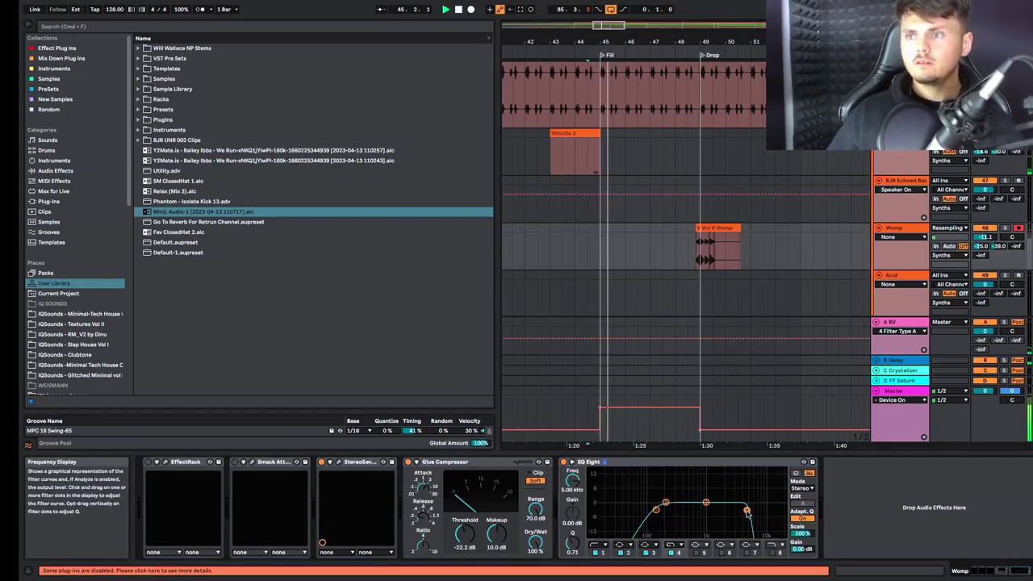
drag(749, 514, 718, 502)
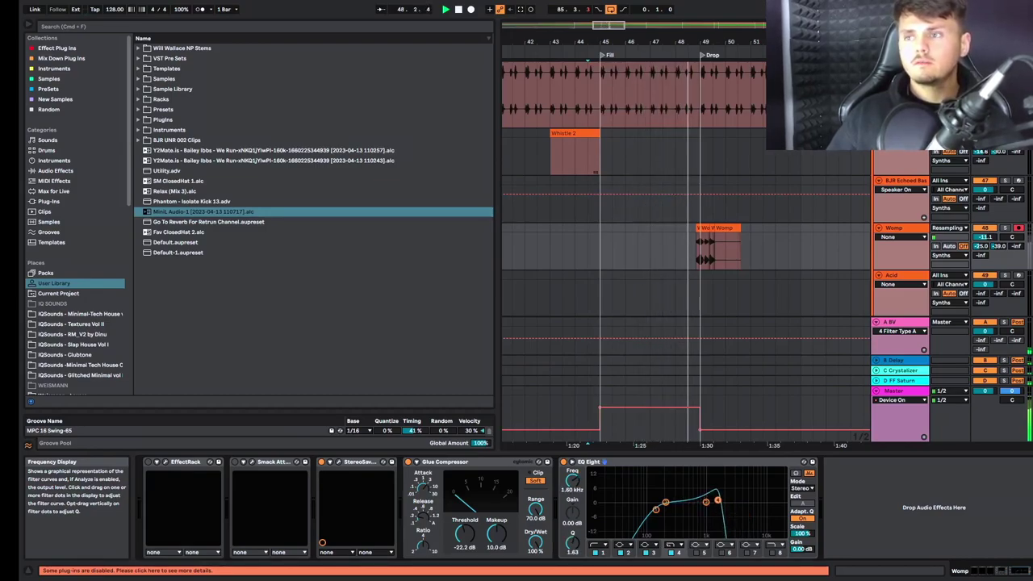
drag(718, 500, 713, 502)
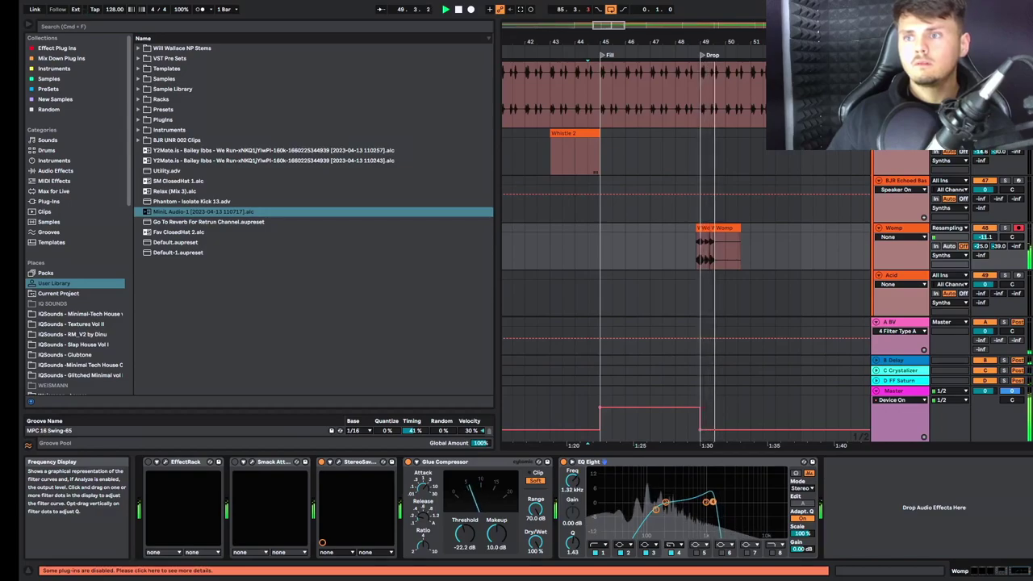
click(701, 268)
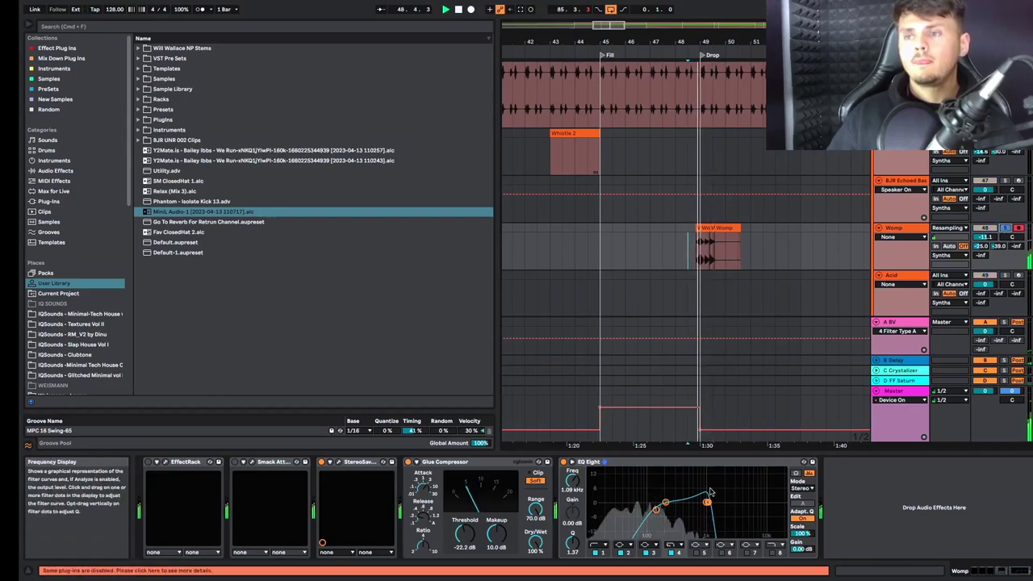
drag(706, 506, 714, 509)
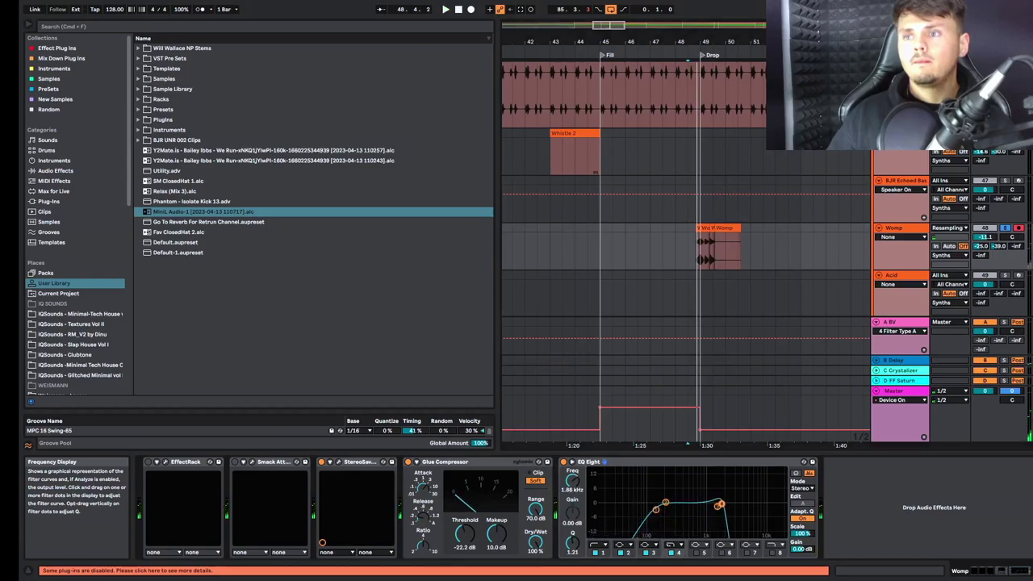
drag(722, 504, 719, 507)
Step: Add the H-Delay Stereo effect from the Echo & Delays collection after EQ Eight on the Womp track
click(901, 229)
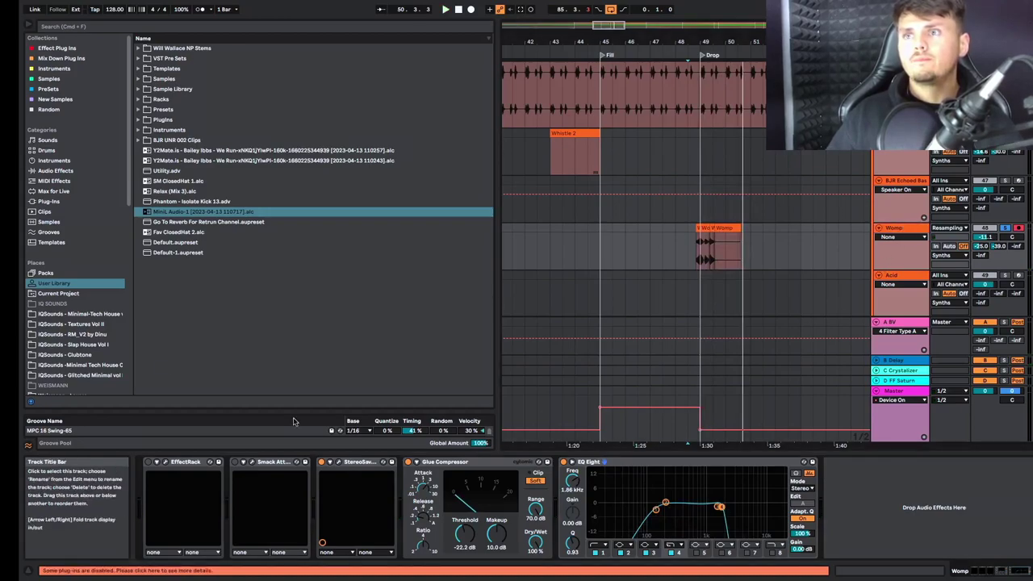
click(77, 60)
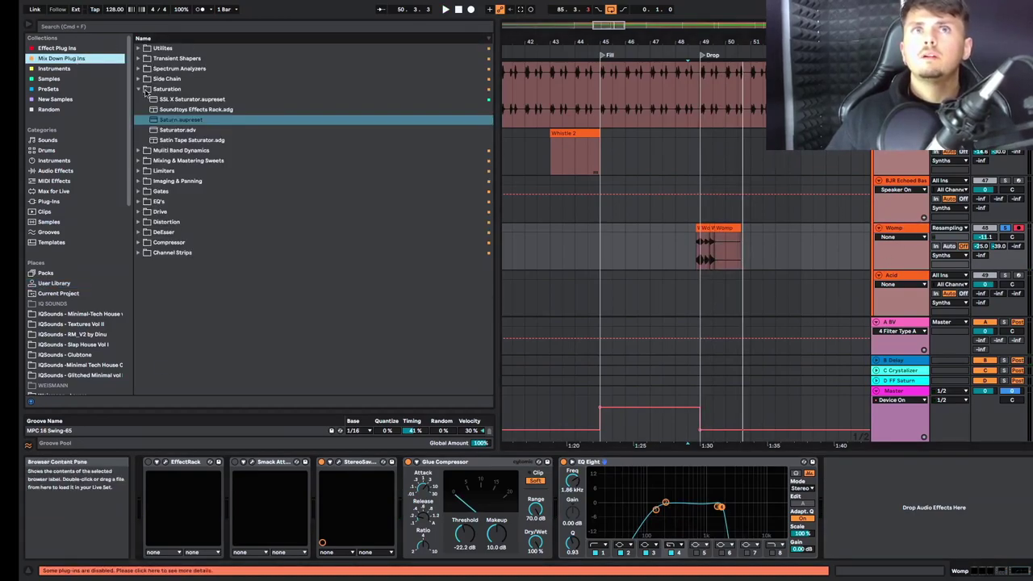
key(Up)
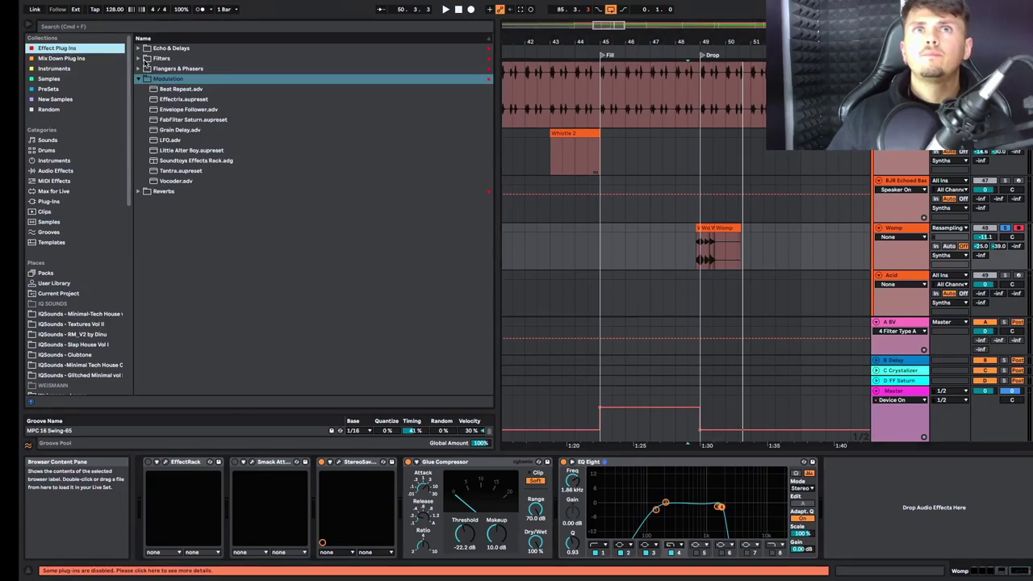
click(138, 49)
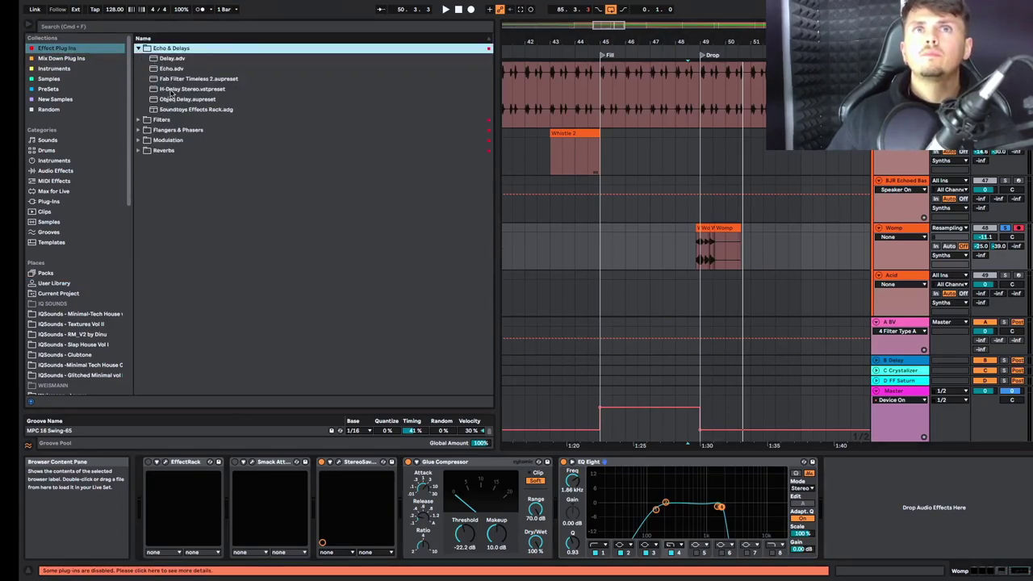
click(167, 89)
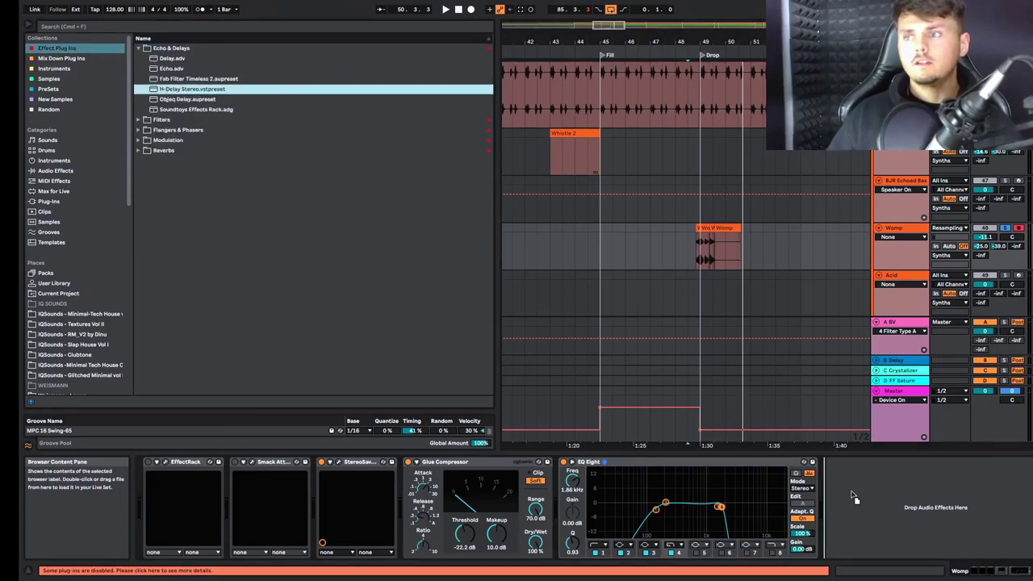
drag(834, 490, 834, 490)
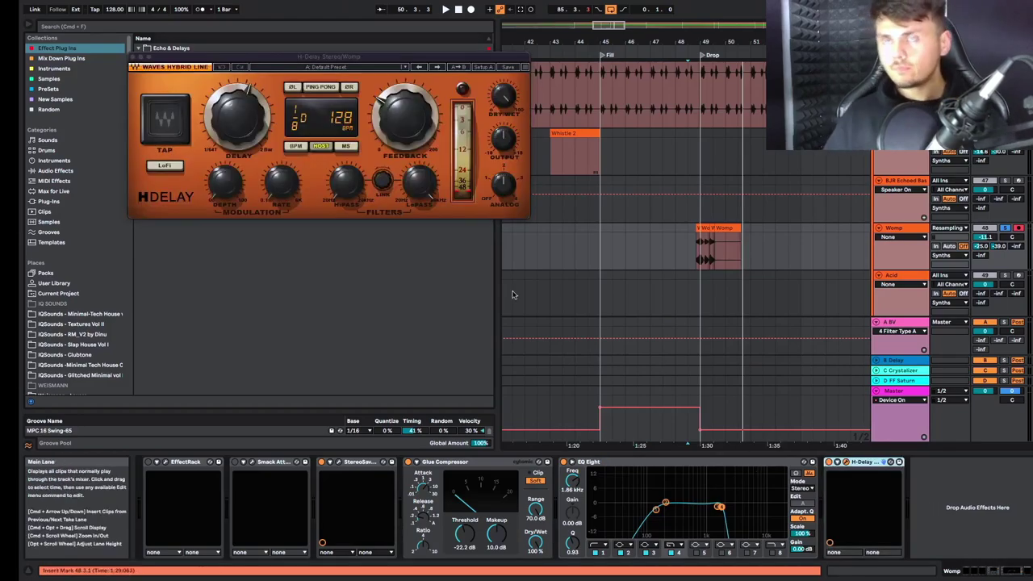
Step: Load the Basic Stereo preset in H-Delay, auditioning the presets with the Womp track taken out of solo
click(441, 71)
key(space)
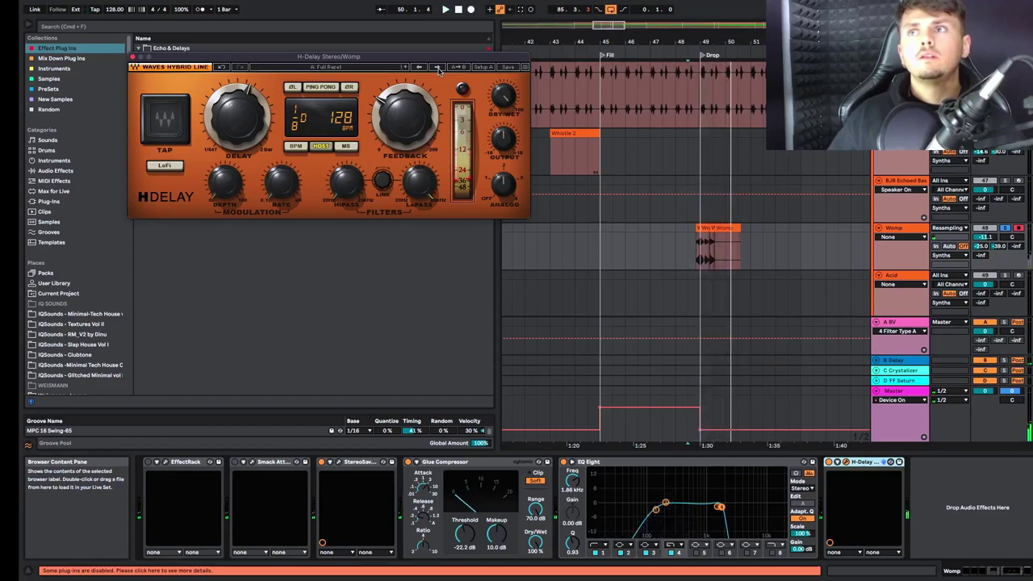
click(1005, 229)
key(space)
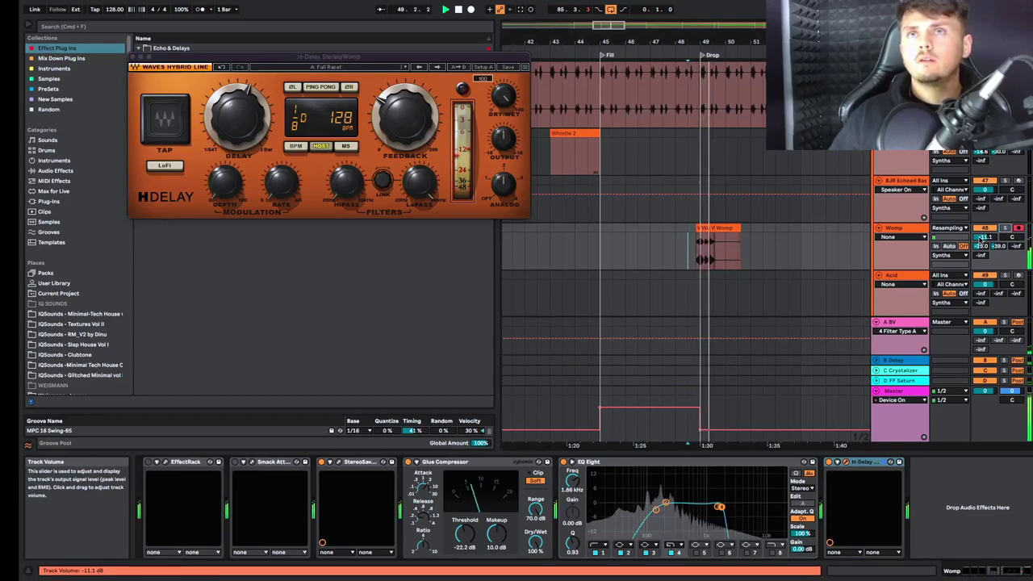
click(435, 68)
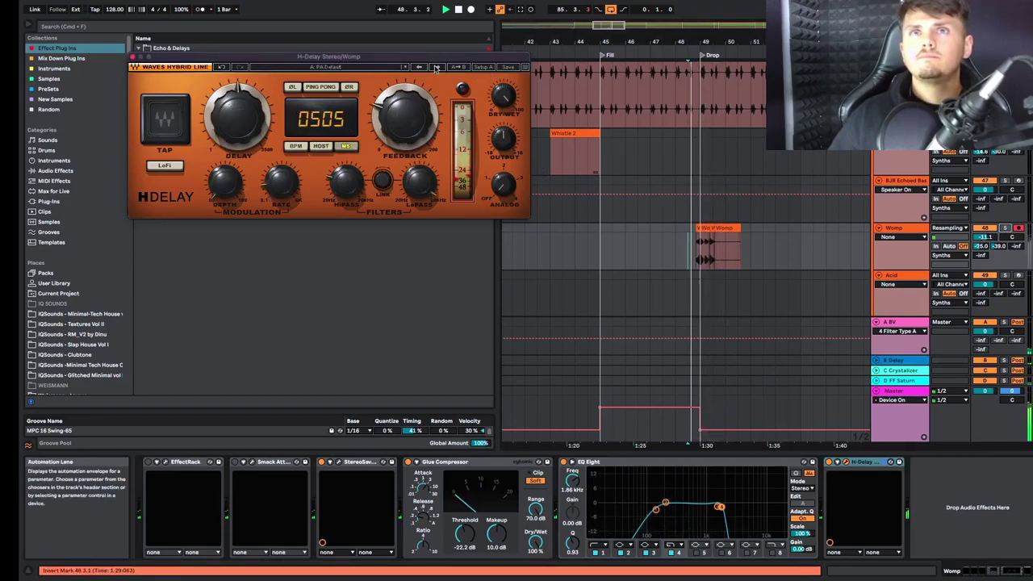
click(436, 68)
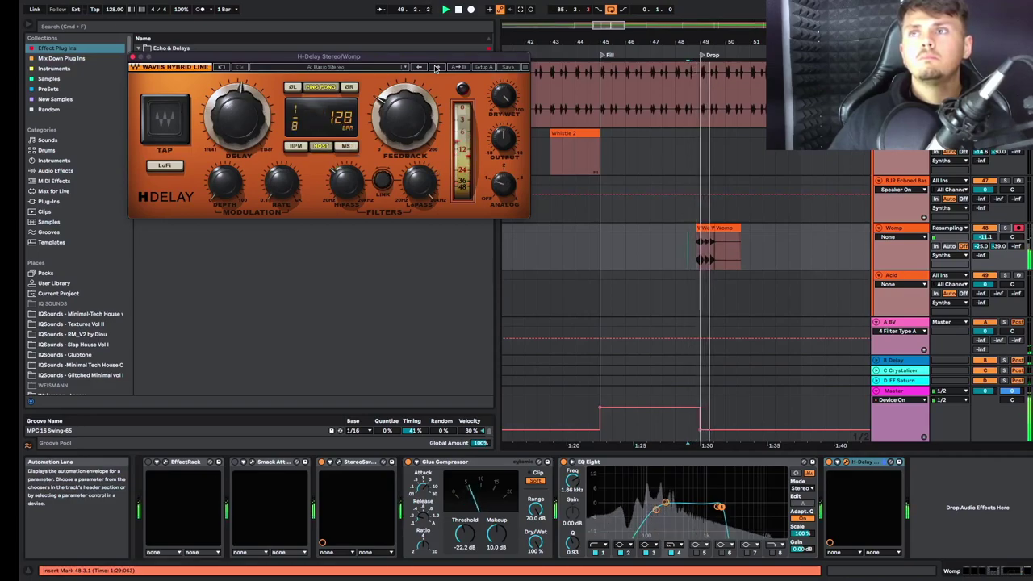
Step: Solo the Womp track and bypass H-Delay to hear the womp hits dry
key(space)
click(1005, 230)
key(space)
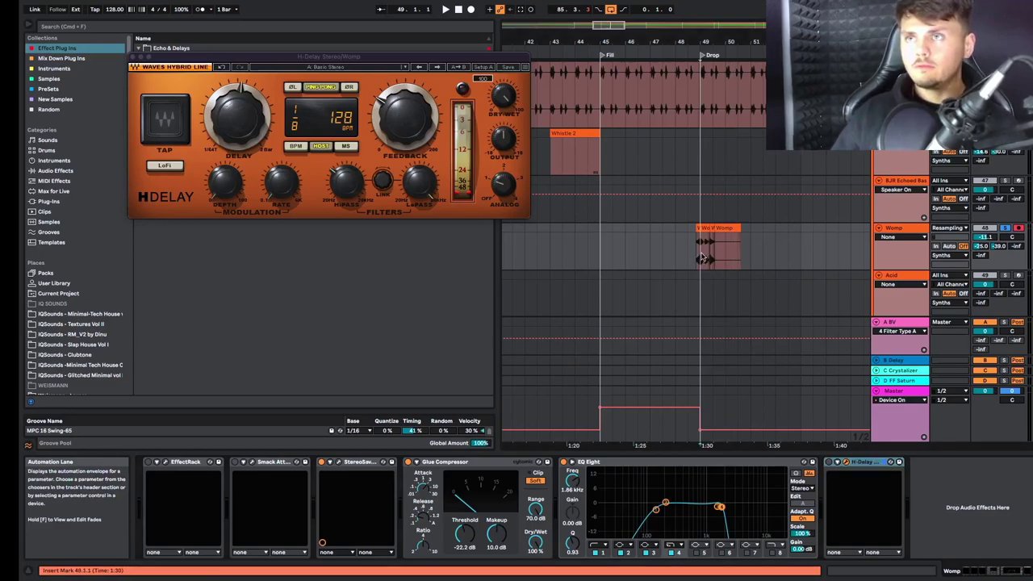
Step: Deactivate the Womp clips from 49.1.3 to 50.1.2, enable H-Delay and play the transition into the drop
scroll(702, 258, up, 3)
scroll(707, 254, up, 2)
drag(709, 252, 829, 229)
key(0)
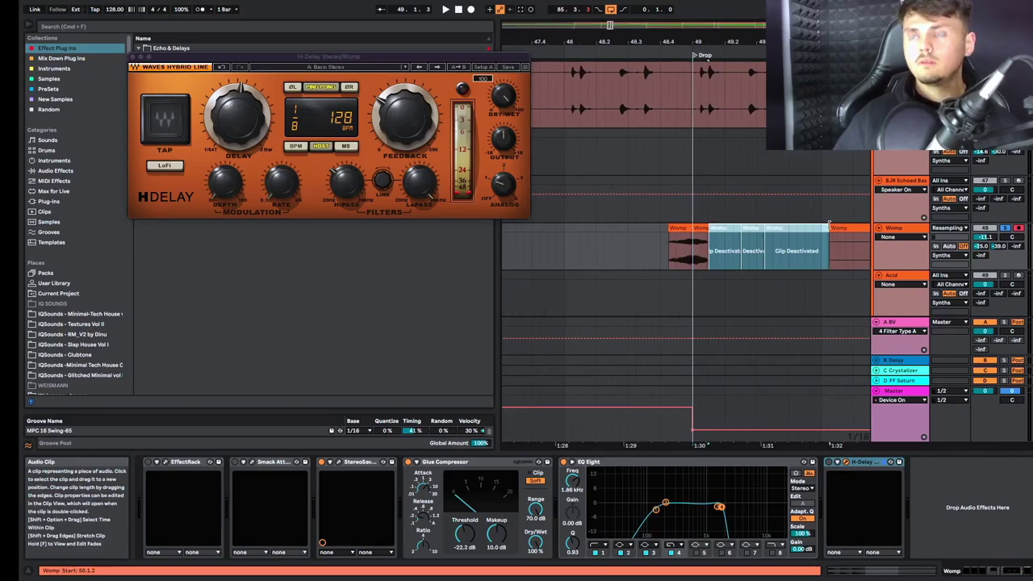
scroll(823, 246, down, 2)
click(725, 252)
click(831, 463)
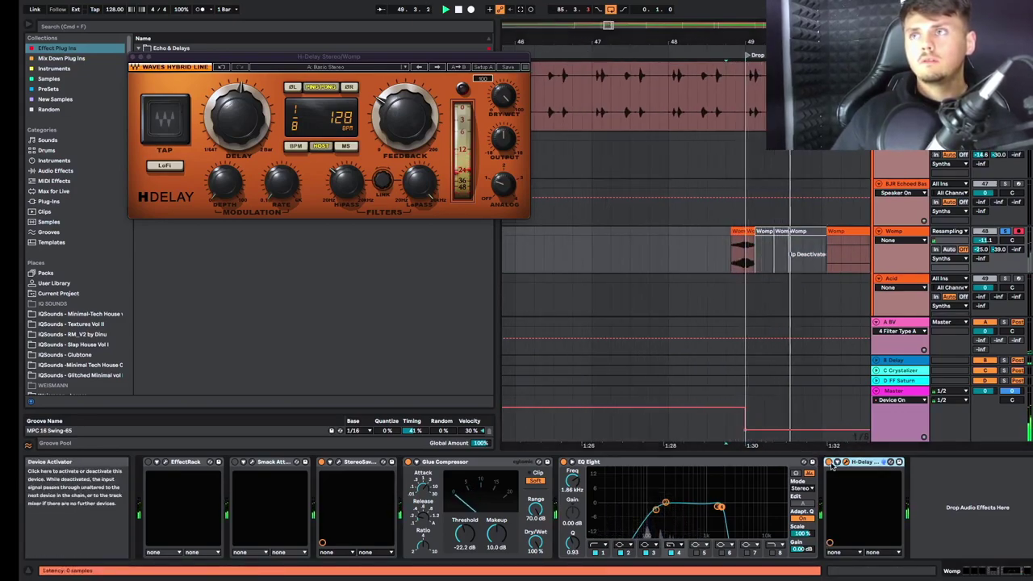
scroll(682, 244, down, 2)
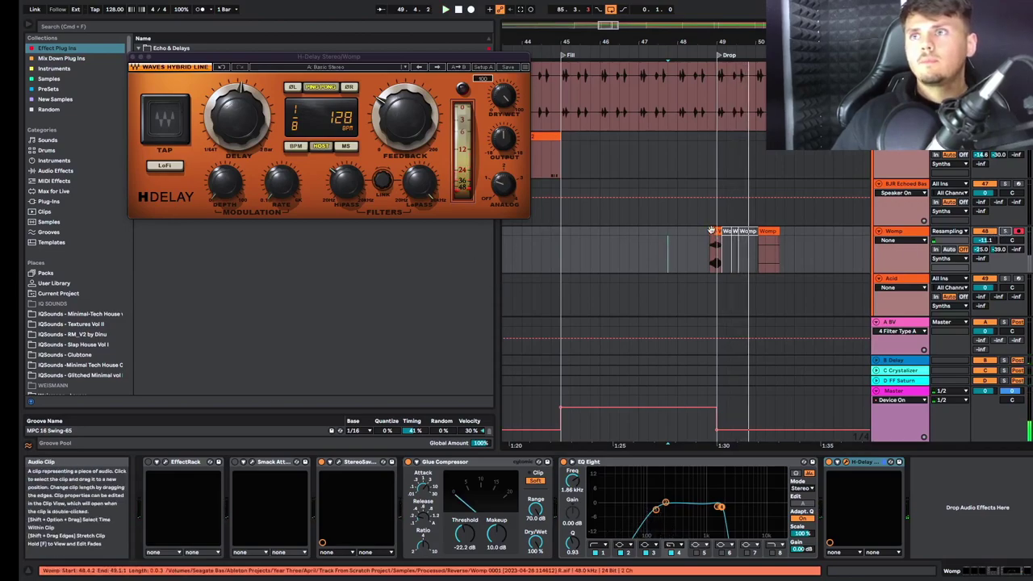
Step: Reactivate the Womp clips after the drop, bypass H-Delay and place the insert mark at 45.1.1
scroll(723, 240, up, 2)
drag(722, 242, 791, 229)
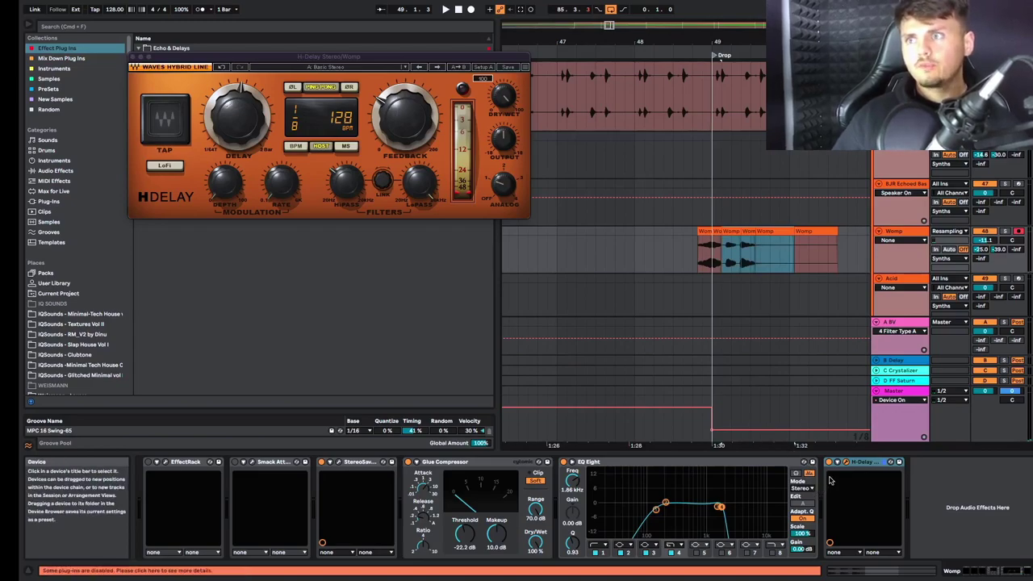
scroll(621, 222, down, 1)
scroll(621, 222, down, 3)
click(654, 240)
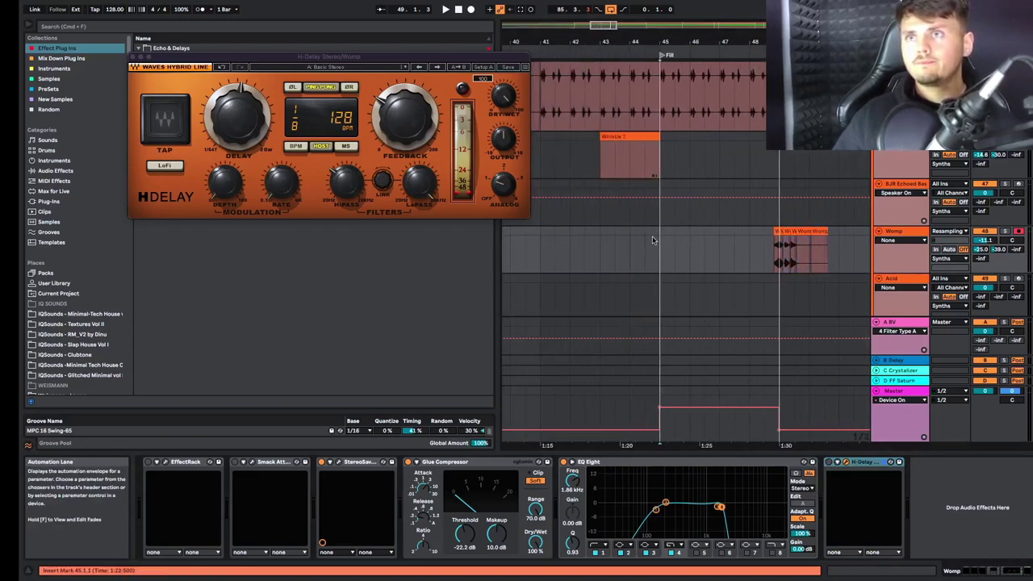
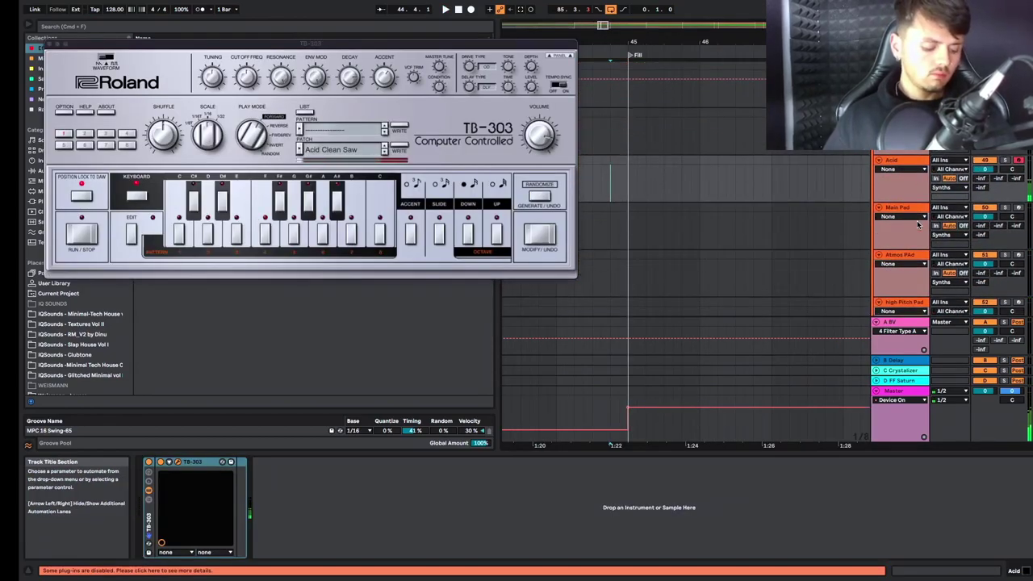
Step: Close the TB-303 window and record a MIDI take on the Acid track from 44.1.1 through the fill
click(50, 46)
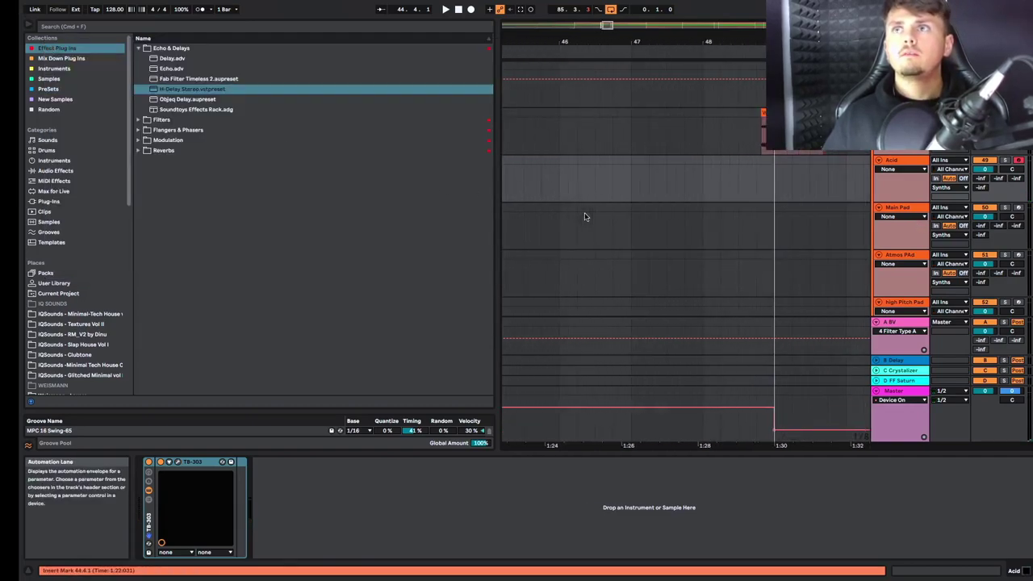
scroll(585, 216, left, 4)
key(space)
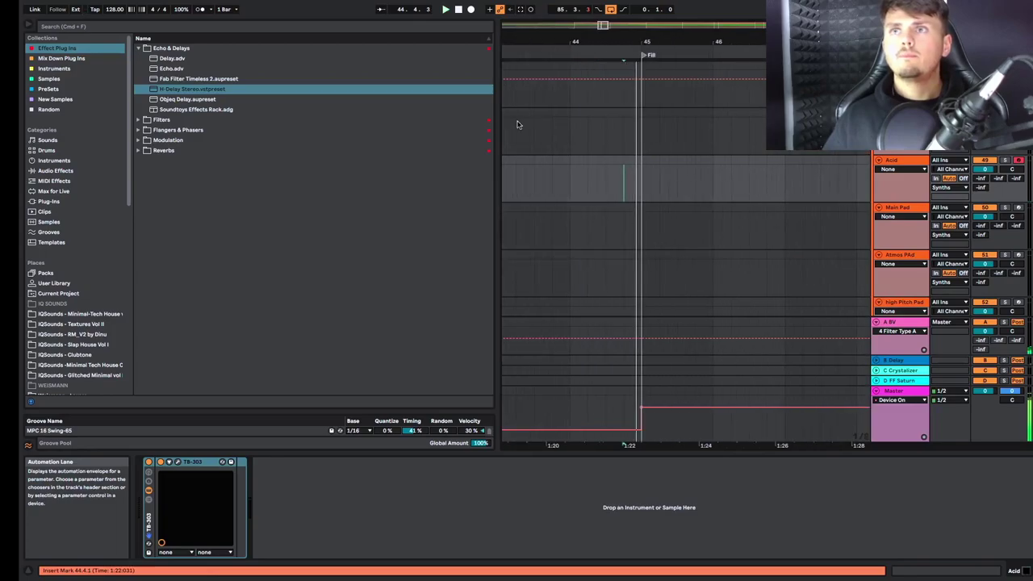
click(461, 11)
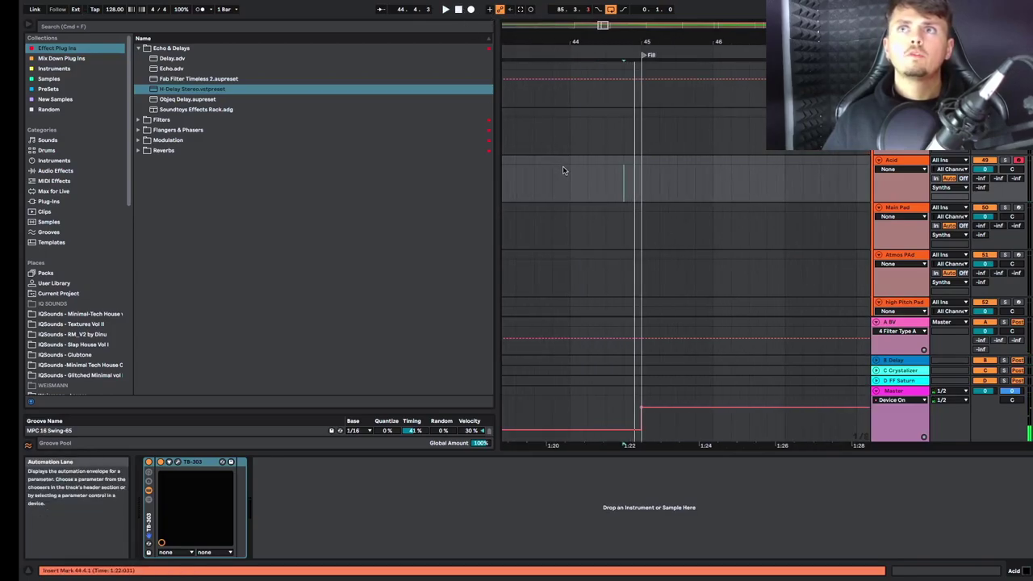
click(472, 10)
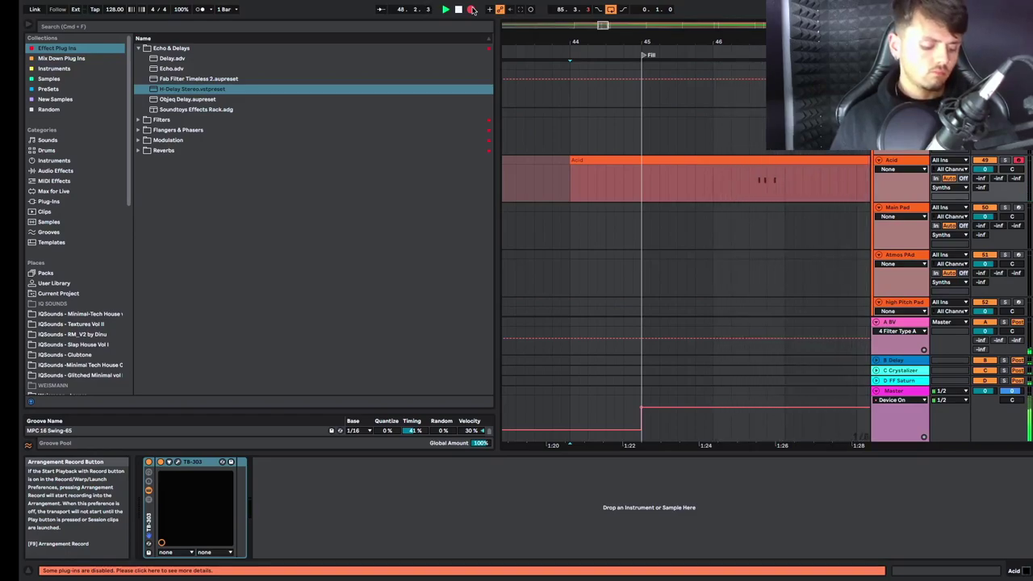
key(space)
Step: Play back the recorded Acid clip and trim its start to 45.1.1, where the fill begins
key(space)
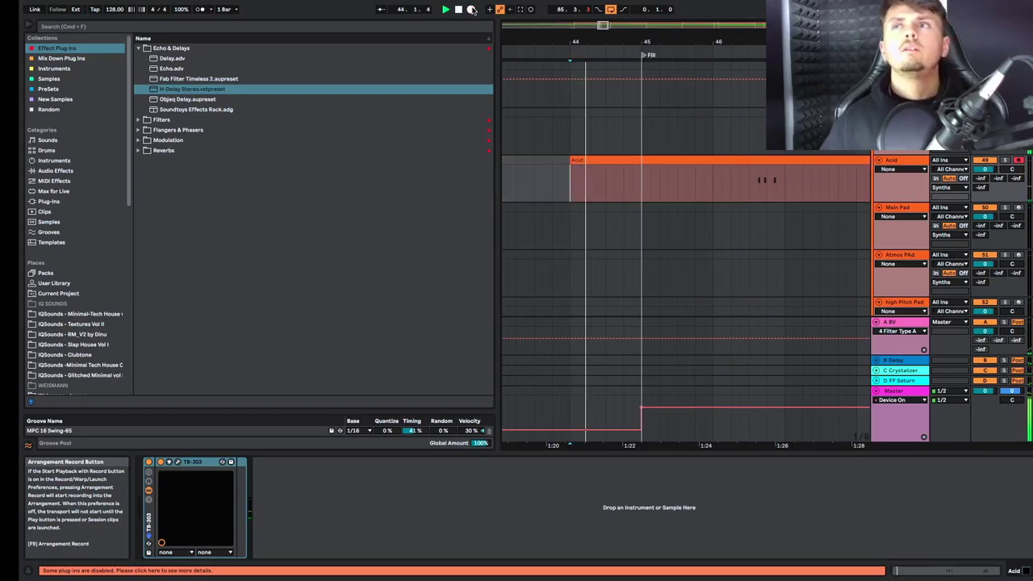
drag(569, 161, 642, 161)
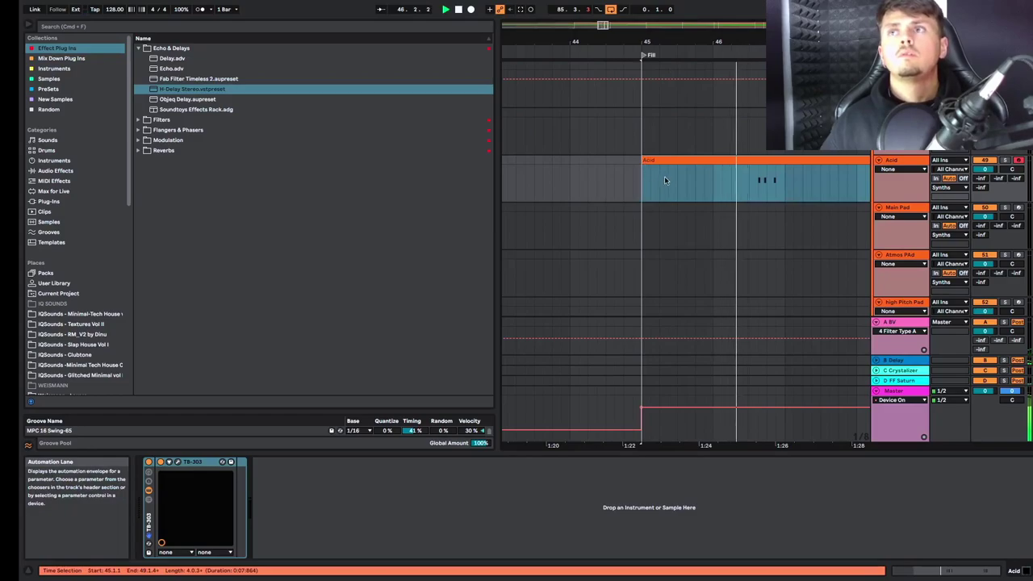
key(space)
key(space)
Step: Split the Acid clip at 47.1.1 and open its first two-bar part in the note editor during playback
click(782, 181)
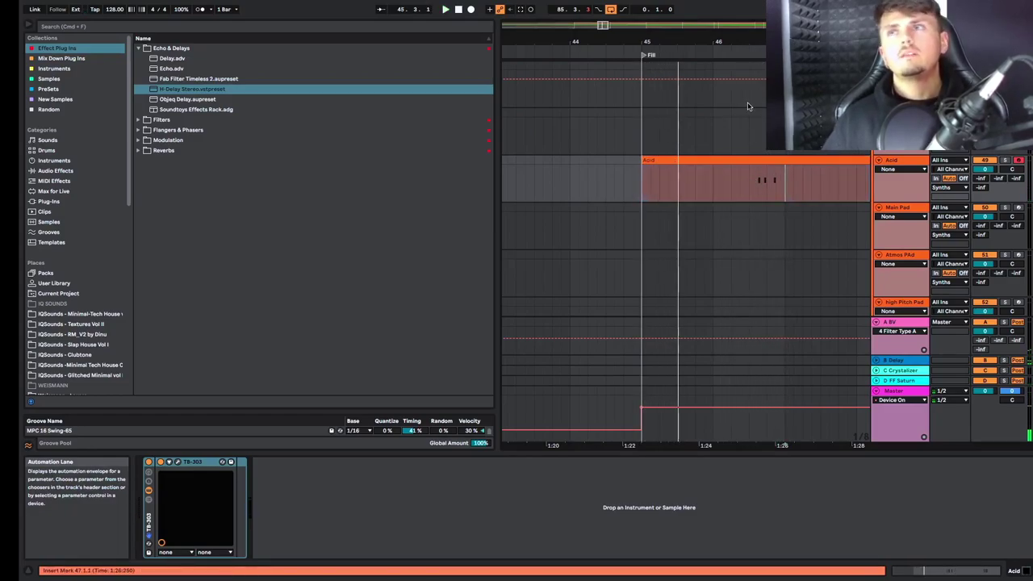
click(644, 197)
click(785, 174)
key(space)
key(super+e)
click(728, 181)
key(space)
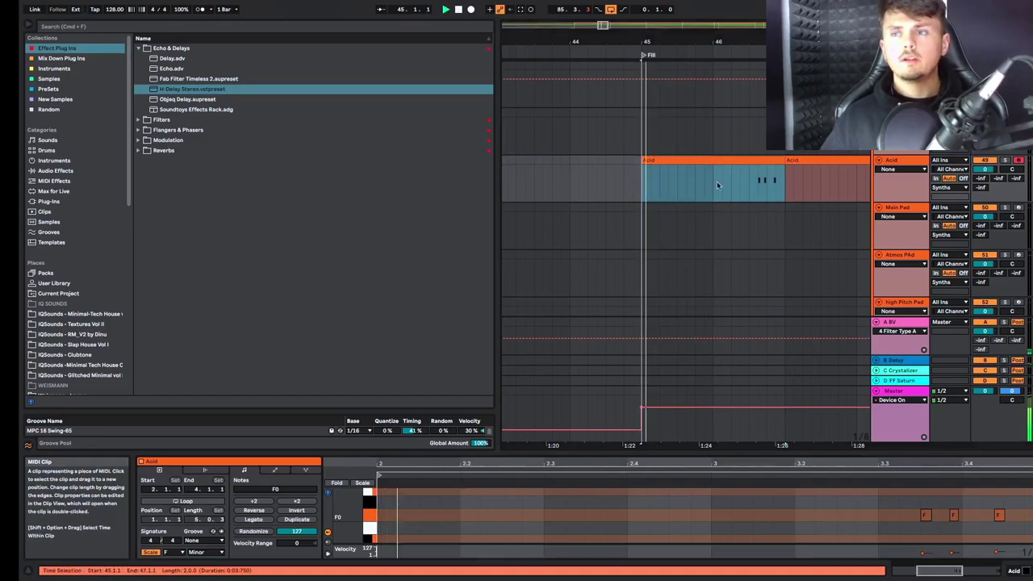
Step: Add F0 notes at 3.1.3, 3.1.4, 3.2 and 3.2.3 in the first Acid clip and deactivate the three recorded notes
double_click(765, 516)
key(space)
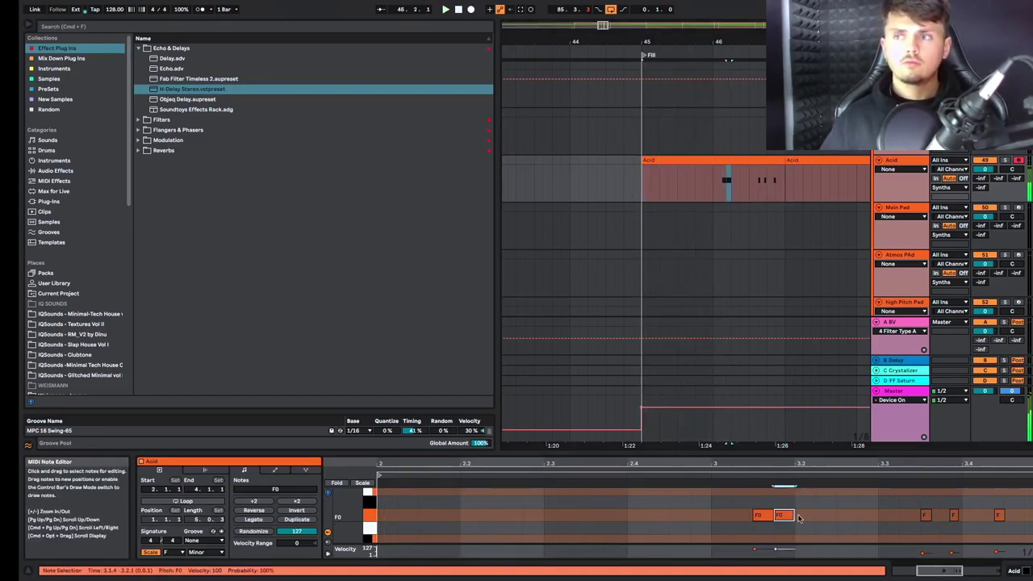
double_click(798, 516)
double_click(842, 516)
key(space)
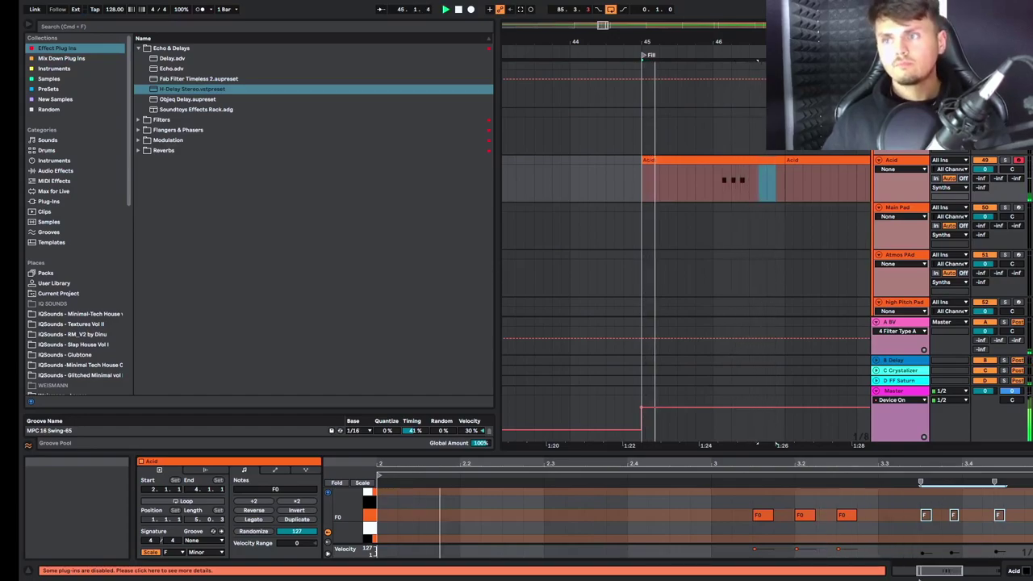
double_click(781, 517)
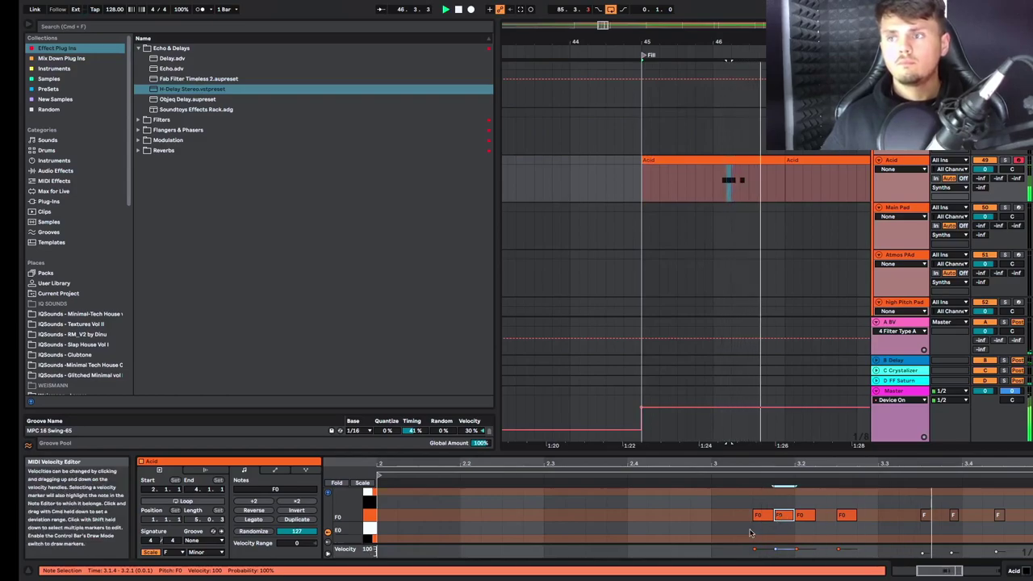
Step: Shorten the four new F0 notes together to brief stabs and lower their velocity while auditioning them
drag(751, 530, 911, 500)
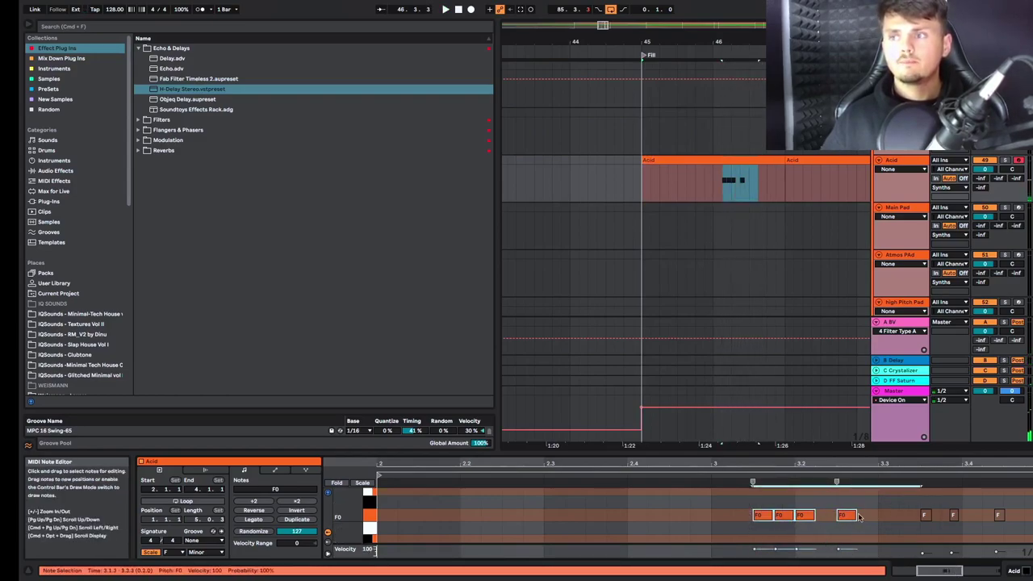
drag(855, 516, 837, 523)
key(space)
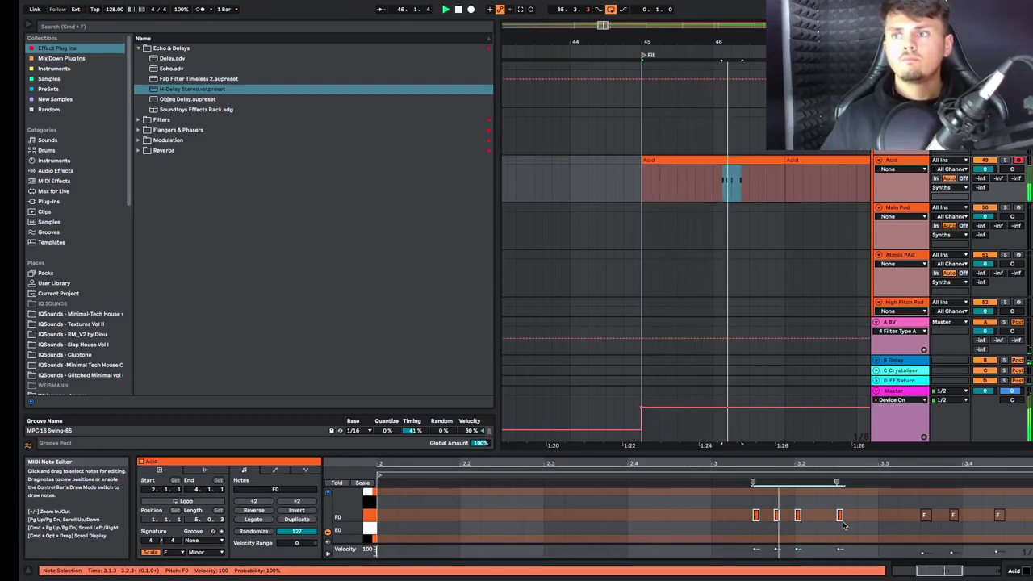
drag(746, 523, 902, 509)
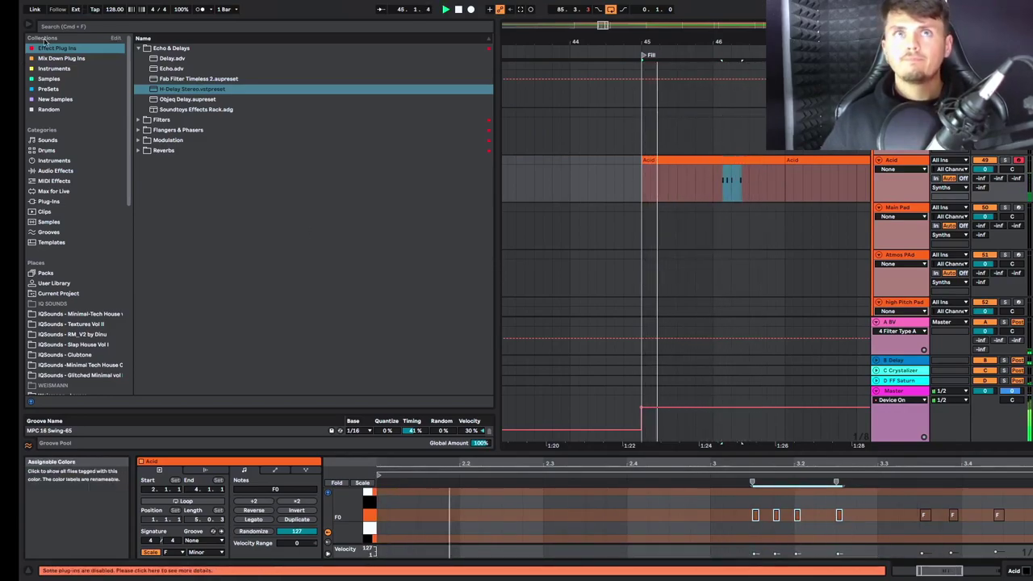
Step: Show the Acid track's devices and open the TB-303 plug-in window
double_click(903, 161)
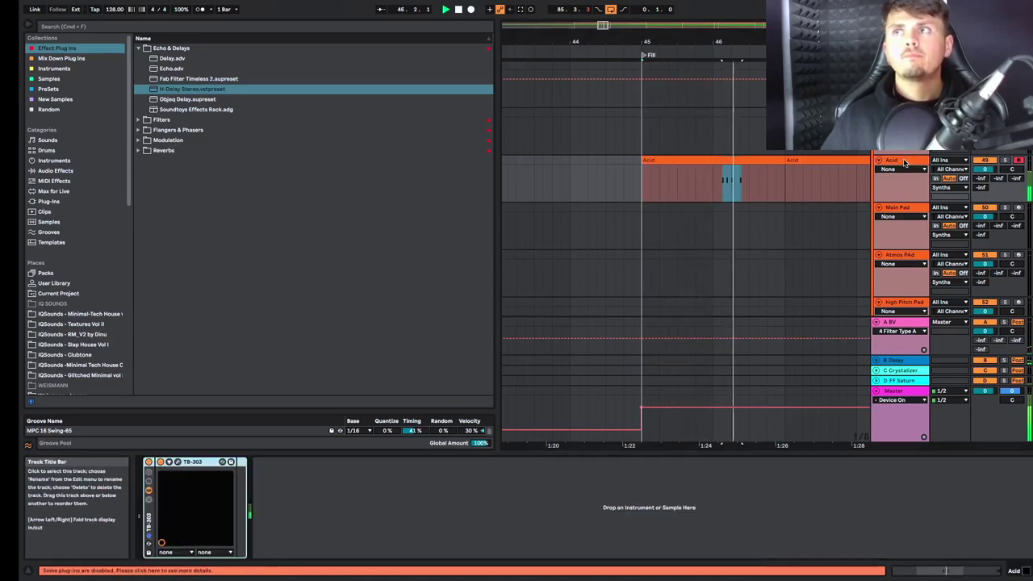
click(165, 462)
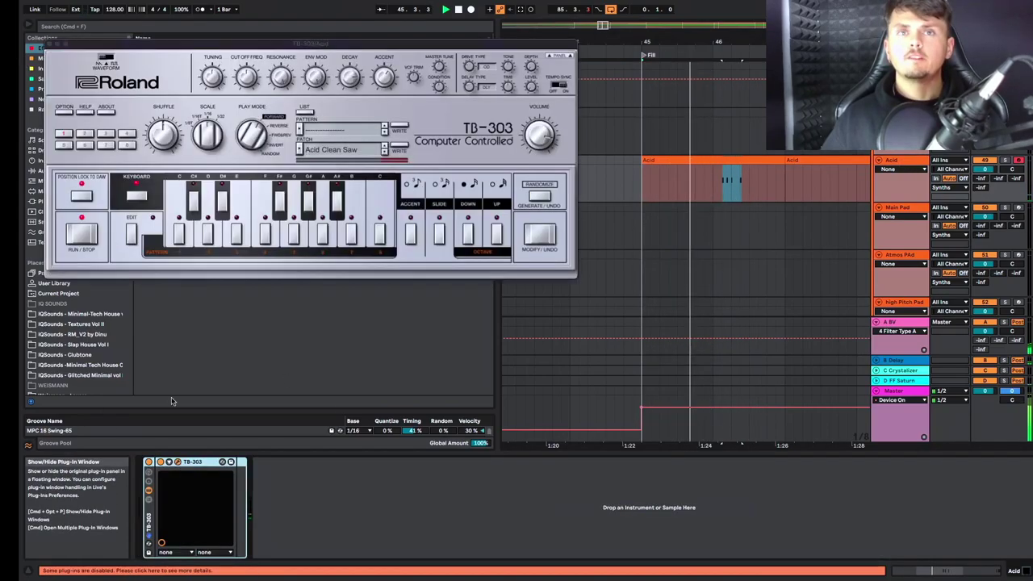
click(106, 60)
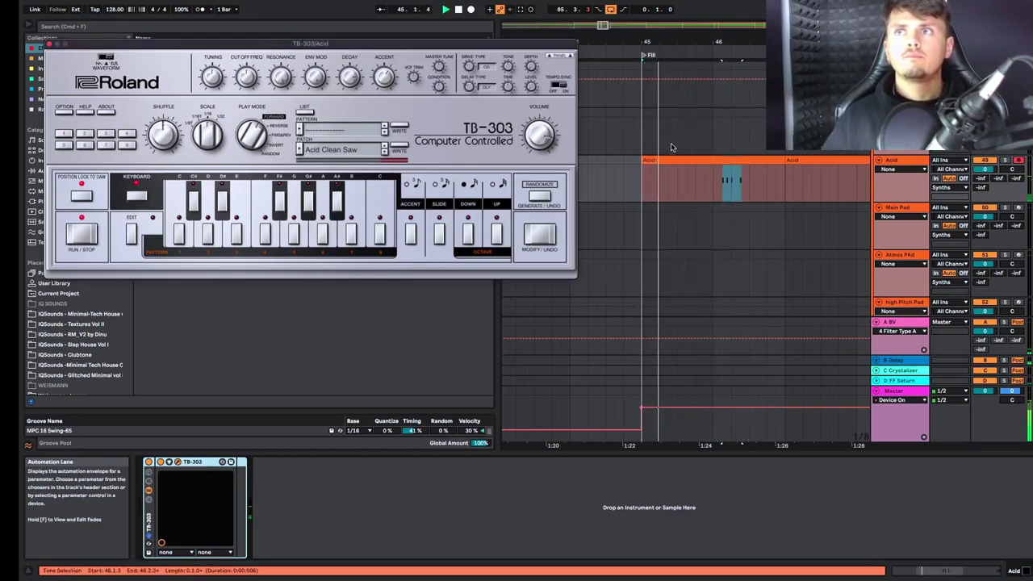
Step: Raise the velocity of the four active F0 notes to about 95 and lengthen the last one to about a sixteenth
click(686, 179)
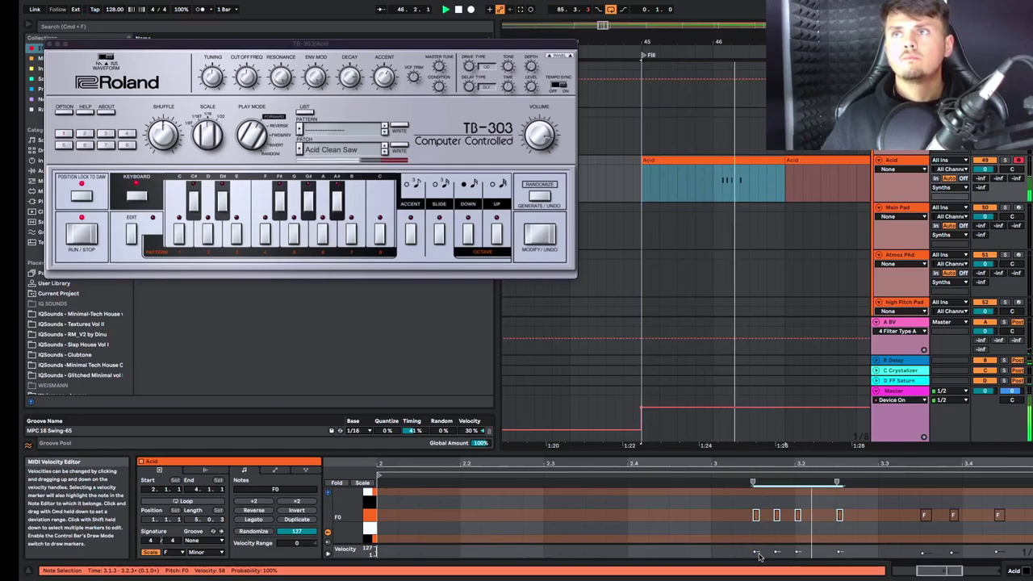
drag(757, 554, 761, 515)
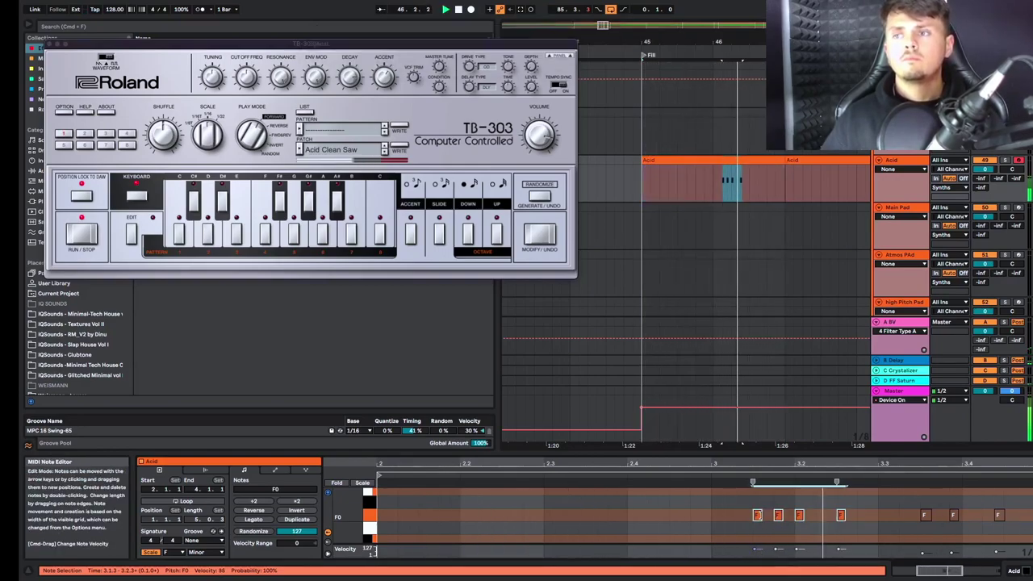
key(space)
click(754, 526)
click(842, 517)
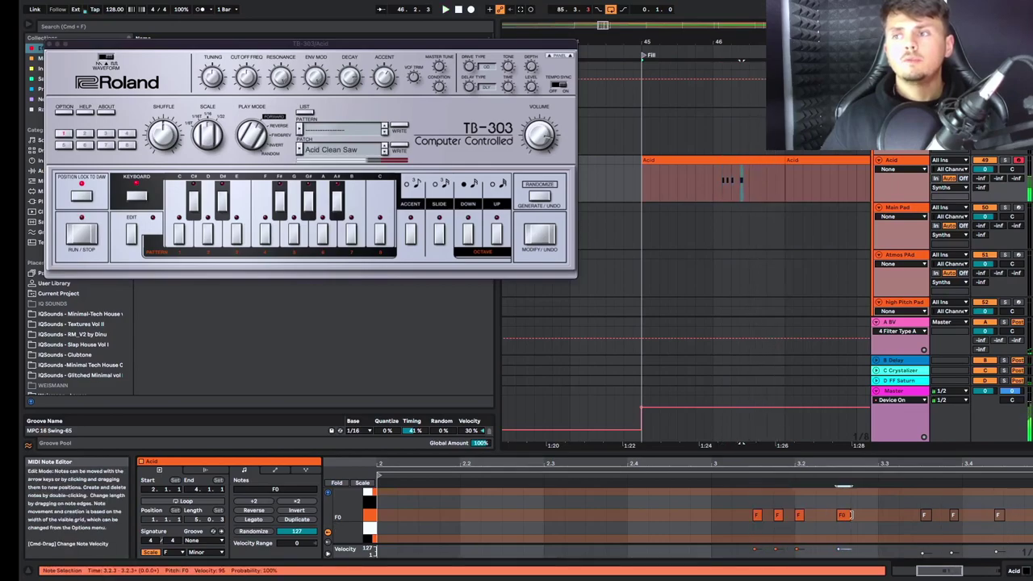
Step: Copy the edited two-bar Acid clip from 45.1.1 to 47.1.1 so it fills up to 49.1.1
scroll(733, 379, right, 2)
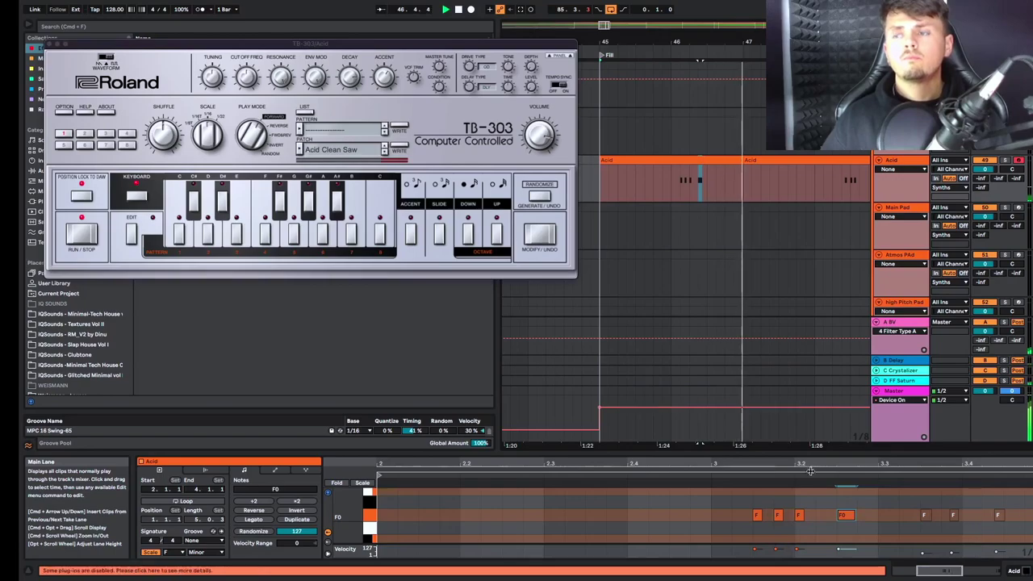
click(688, 159)
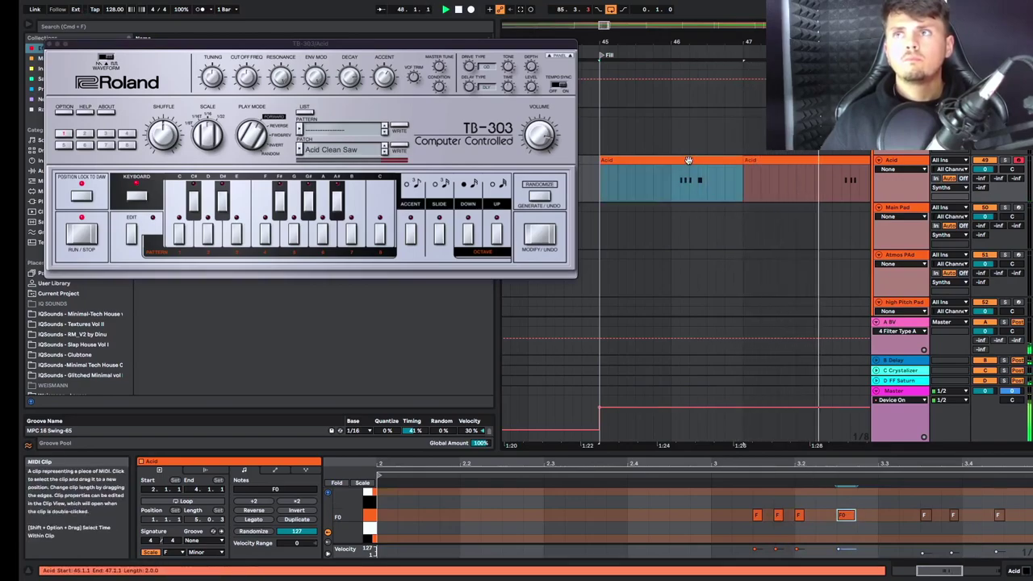
scroll(689, 160, right, 3)
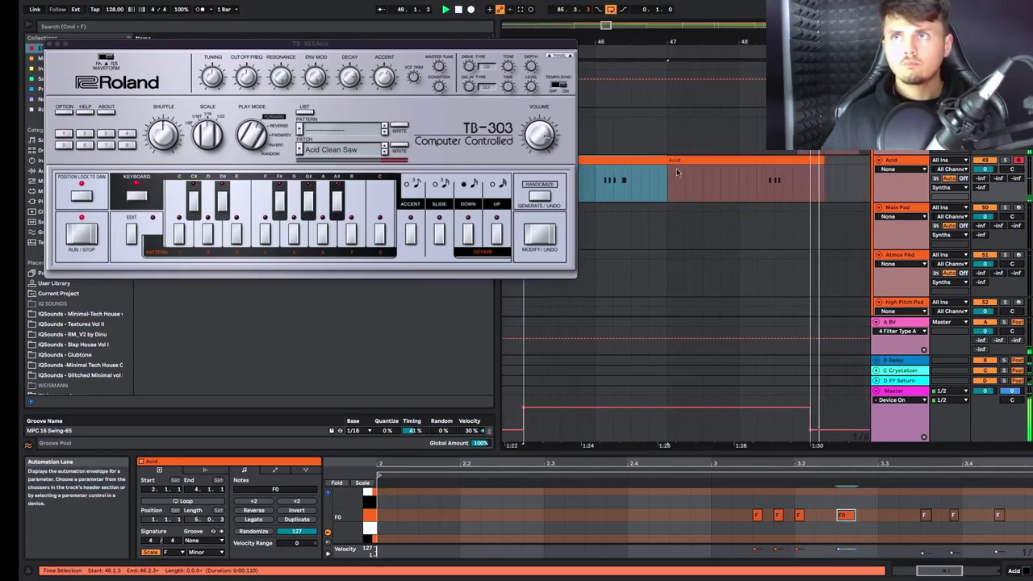
click(667, 178)
key(ctrl+e)
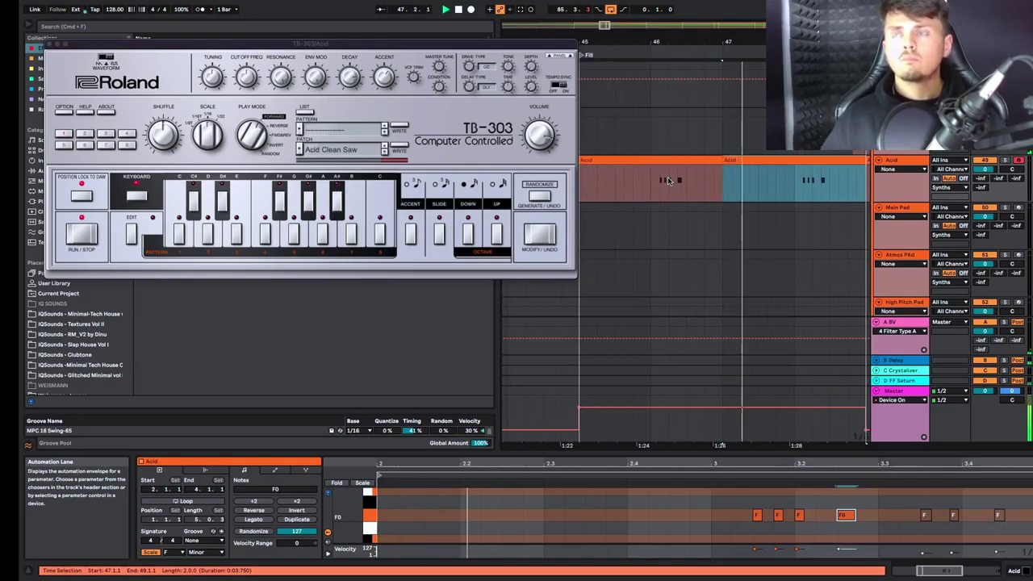
Step: Delete the longer fourth F0 note from the second Acid clip and audition the stabs from 46.1.1
scroll(675, 182, right, 2)
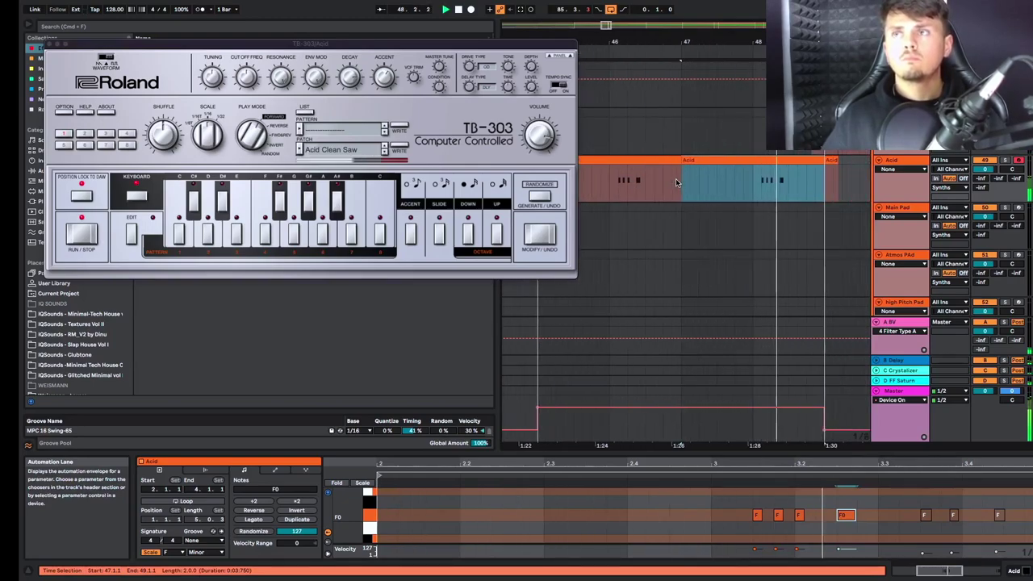
click(847, 515)
key(Delete)
click(783, 306)
key(space)
key(super+z)
click(604, 191)
key(space)
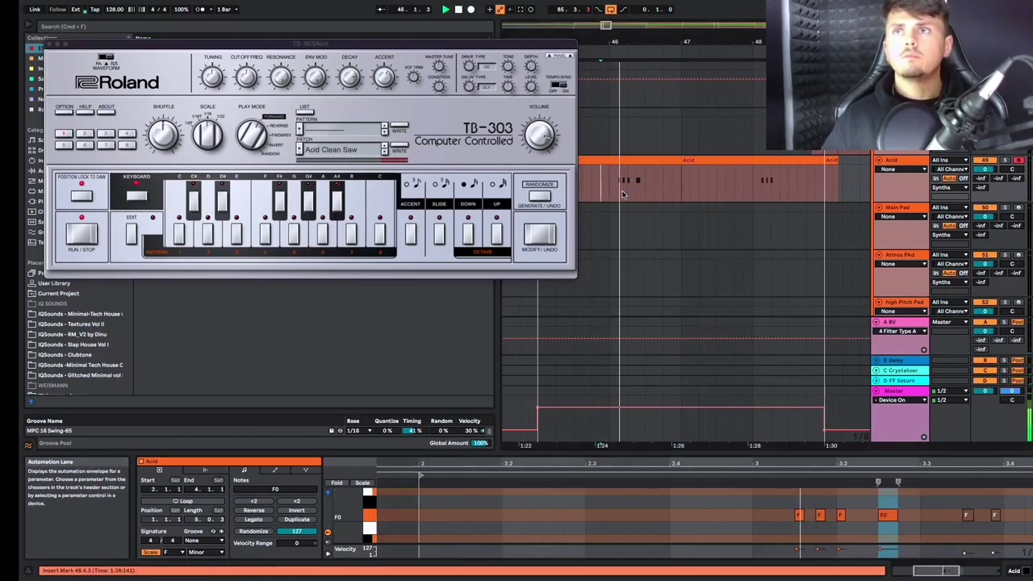
Step: Remove the fourth F0 note and all notes after it from the first Acid clip, and delete the leftover Acid clip beyond 49.1.1
key(space)
click(644, 161)
drag(845, 515, 931, 489)
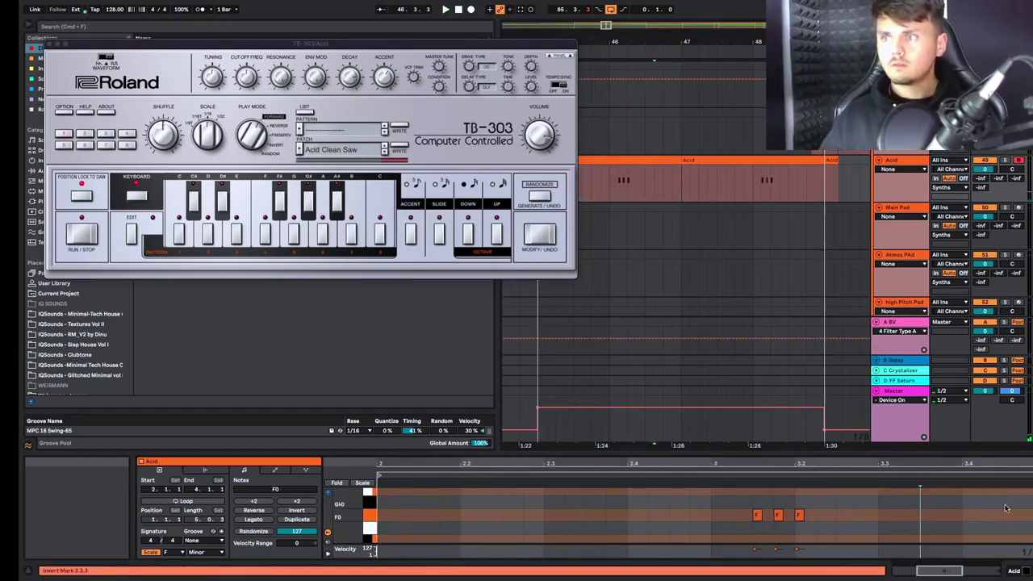
click(618, 161)
drag(618, 161, 832, 162)
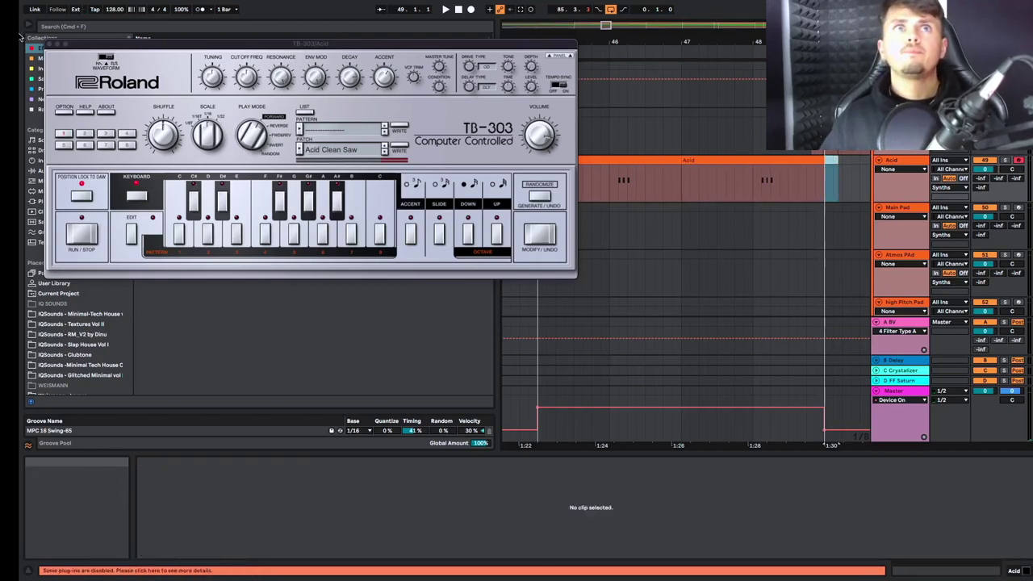
Step: Close the TB-303 window and play the fill from 44.4.1 while reviewing the tracks around the drop
click(50, 44)
click(519, 175)
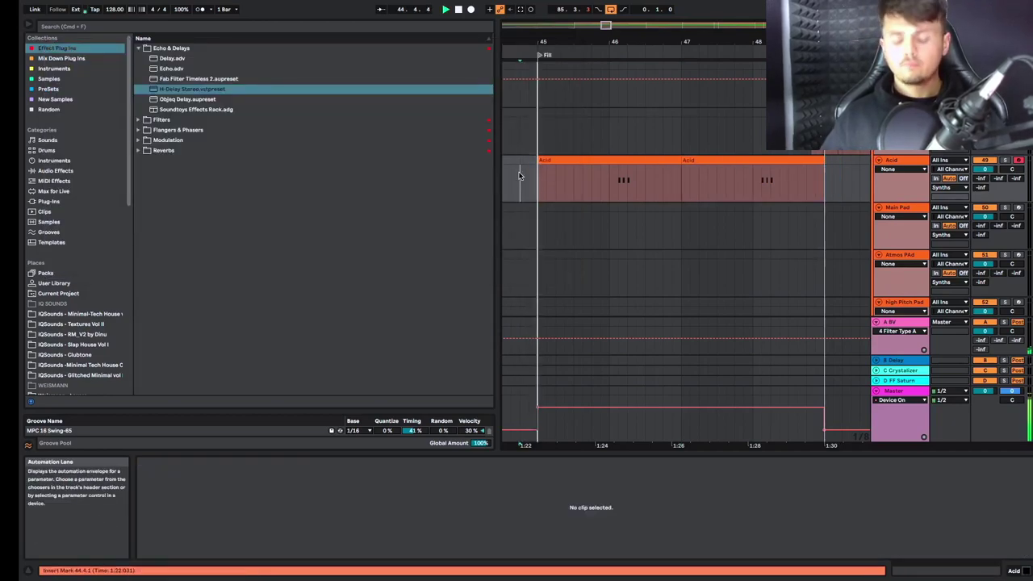
scroll(600, 175, down, 3)
scroll(599, 175, up, 3)
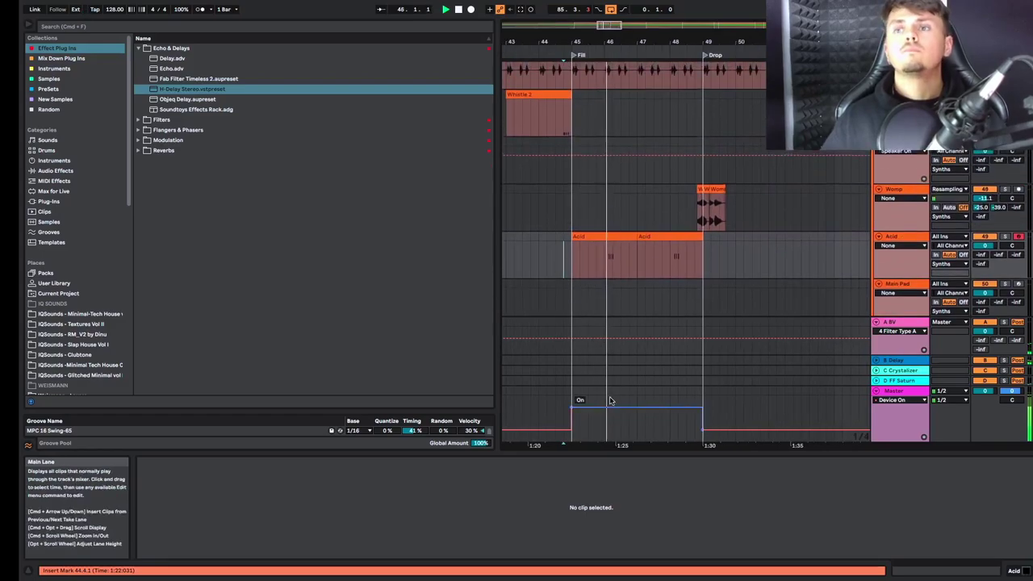
key(ctrl+alt+l)
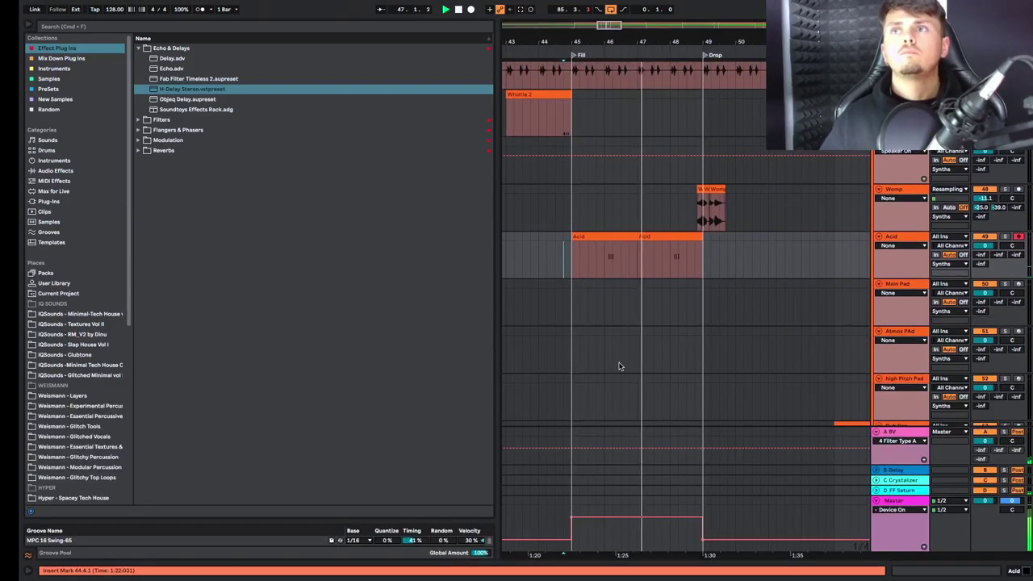
scroll(621, 403, up, 5)
scroll(639, 353, up, 3)
scroll(669, 346, up, 2)
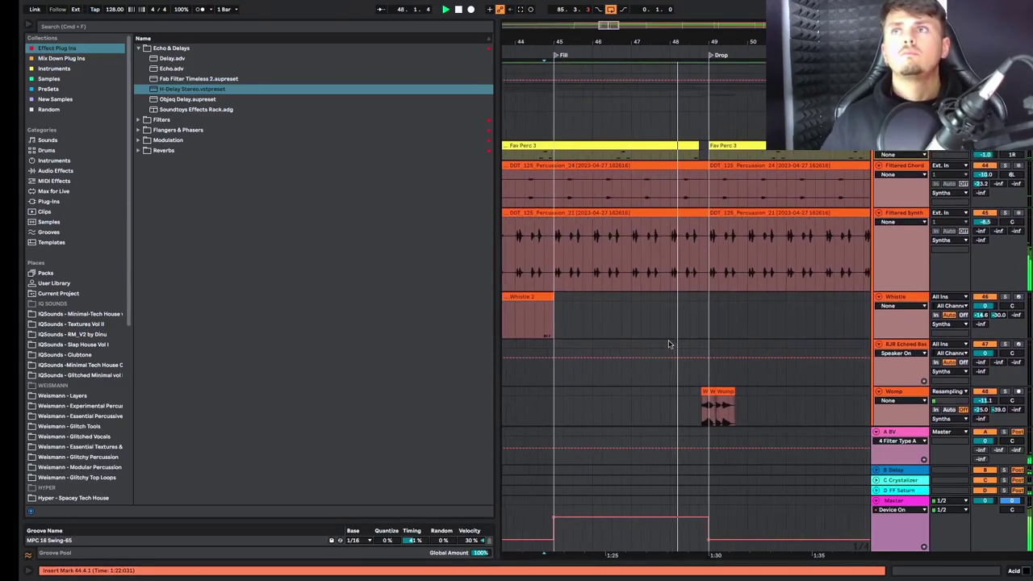
scroll(669, 347, up, 4)
scroll(668, 344, up, 10)
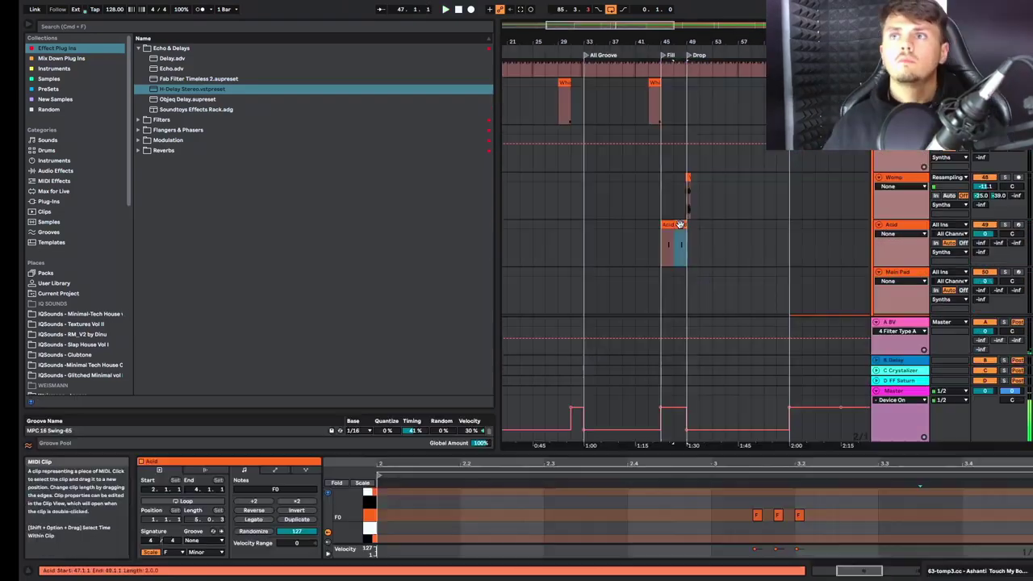
Step: Copy the 47.1.1 Acid clip to 51.1.1, repeat it every four bars up to 59.1.1, and play from the drop
drag(678, 245, 705, 230)
key(super+d)
key(super+d)
key(super+d)
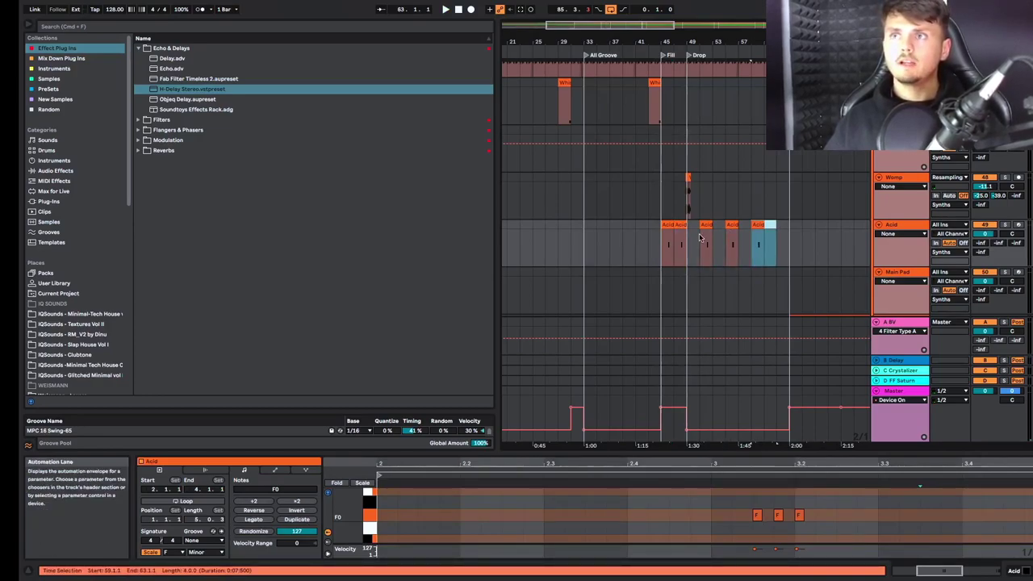
click(686, 244)
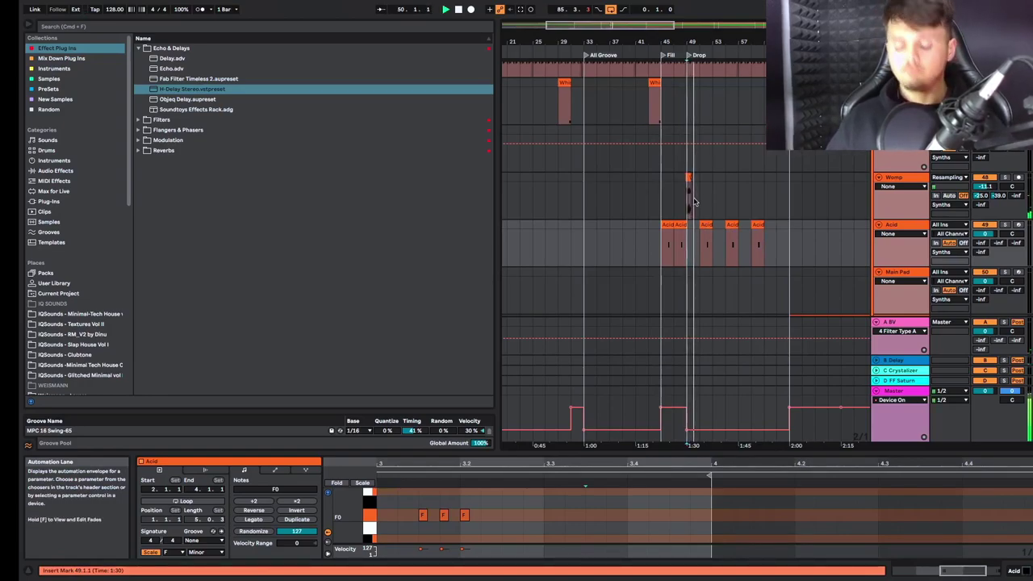
Step: Copy the first two Womp clips at the drop and place the pair at 57.1.1 on the Womp track
scroll(735, 172, up, 5)
scroll(643, 210, left, 3)
scroll(680, 203, up, 2)
scroll(680, 203, up, 1)
drag(638, 200, 691, 200)
click(638, 198)
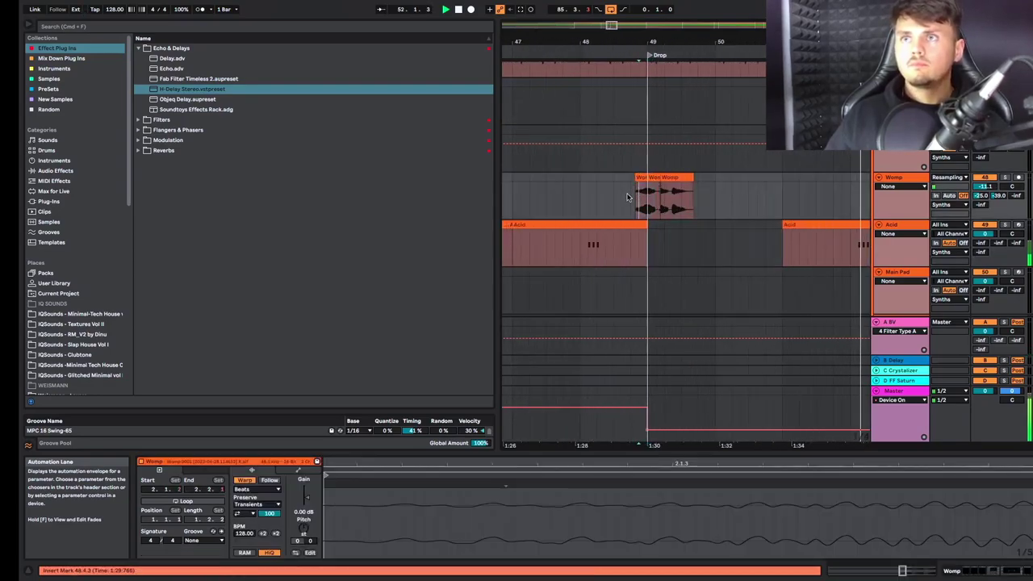
drag(629, 197, 647, 189)
click(659, 180)
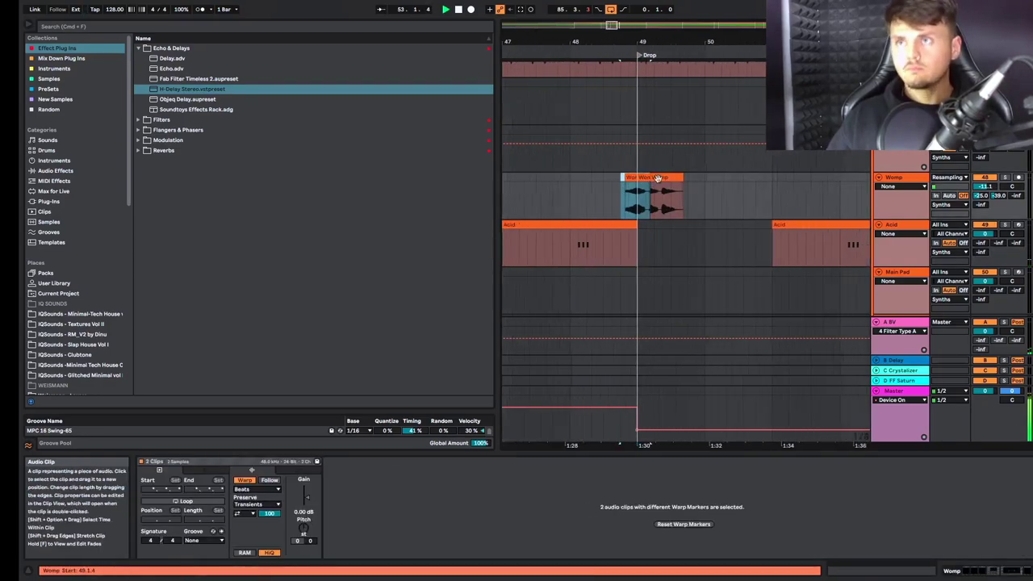
scroll(662, 181, down, 3)
key(space)
click(768, 188)
key(ctrl+v)
key(Right)
key(Right)
key(Down)
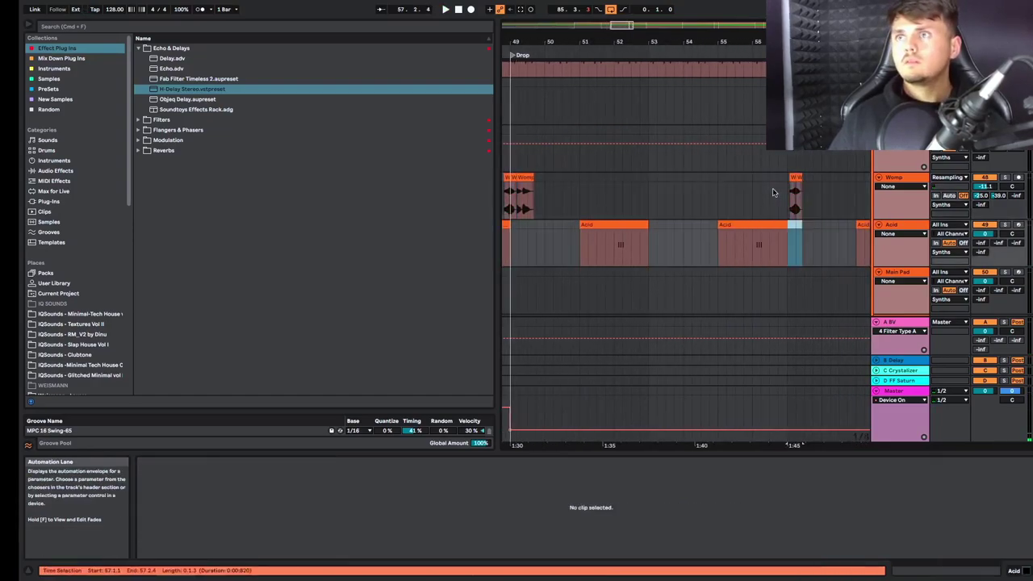
key(Left)
Step: Try deactivating the middle F0 note in the 51.1.1 Acid clip while auditioning the stabs
click(589, 222)
key(space)
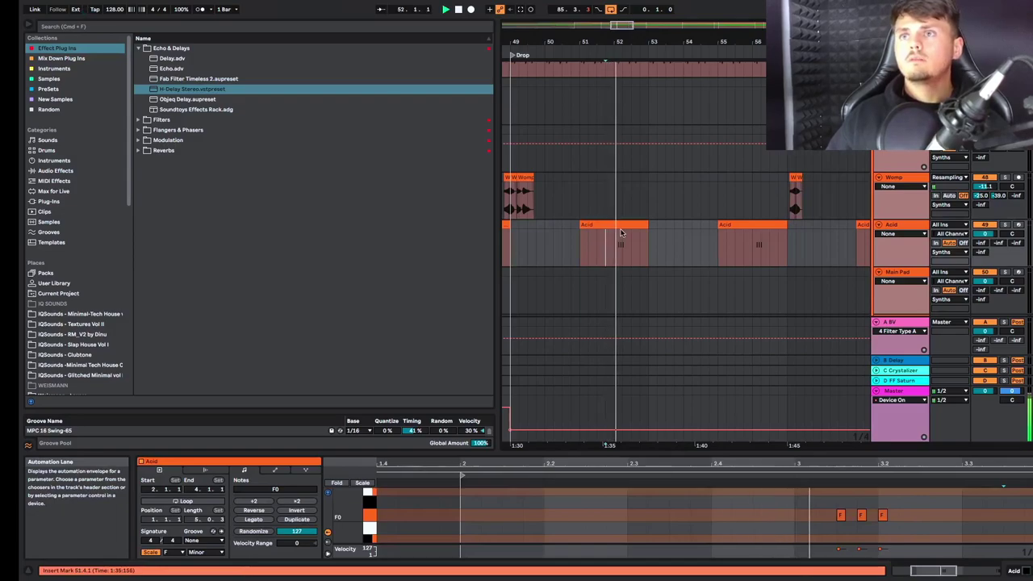
key(space)
drag(772, 530, 789, 502)
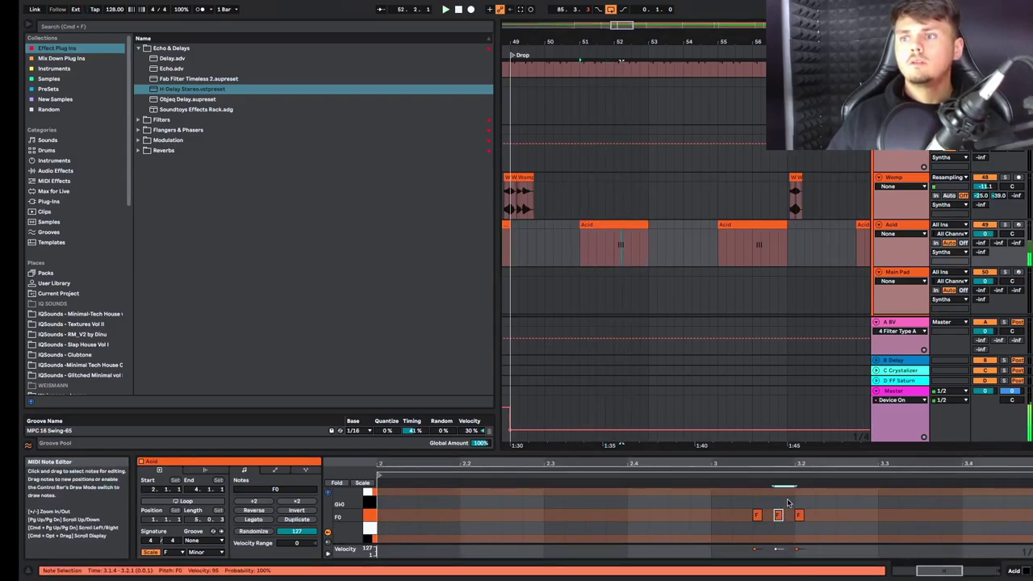
key(space)
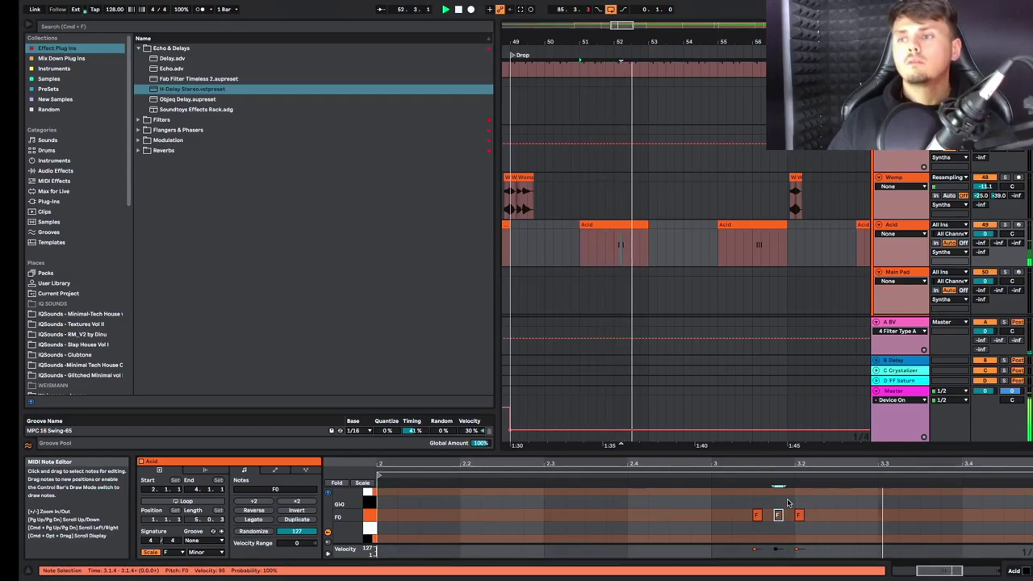
drag(799, 515, 841, 515)
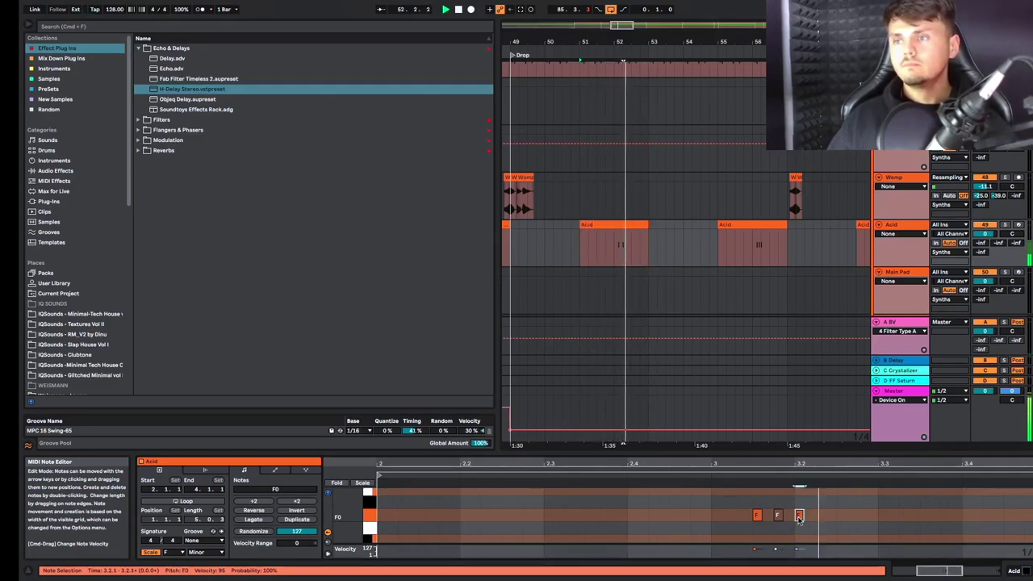
Step: Reactivate the middle F0 note and lower its velocity to about 80
click(778, 516)
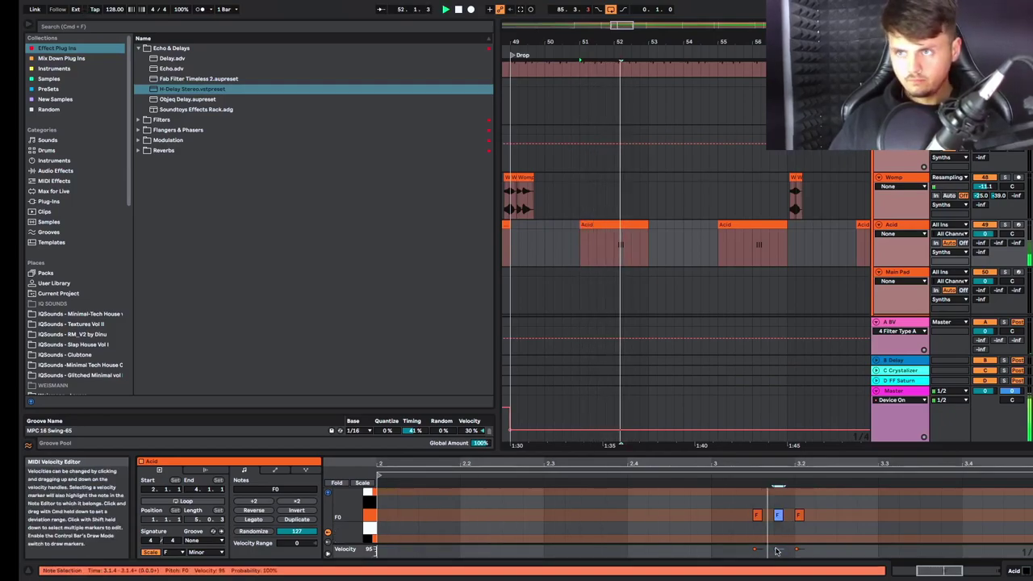
key(space)
key(space)
Step: Move the copied pair of Womp clips earlier so their selection spans 56.4.1 to 57.1.4
scroll(699, 323, right, 1)
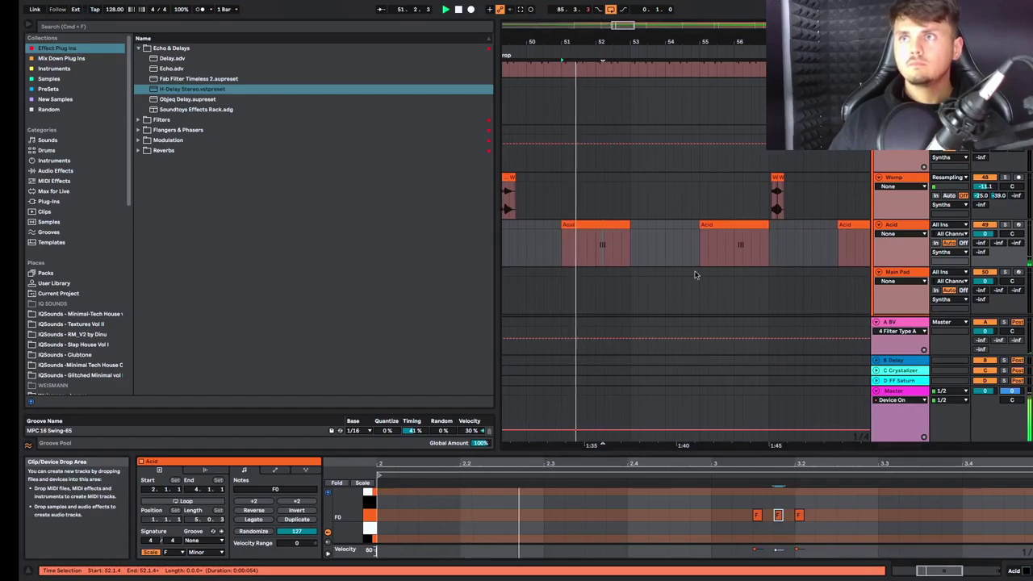
scroll(703, 253, right, 1)
scroll(715, 247, right, 1)
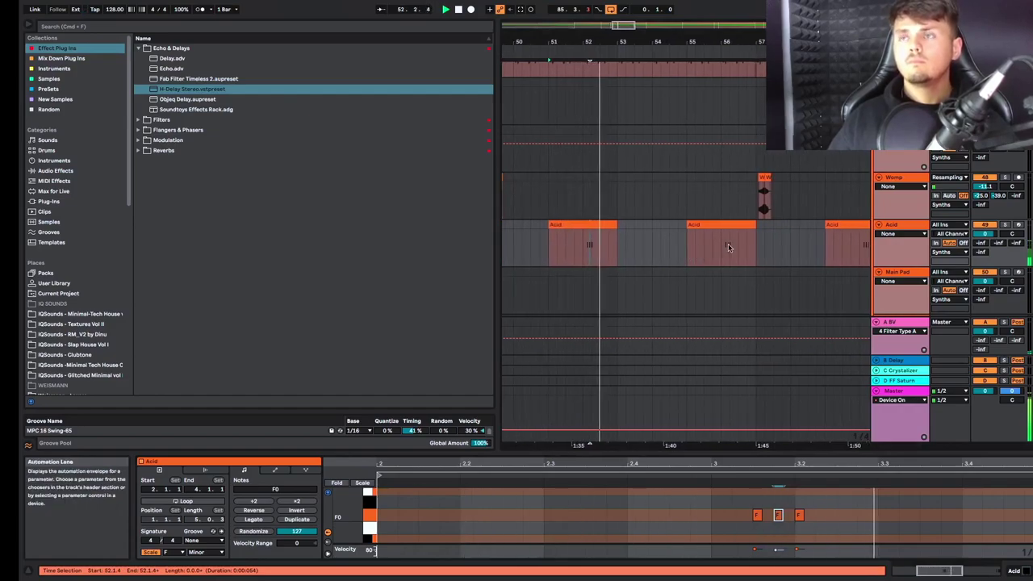
scroll(757, 187, up, 2)
mouse_move(757, 188)
mouse_down()
mouse_move(779, 183)
mouse_move(765, 185)
mouse_up()
scroll(765, 186, down, 3)
scroll(765, 186, up, 2)
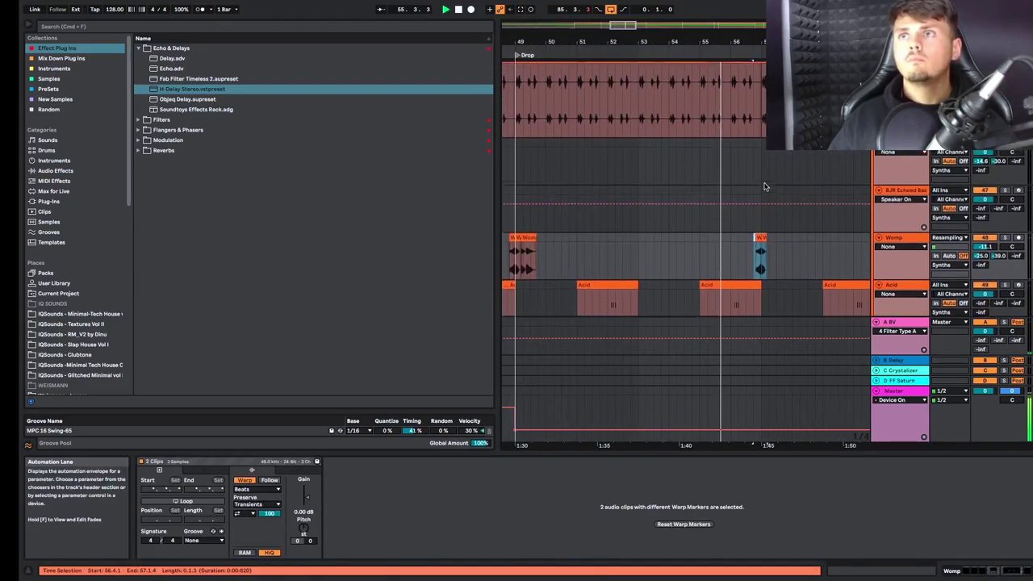
Step: Copy the one-beat brandy & monica vocal chop from just before bar 33 to 56.4.1 and audition it leading into bar 57
scroll(765, 188, up, 10)
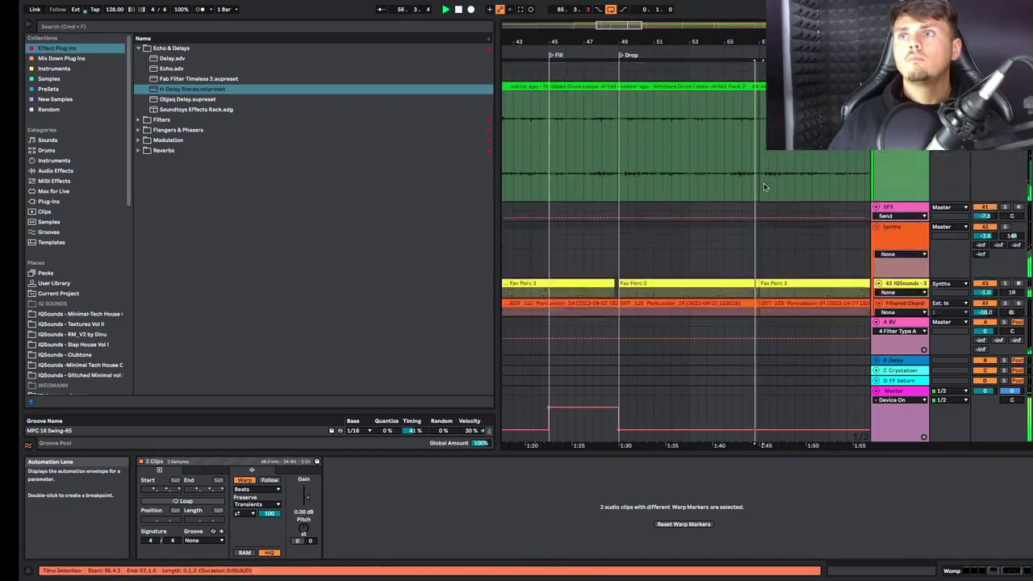
scroll(763, 190, down, 10)
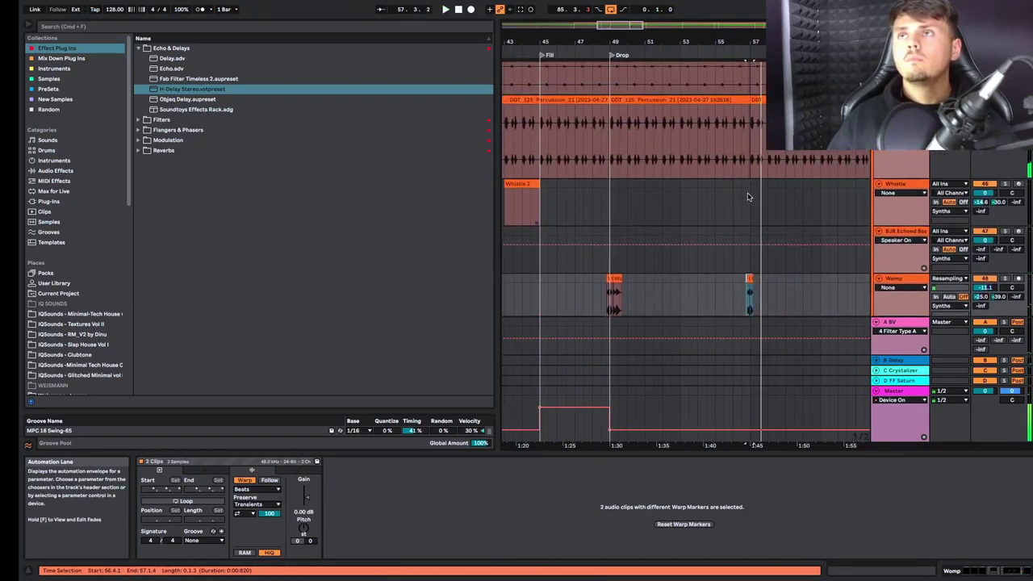
scroll(747, 196, up, 5)
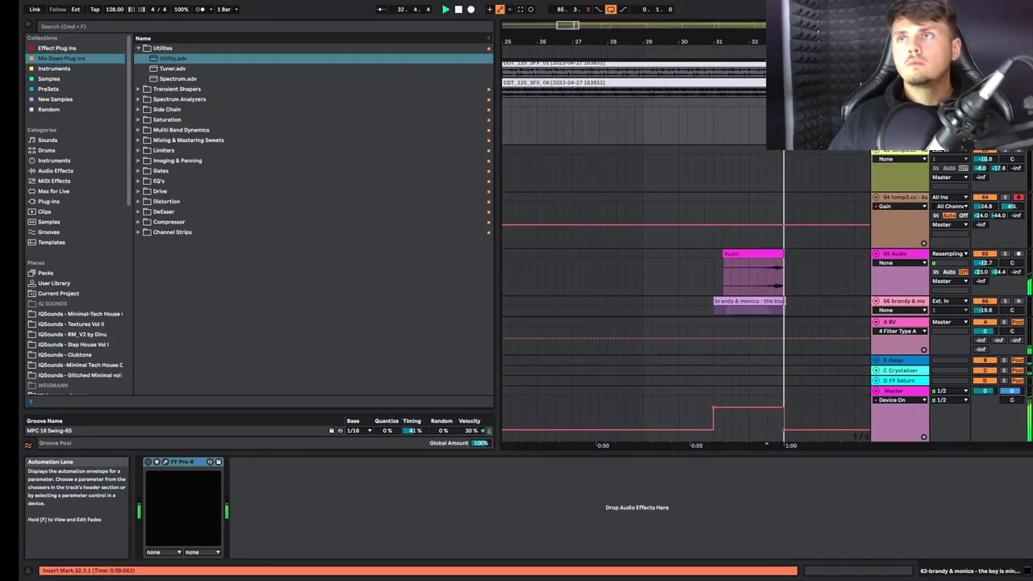
click(779, 103)
key(space)
scroll(686, 295, right, 4)
scroll(562, 279, down, 3)
scroll(561, 279, right, 5)
scroll(752, 145, right, 4)
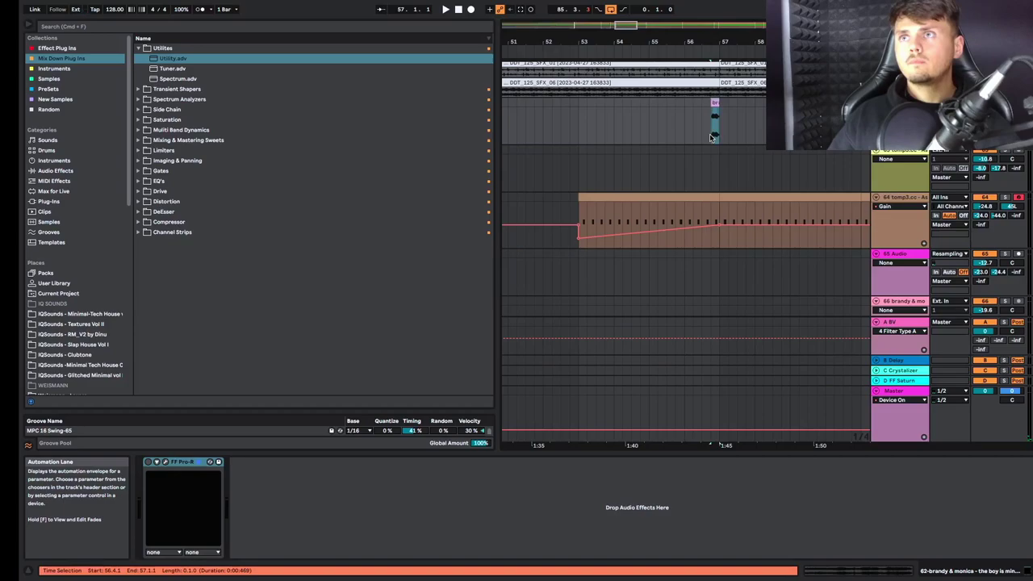
click(696, 136)
key(space)
key(space)
scroll(736, 147, up, 3)
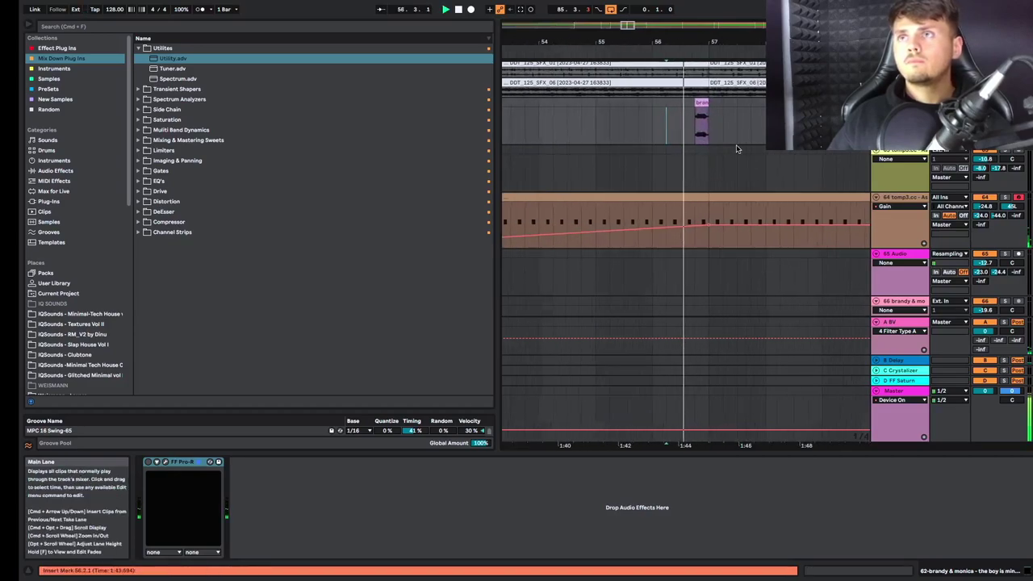
scroll(736, 147, up, 3)
key(space)
Step: Shift the pair of Womp clips near bar 57 one beat earlier and audition the transition
scroll(736, 148, down, 5)
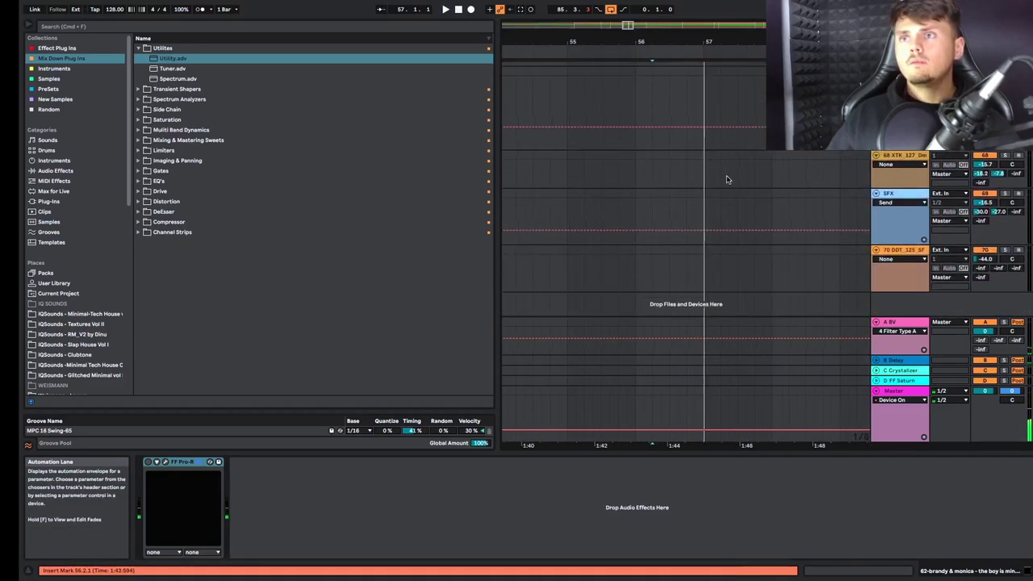
scroll(711, 214, up, 15)
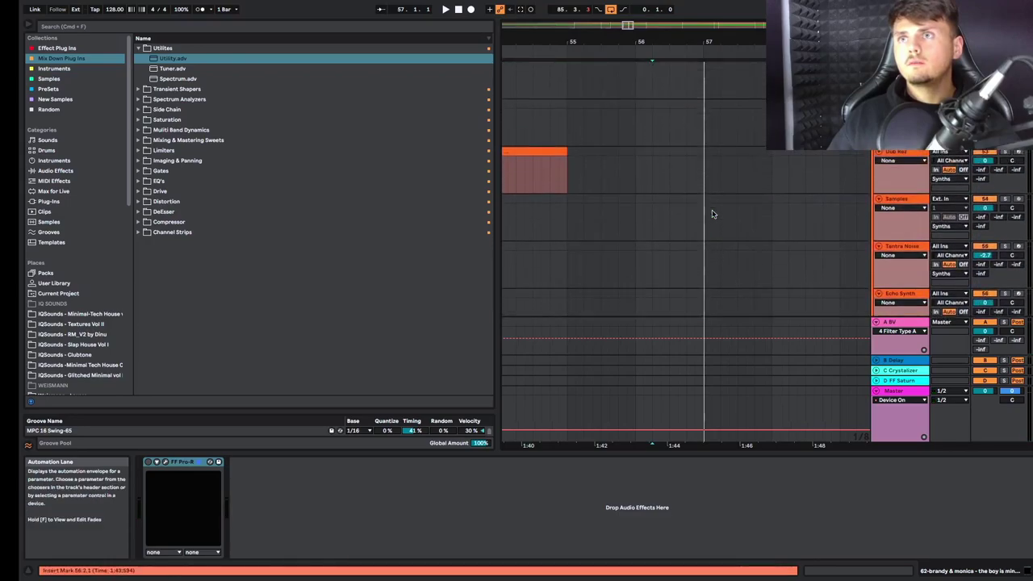
scroll(711, 214, up, 3)
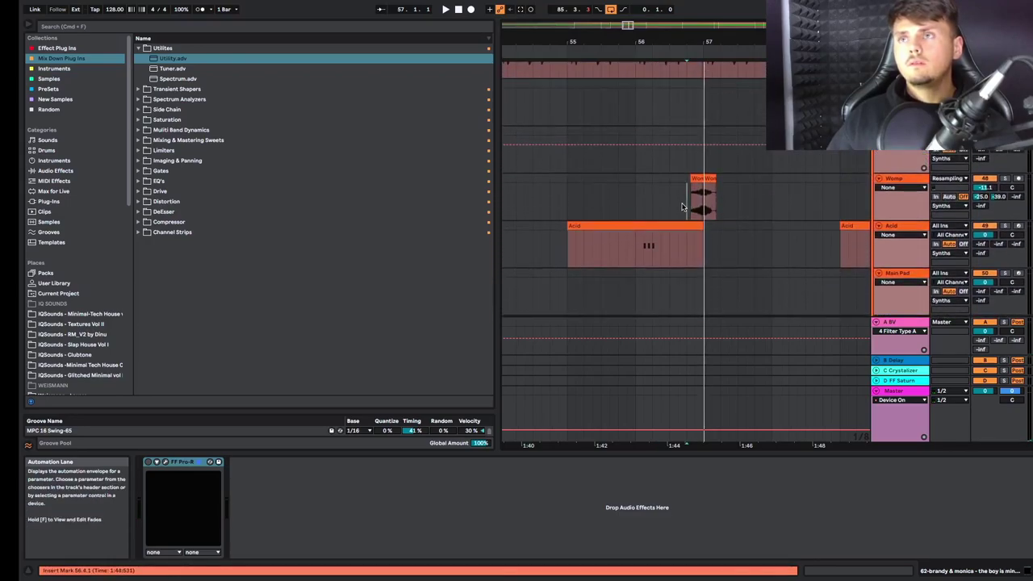
drag(682, 206, 731, 180)
key(Left)
key(space)
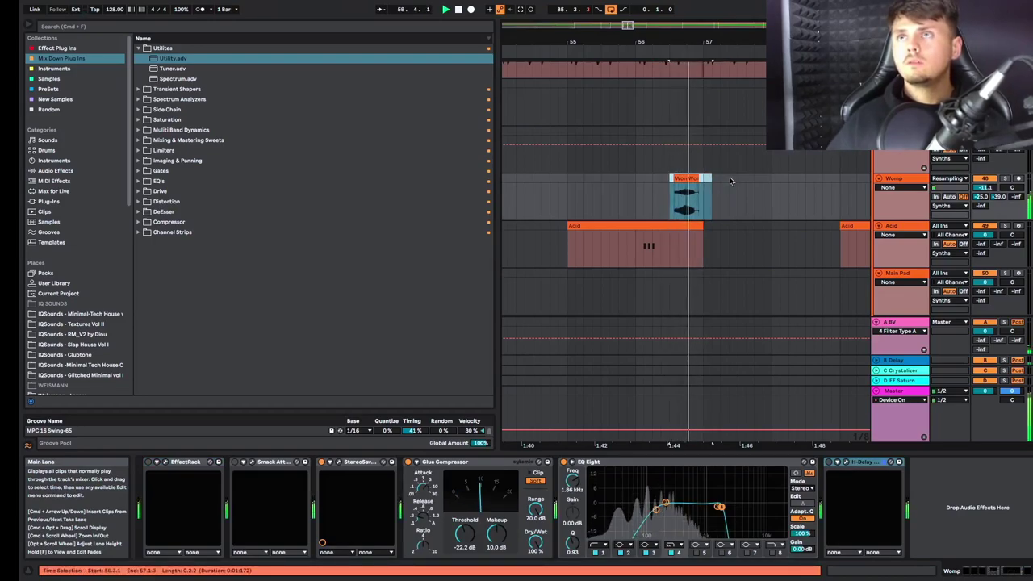
scroll(710, 181, up, 2)
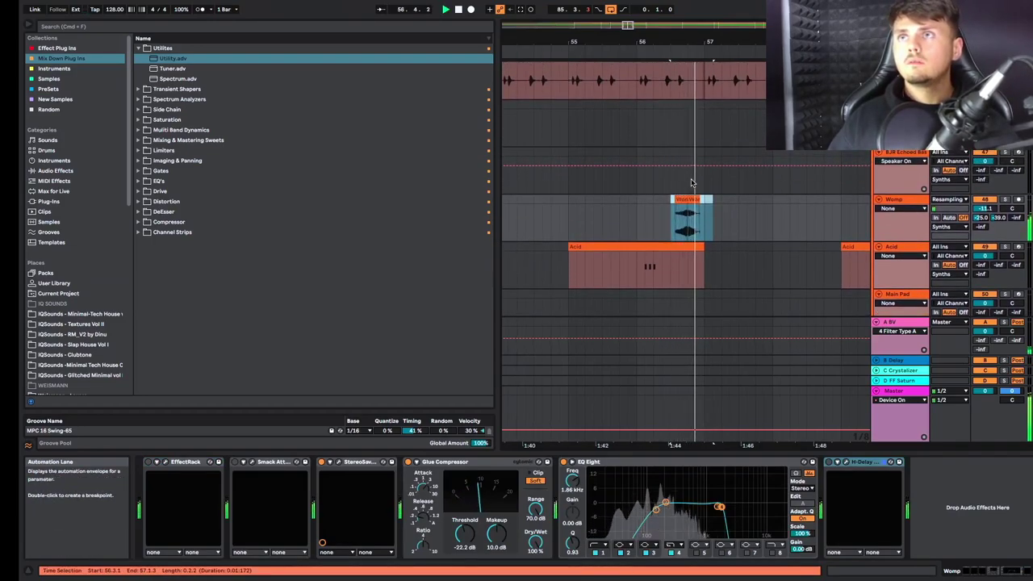
key(space)
Step: Shorten the Fav Kick clip that starts at 49.1.1 to end at 56.4.1, leaving a one-beat gap before bar 57
scroll(692, 183, up, 6)
key(space)
scroll(692, 185, up, 3)
key(space)
scroll(694, 186, down, 10)
scroll(691, 185, down, 10)
scroll(691, 185, up, 3)
key(space)
scroll(693, 185, up, 8)
scroll(693, 185, down, 3)
scroll(694, 186, up, 8)
scroll(693, 184, up, 10)
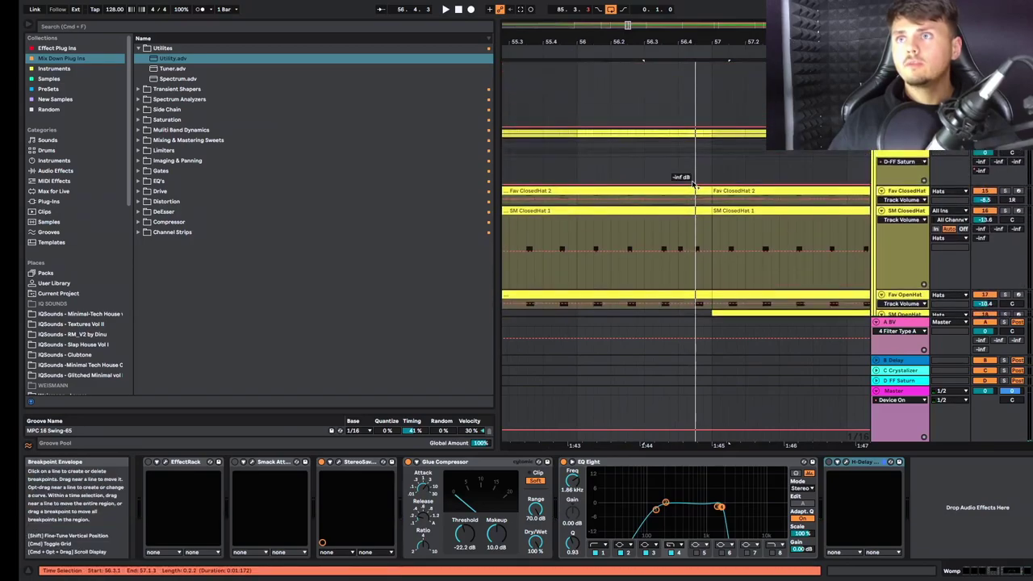
scroll(692, 185, up, 5)
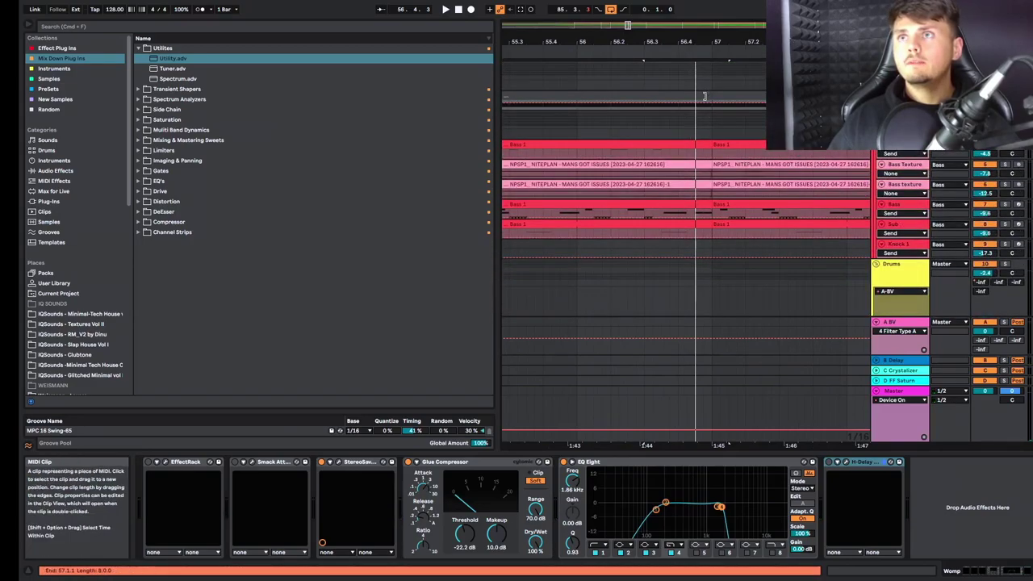
click(677, 100)
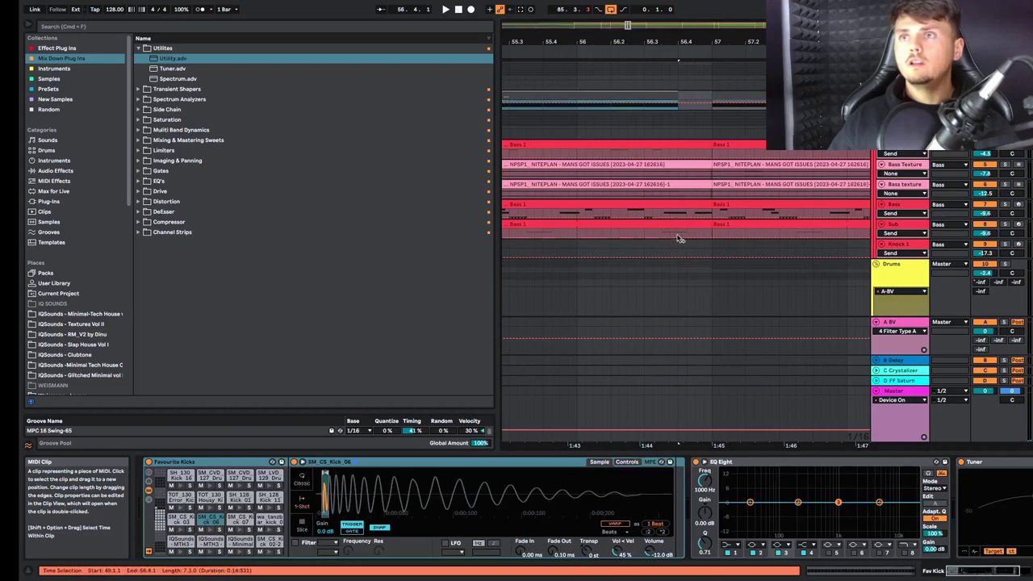
Step: Clear the closed-hat and open-hat clips between 56.4.1 and 57.1.1, leaving a one-beat gap before bar 57
drag(678, 238, 715, 147)
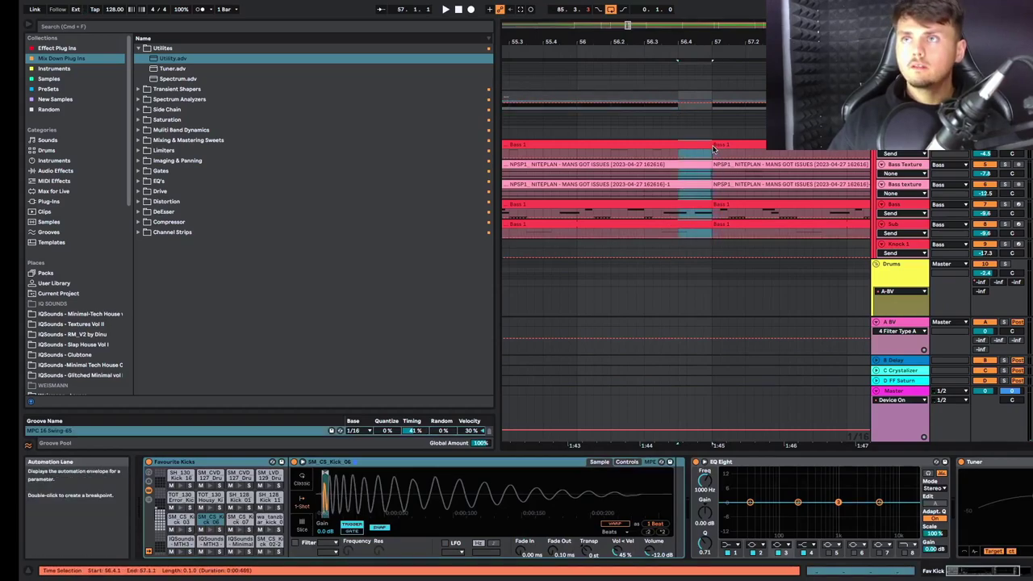
scroll(681, 242, down, 5)
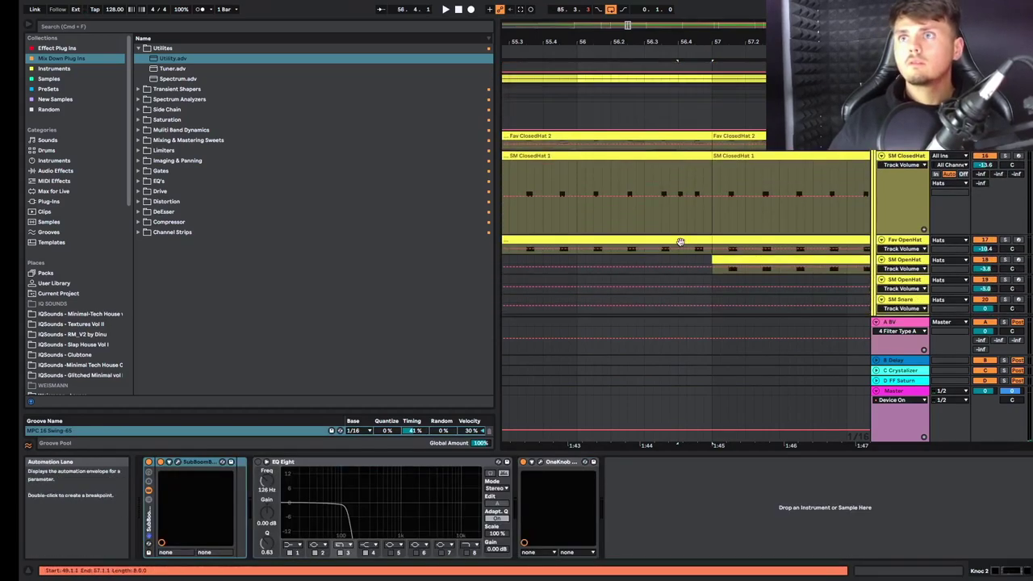
drag(680, 242, 711, 120)
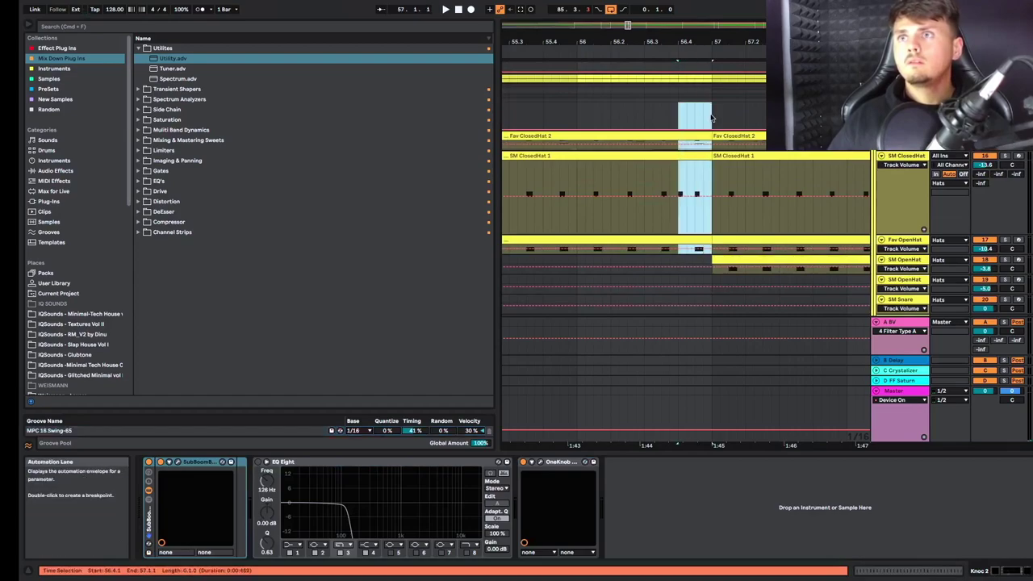
click(713, 136)
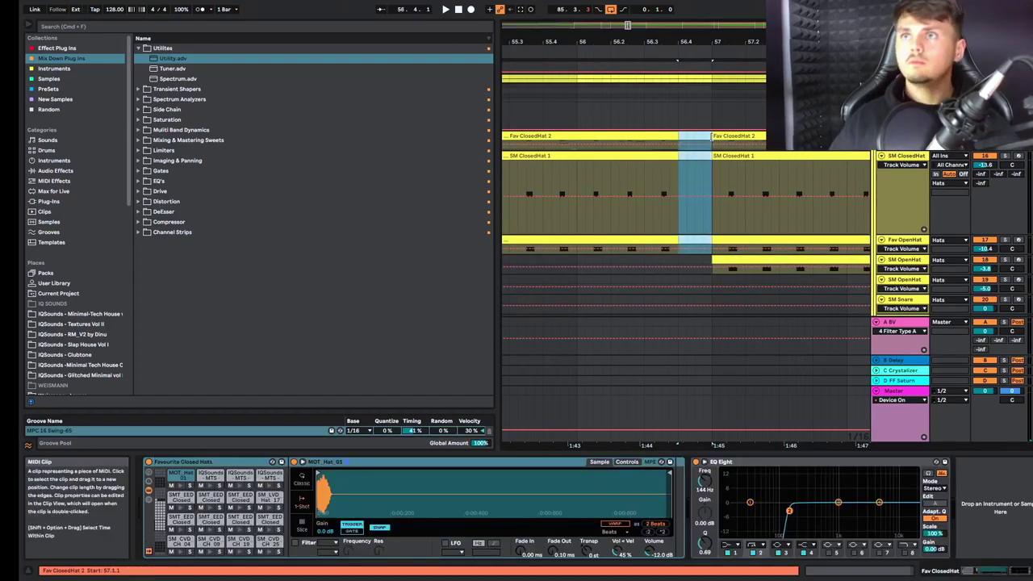
key(Delete)
Step: Clear the Shaker and Tops clips from 56.4.1 to 57.1.1 and audition the gap leading into bar 57
click(682, 79)
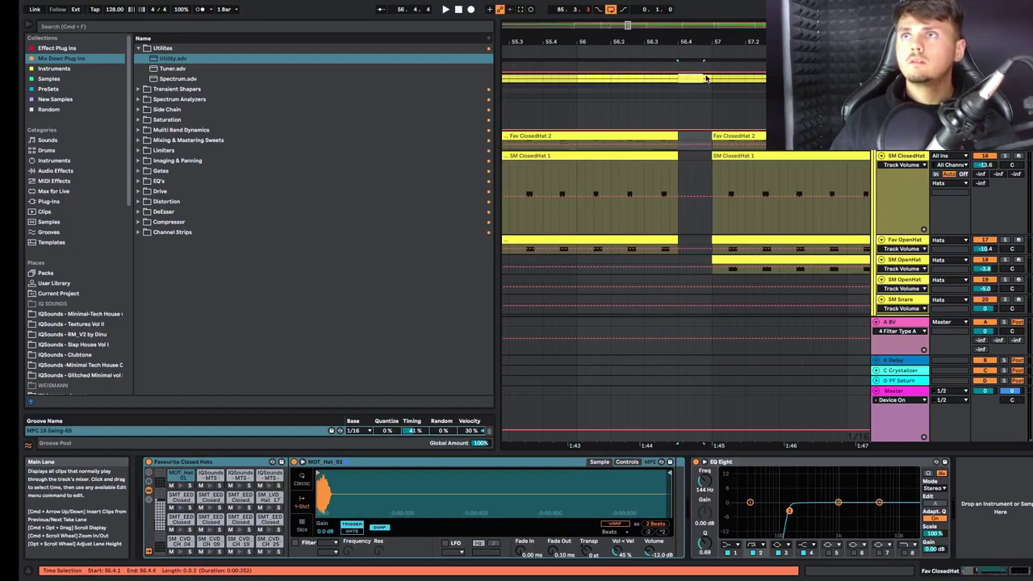
click(641, 107)
key(space)
scroll(670, 127, down, 5)
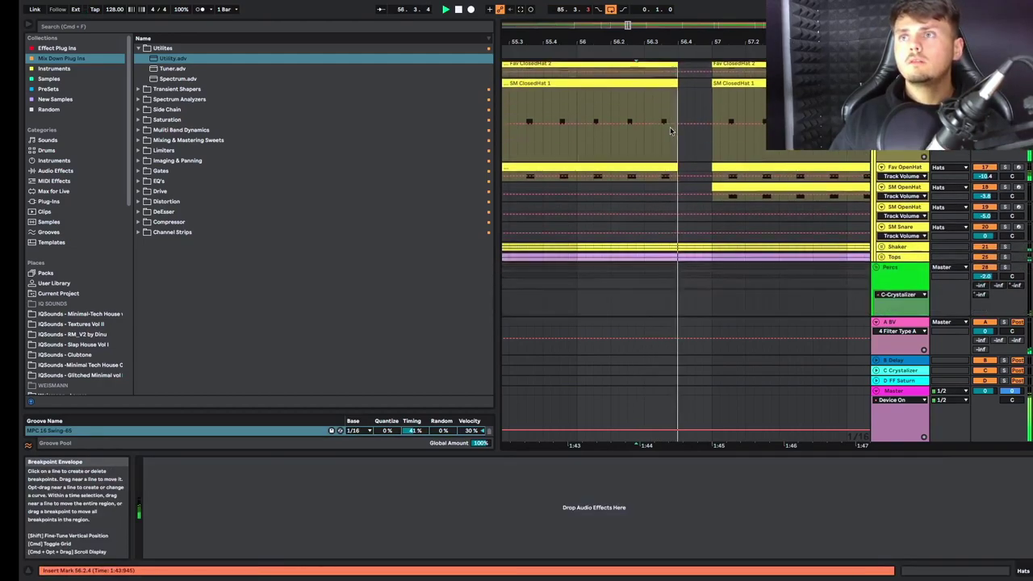
key(space)
key(space)
drag(679, 204, 705, 193)
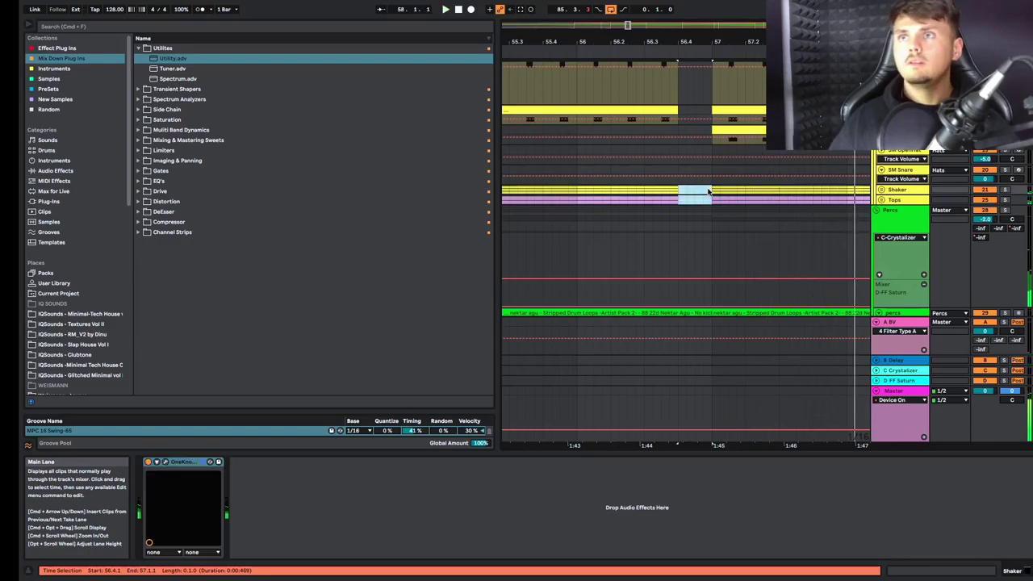
click(594, 173)
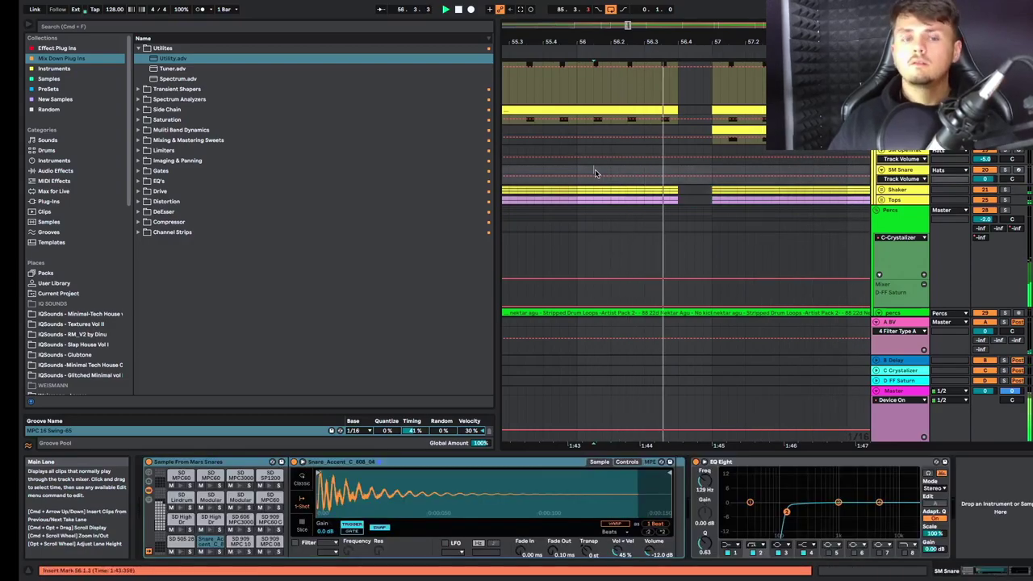
Step: Review the percussion, clap and hat tracks around bar 57 while the transition plays
scroll(595, 173, down, 10)
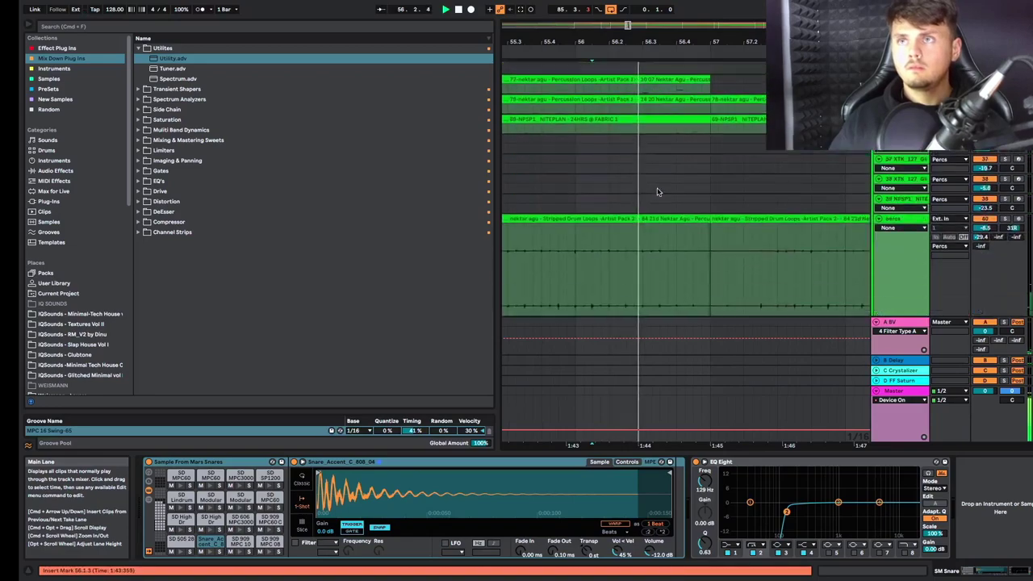
scroll(655, 194, up, 10)
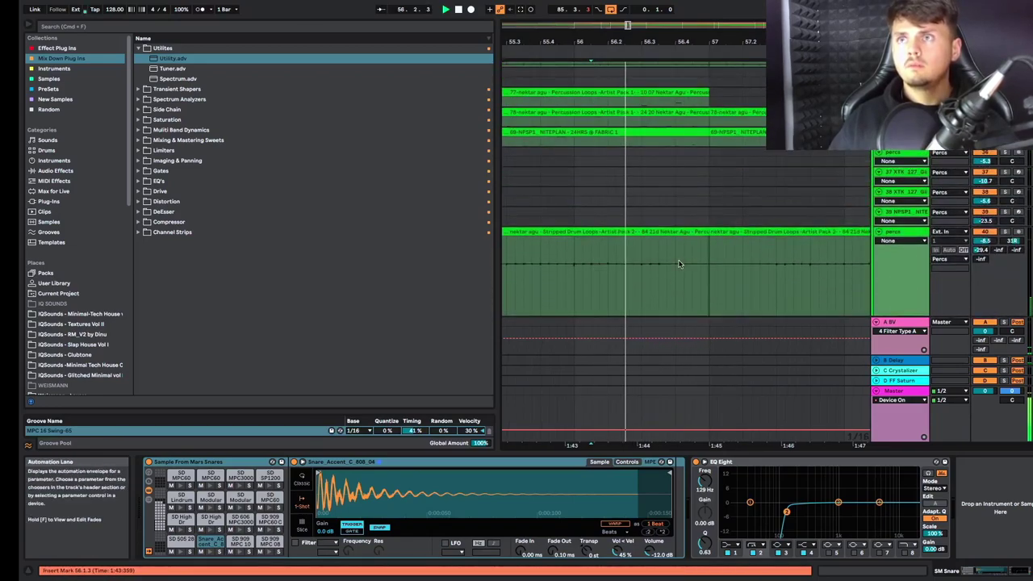
scroll(678, 260, up, 10)
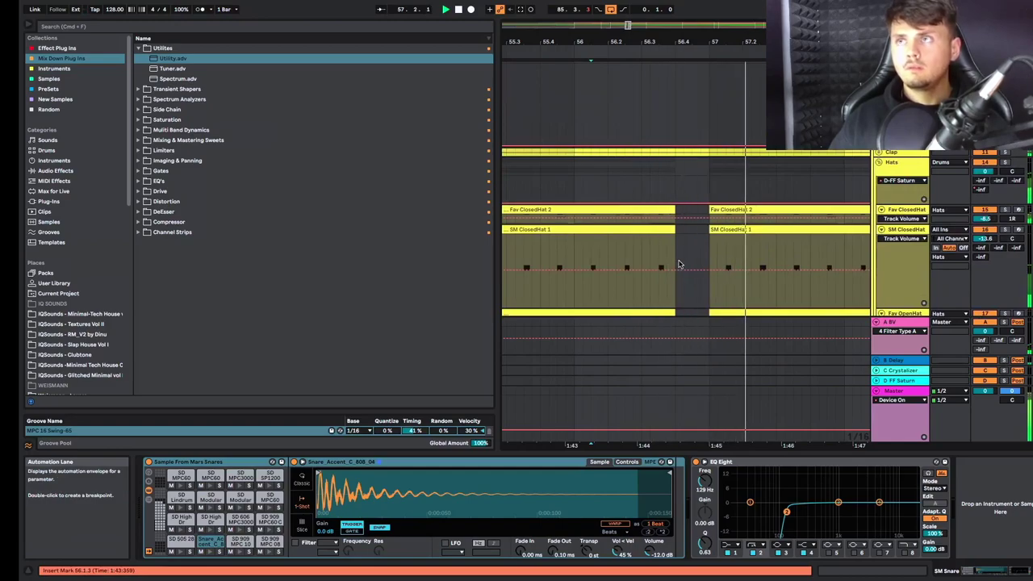
scroll(800, 179, up, 2)
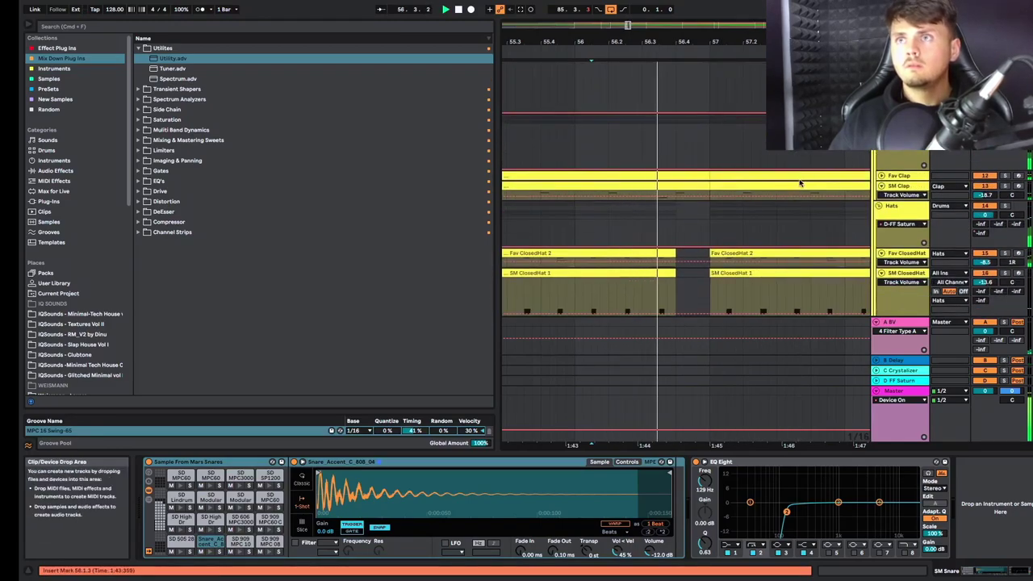
scroll(675, 121, down, 4)
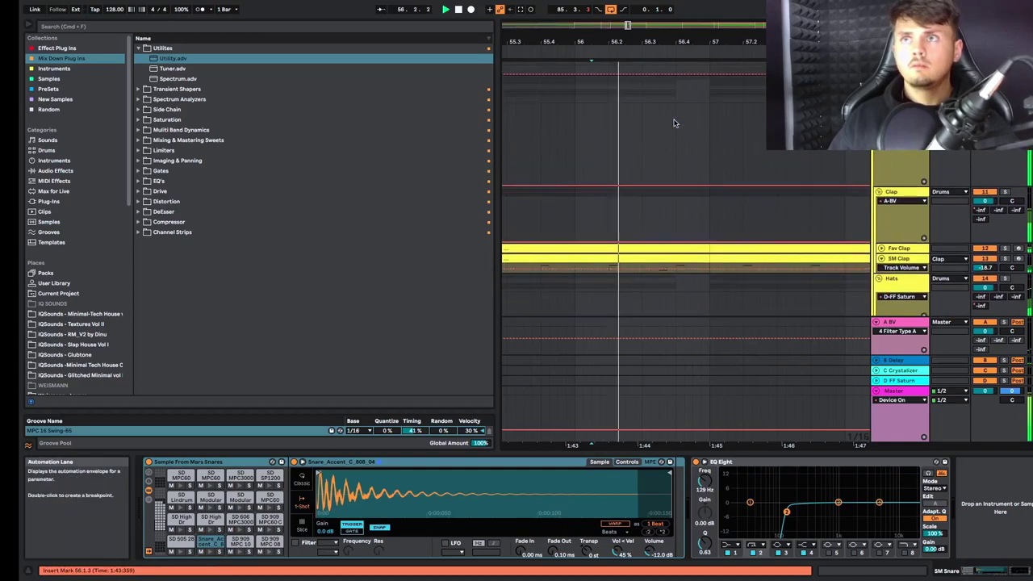
scroll(678, 132, down, 15)
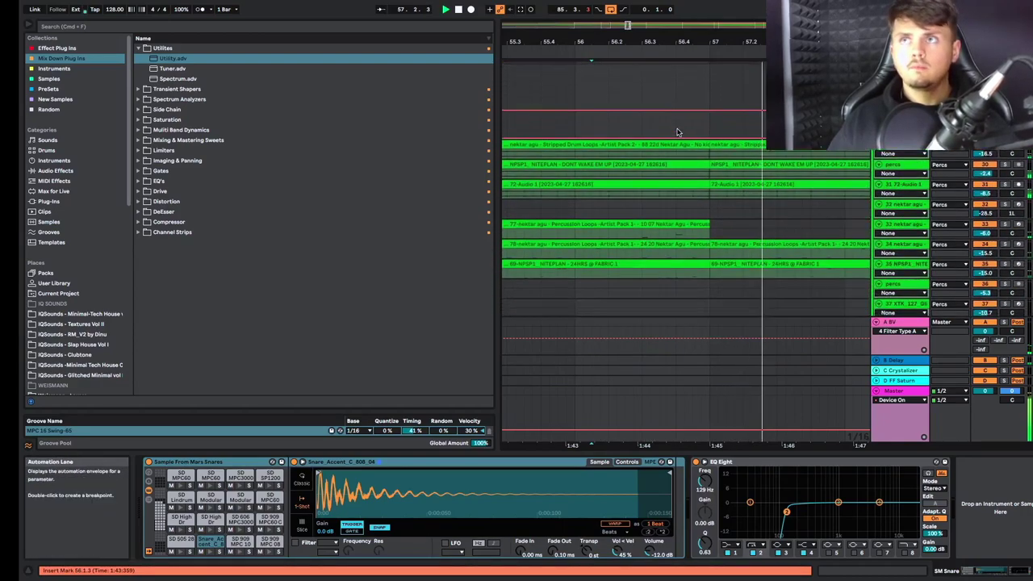
scroll(678, 131, down, 5)
scroll(678, 133, up, 3)
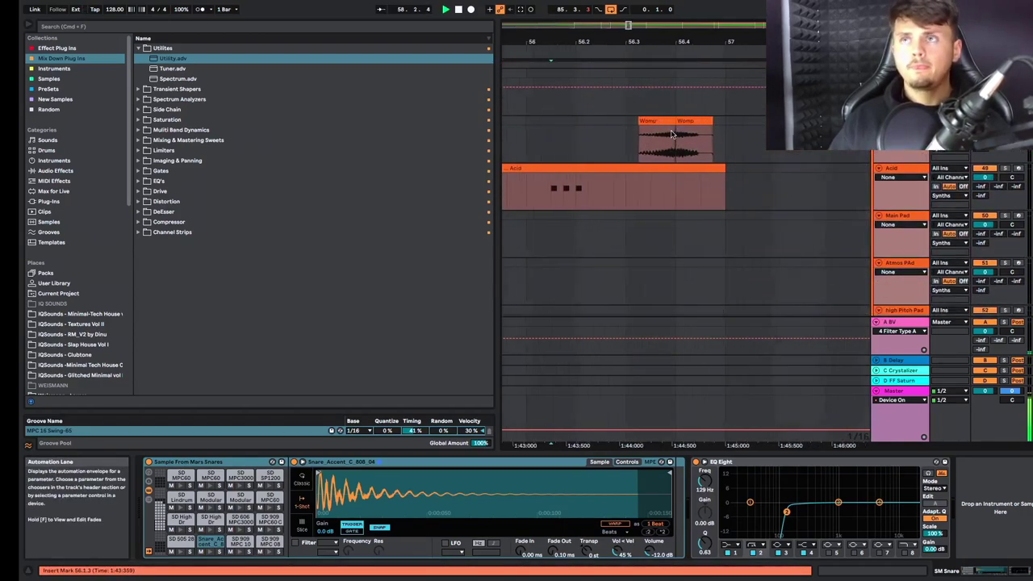
Step: Duplicate the Womp clip that starts at 56.4.1 and audition the three Womp clips leading into bar 57
click(636, 147)
key(space)
key(space)
click(703, 123)
key(space)
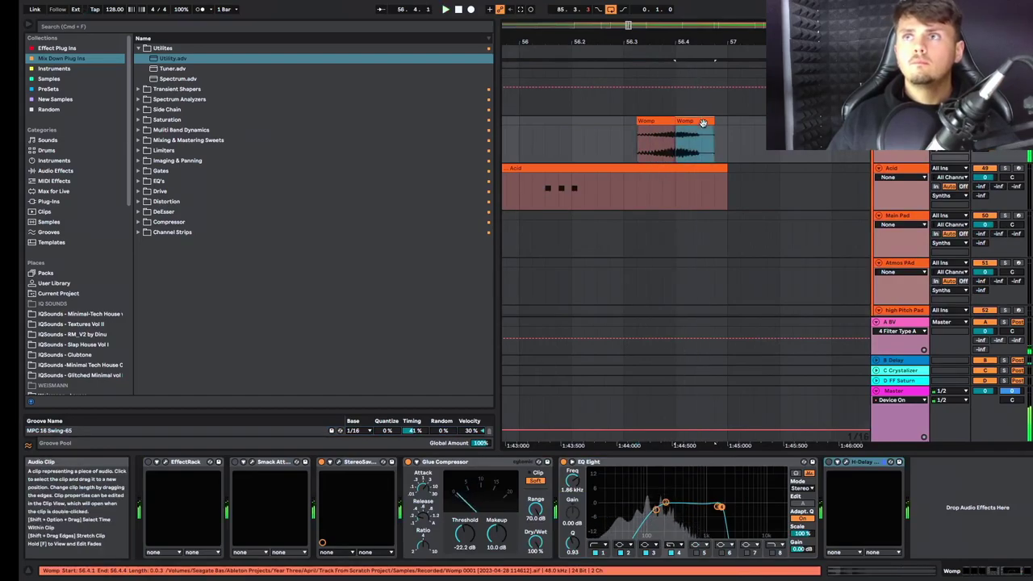
key(super+d)
click(642, 142)
key(space)
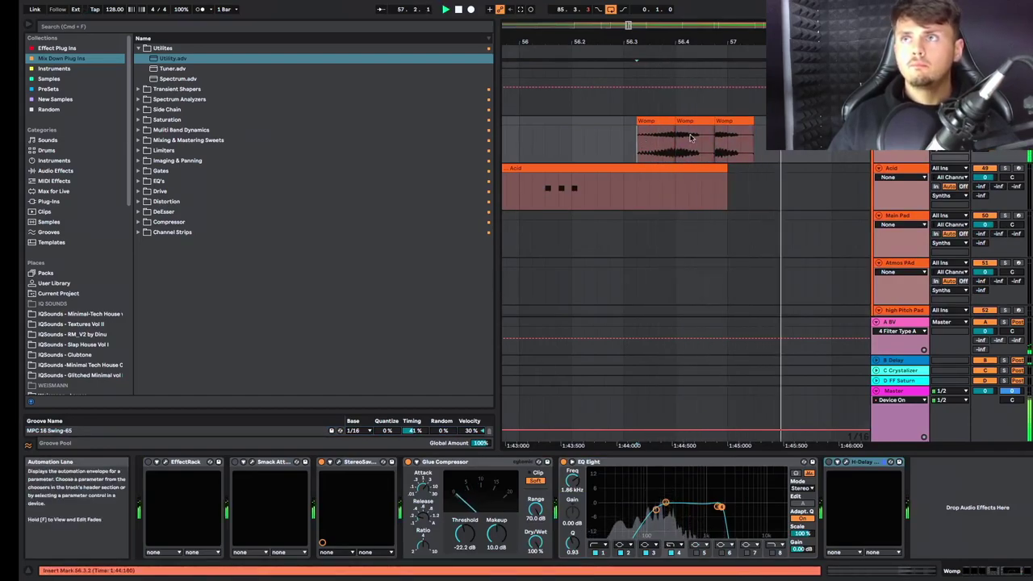
key(space)
key(space)
Step: Move the third Womp clip one sixteenth note earlier and audition the transition into bar 57
drag(725, 122, 714, 128)
key(space)
click(609, 148)
key(space)
key(space)
key(space)
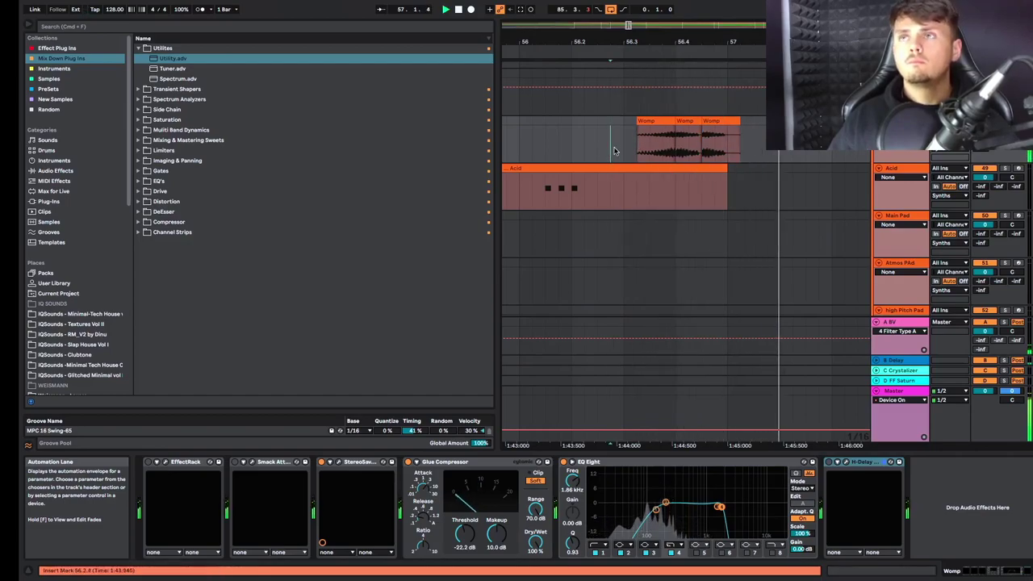
scroll(620, 152, down, 5)
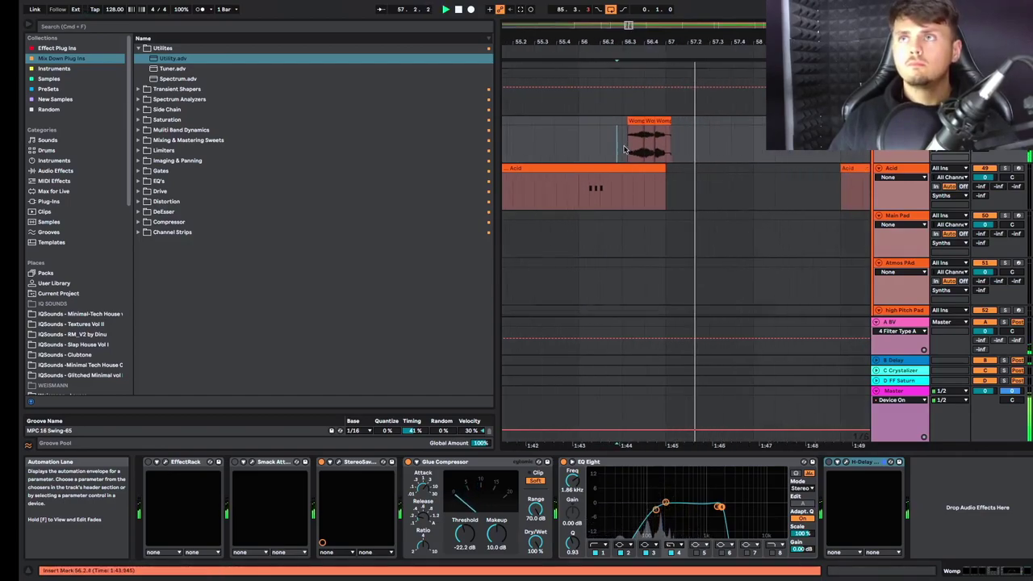
scroll(620, 152, up, 1)
key(space)
key(space)
Step: Try a fourth Womp clip at 57.1.1, audition it and clear the track from 57.1.1 to 57.1.4
click(659, 142)
key(super+d)
key(space)
drag(679, 144, 673, 153)
key(space)
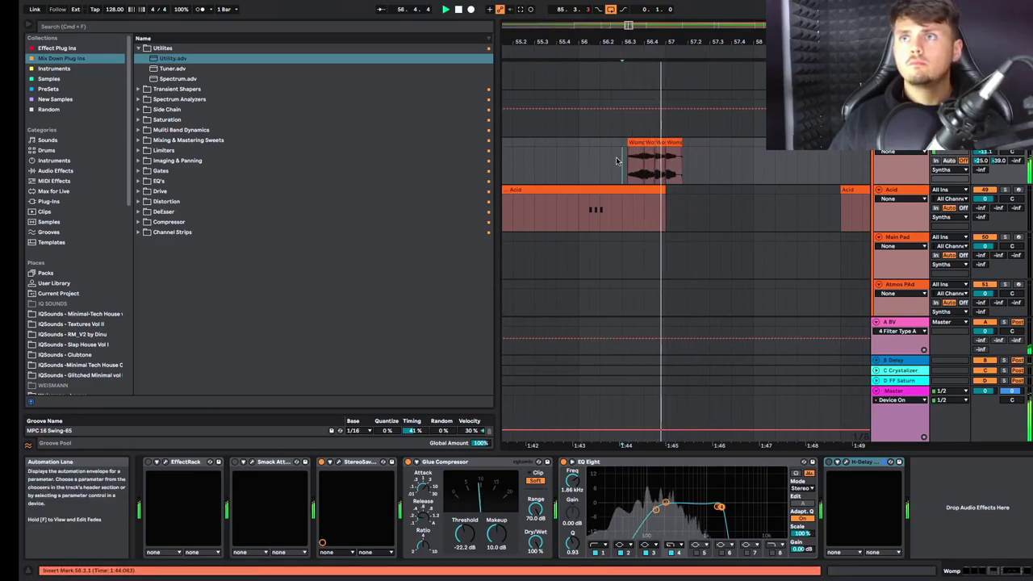
click(672, 147)
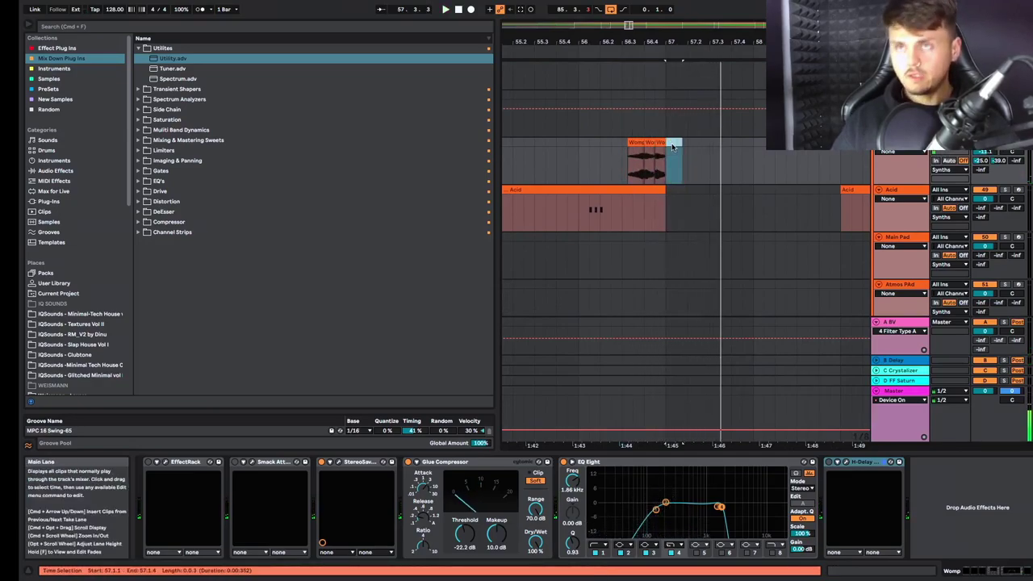
Step: Try a copy of the reversed Ashanti vocal clip from 44.3.1 at 56.3.1, leading into bar 57
scroll(673, 148, down, 3)
scroll(673, 148, up, 8)
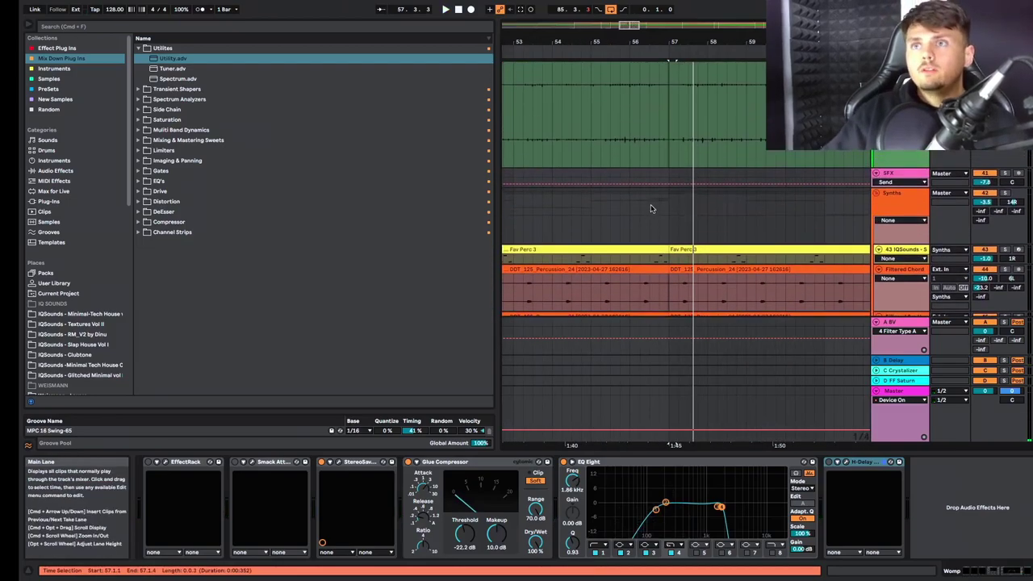
scroll(652, 208, down, 10)
scroll(652, 209, down, 6)
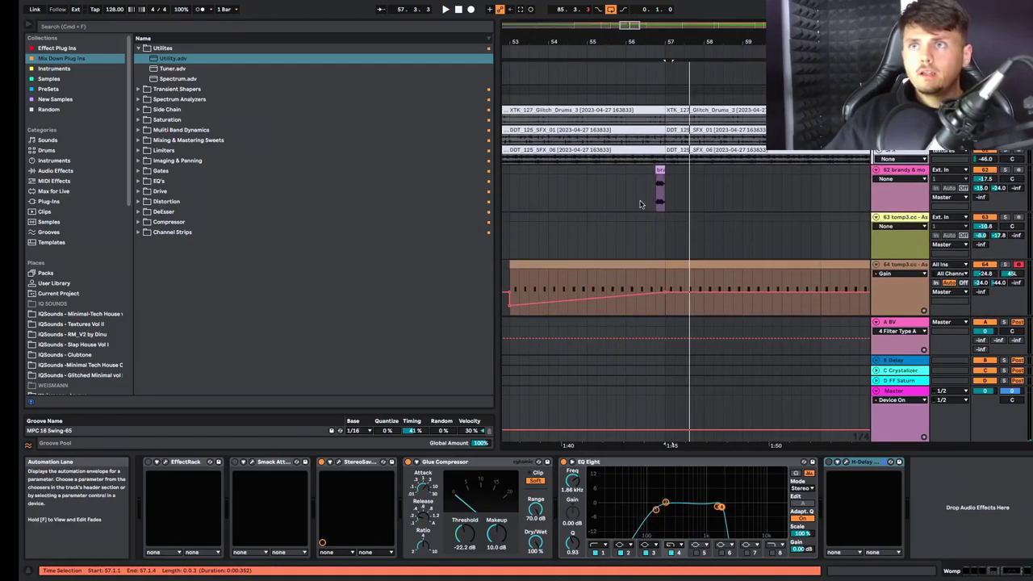
scroll(641, 204, up, 3)
scroll(643, 205, down, 3)
scroll(644, 205, left, 5)
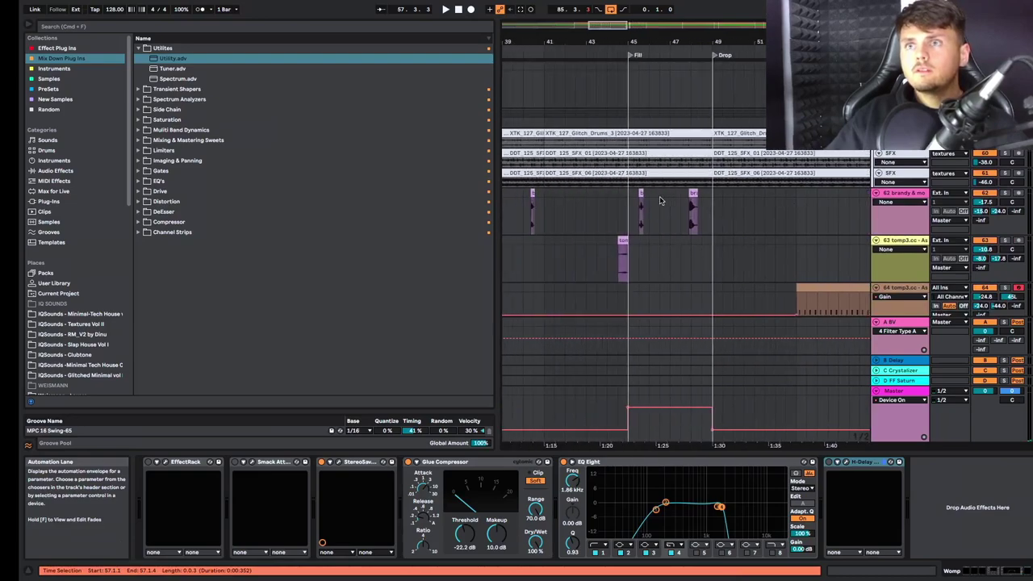
click(621, 241)
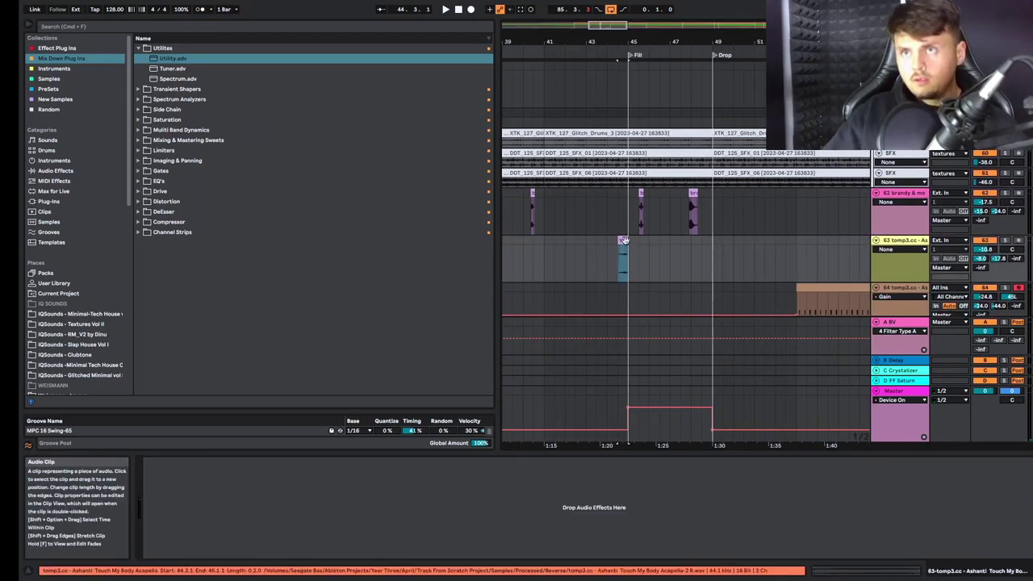
scroll(623, 241, right, 3)
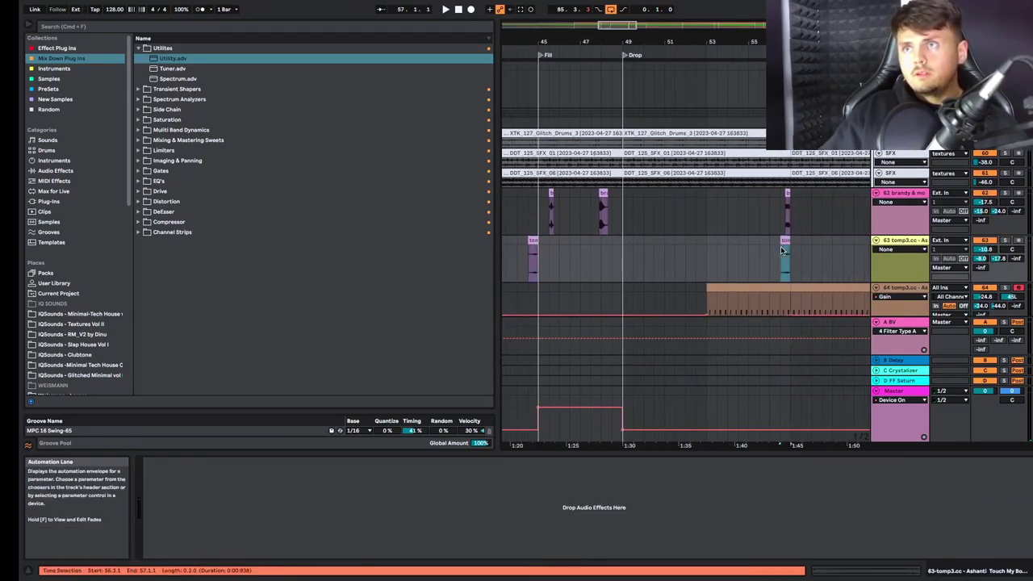
scroll(783, 251, up, 4)
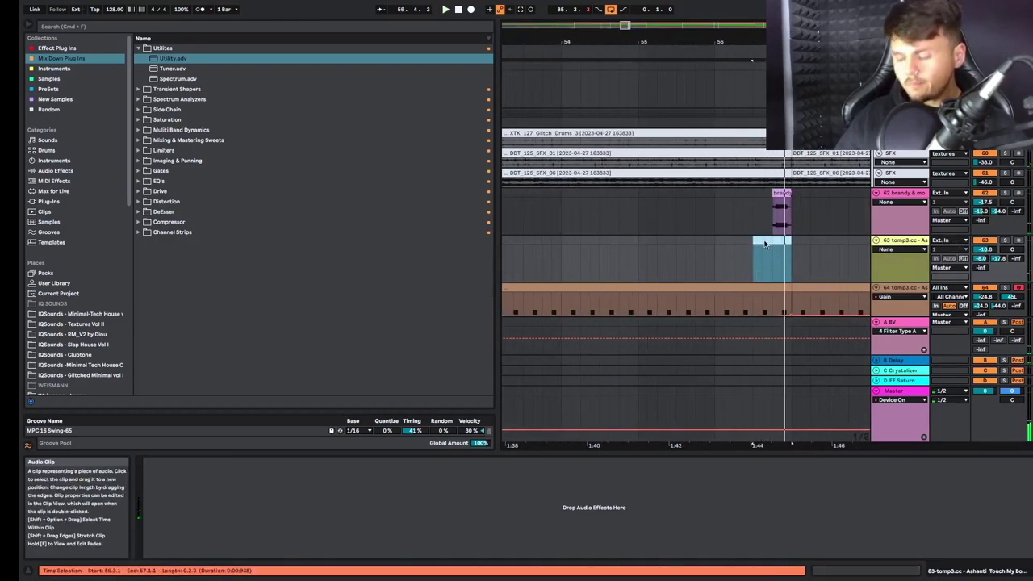
scroll(766, 243, down, 4)
Step: Copy the reversed Audio clip at 47.1.1 on the 65 Audio track and align the copy's end with bar 57
scroll(766, 244, down, 4)
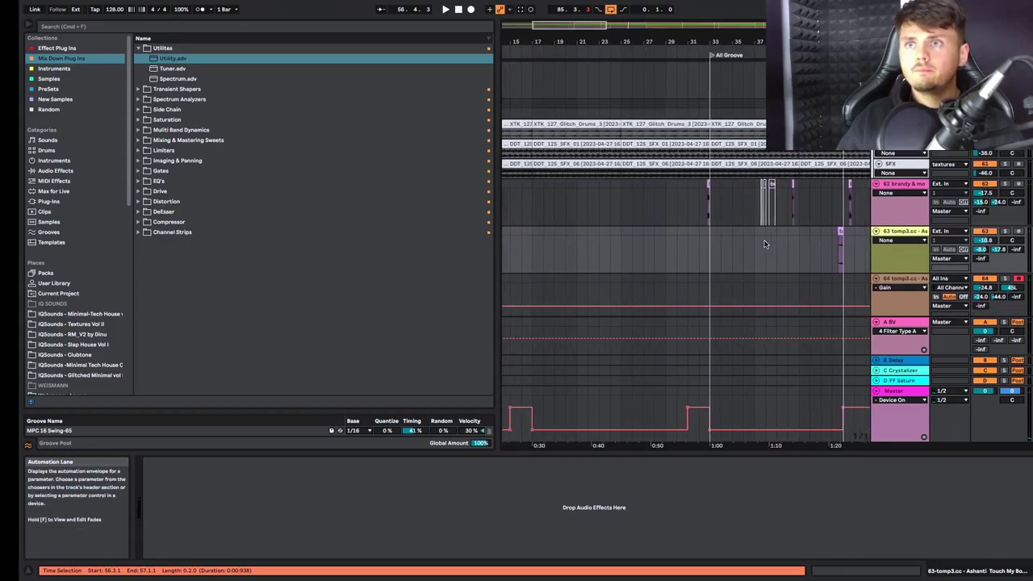
scroll(766, 244, down, 3)
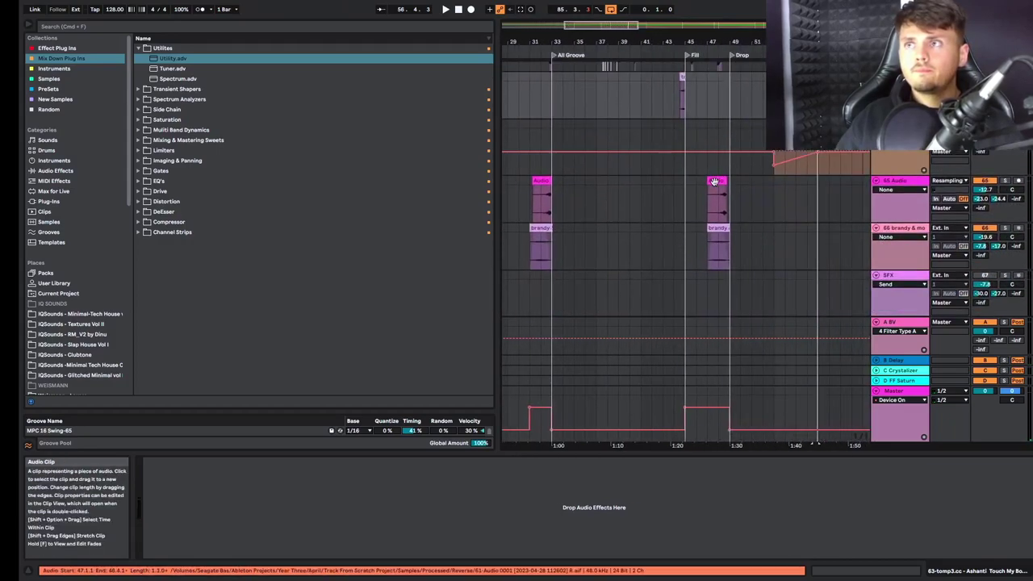
scroll(706, 181, right, 3)
scroll(696, 193, up, 2)
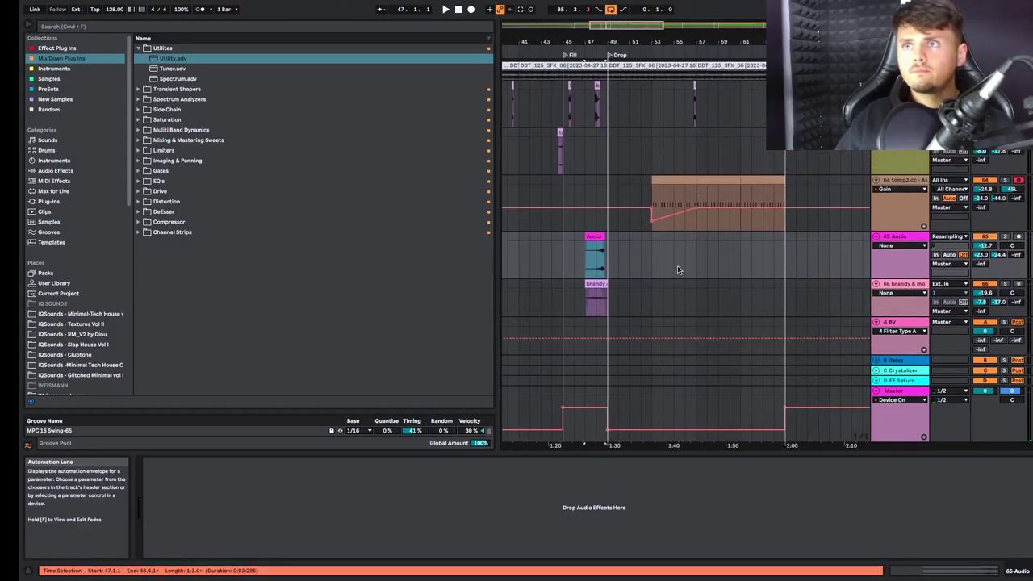
scroll(697, 261, up, 4)
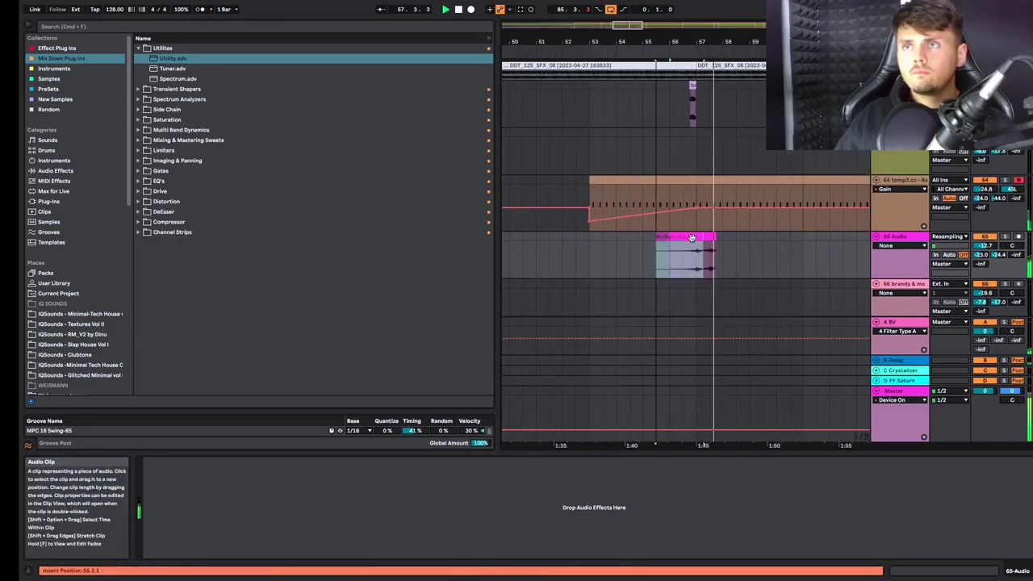
drag(701, 236, 683, 239)
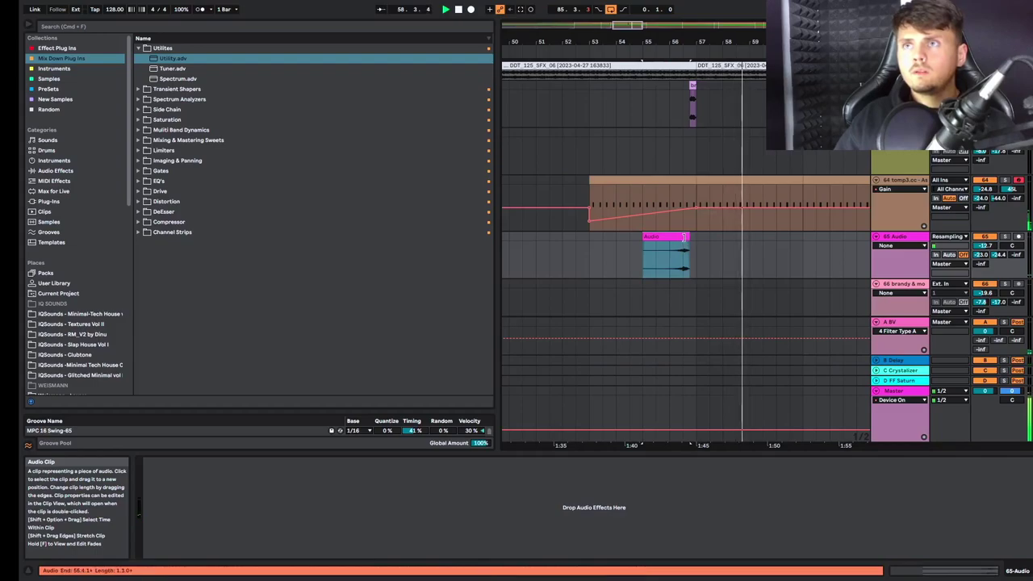
scroll(684, 238, up, 5)
drag(678, 236, 698, 237)
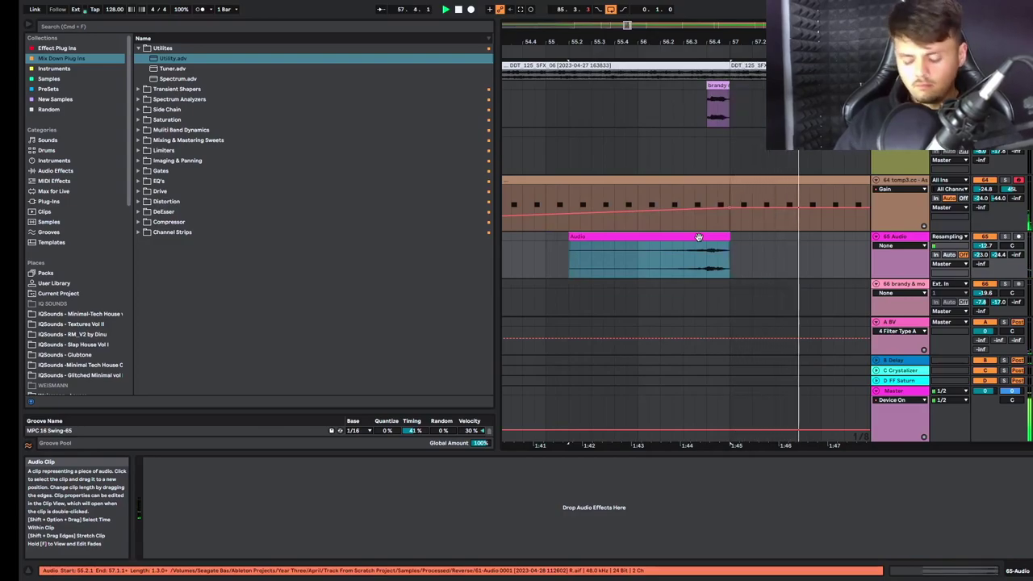
Step: Audition the copied reversed Audio clip and add a fade-out over its end just before bar 57
scroll(699, 237, down, 2)
key(space)
key(space)
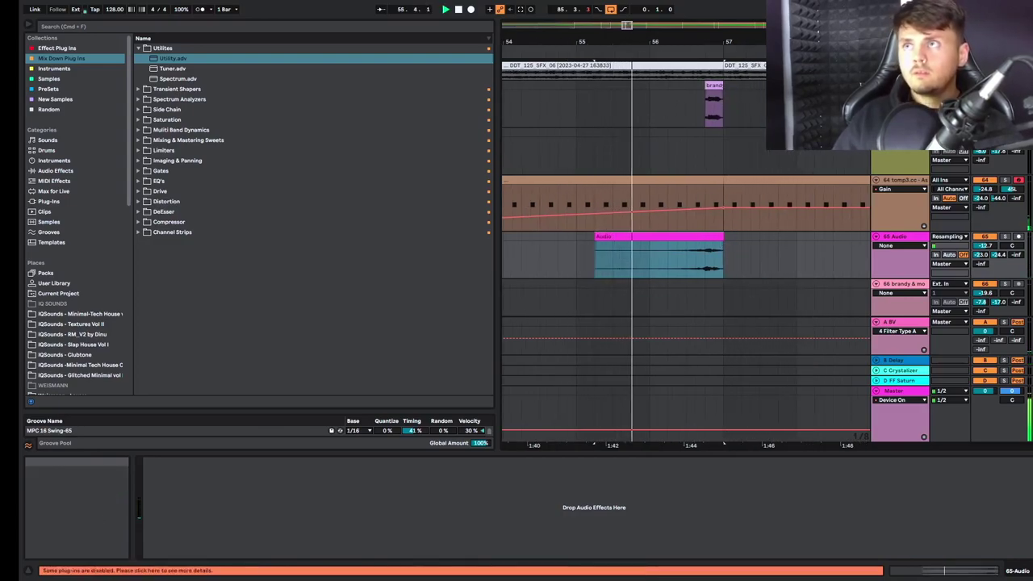
click(917, 54)
drag(721, 243, 704, 253)
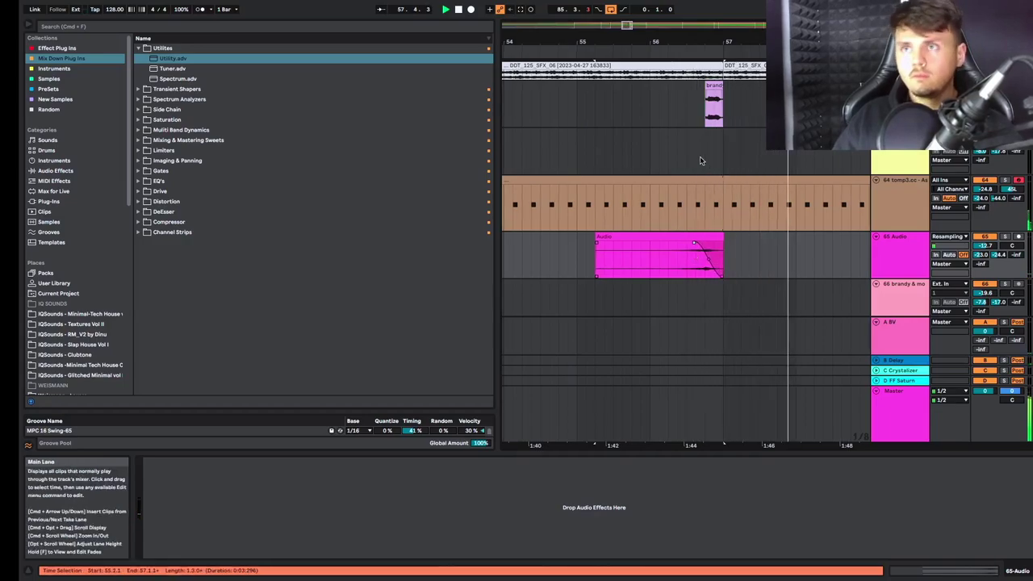
Step: Play the drop through bar 64 and examine which elements each track contributes between bars 57 and 65
scroll(701, 160, down, 2)
click(679, 135)
scroll(676, 153, up, 5)
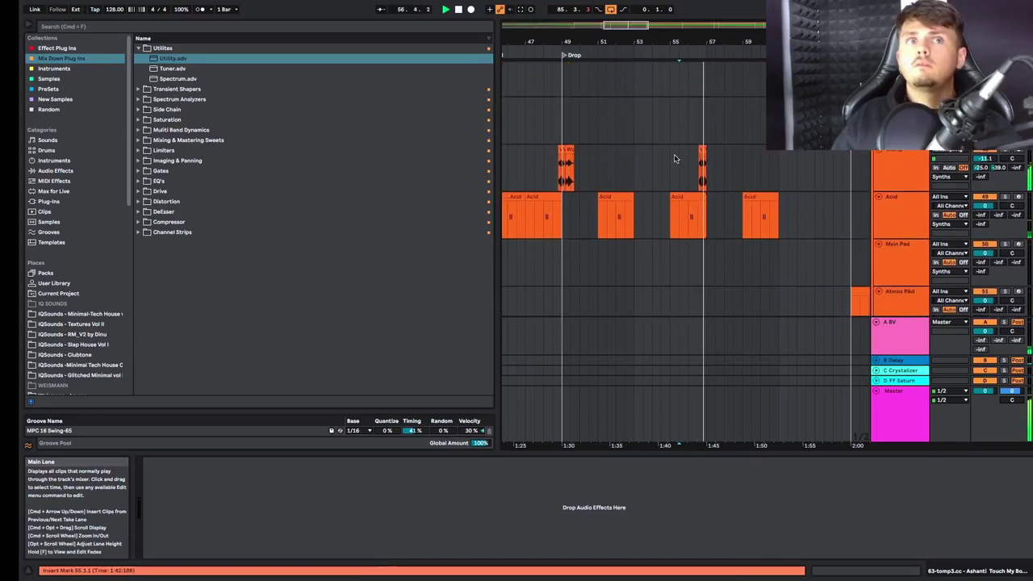
scroll(675, 158, up, 8)
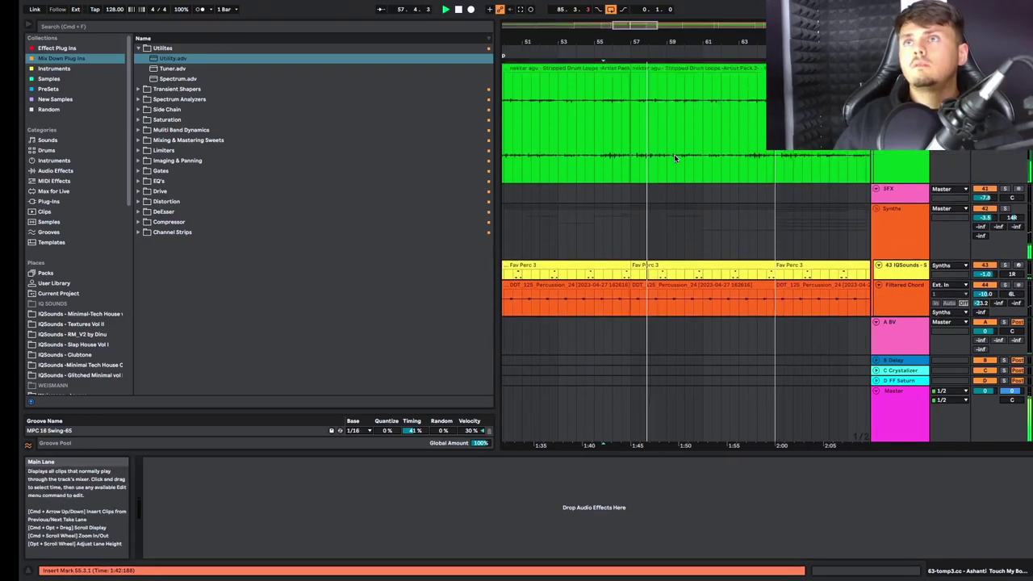
scroll(674, 157, up, 6)
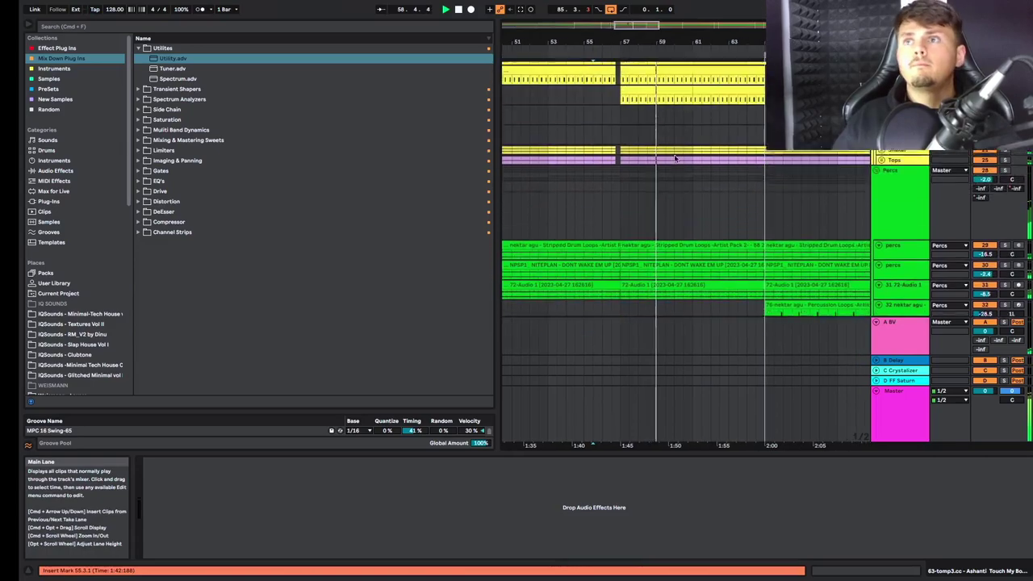
scroll(676, 161, up, 6)
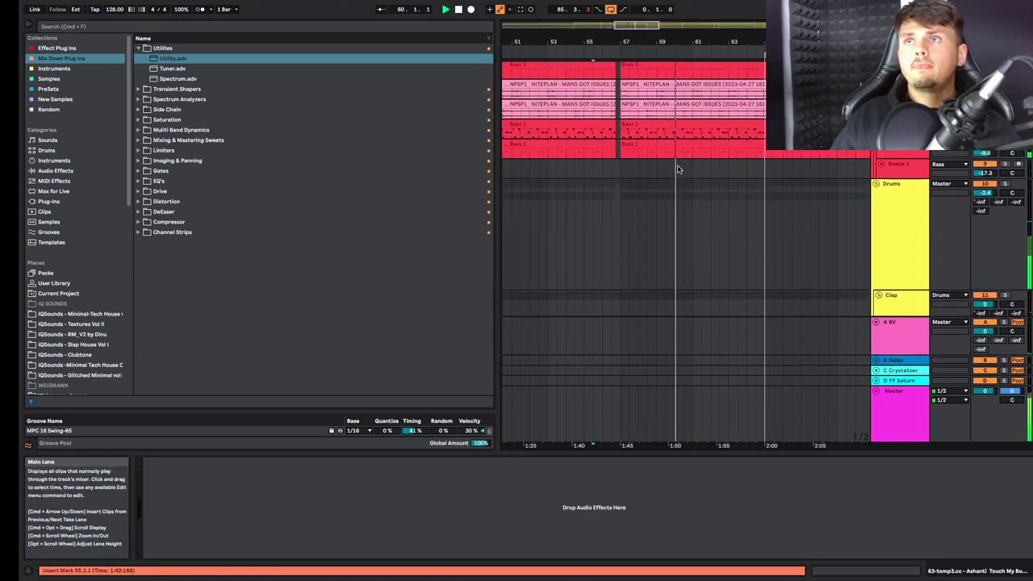
scroll(677, 169, down, 10)
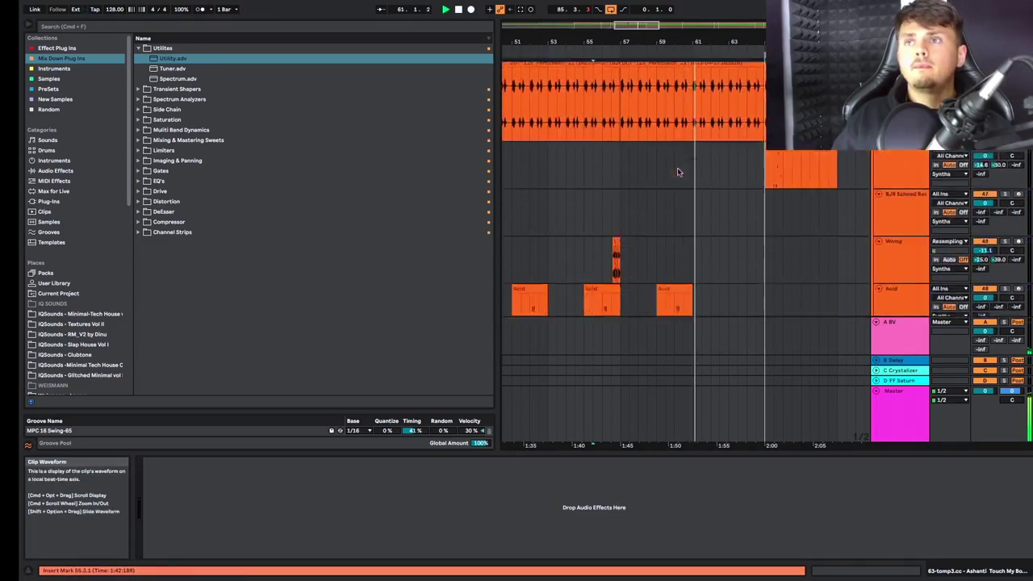
scroll(673, 174, down, 8)
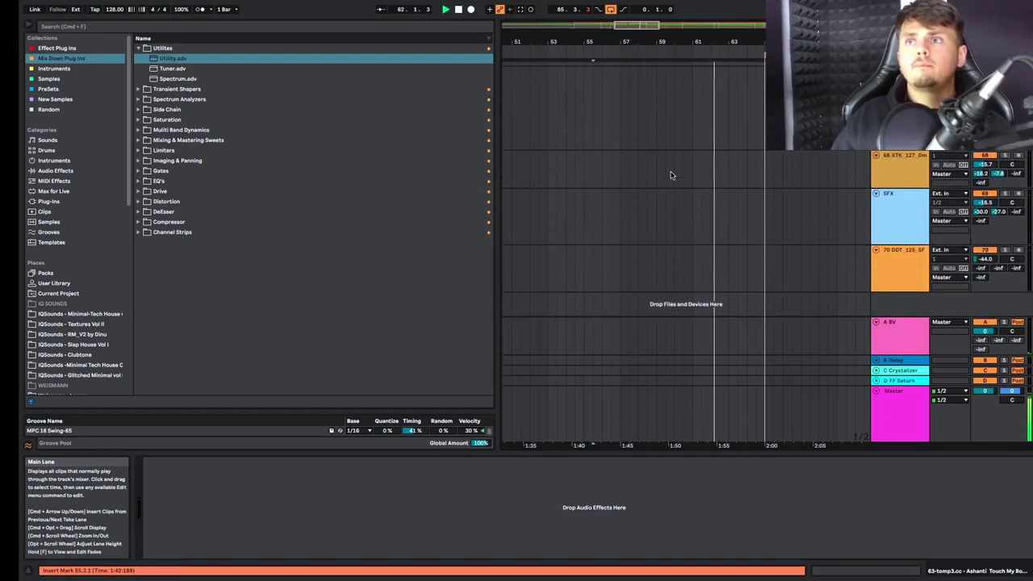
scroll(671, 176, right, 1)
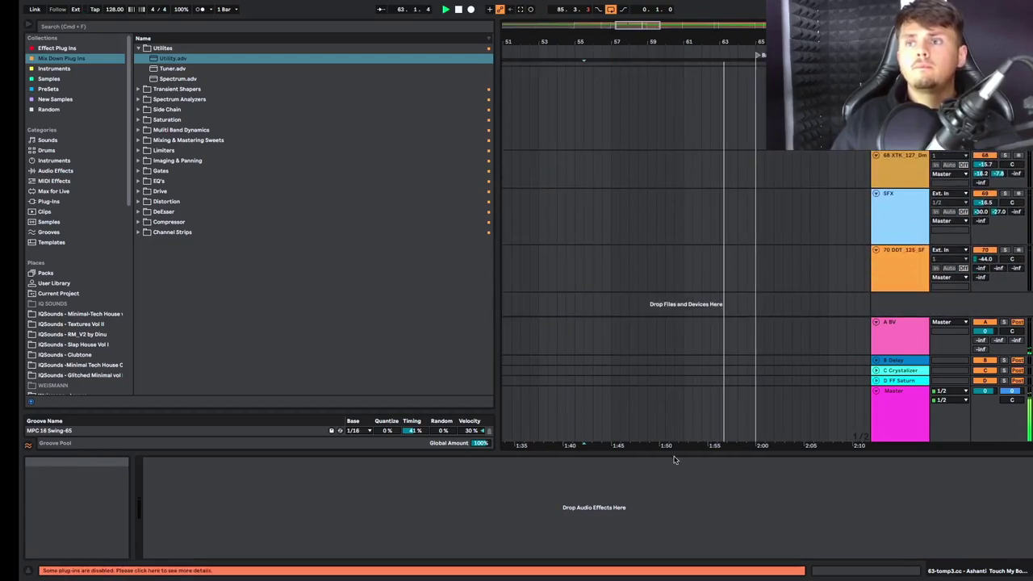
drag(674, 455, 687, 516)
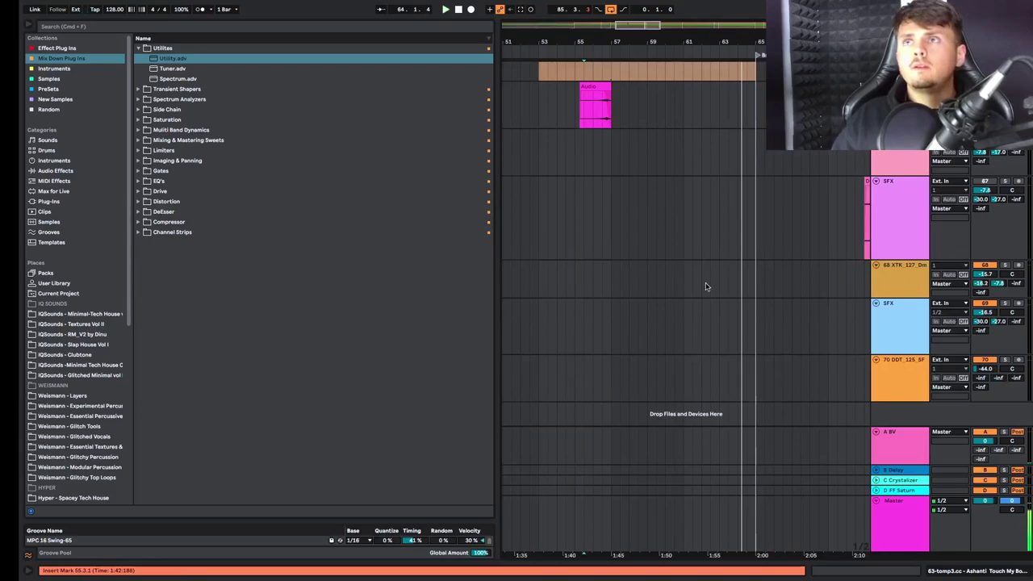
scroll(705, 287, up, 10)
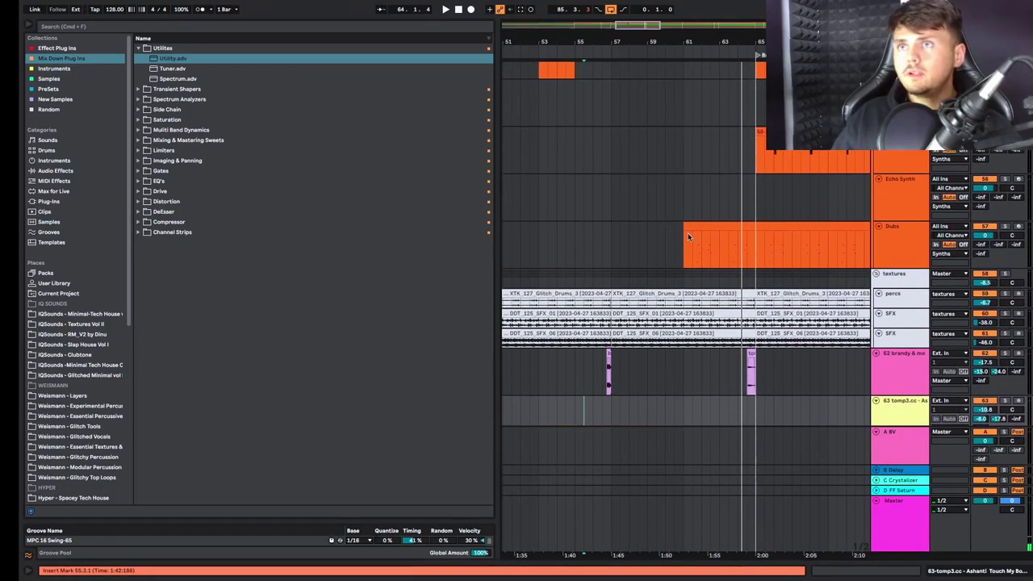
Step: Add a Utility device at the end of the Dubs track's device chain
click(688, 234)
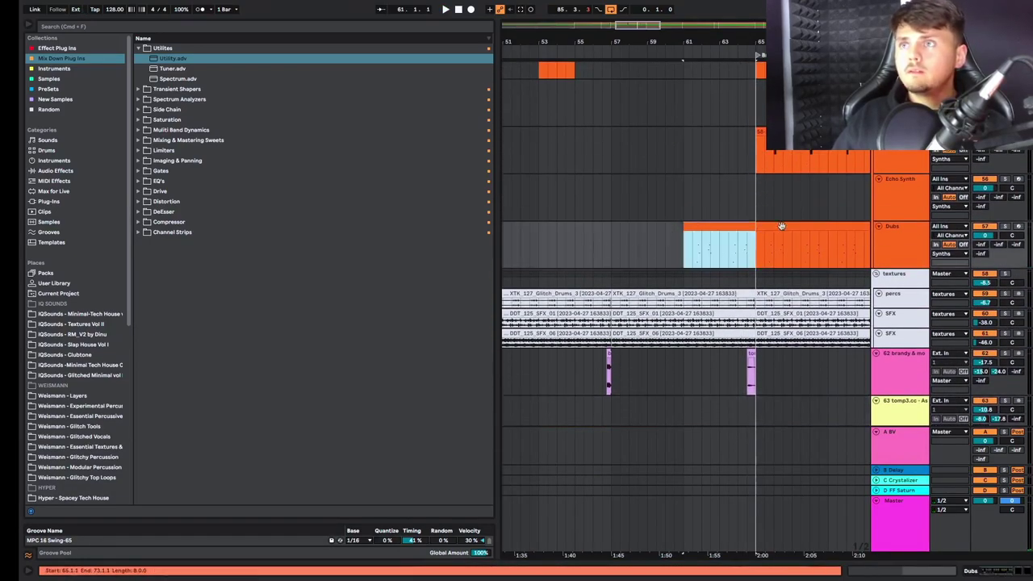
double_click(906, 231)
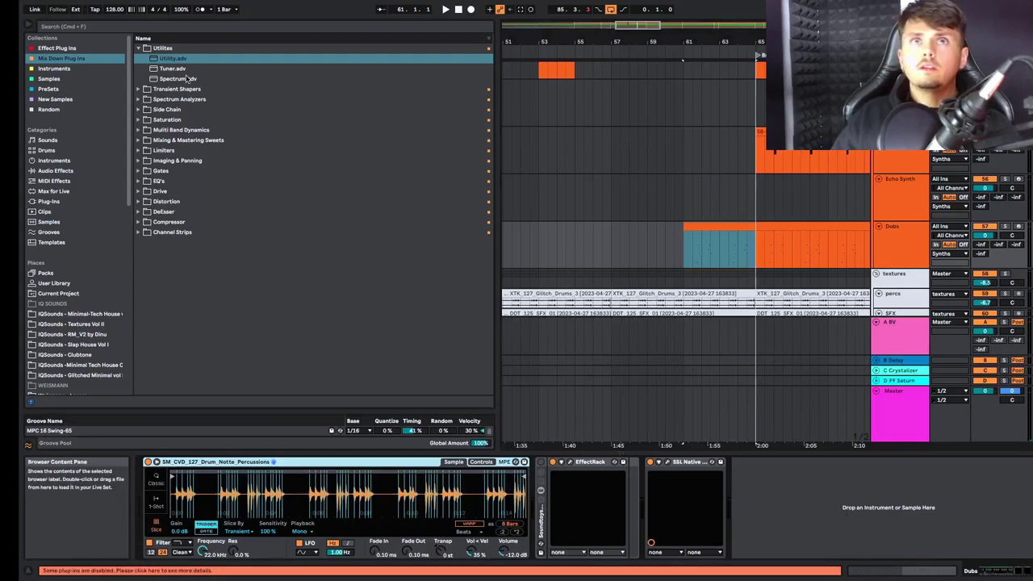
click(184, 60)
key(Return)
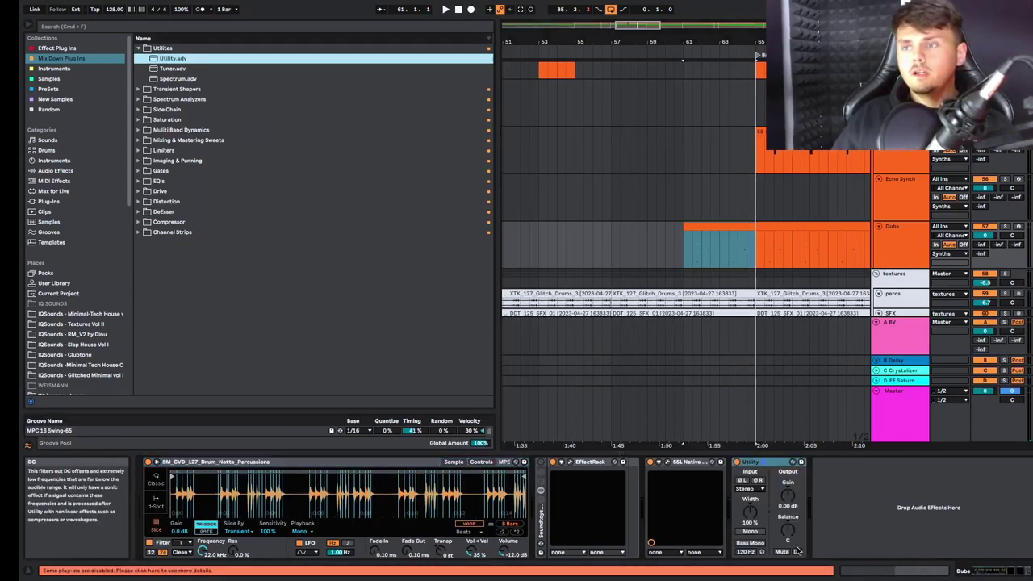
Step: Automate the Utility gain on the Dubs track to ramp from about -45 dB at bar 61 up to 0 dB at bar 65
right_click(789, 495)
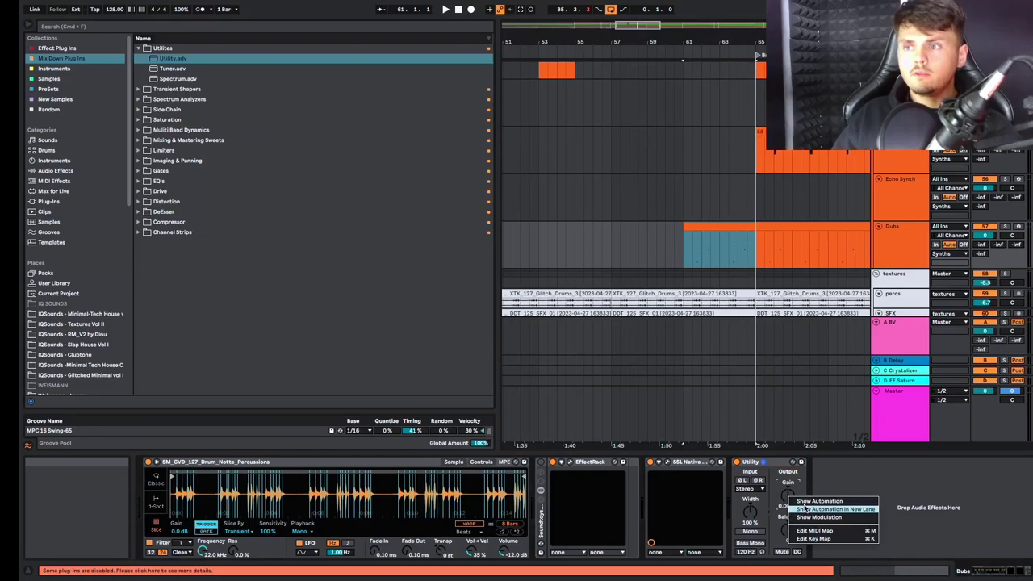
click(807, 505)
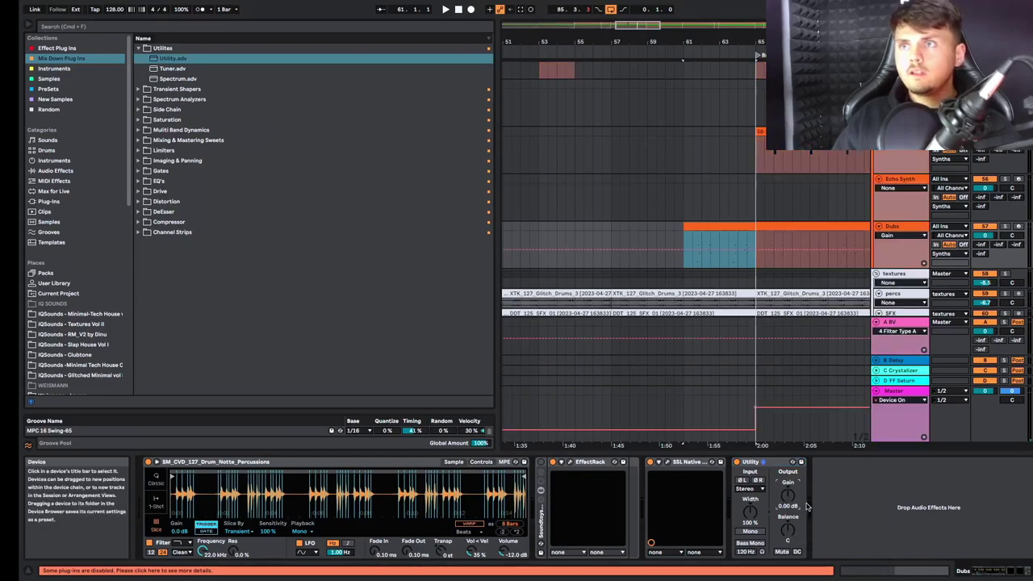
click(757, 254)
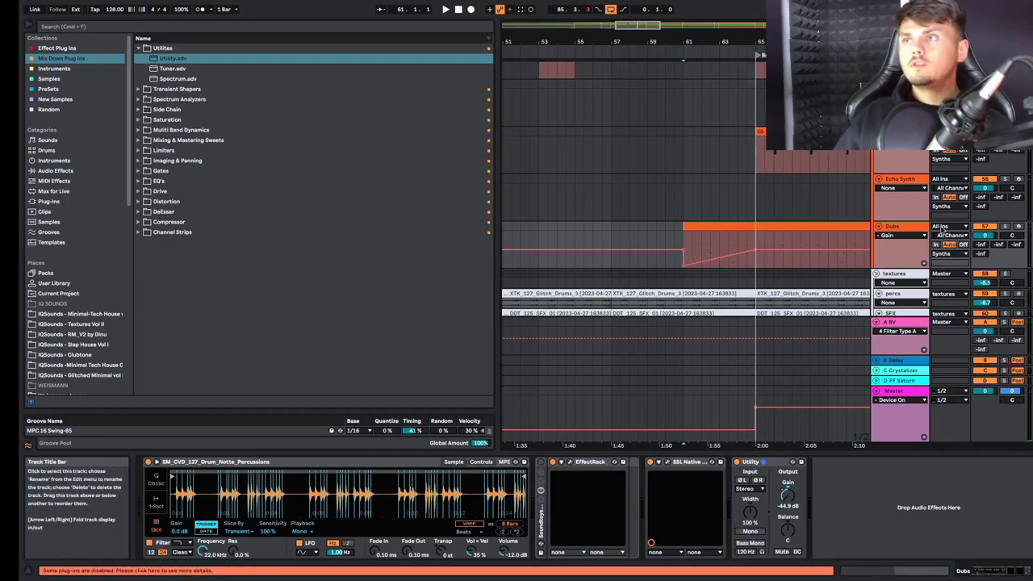
Step: Solo the Dubs track to audition its gain ramp from 61.1.1, and return to the full mix before bar 65
click(1007, 227)
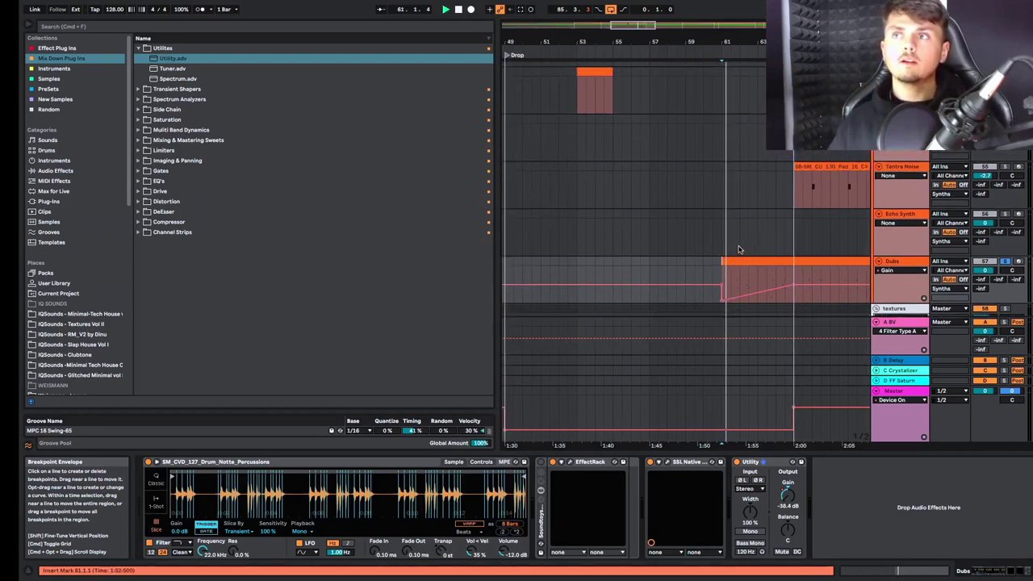
scroll(740, 250, right, 3)
scroll(739, 249, up, 1)
scroll(740, 250, down, 2)
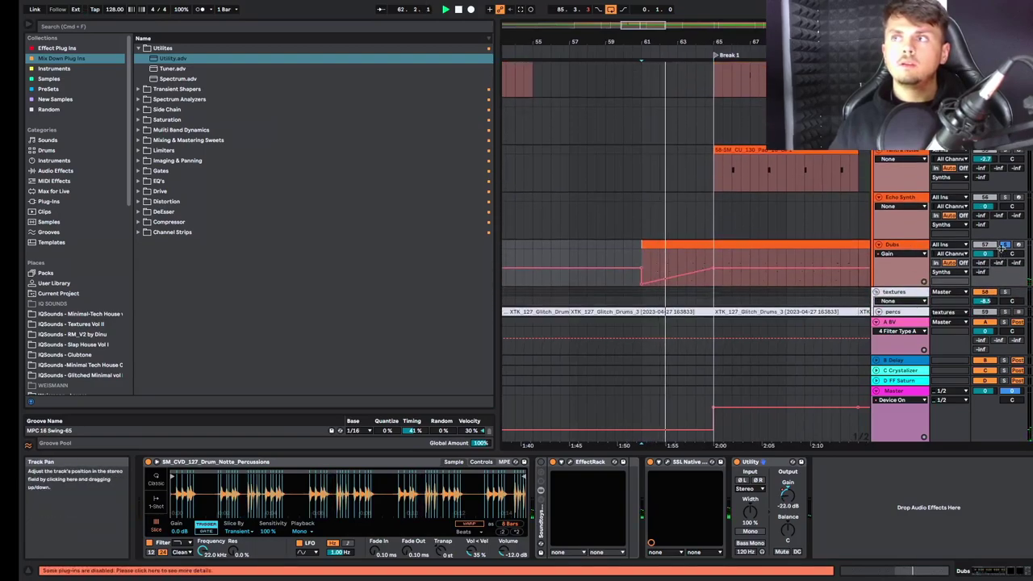
scroll(557, 247, down, 5)
scroll(623, 242, left, 1)
scroll(624, 247, down, 2)
scroll(650, 246, left, 1)
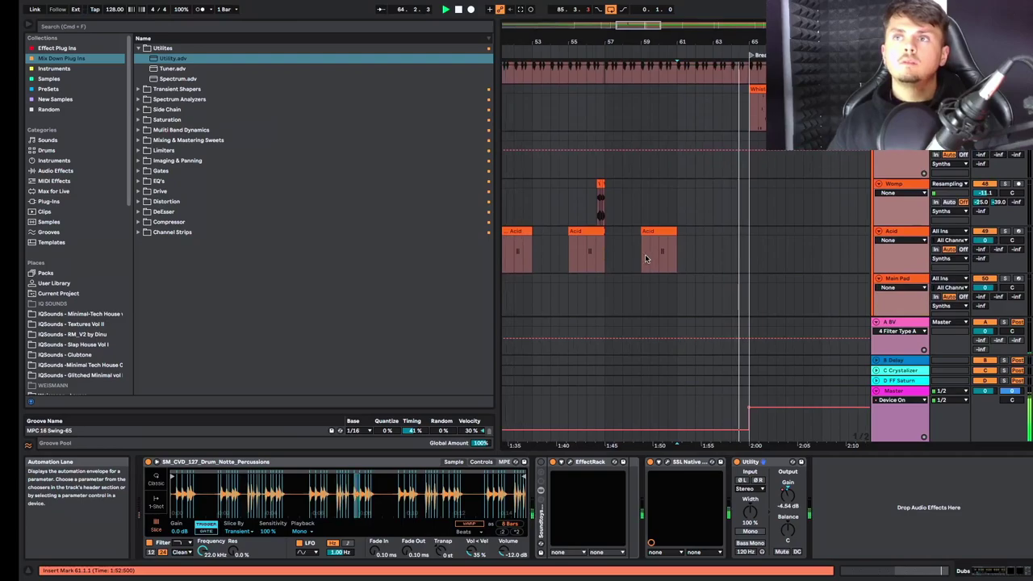
Step: Audition the full mix from 56.1.1 through the Womp and Acid clips around bar 57
click(644, 259)
click(604, 216)
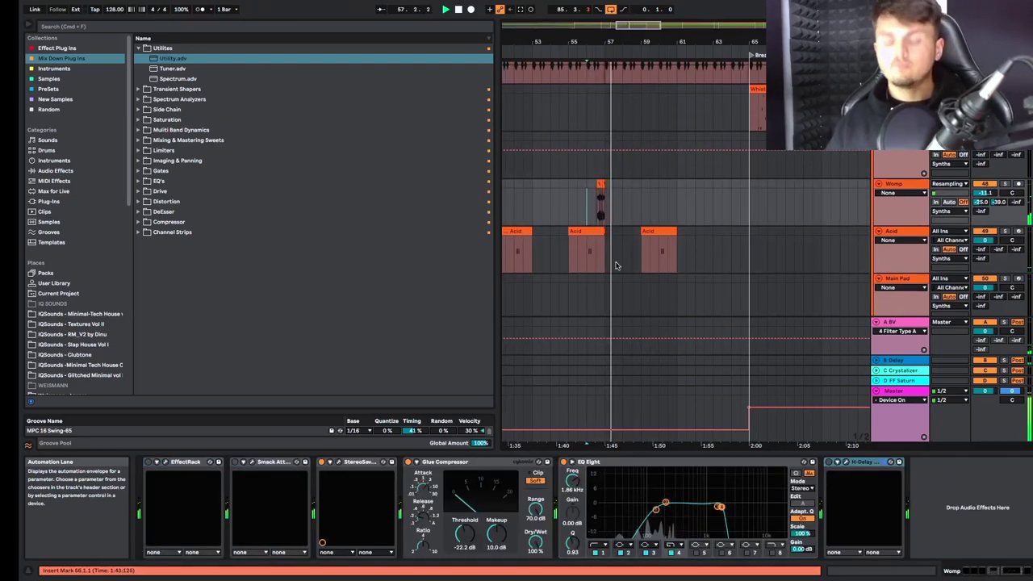
scroll(634, 257, up, 3)
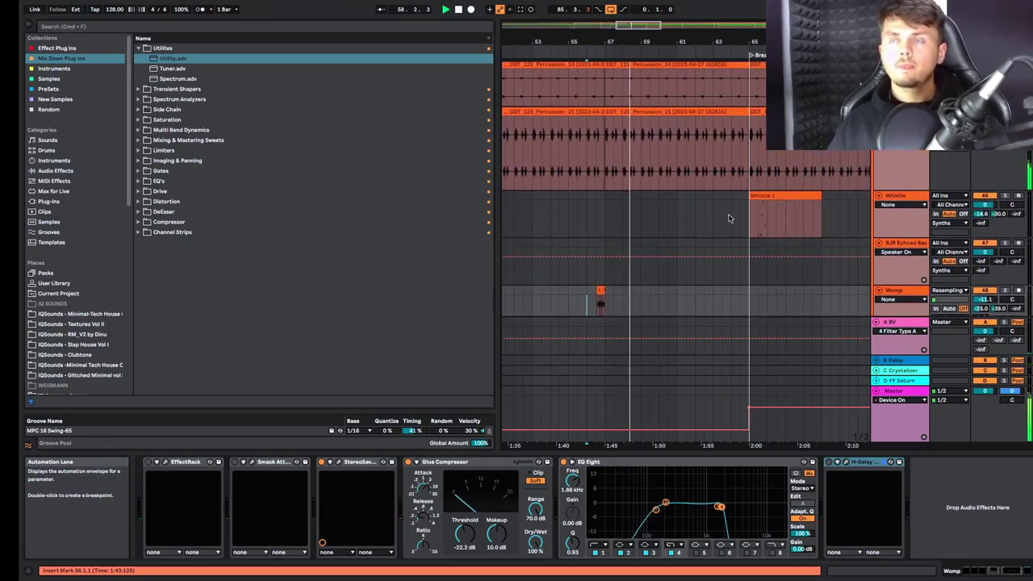
Step: Copy the Whistle track's two-bar section from 43.1.1 to 45.1.1 and paste it at 63.1.1, leading into Break 1
click(771, 211)
scroll(780, 200, left, 4)
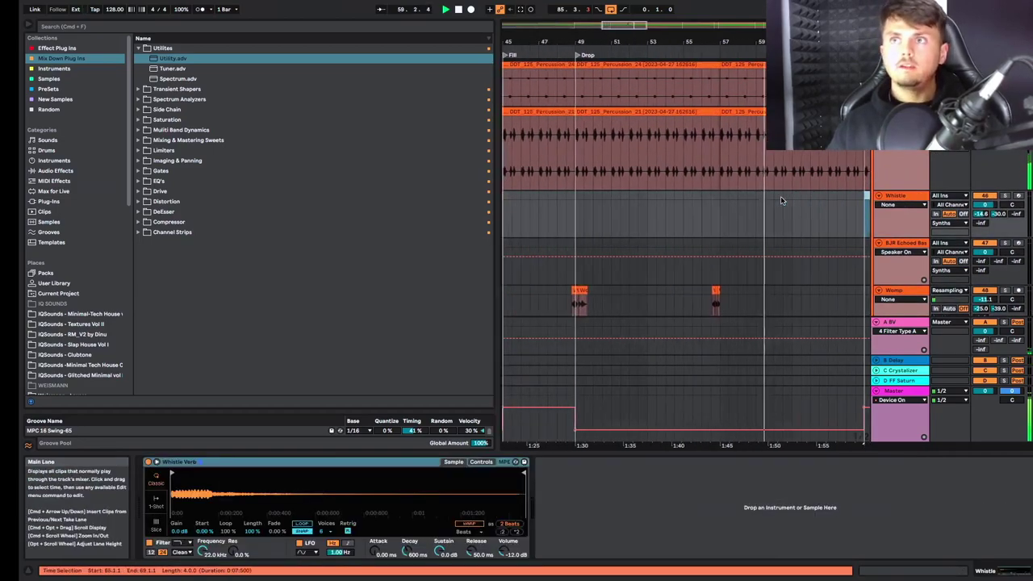
scroll(780, 201, left, 6)
click(730, 197)
scroll(731, 200, right, 8)
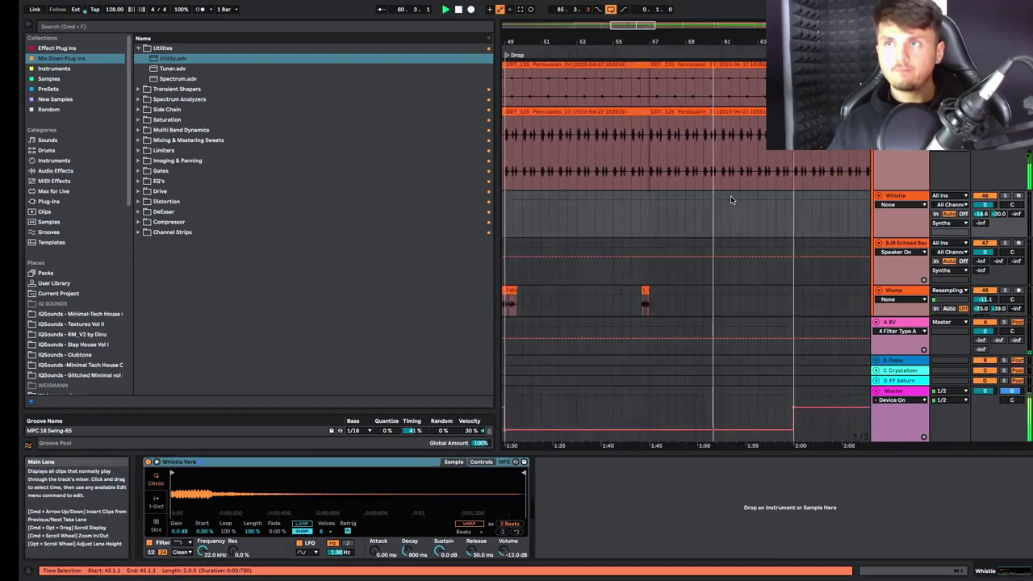
scroll(731, 199, right, 2)
click(706, 211)
key(super+v)
Step: Copy the brandy & monica vocal chop section starting at 40.1.1 and paste it on the same track at 60.3.1
scroll(707, 212, down, 3)
scroll(706, 214, down, 10)
scroll(726, 213, down, 2)
scroll(731, 213, left, 5)
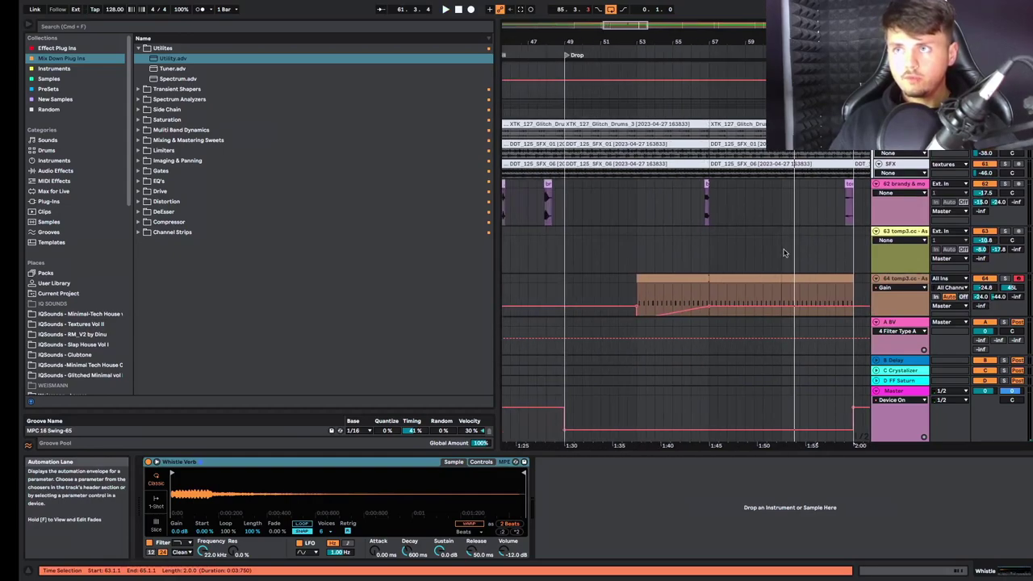
click(780, 253)
scroll(773, 253, left, 5)
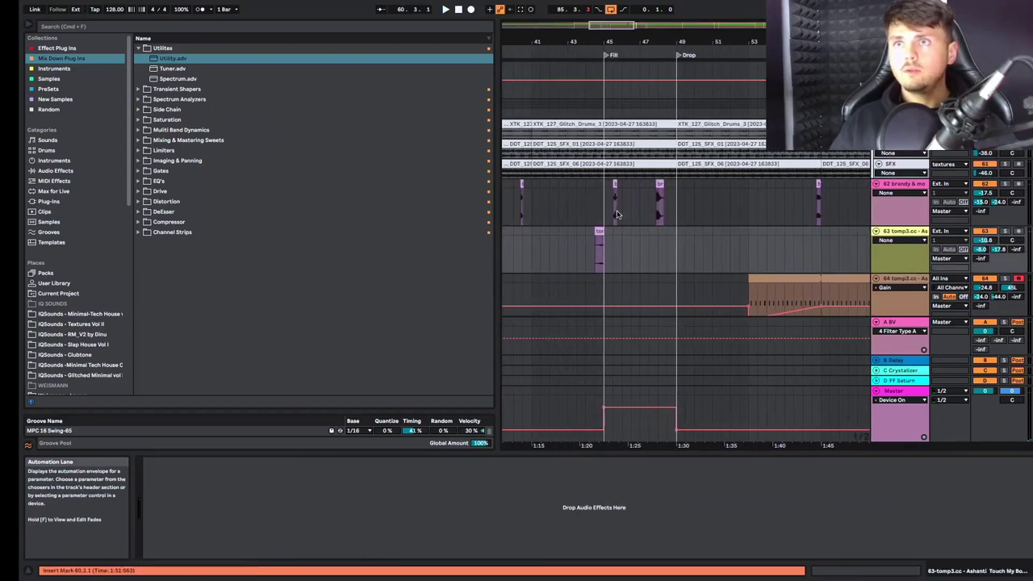
scroll(607, 214, down, 4)
scroll(607, 211, left, 3)
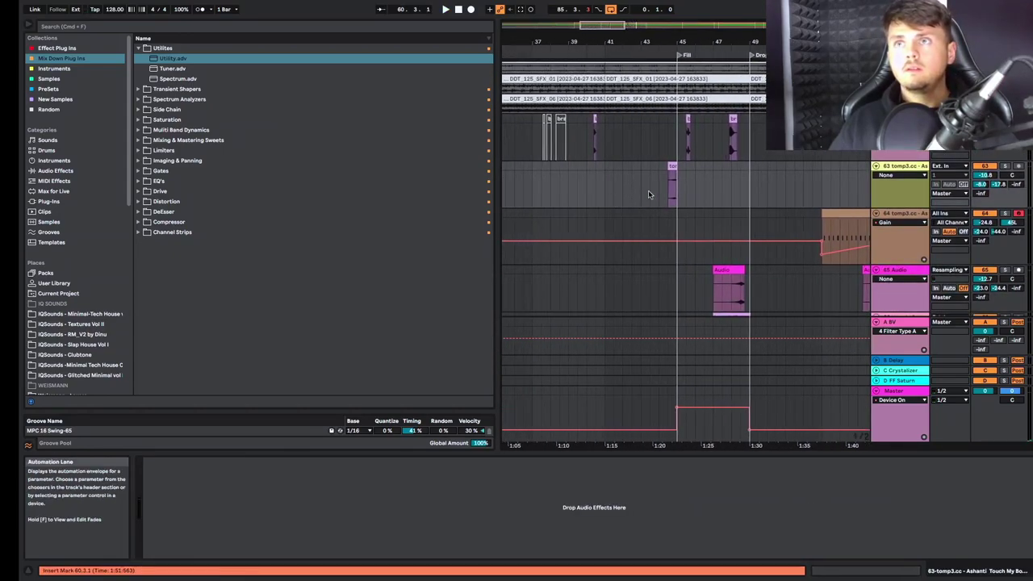
scroll(585, 149, up, 3)
click(590, 135)
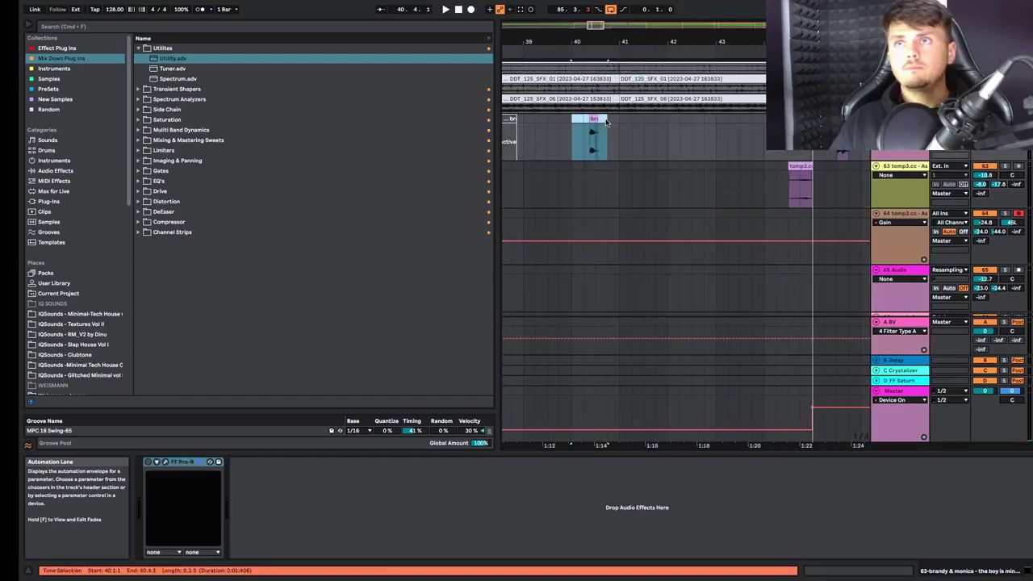
scroll(616, 120, down, 3)
scroll(615, 120, right, 10)
scroll(615, 118, up, 1)
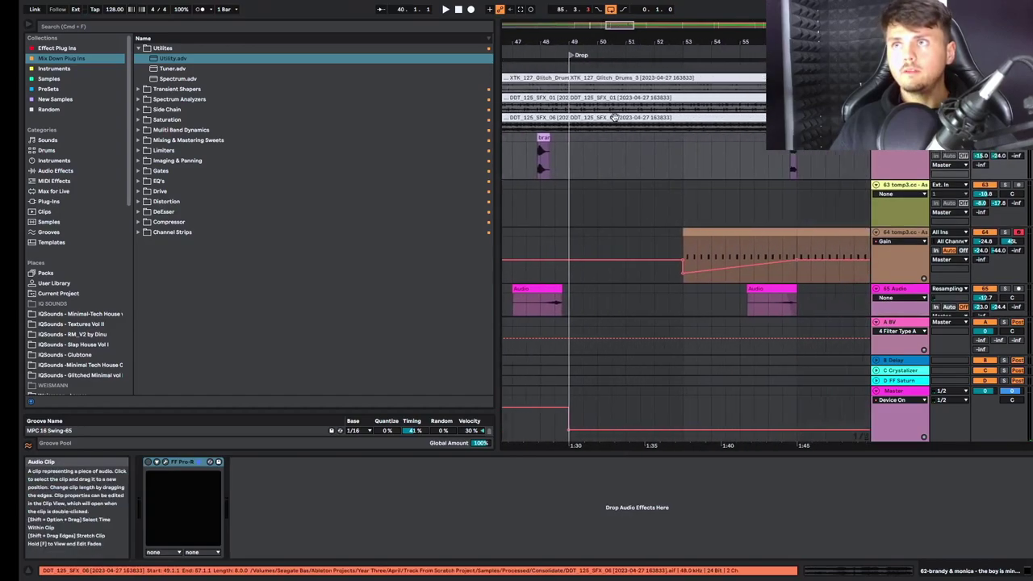
scroll(598, 144, left, 2)
key(ctrl+v)
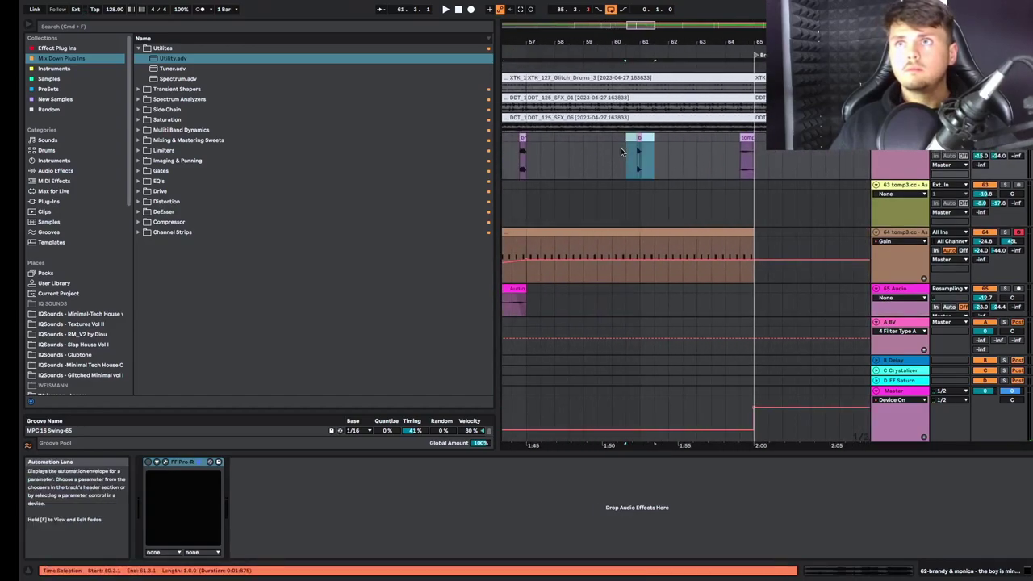
Step: Audition the pasted brandy & monica vocal chop from 60.1.1 into bar 61
click(614, 154)
key(space)
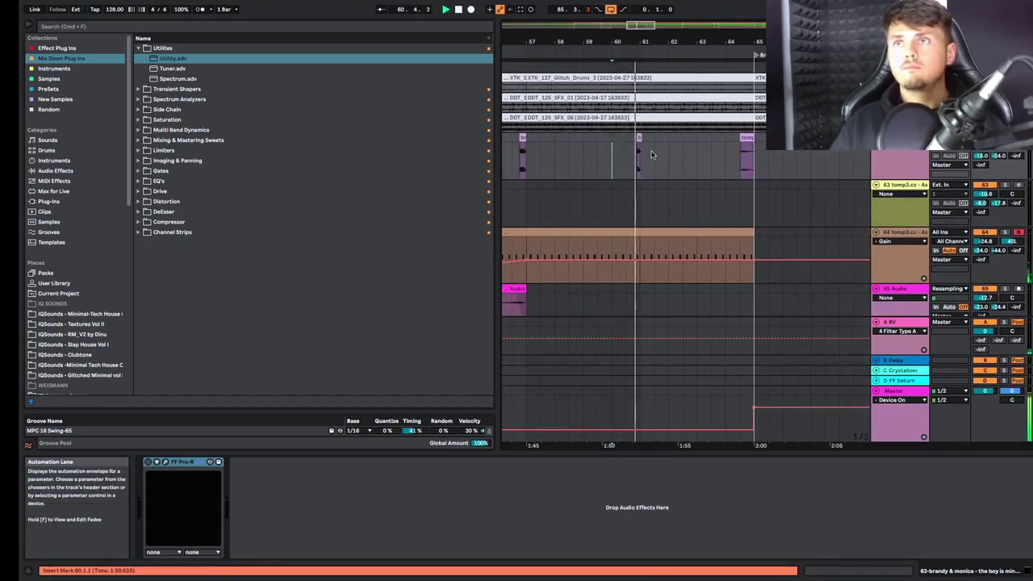
scroll(640, 154, up, 3)
key(space)
key(space)
scroll(635, 152, up, 3)
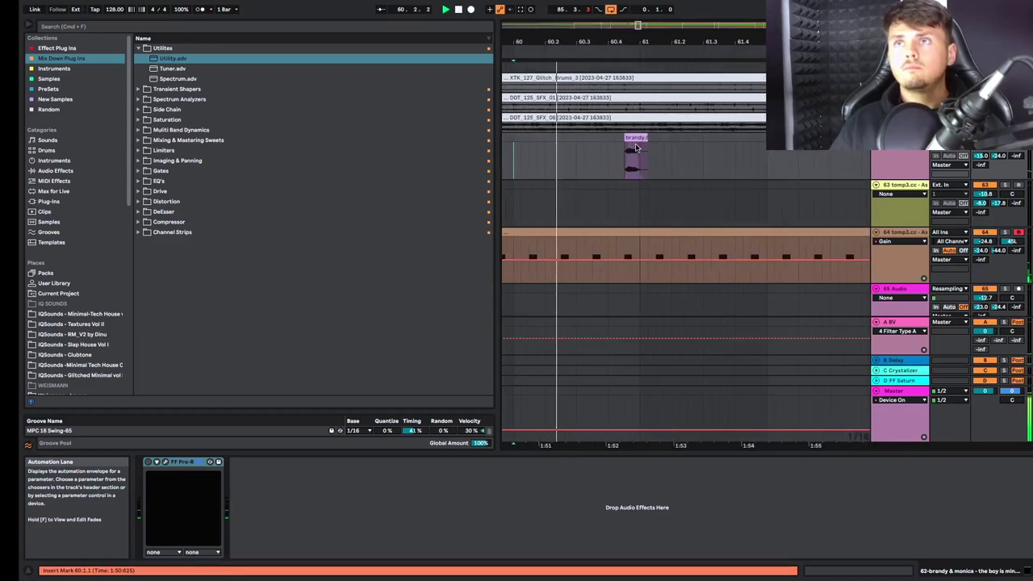
key(space)
Step: Try extra copies of the vocal chop after bar 61 and clear the track from 61.1.1 to 62.1.1
click(635, 139)
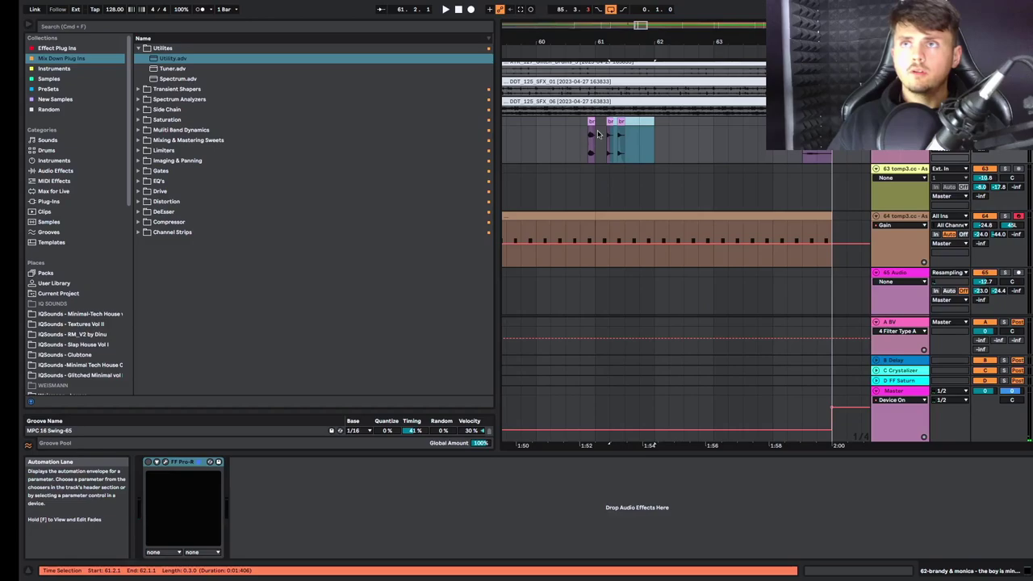
drag(598, 134, 651, 122)
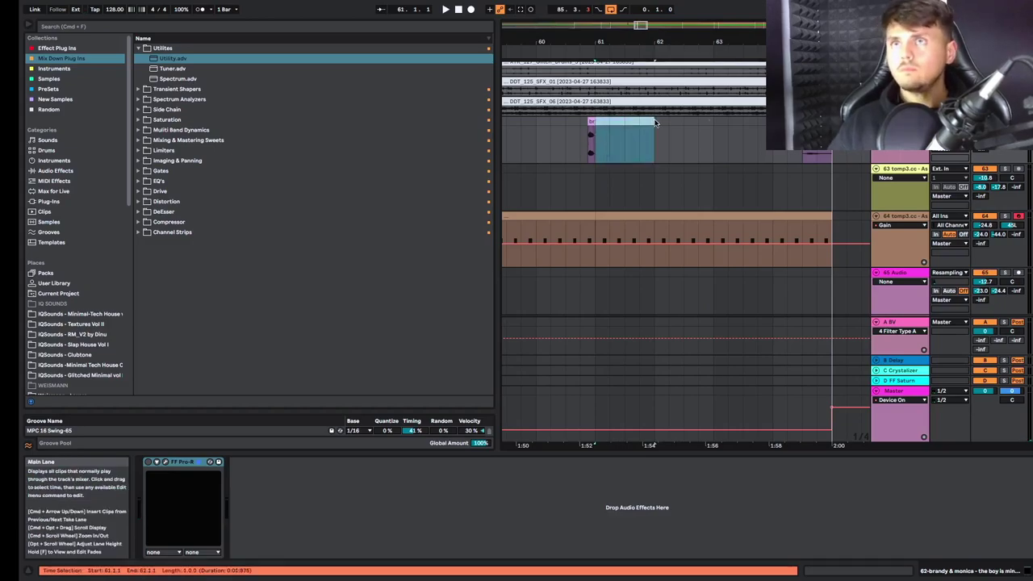
Step: Automate the brandy & monica vocal track's C-Crystalizer send to rise to about -7 dB just before bar 61 and fall back to -inf
right_click(981, 150)
click(942, 174)
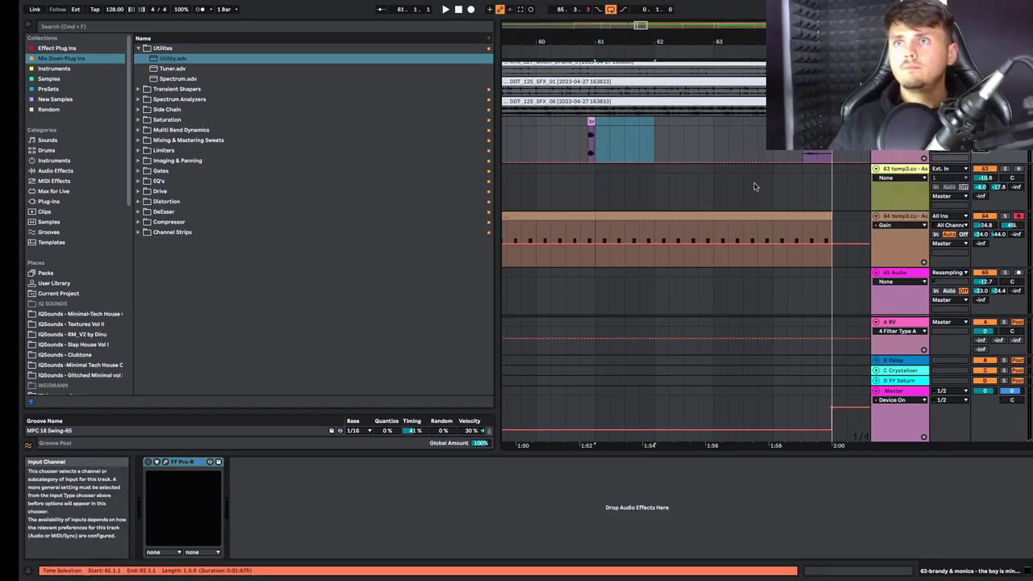
click(585, 163)
drag(590, 163, 585, 157)
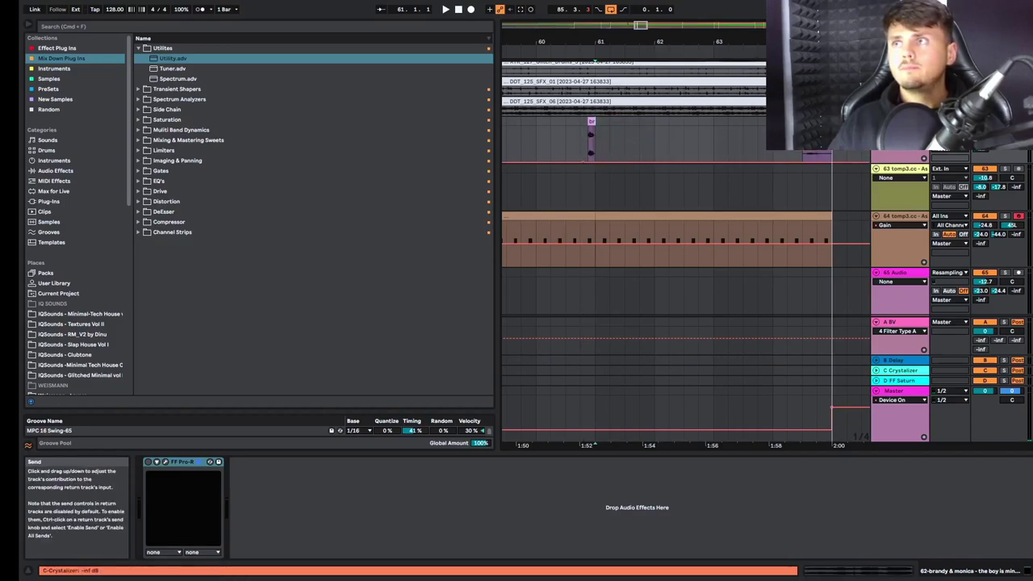
right_click(981, 150)
click(954, 164)
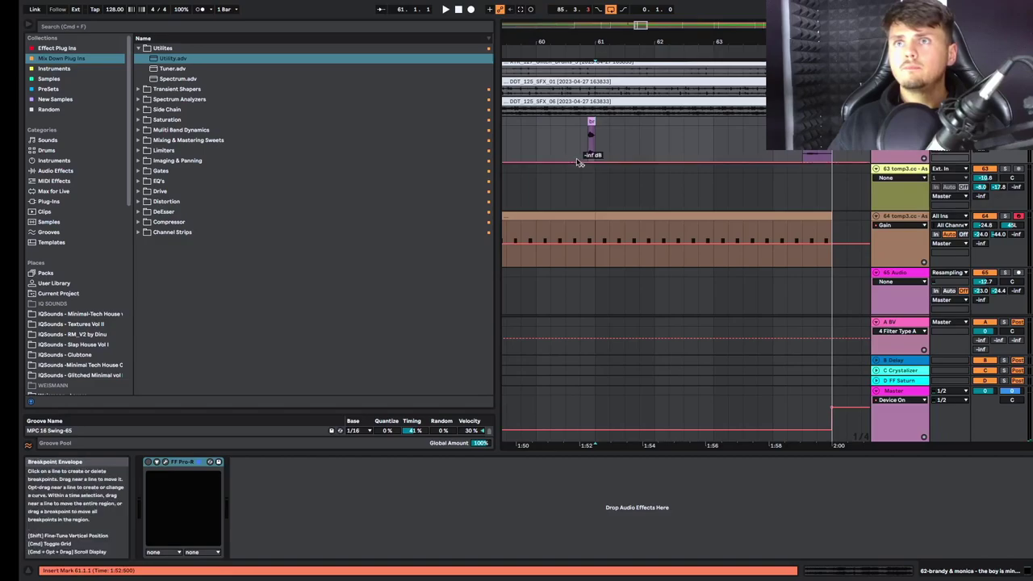
click(590, 134)
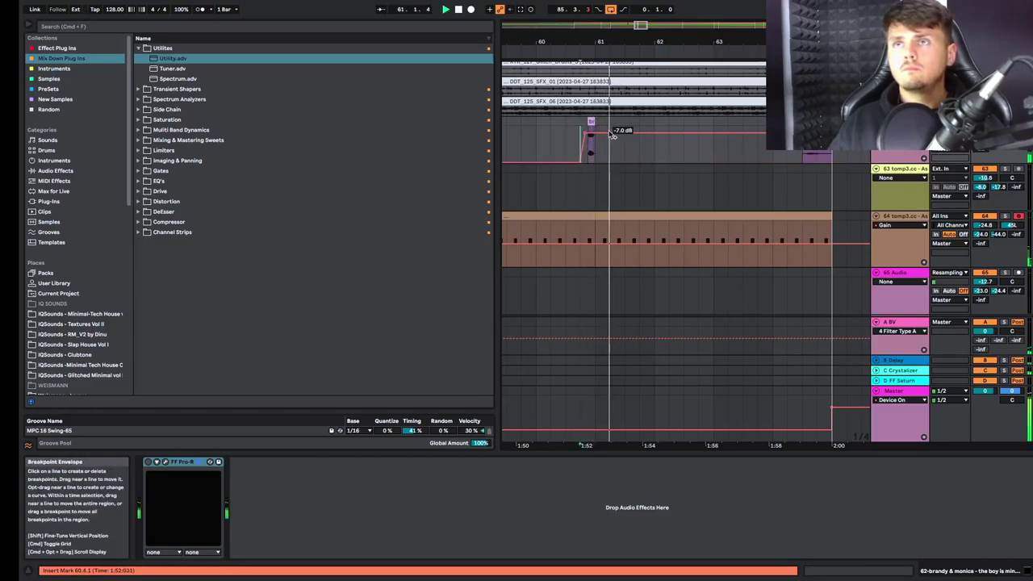
click(636, 162)
key(space)
key(space)
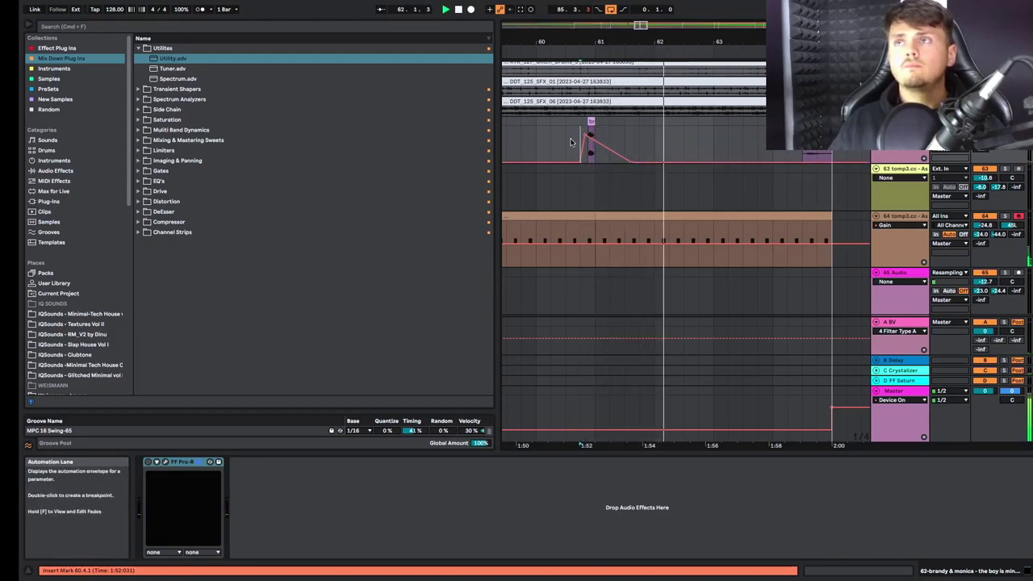
Step: Move the Ashanti acapella chop at 64.3.1 from the brandy & monica track onto audio track 63 and save the set
scroll(585, 145, down, 5)
scroll(608, 153, down, 2)
scroll(608, 152, down, 3)
scroll(609, 152, down, 5)
scroll(609, 152, down, 3)
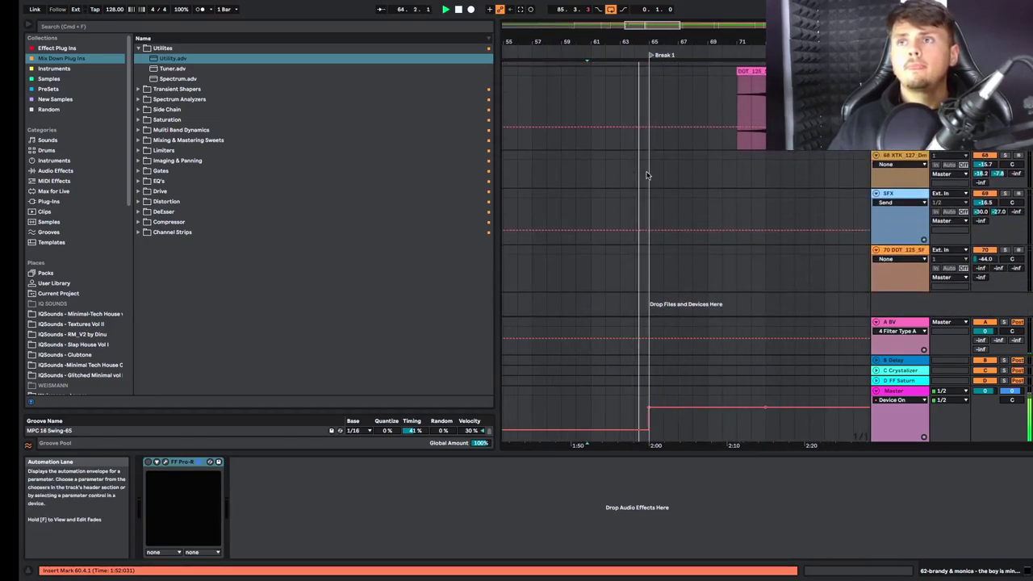
scroll(711, 159, up, 8)
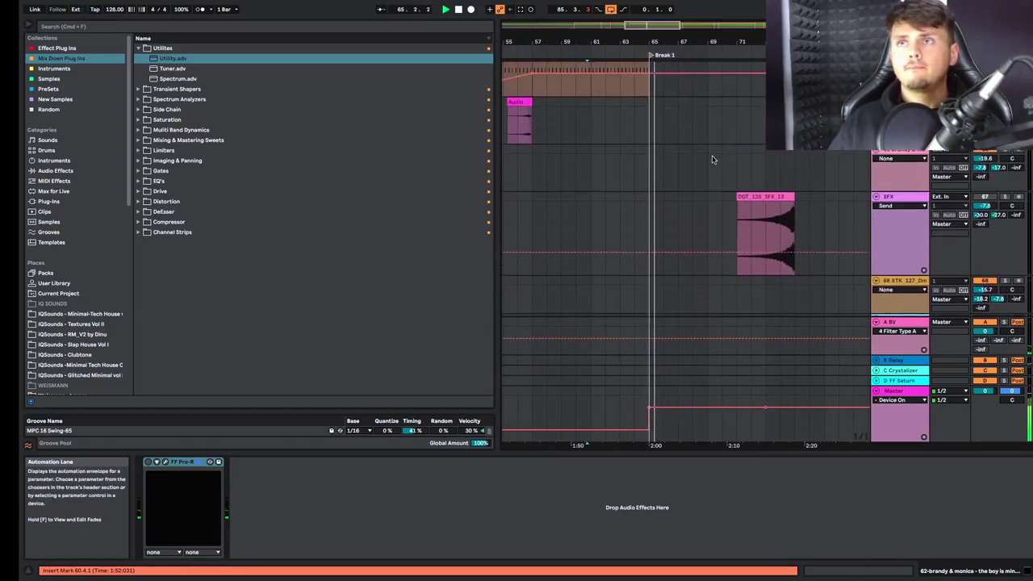
click(645, 208)
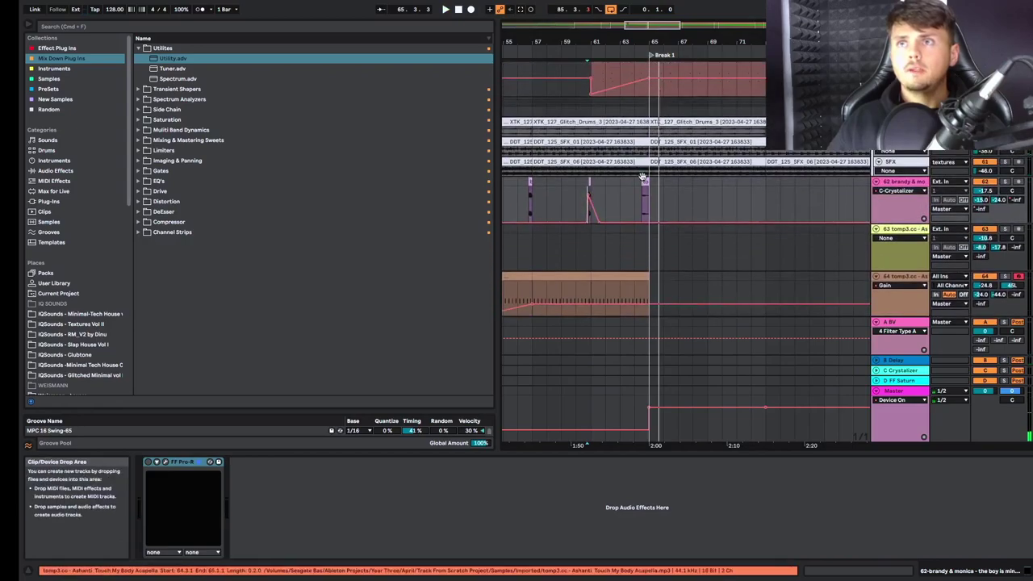
click(645, 234)
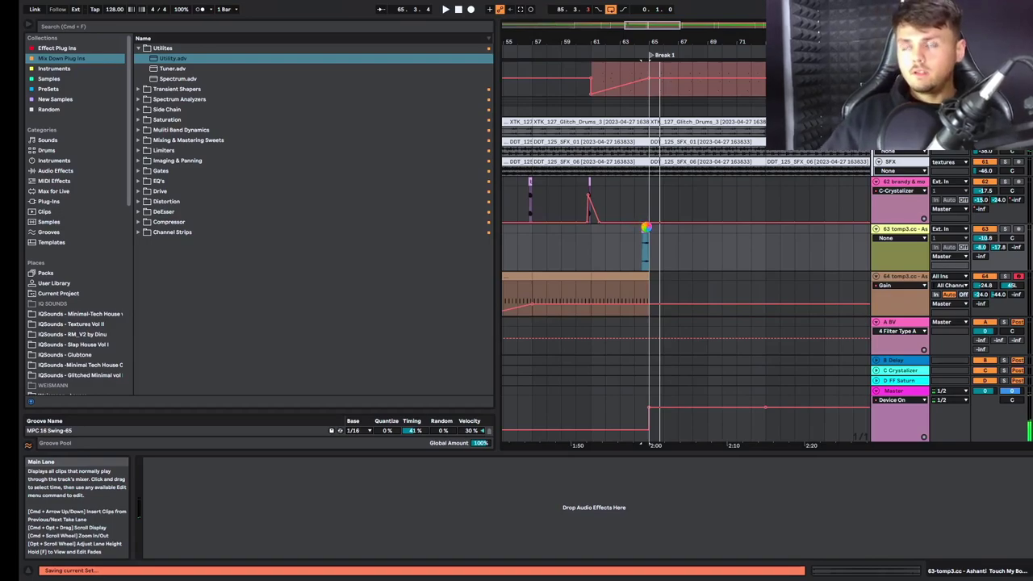
Step: Group the brandy & monica and Ashanti acapella tracks together and name the group Vocals
scroll(646, 229, down, 5)
scroll(643, 236, up, 3)
scroll(640, 242, down, 6)
scroll(640, 242, up, 3)
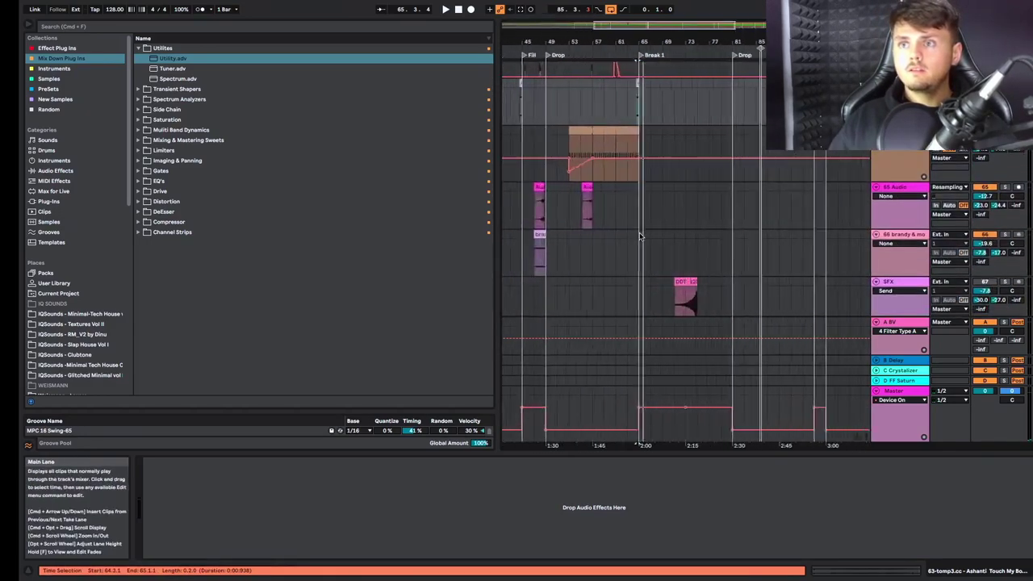
scroll(638, 240, right, 5)
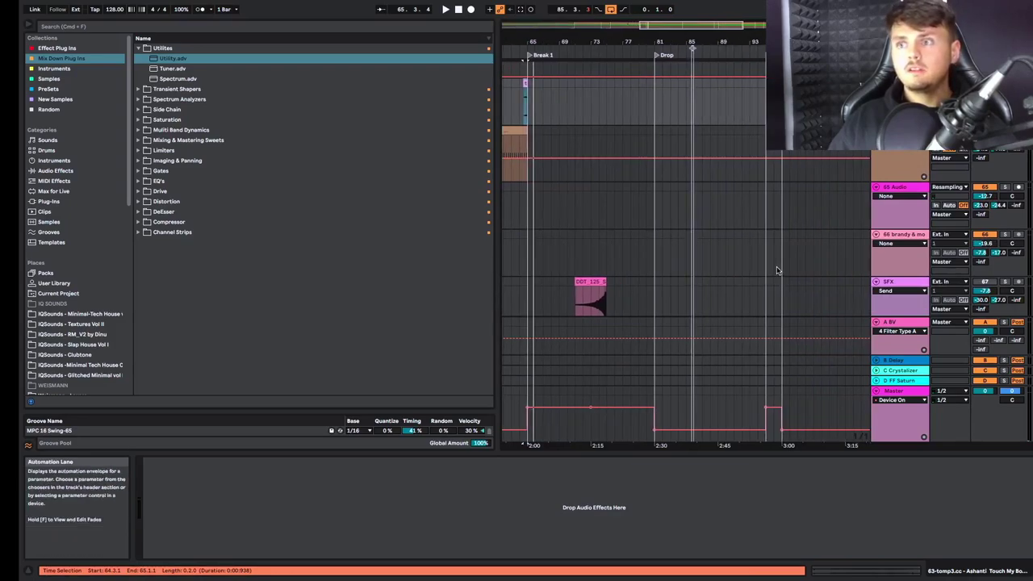
scroll(777, 271, left, 6)
scroll(777, 270, down, 3)
scroll(777, 270, up, 5)
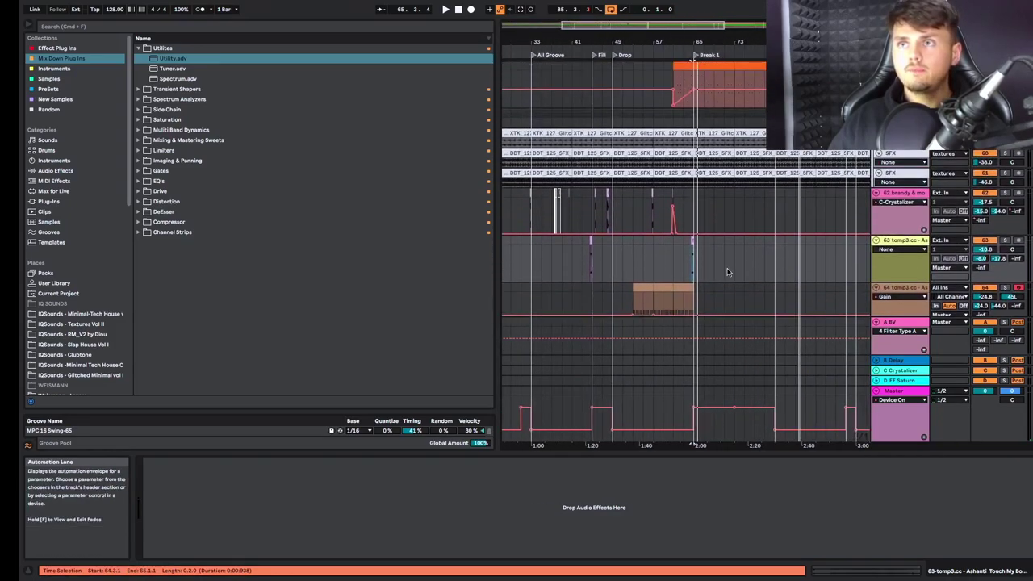
click(899, 194)
scroll(900, 211, down, 1)
click(899, 215)
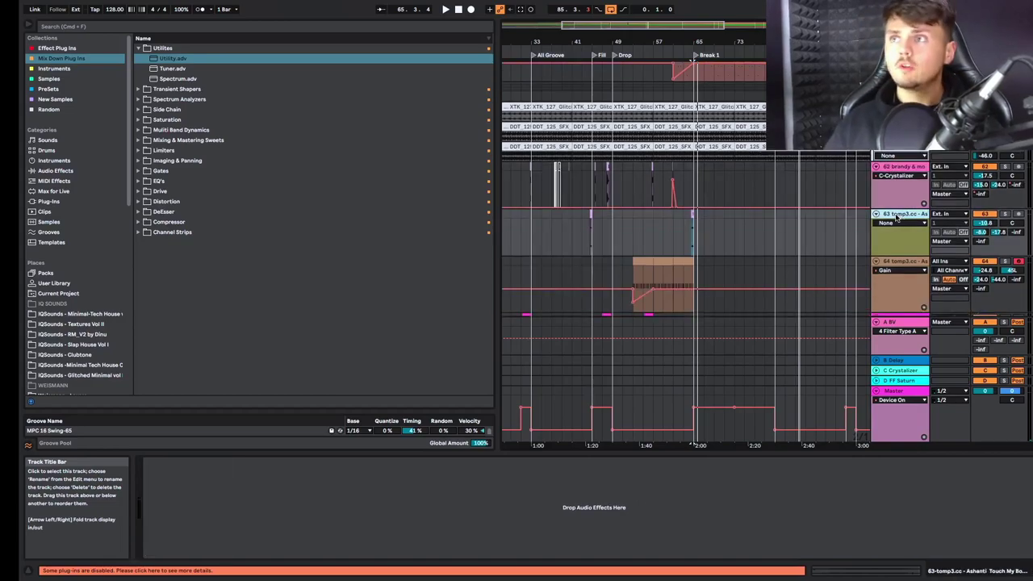
click(892, 165)
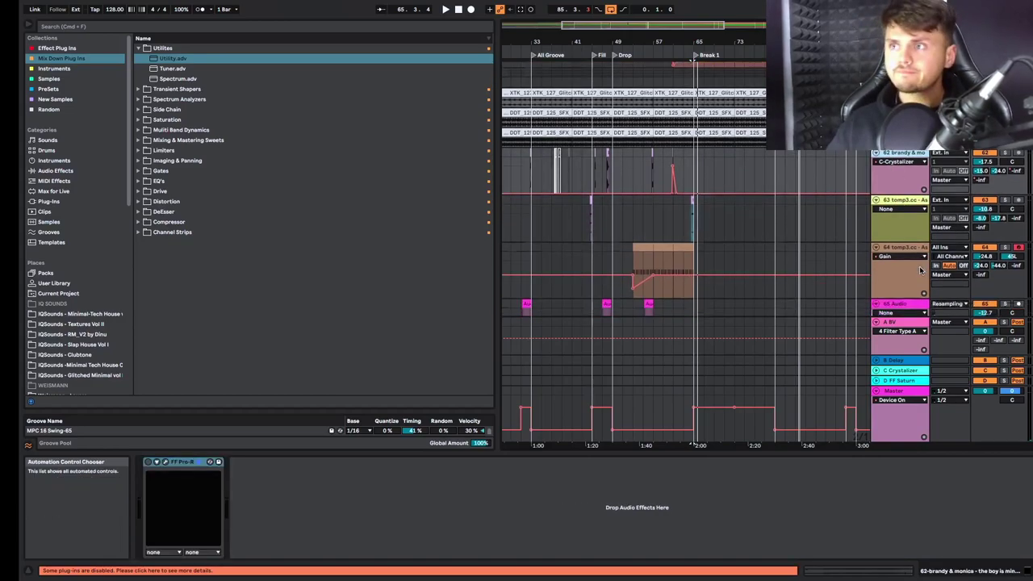
scroll(920, 271, down, 5)
scroll(899, 200, down, 3)
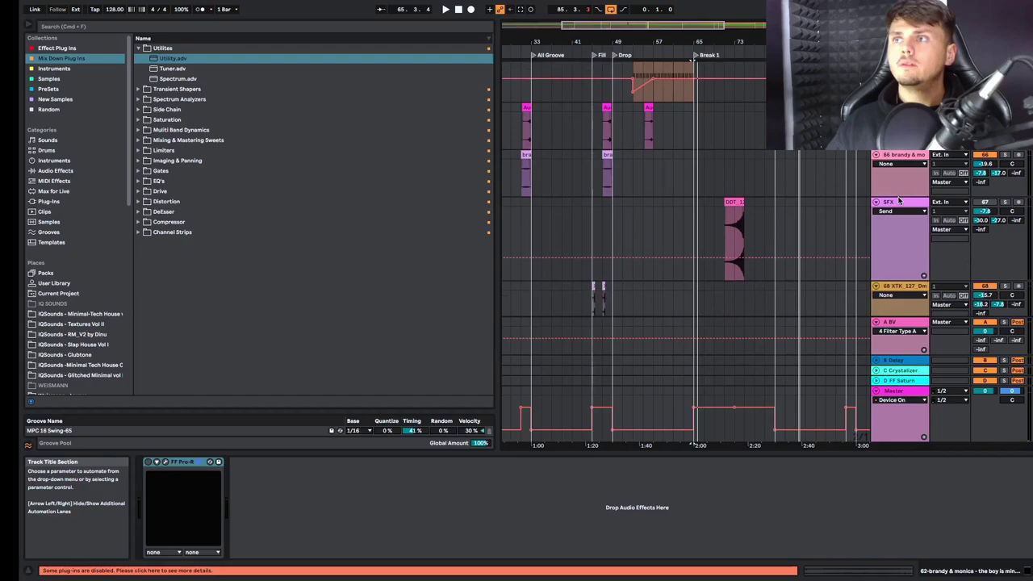
click(902, 156)
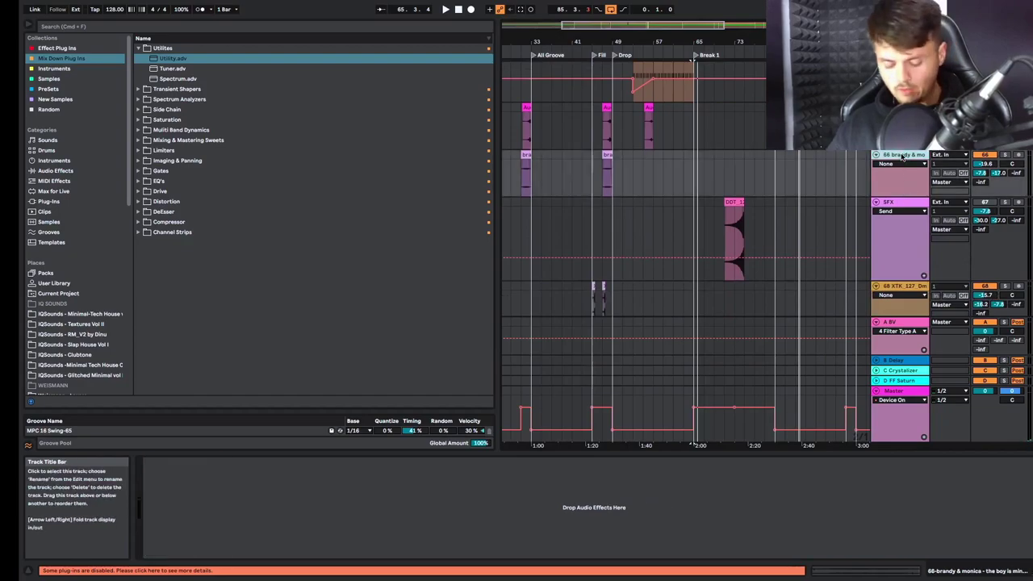
scroll(903, 185, up, 3)
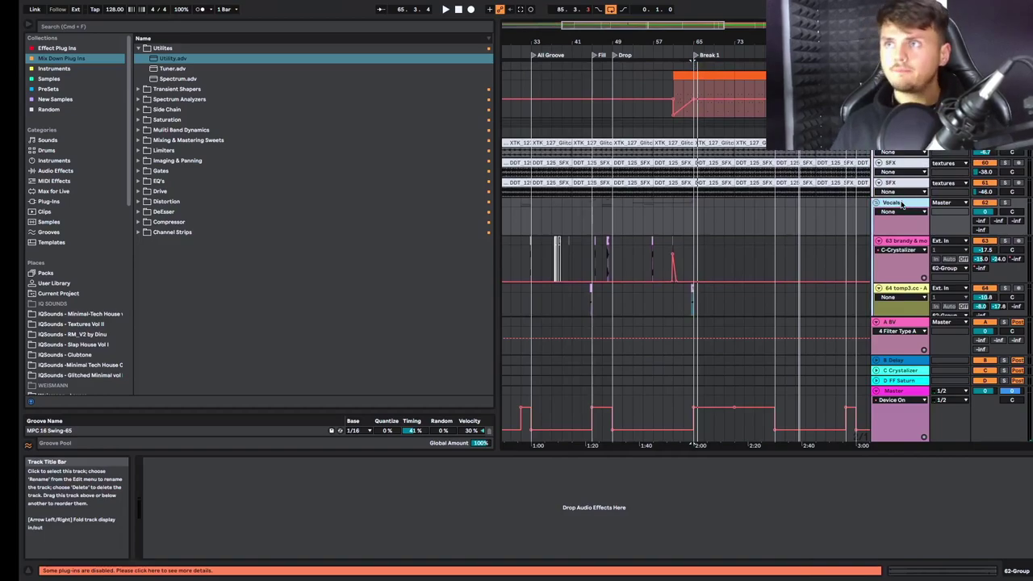
scroll(910, 226, down, 1)
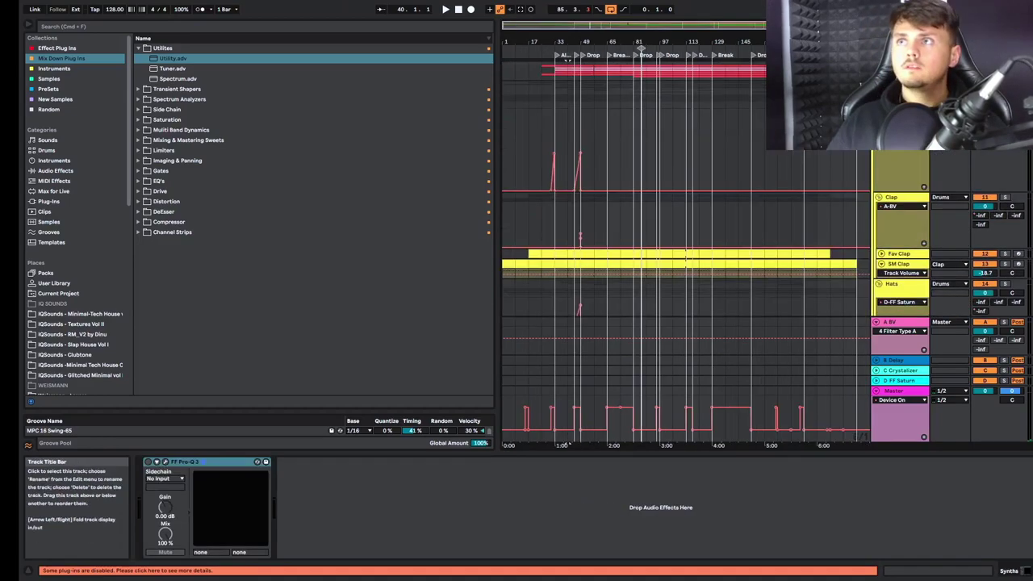
Step: Examine the percussion loops around the start of Break 1 at bar 65
click(878, 84)
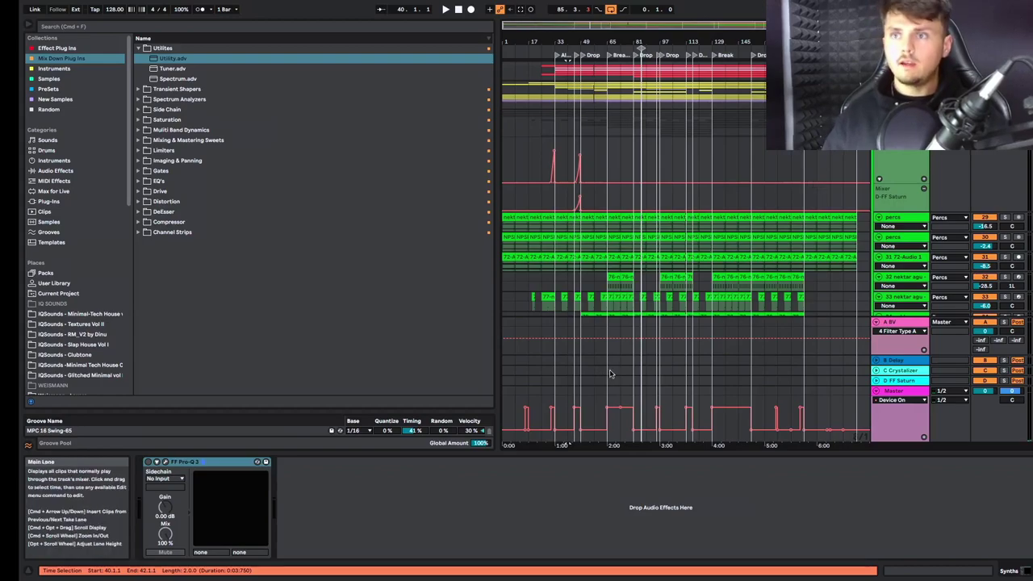
scroll(609, 374, up, 10)
scroll(597, 373, down, 3)
scroll(579, 373, left, 3)
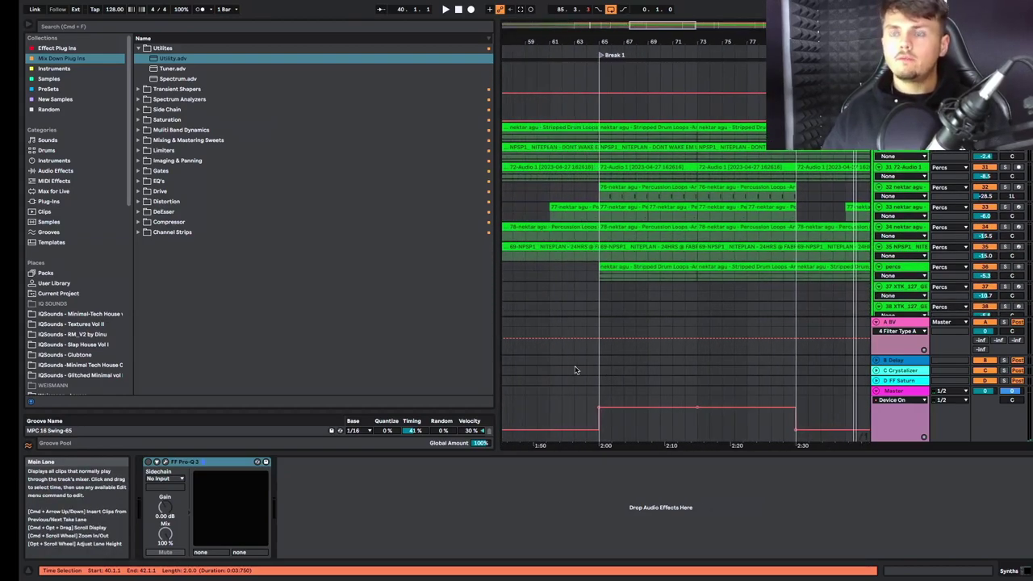